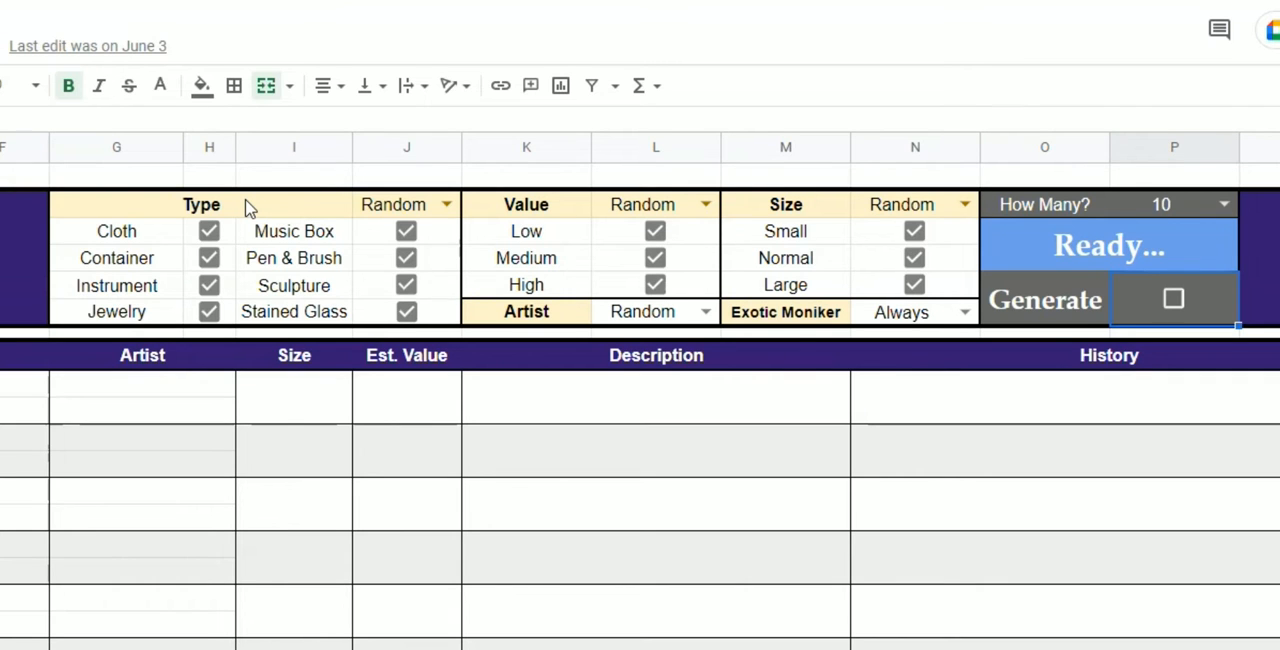
Switch the Type filter to Custom and back to Random.
{"action": "left_click", "coordinate": [300, 206]}
{"action": "left_click", "coordinate": [445, 204]}
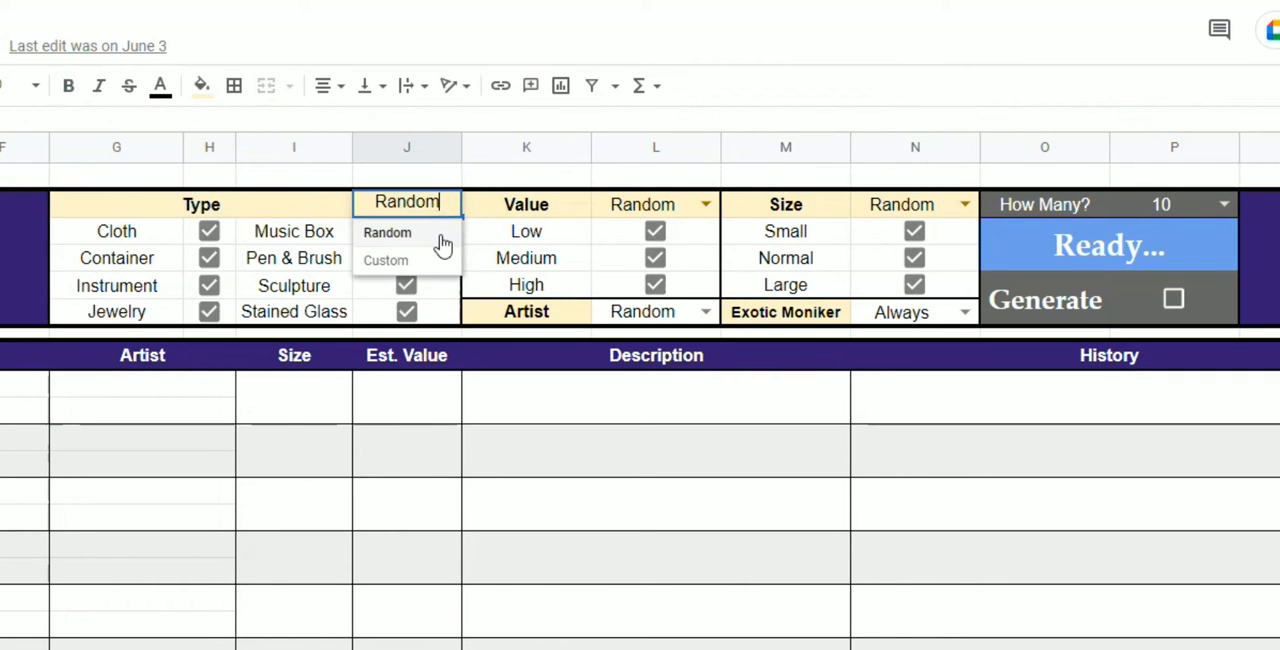
{"action": "left_click", "coordinate": [428, 258]}
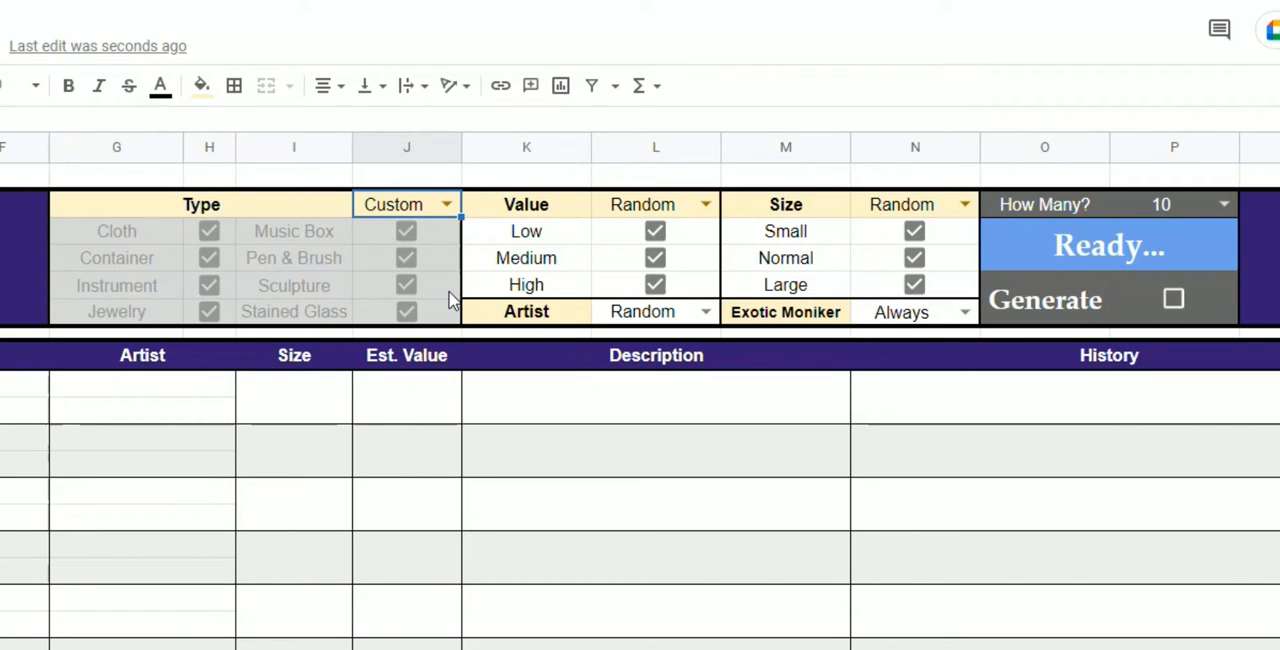
{"action": "left_click", "coordinate": [447, 204]}
{"action": "left_click", "coordinate": [388, 231]}
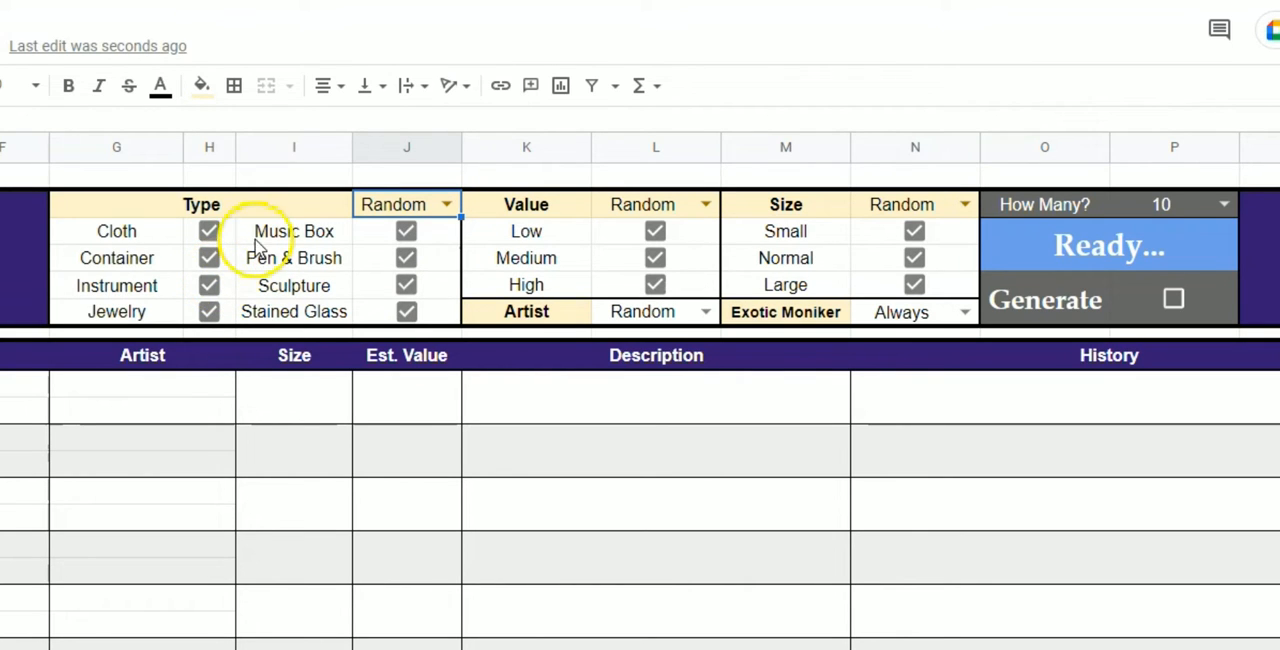
Uncheck the Container, Instrument, Jewelry, Pen & Brush, Sculpture and Stained Glass types, leaving only Cloth and Music Box.
{"action": "left_click", "coordinate": [193, 258]}
{"action": "left_click_drag", "start_coordinate": [193, 258], "coordinate": [431, 306]}
{"action": "key", "text": "space"}
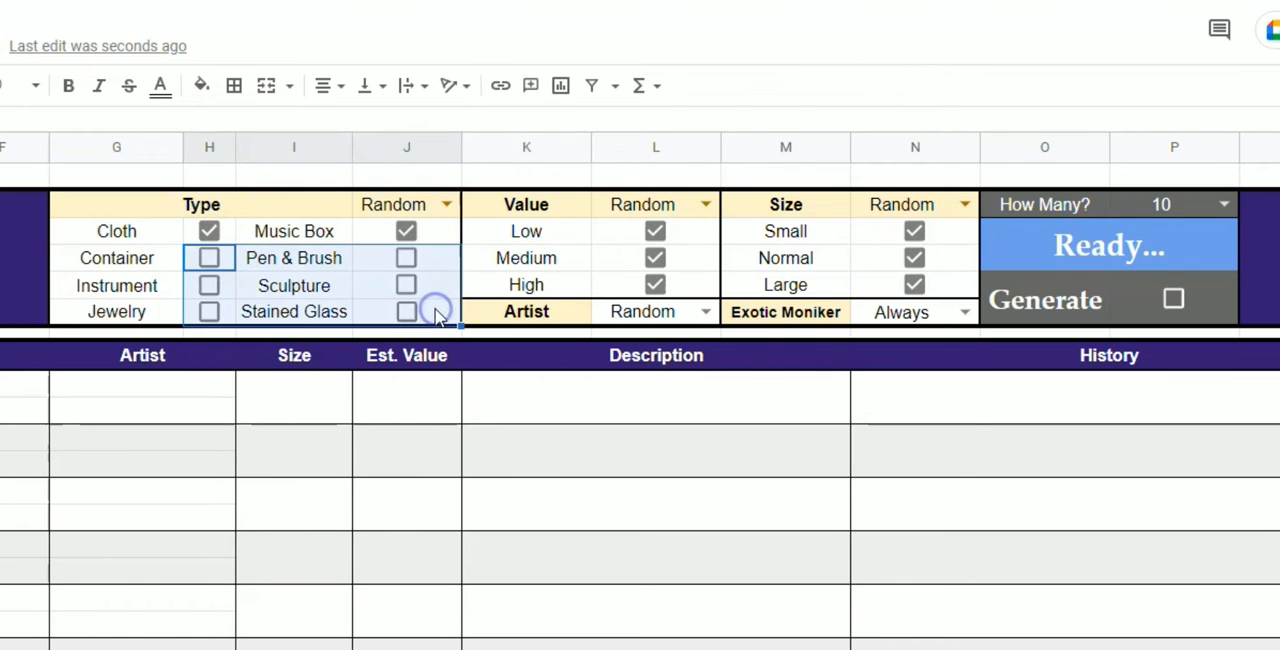
{"action": "left_click", "coordinate": [362, 285]}
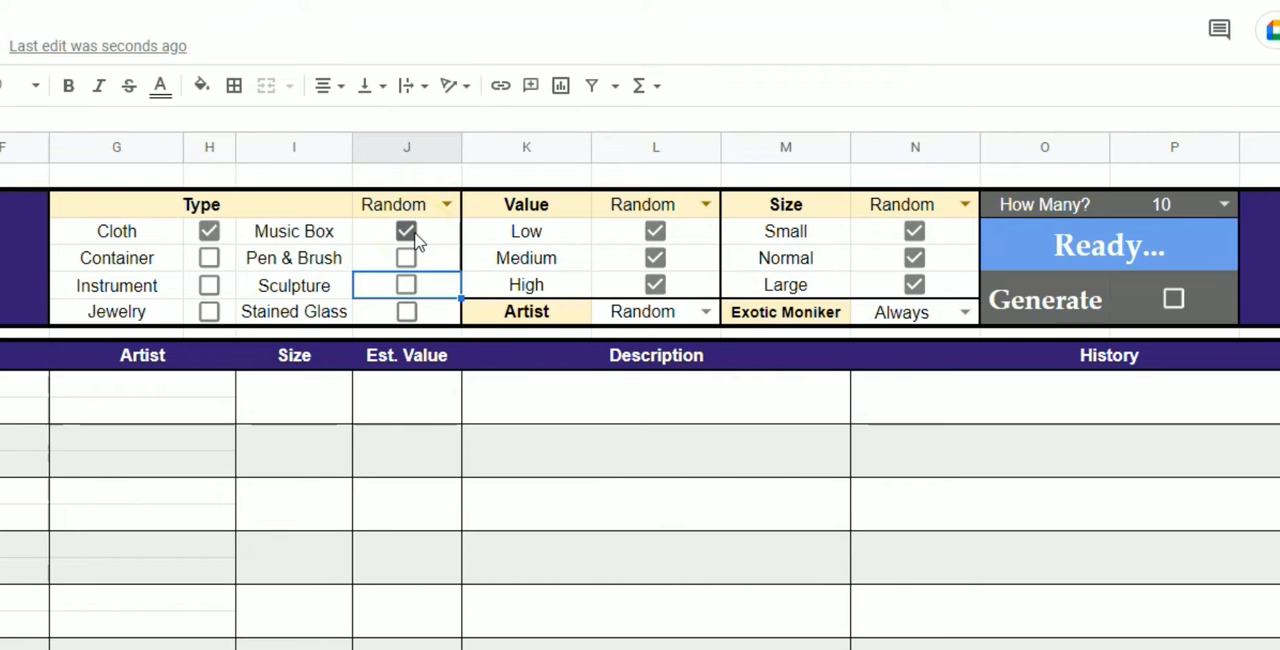
Set both the Value and Size filters to Custom.
{"action": "left_click", "coordinate": [555, 207]}
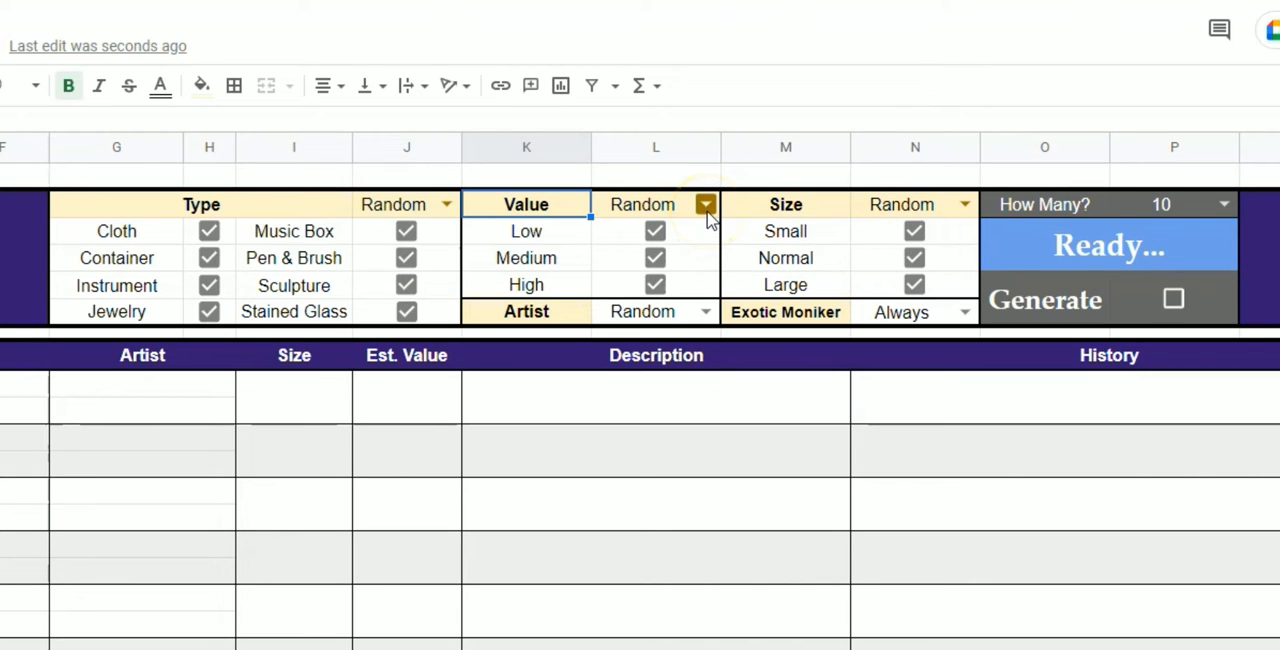
{"action": "left_click", "coordinate": [843, 212]}
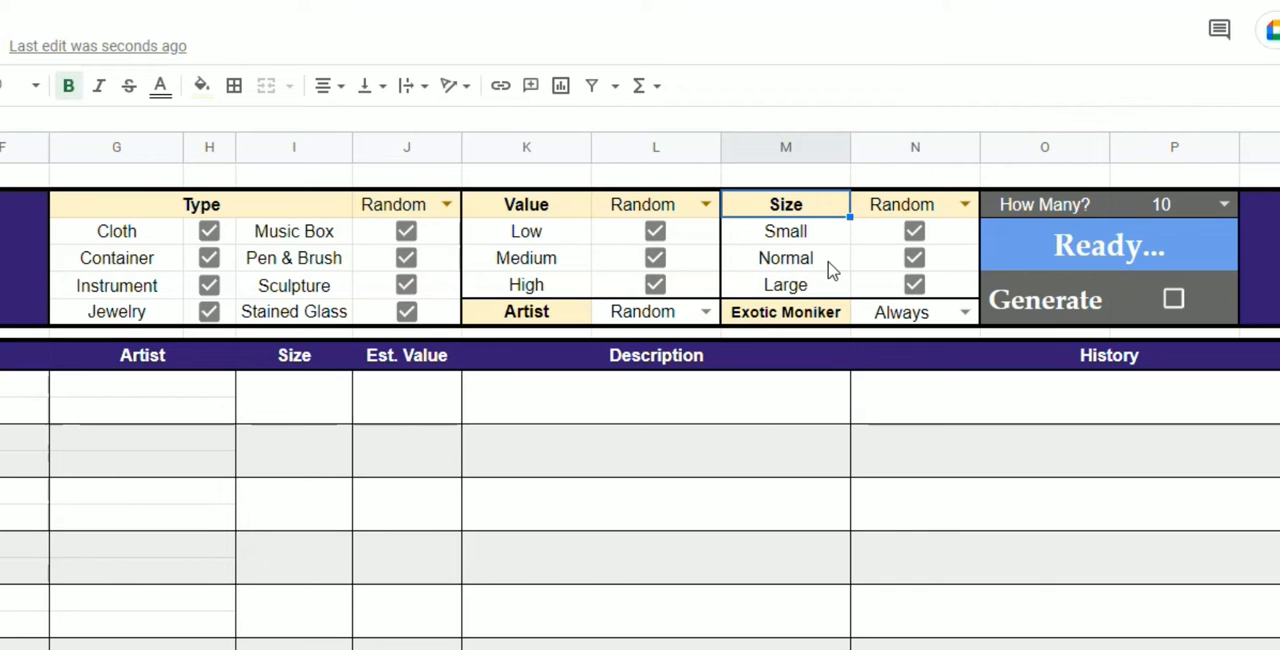
{"action": "left_click", "coordinate": [703, 204]}
{"action": "left_click", "coordinate": [623, 260]}
{"action": "left_click", "coordinate": [955, 204]}
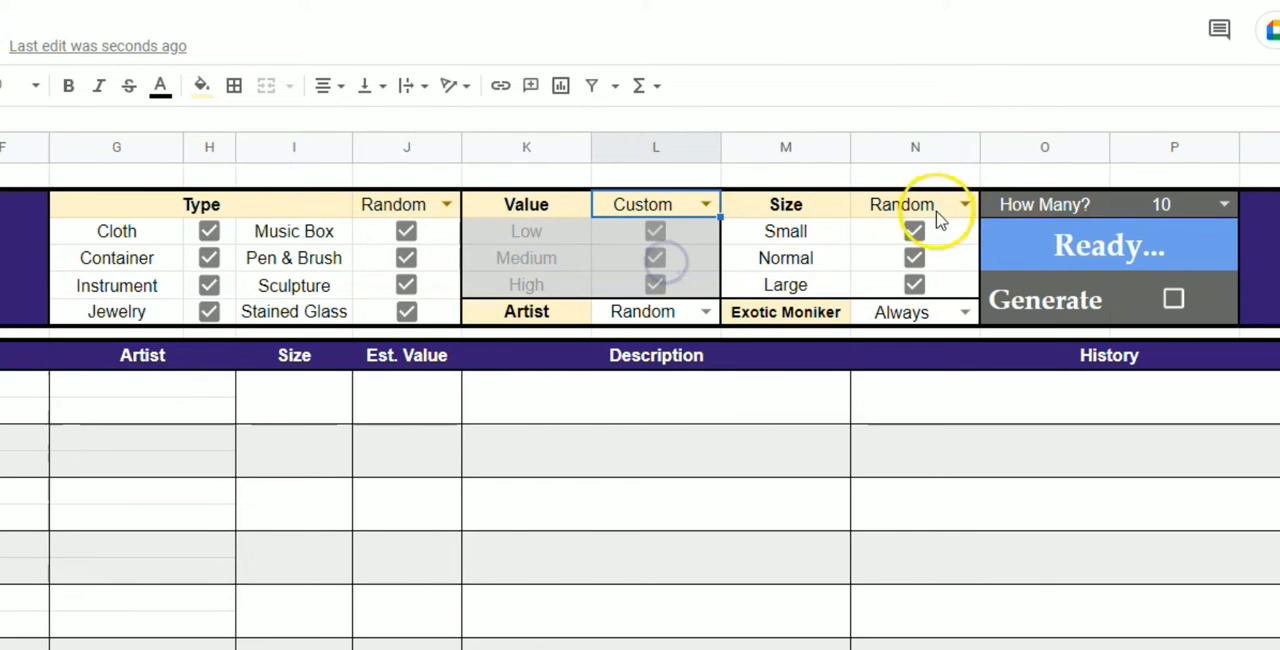
{"action": "left_click", "coordinate": [934, 258]}
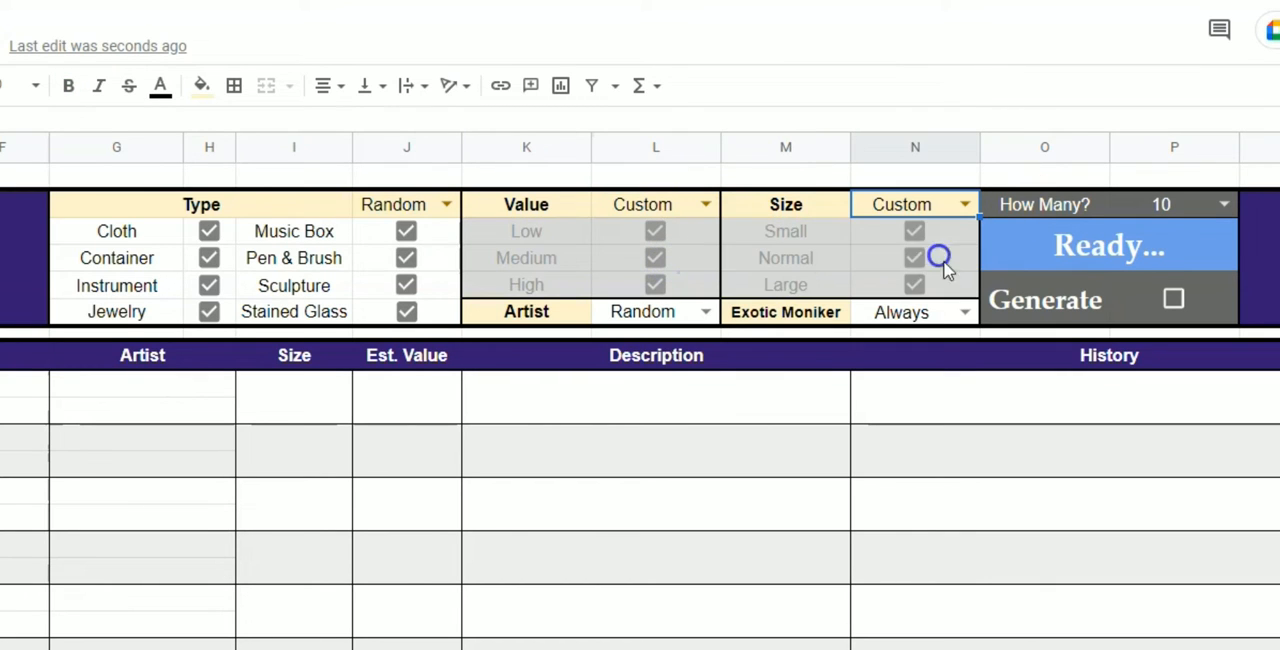
Restore the Value and Size filters to Random.
{"action": "left_click", "coordinate": [713, 204]}
{"action": "left_click", "coordinate": [686, 232]}
{"action": "left_click", "coordinate": [965, 204]}
{"action": "left_click", "coordinate": [934, 232]}
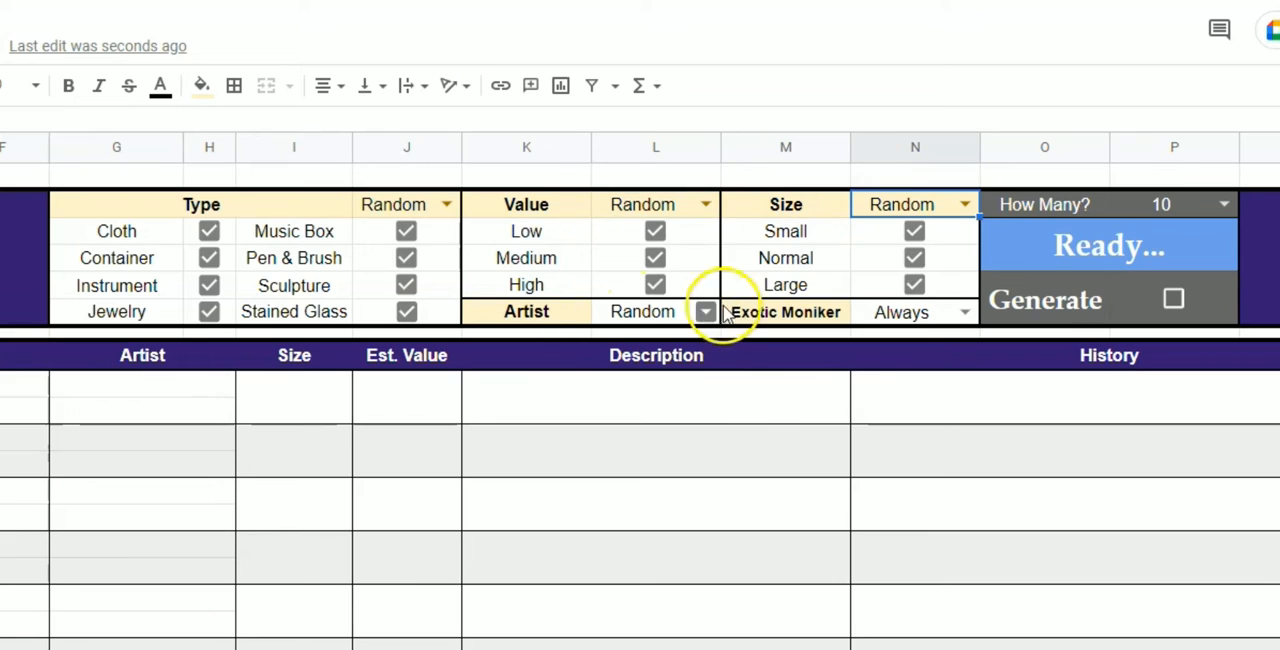
View the Artist filter's options without changing them and generate the list of art pieces.
{"action": "left_click", "coordinate": [706, 312]}
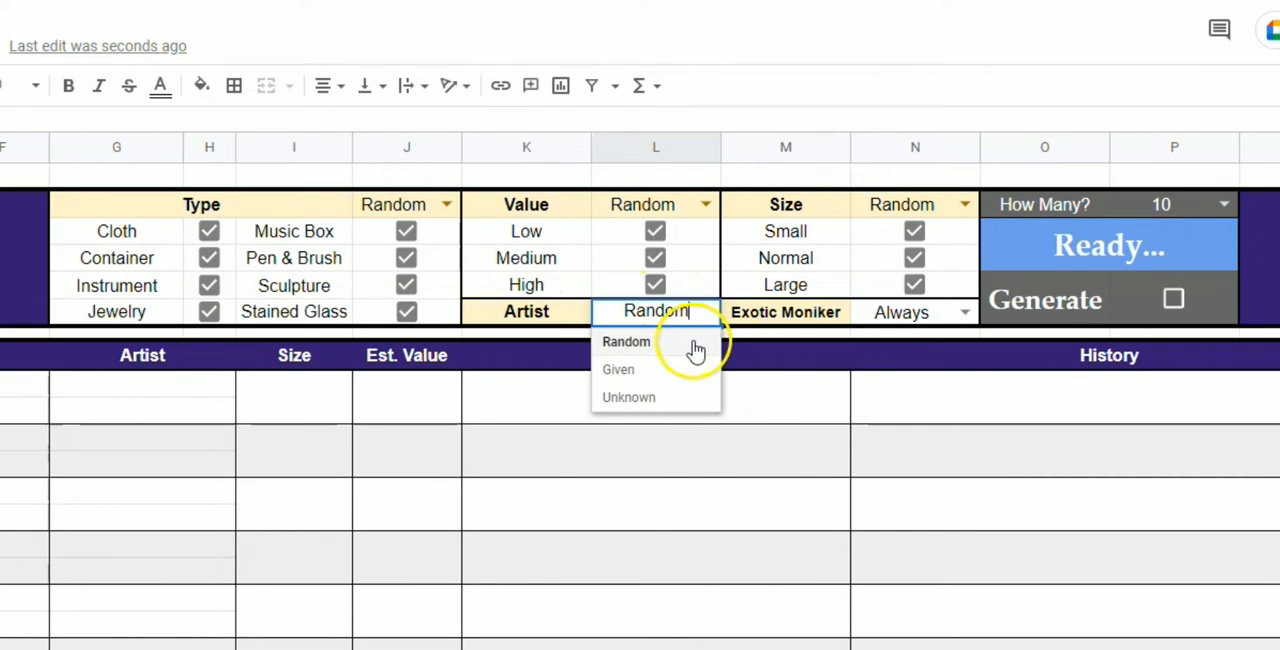
{"action": "left_click", "coordinate": [808, 314]}
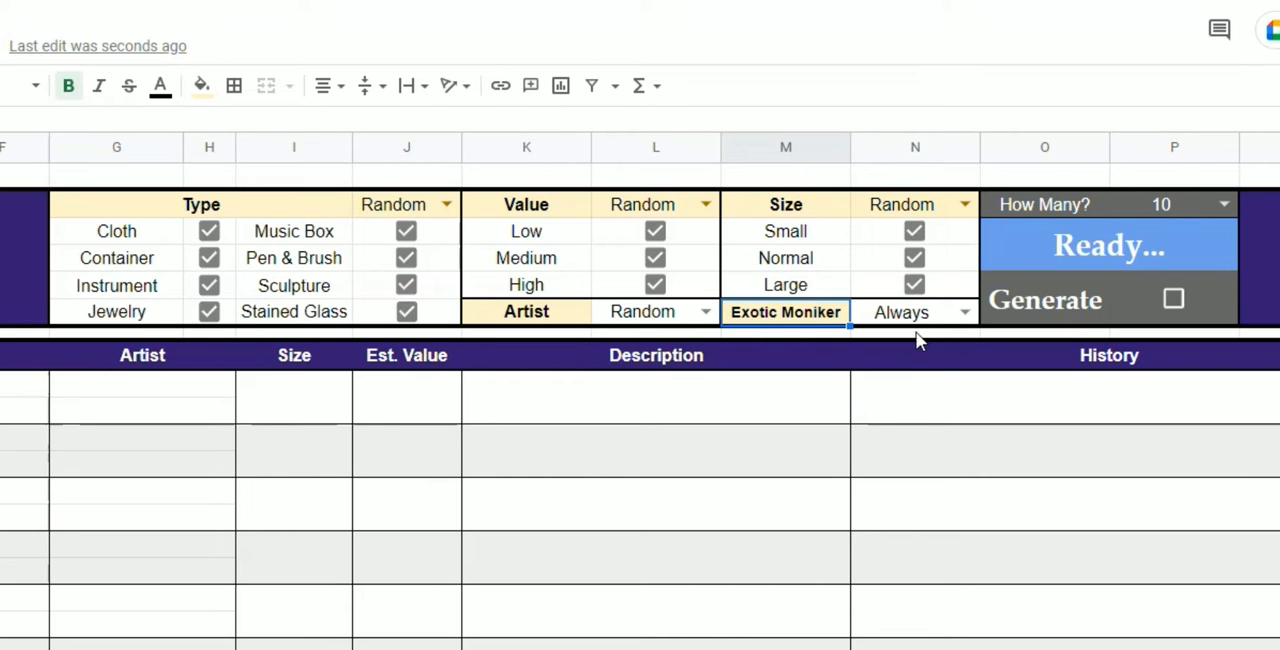
{"action": "left_click", "coordinate": [1182, 294]}
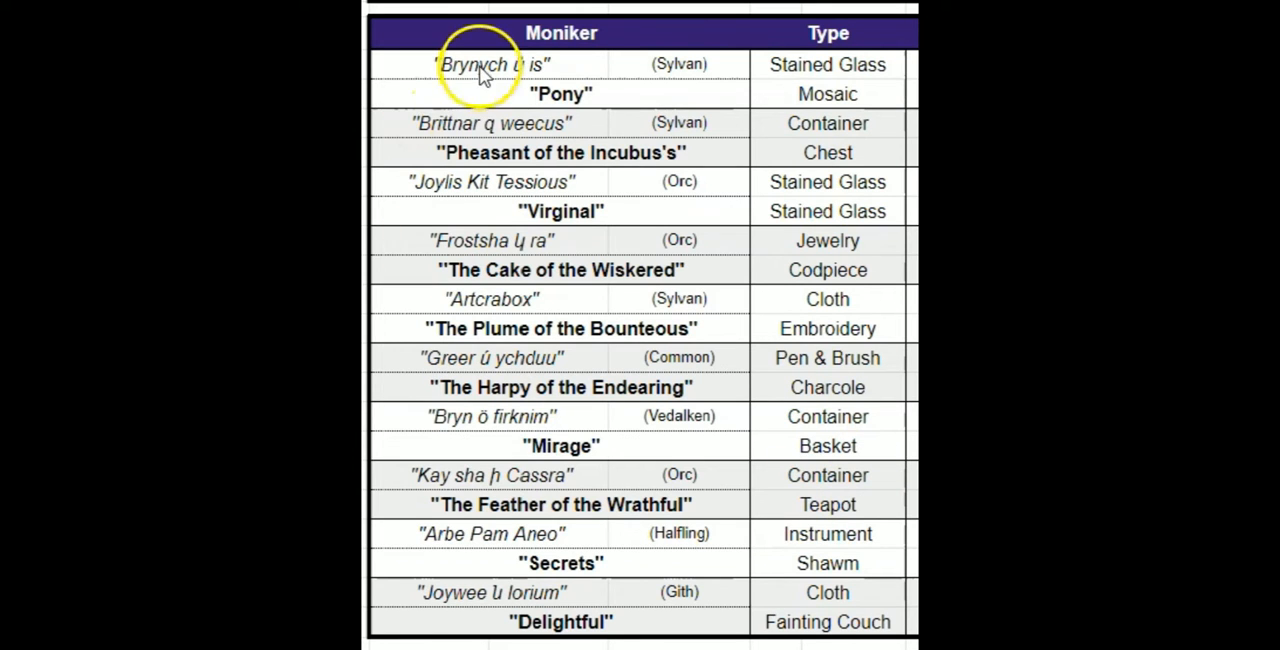
Examine the exotic monikers of the generated pieces and the language given beside them.
{"action": "left_click", "coordinate": [134, 240]}
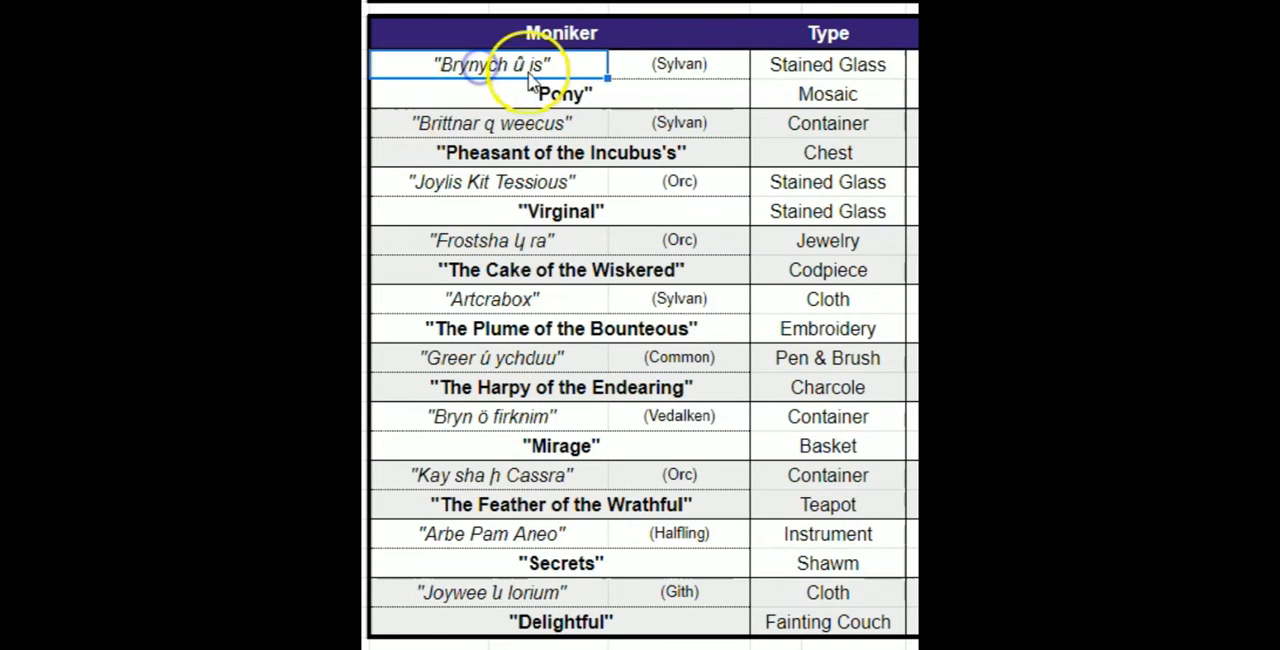
{"action": "left_click", "coordinate": [510, 123]}
{"action": "left_click", "coordinate": [505, 182]}
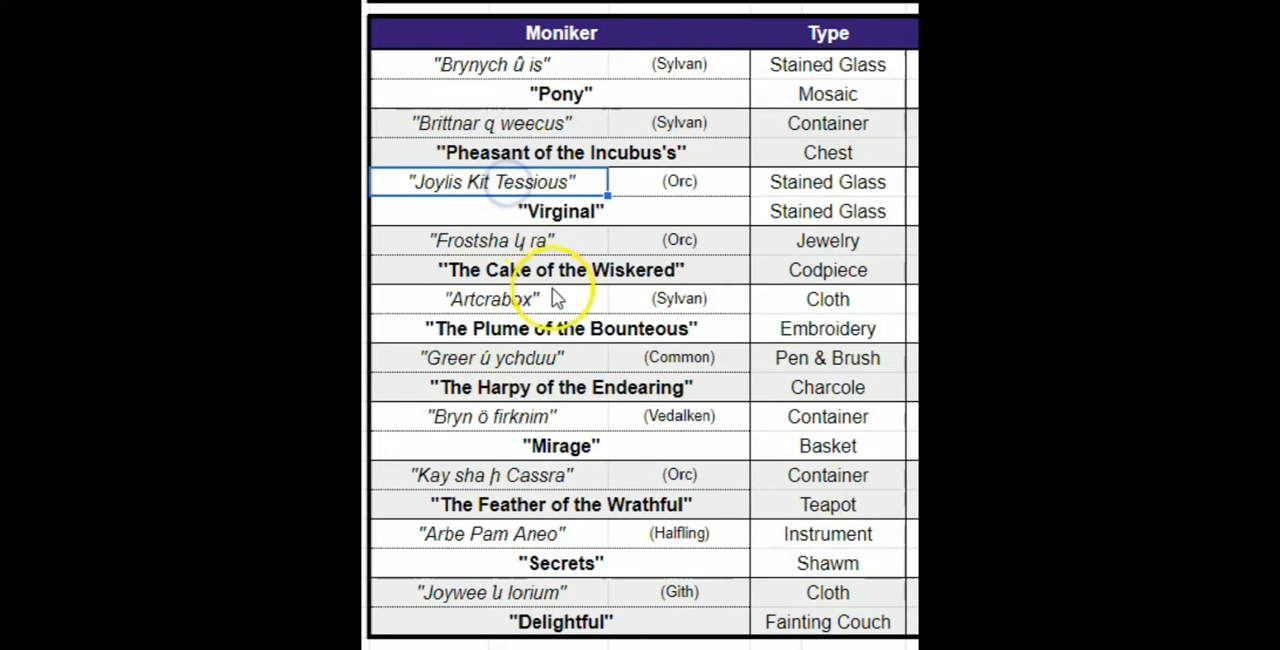
{"action": "left_click", "coordinate": [566, 357]}
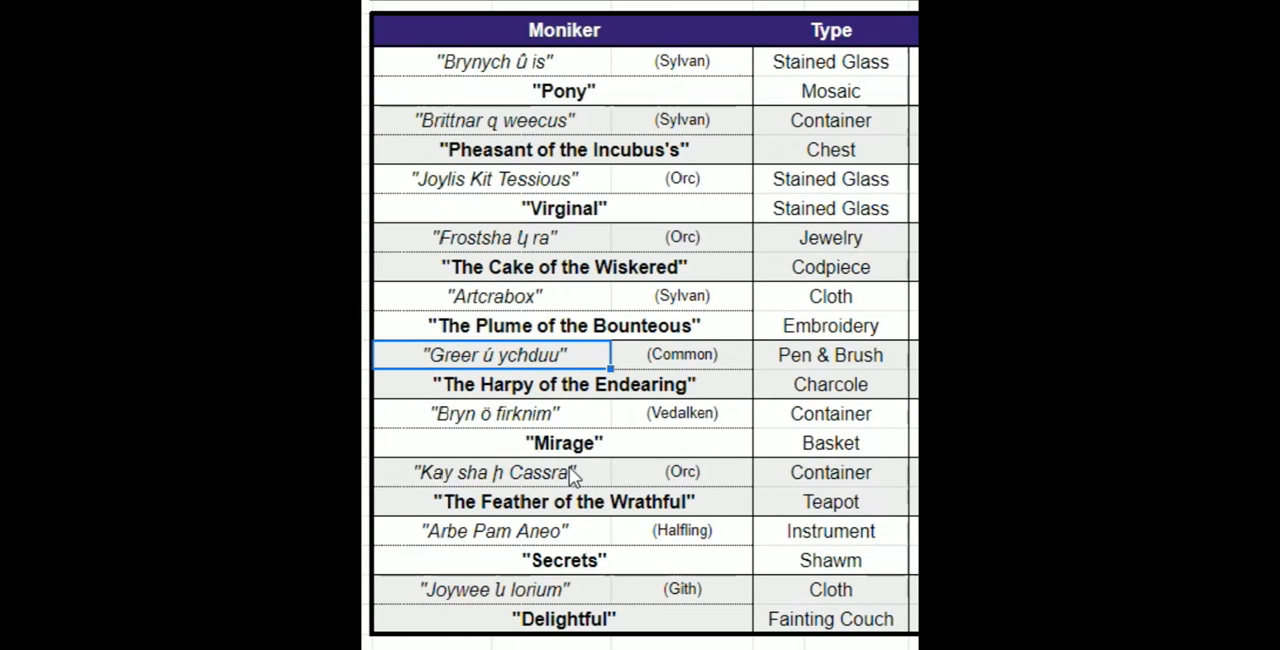
{"action": "left_click", "coordinate": [682, 61]}
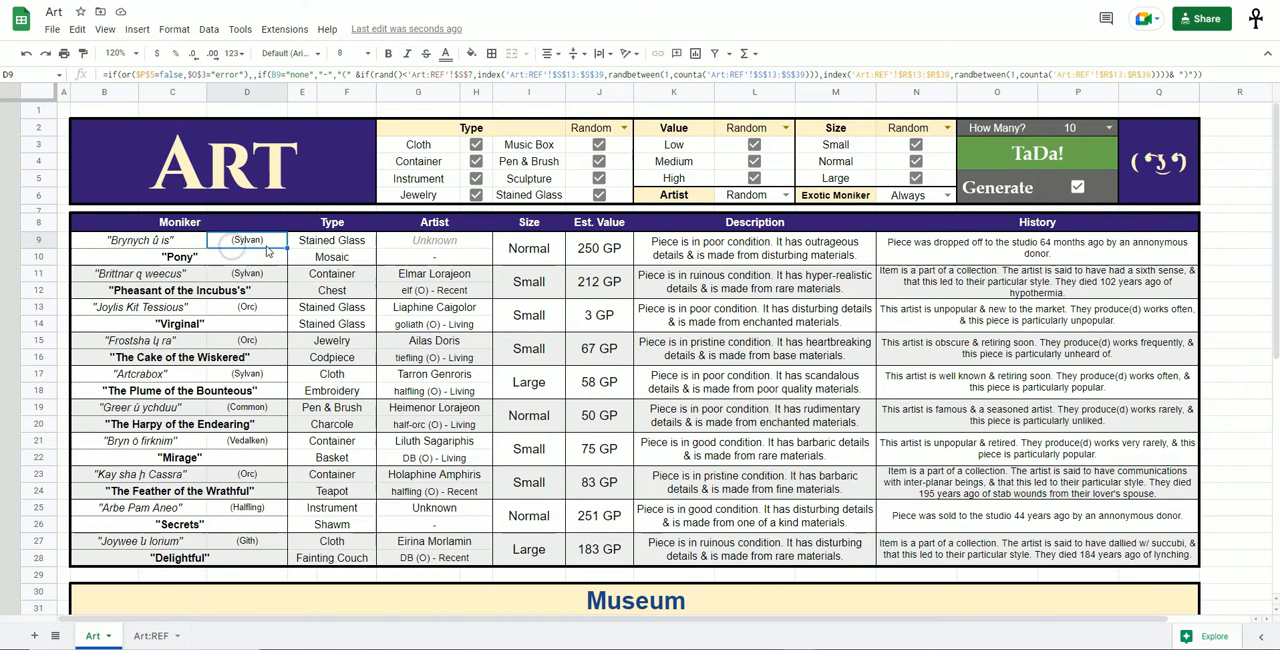
Review the full entry of the third piece, "Virginal", including its description, history, estimated value and artist.
{"action": "left_click_drag", "start_coordinate": [240, 312], "coordinate": [1035, 322]}
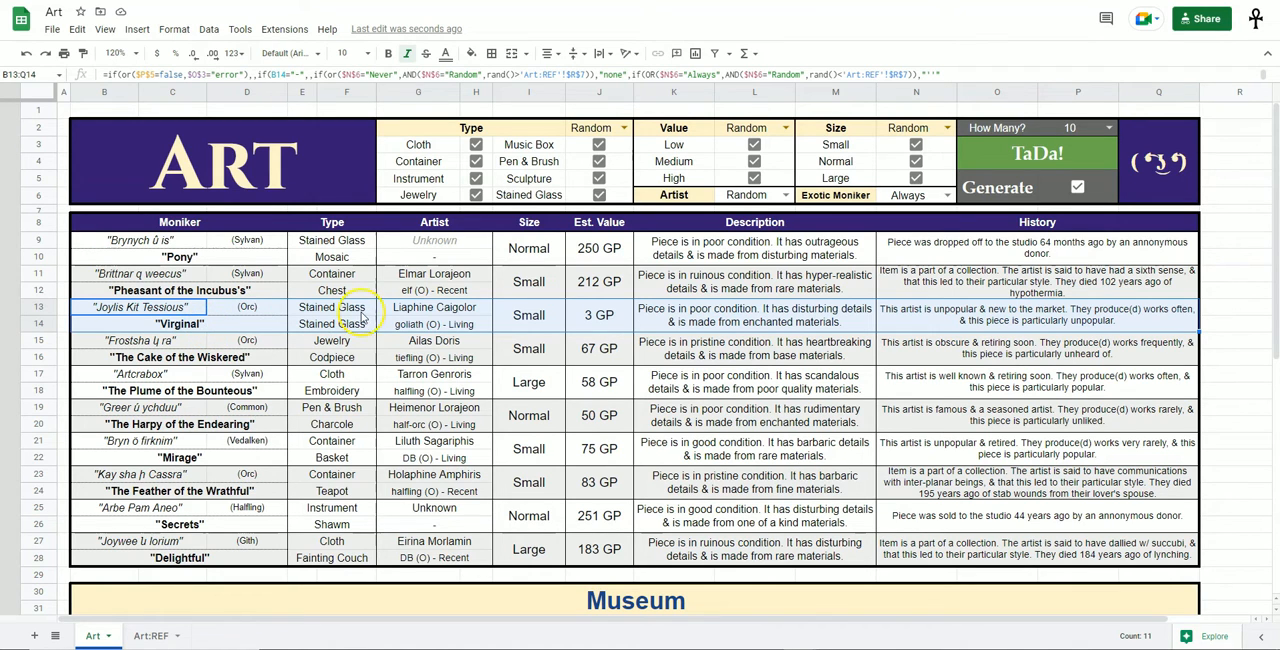
{"action": "left_click", "coordinate": [280, 323]}
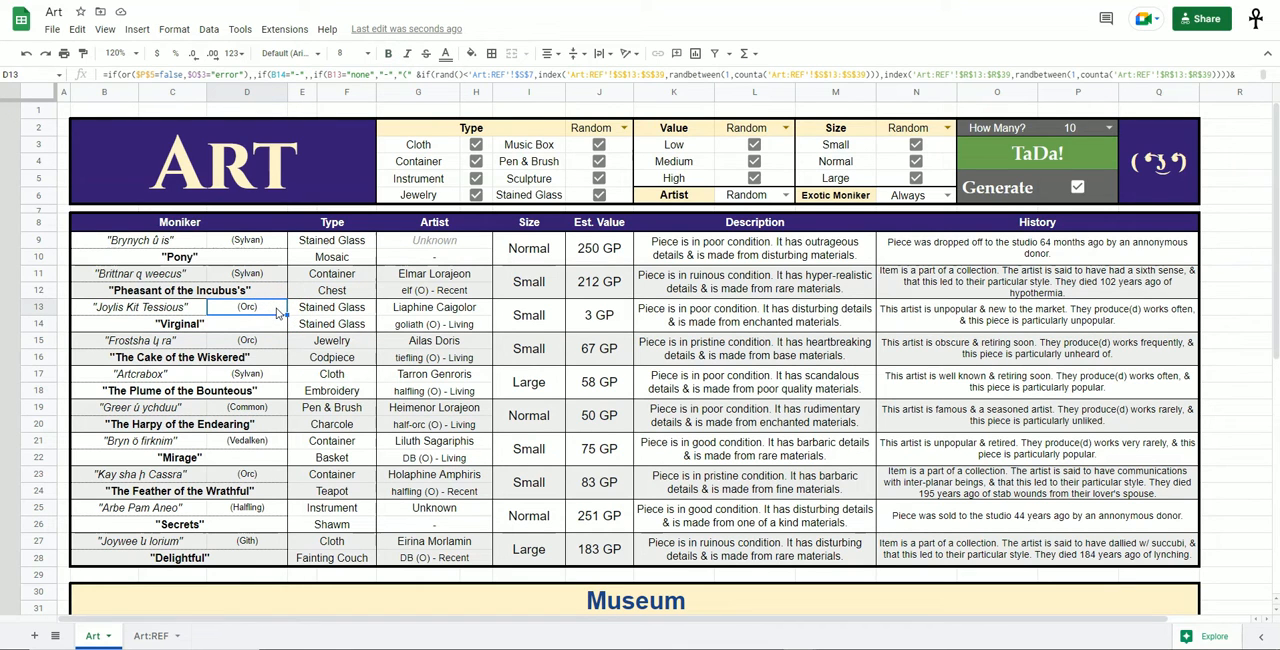
{"action": "left_click", "coordinate": [770, 318]}
{"action": "left_click", "coordinate": [930, 317]}
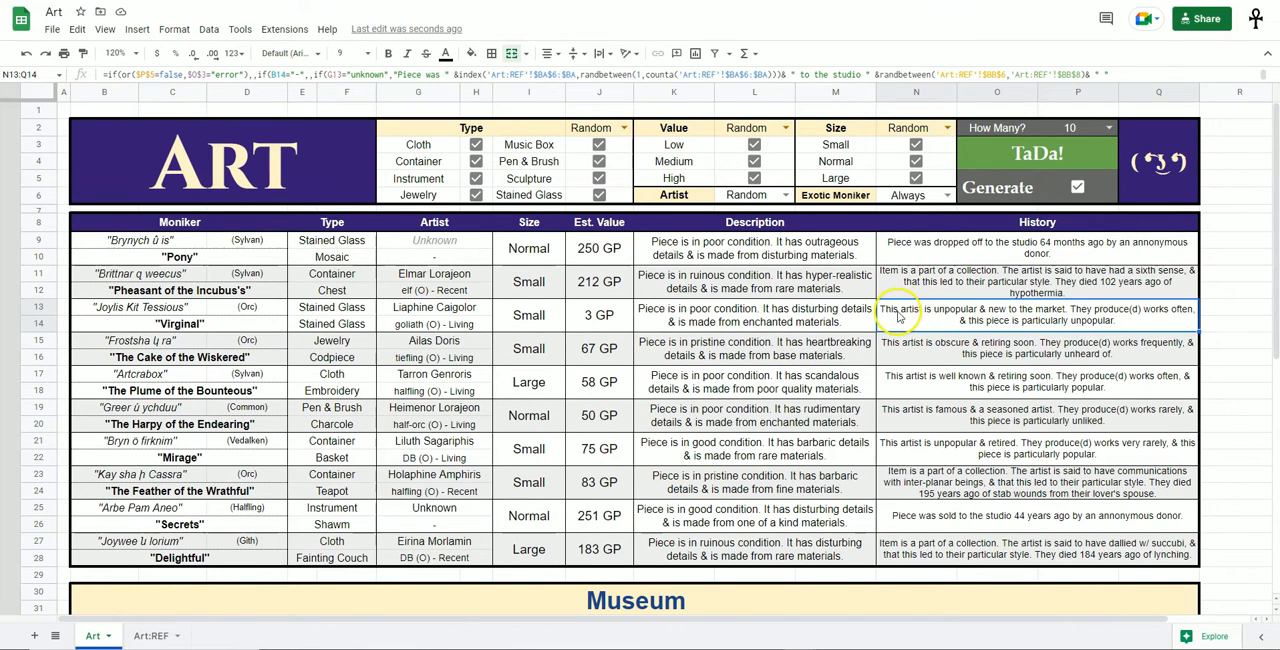
{"action": "left_click", "coordinate": [792, 312]}
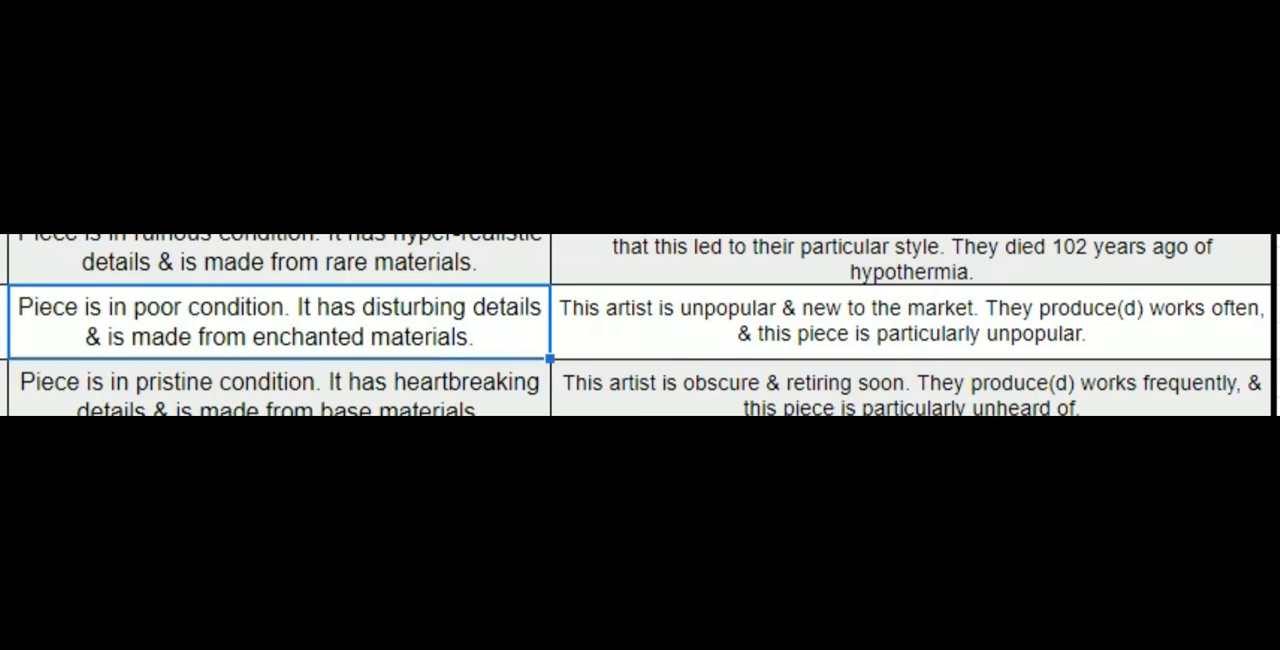
{"action": "left_click", "coordinate": [677, 343]}
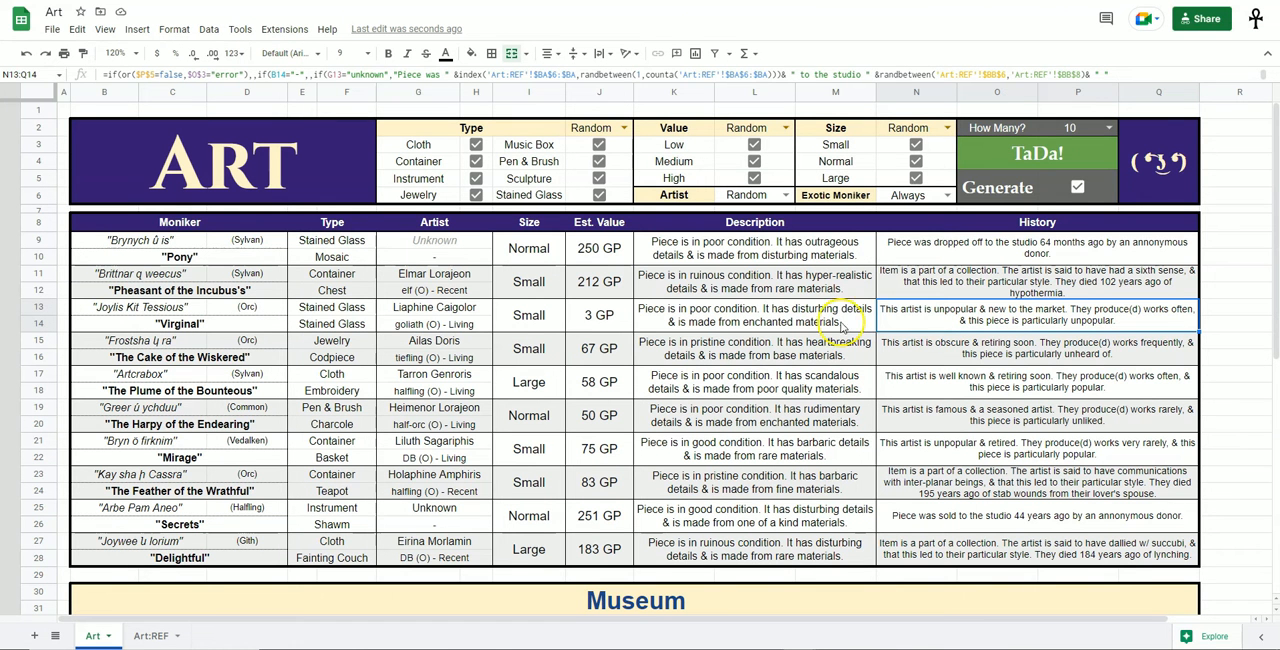
{"action": "left_click_drag", "start_coordinate": [418, 318], "coordinate": [635, 332]}
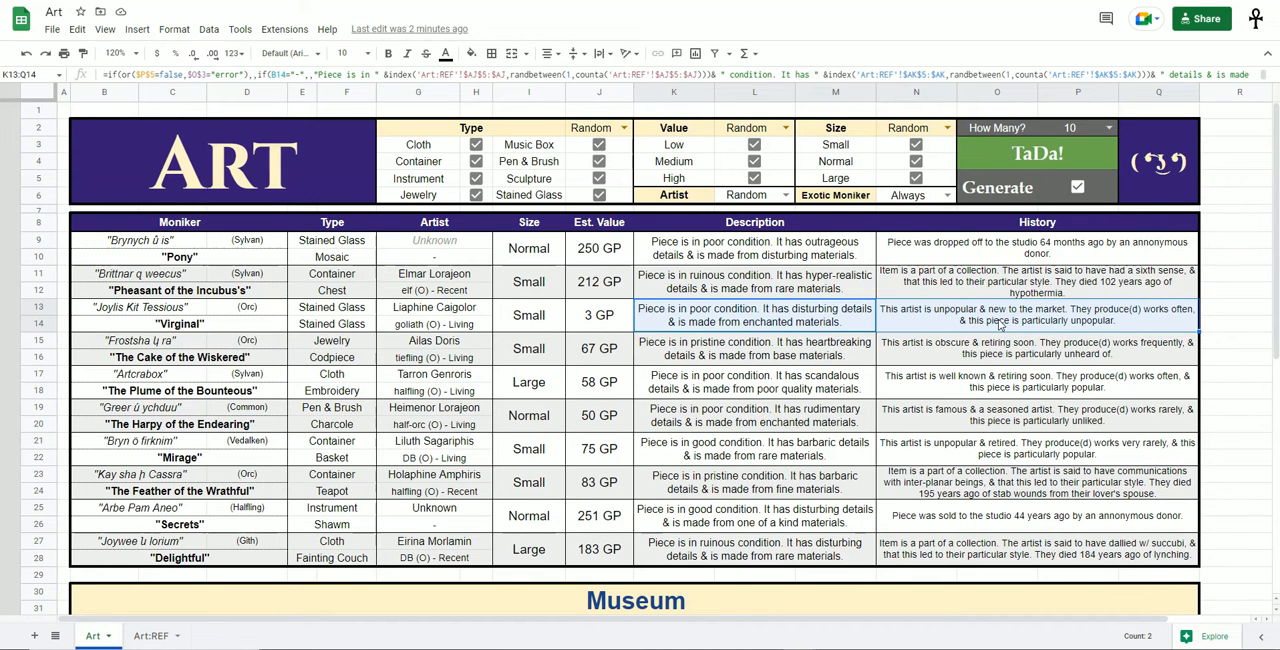
{"action": "left_click", "coordinate": [598, 315]}
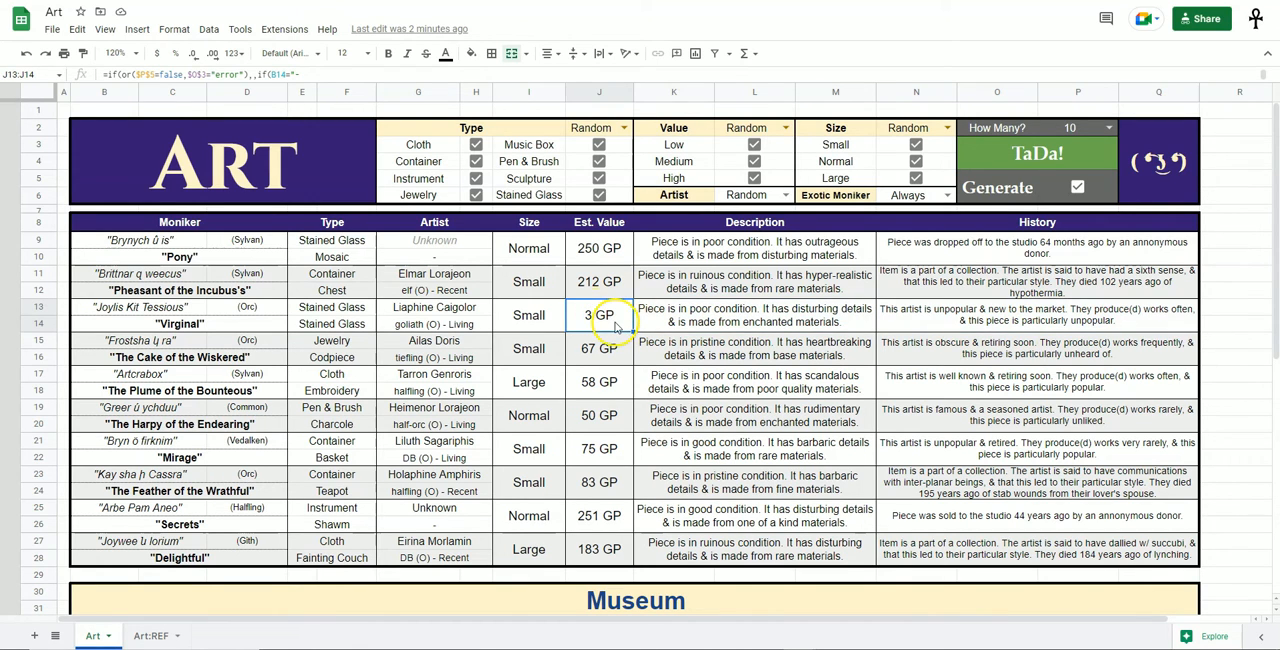
{"action": "left_click", "coordinate": [480, 313]}
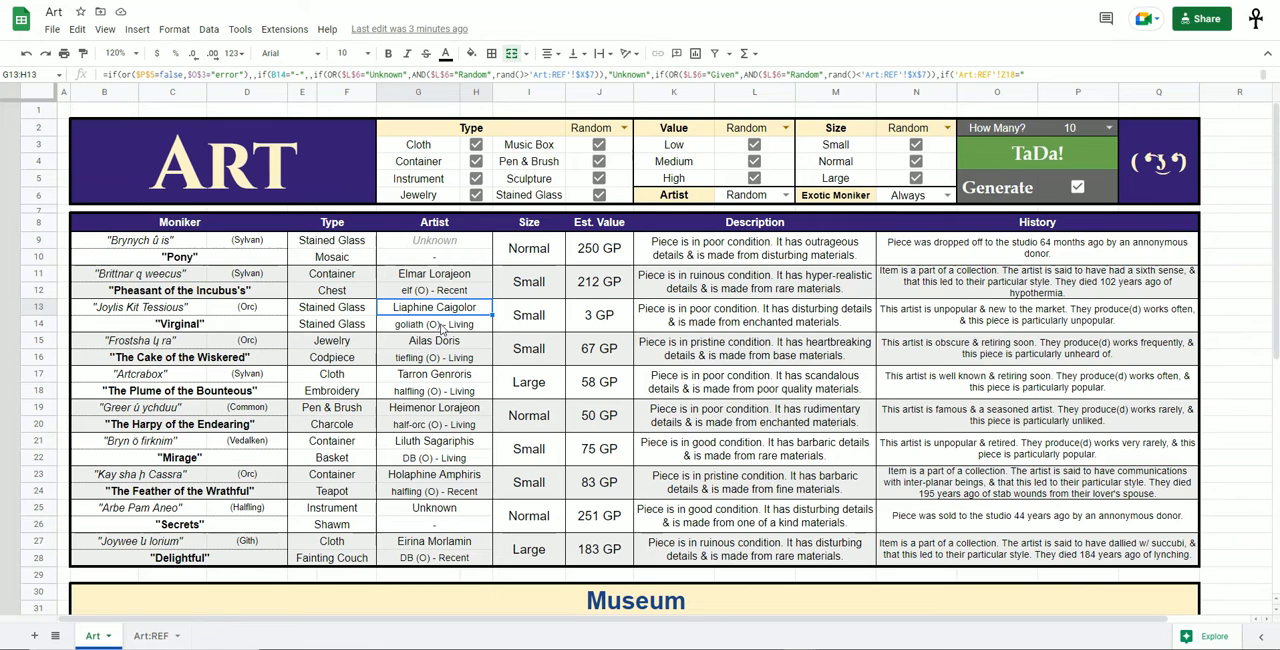
{"action": "left_click_drag", "start_coordinate": [140, 307], "coordinate": [910, 325]}
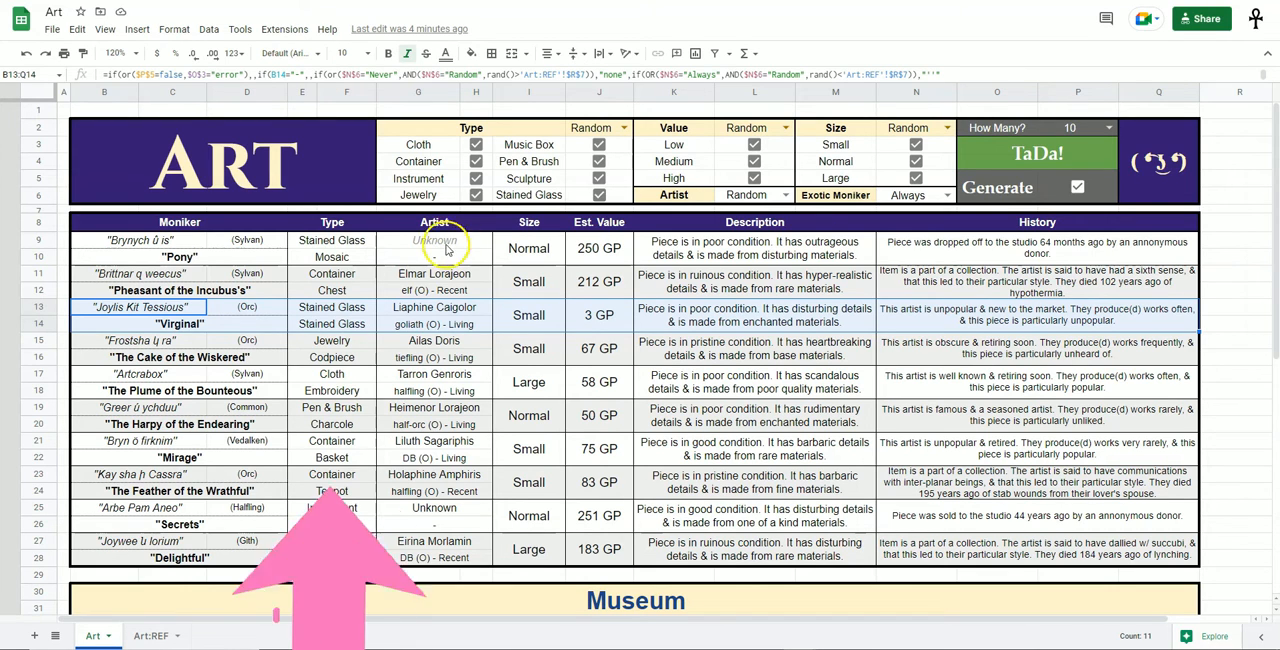
Examine the types and subtypes of the generated pieces down the Type column.
{"action": "left_click", "coordinate": [347, 274]}
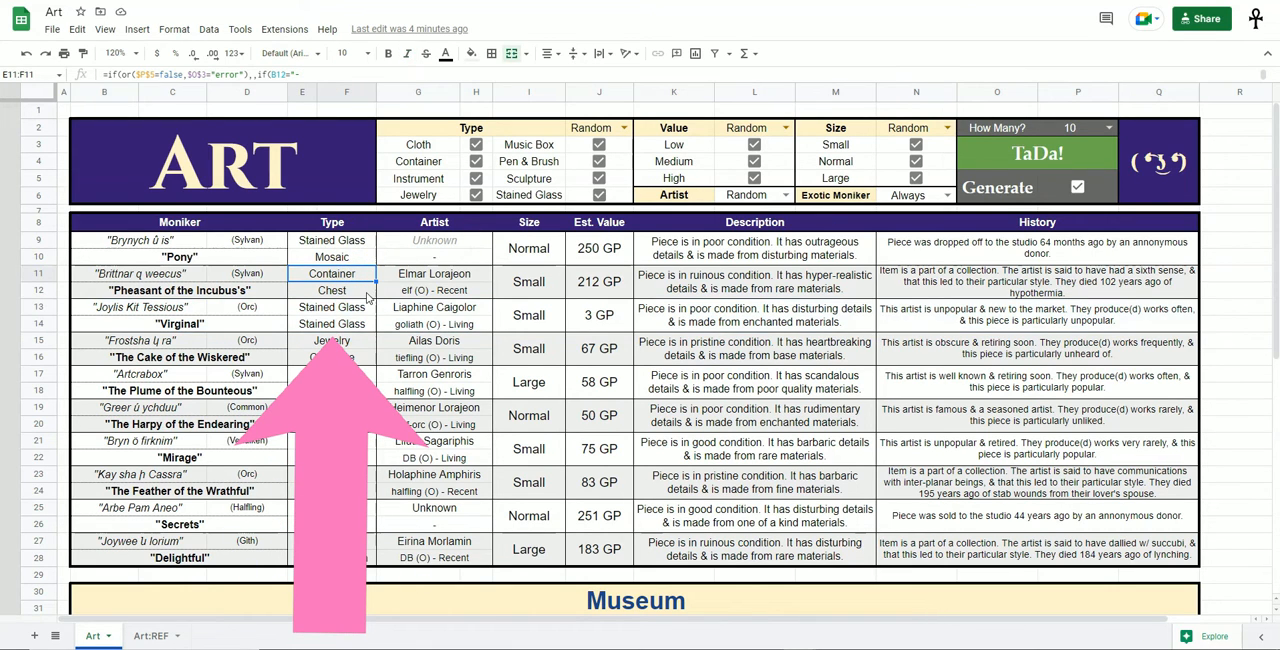
{"action": "left_click", "coordinate": [350, 343]}
{"action": "left_click", "coordinate": [360, 374]}
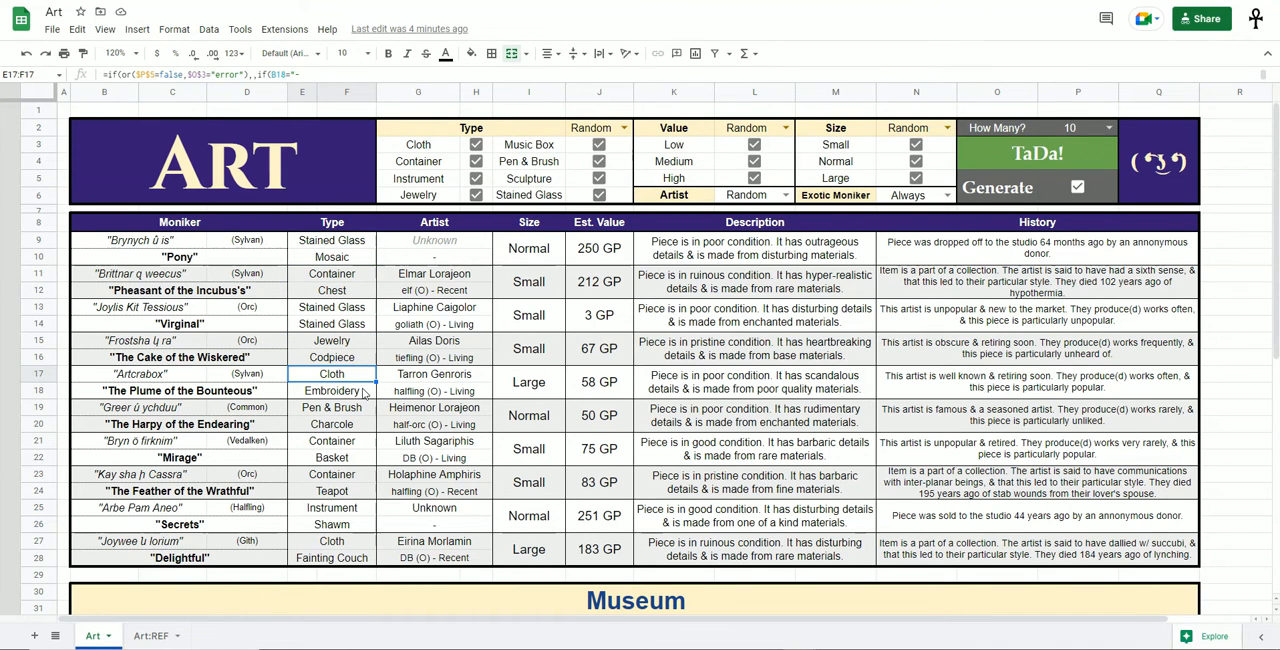
{"action": "left_click", "coordinate": [358, 424]}
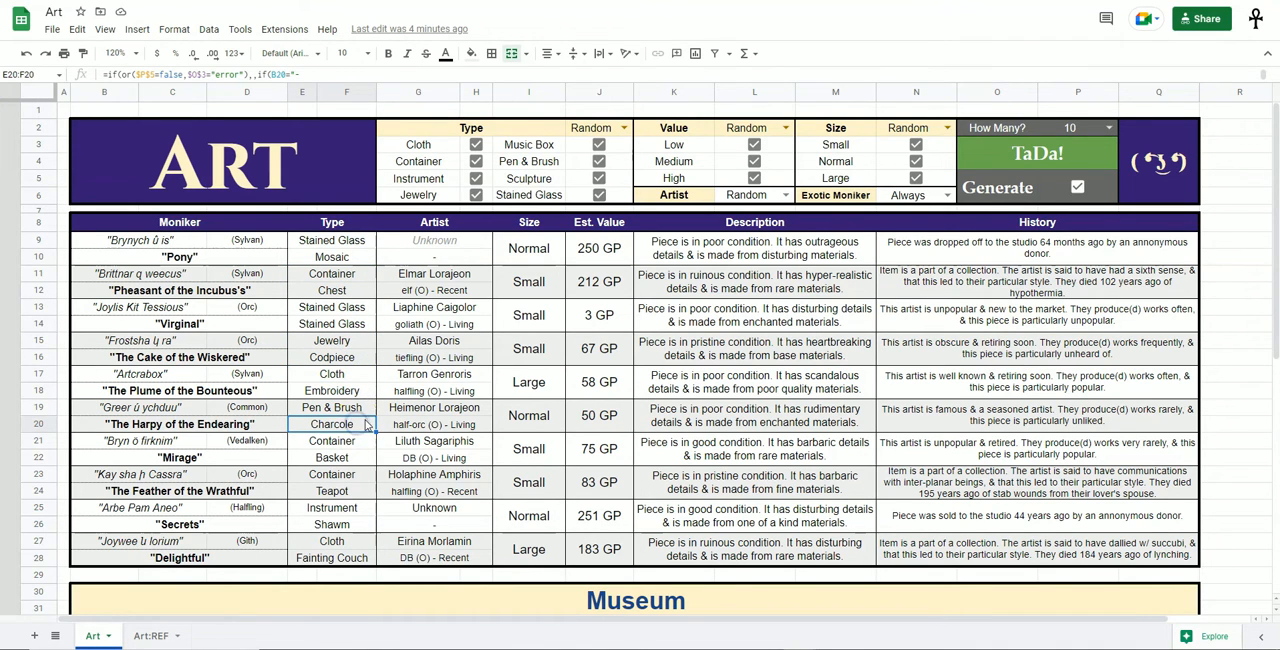
{"action": "left_click", "coordinate": [362, 457]}
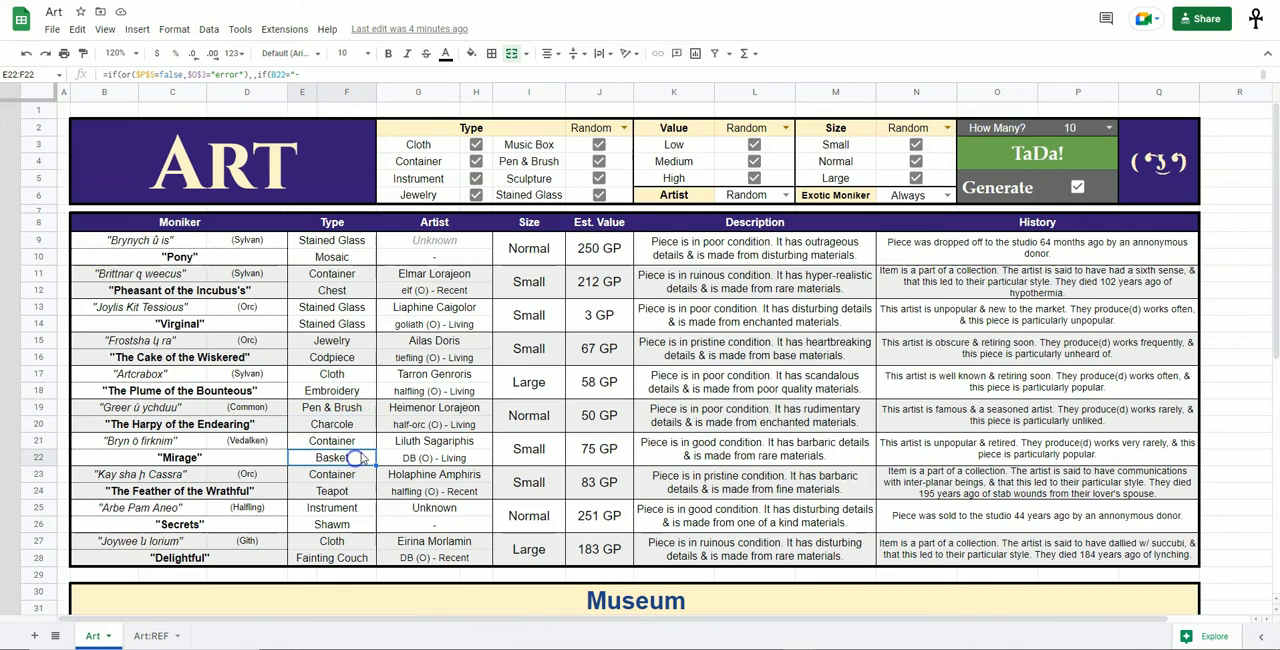
{"action": "left_click", "coordinate": [352, 490]}
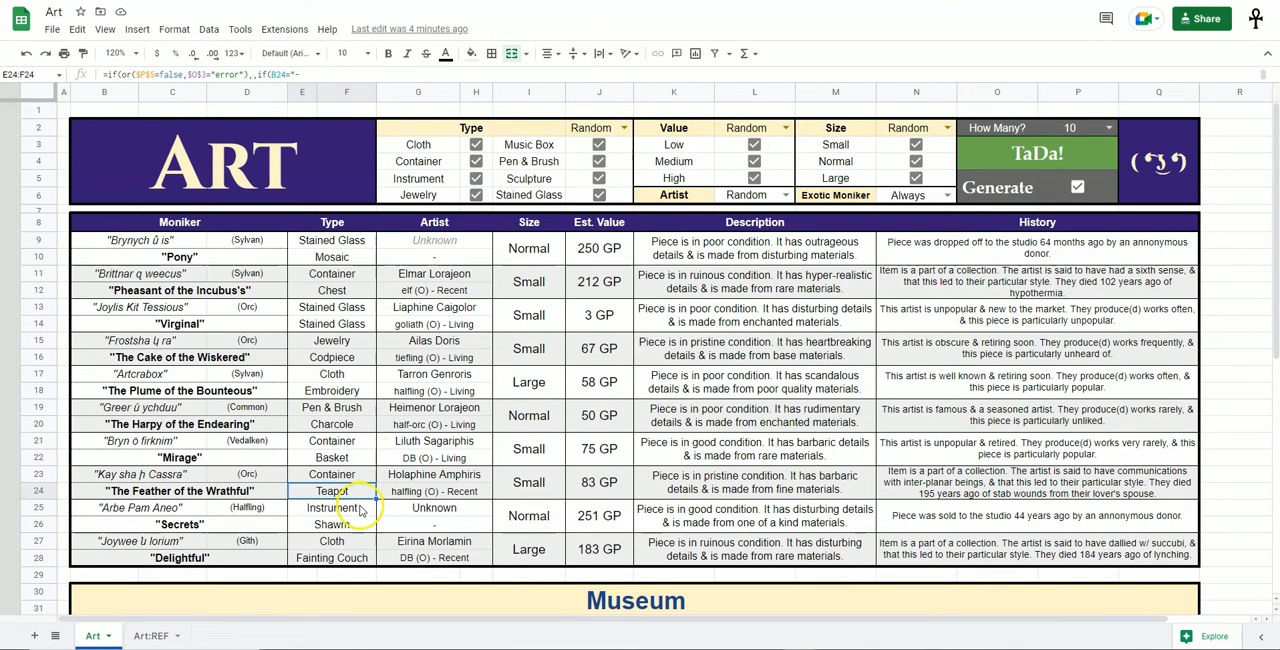
{"action": "left_click", "coordinate": [364, 526]}
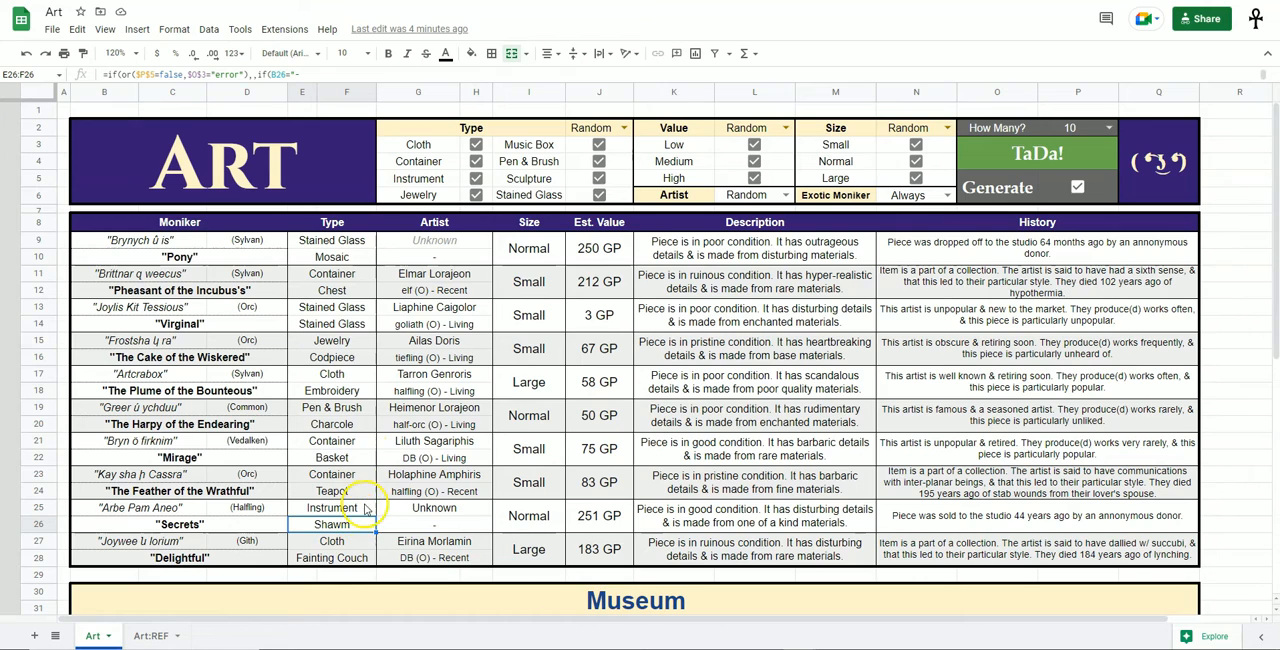
{"action": "left_click", "coordinate": [370, 560]}
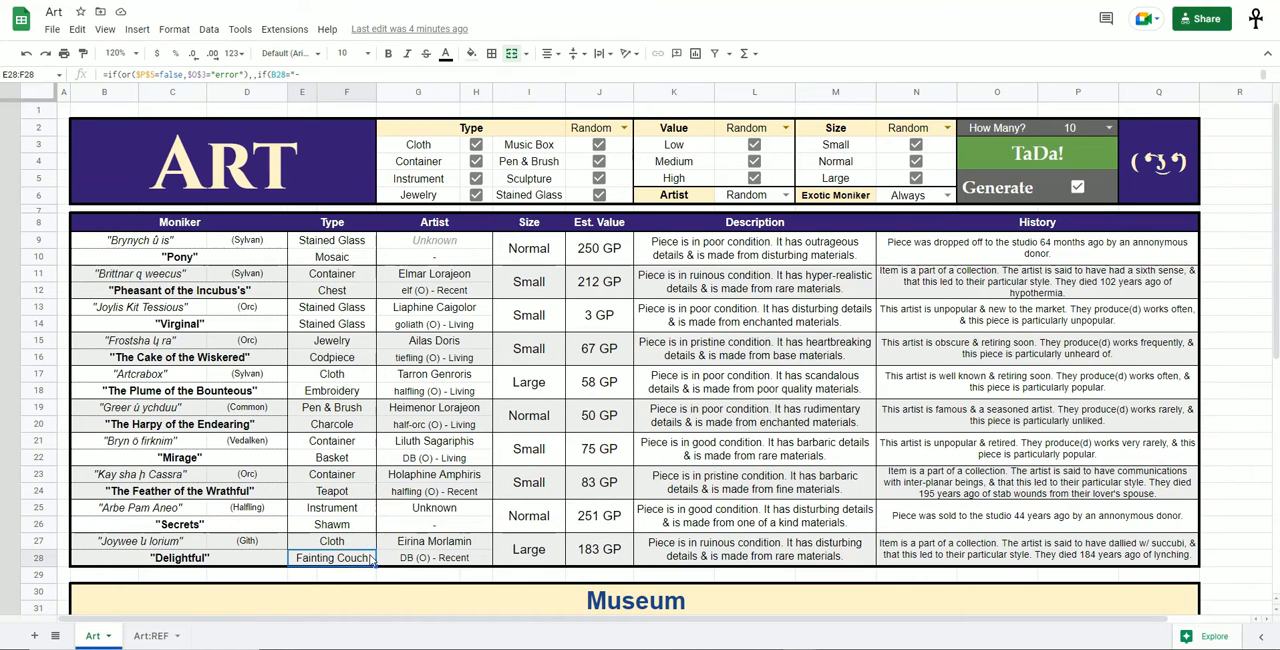
{"action": "left_click", "coordinate": [369, 392]}
Set the Exotic Moniker option to Never.
{"action": "left_click", "coordinate": [947, 195]}
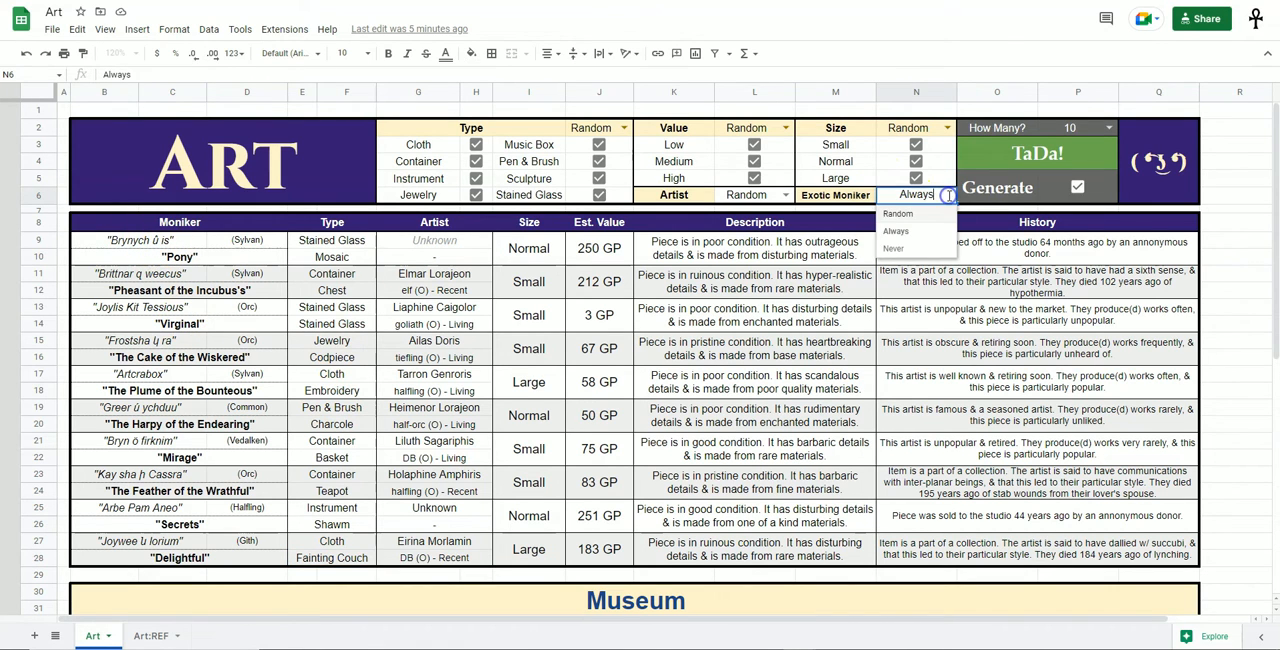
{"action": "left_click", "coordinate": [896, 248]}
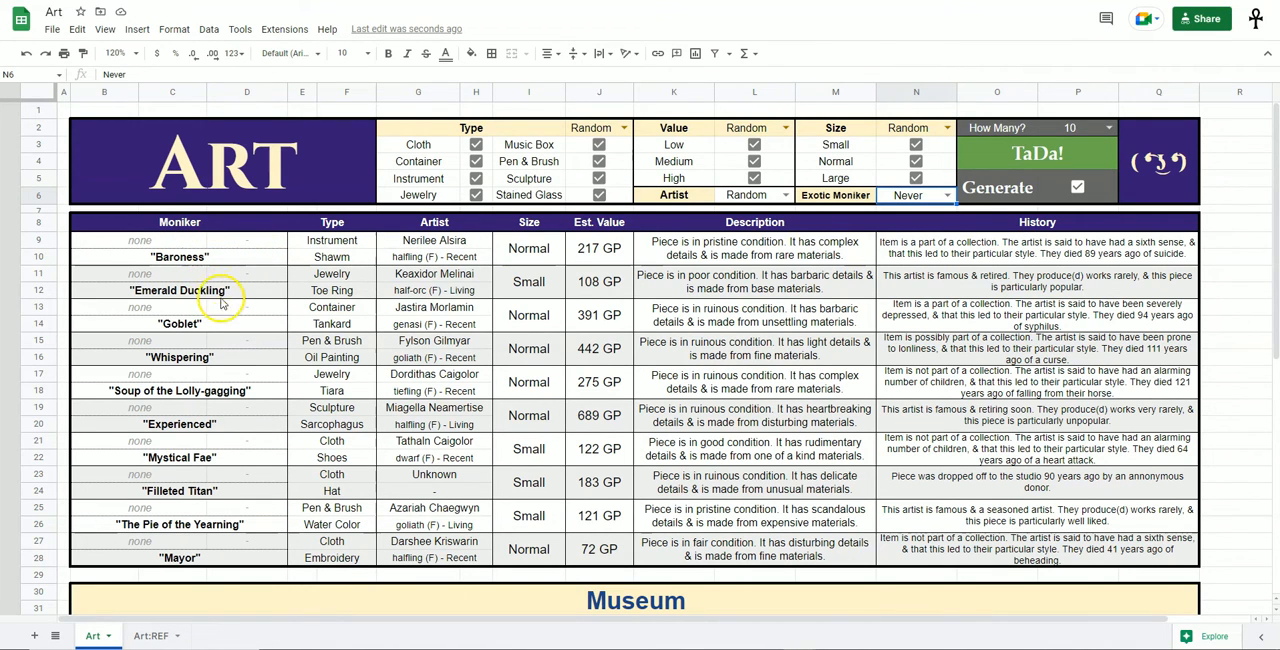
Set the Exotic Moniker option to Random.
{"action": "left_click", "coordinate": [946, 195]}
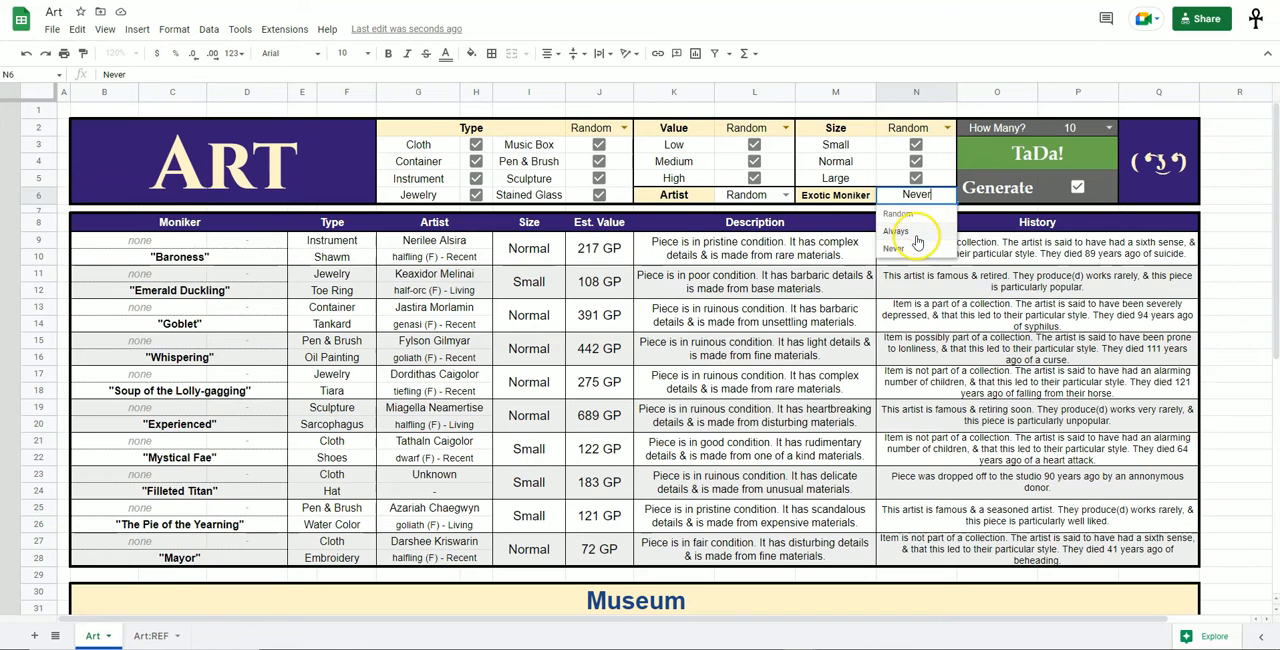
{"action": "left_click", "coordinate": [909, 244]}
{"action": "left_click", "coordinate": [946, 195]}
{"action": "left_click", "coordinate": [912, 228]}
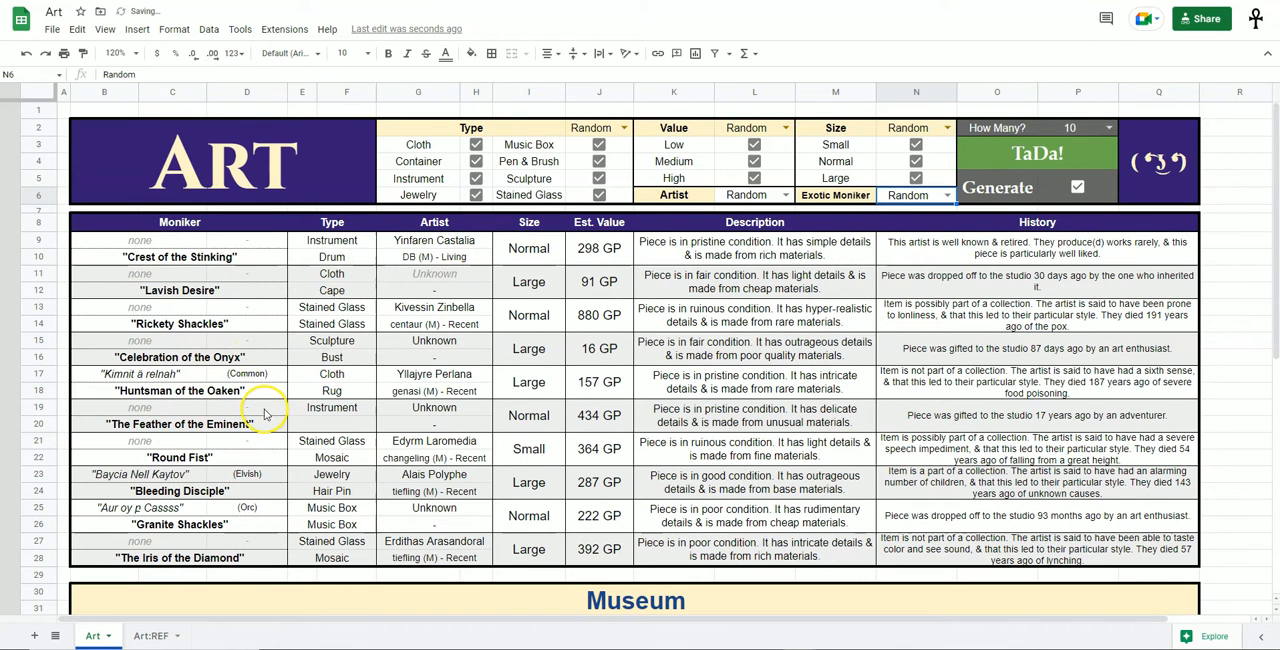
Examine the Artist column for unknown artists and for the race, gender and status given under each name.
{"action": "left_click", "coordinate": [446, 412]}
{"action": "left_click_drag", "start_coordinate": [465, 273], "coordinate": [467, 304]}
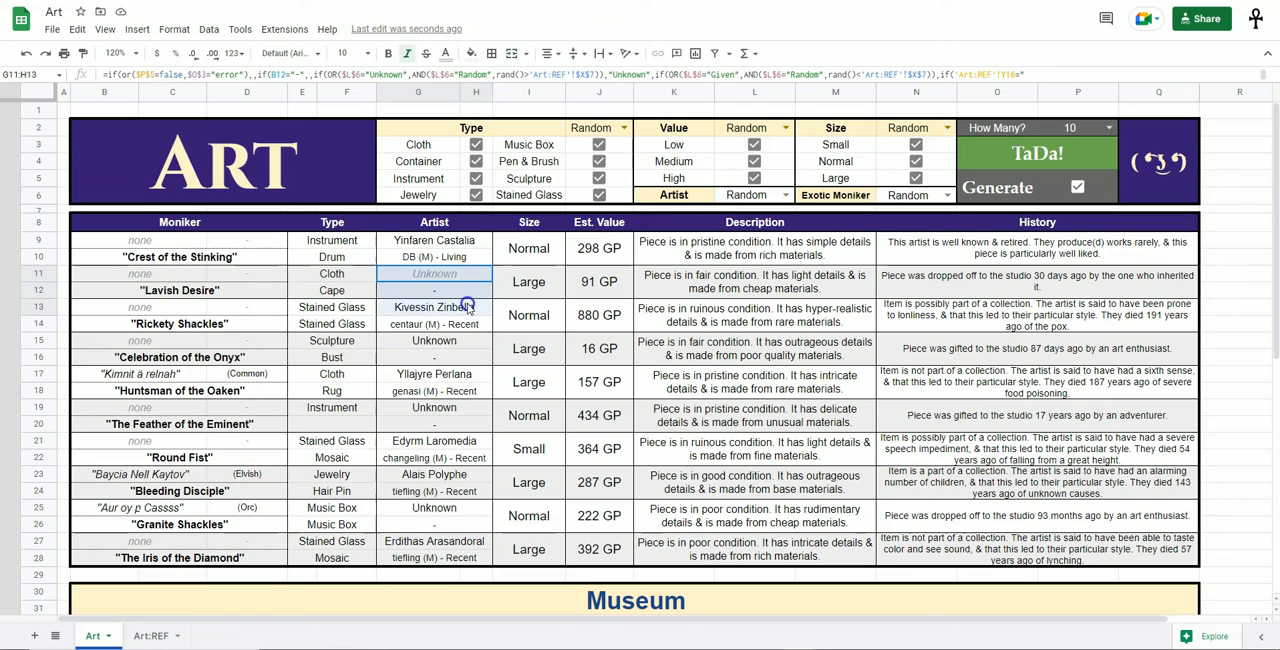
{"action": "left_click", "coordinate": [468, 362]}
{"action": "left_click", "coordinate": [455, 325]}
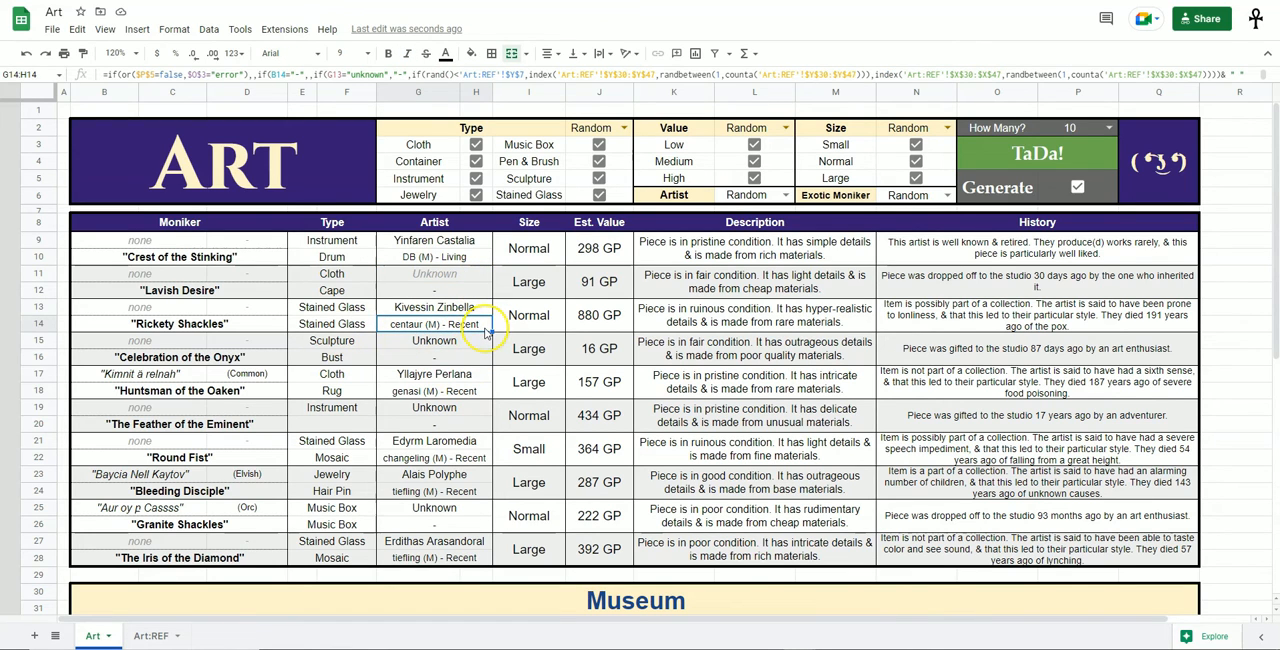
{"action": "left_click", "coordinate": [483, 259]}
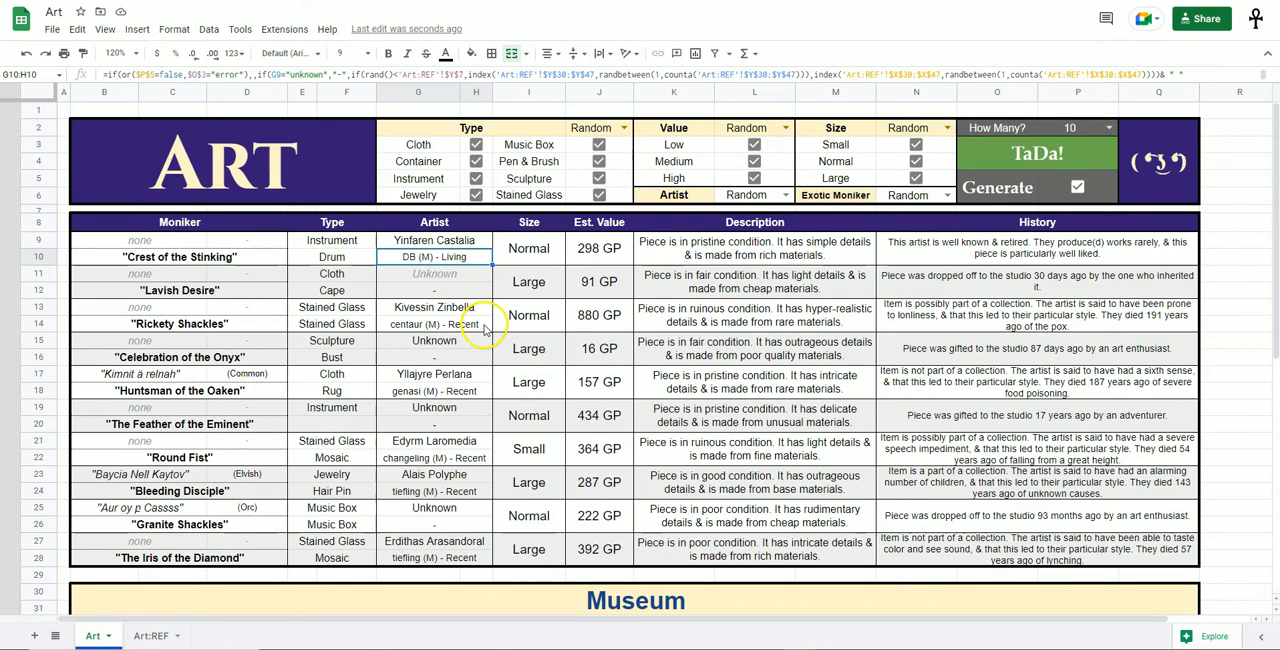
Generate a new set of pieces by clearing empty cell A9, and review the artist details and description of "The Whale of the Fat".
{"action": "left_click", "coordinate": [64, 241]}
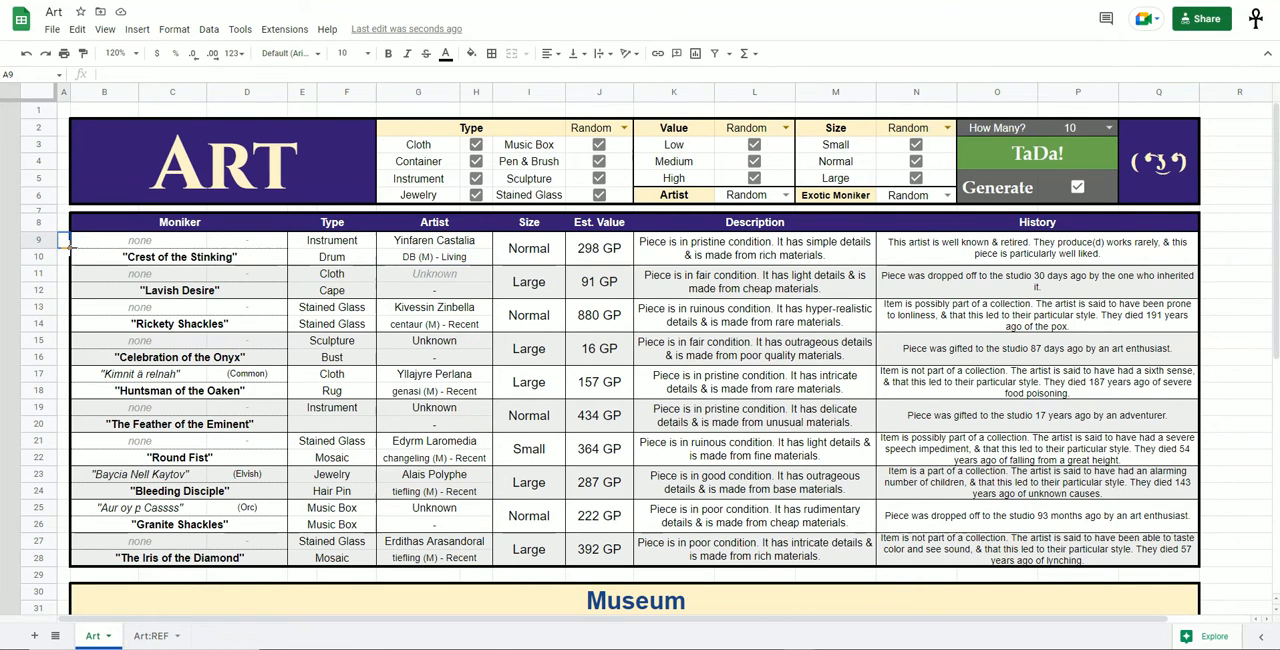
{"action": "key", "text": "Delete"}
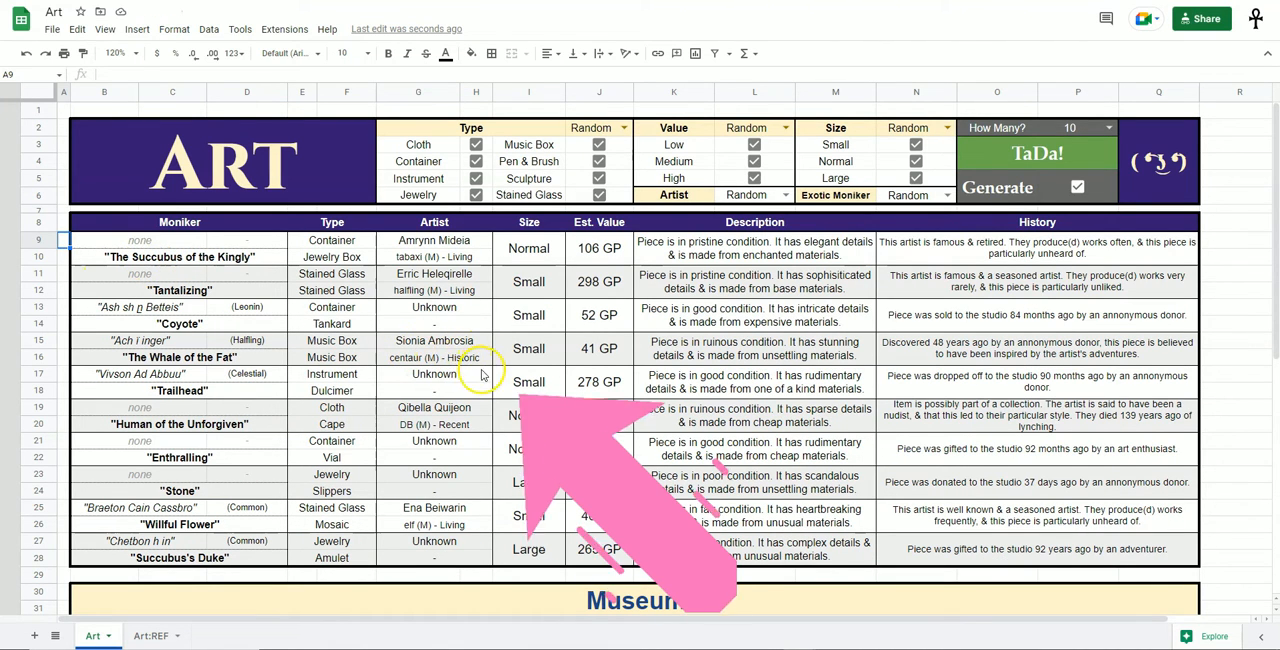
{"action": "left_click", "coordinate": [440, 358]}
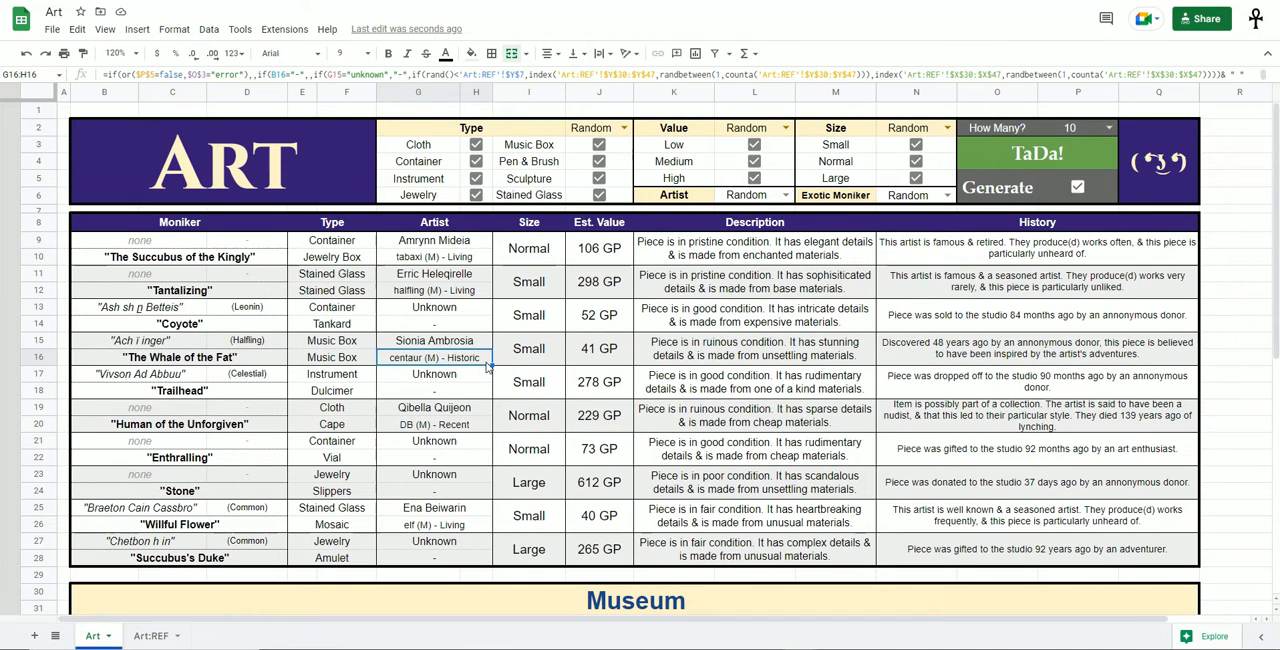
{"action": "left_click", "coordinate": [706, 348]}
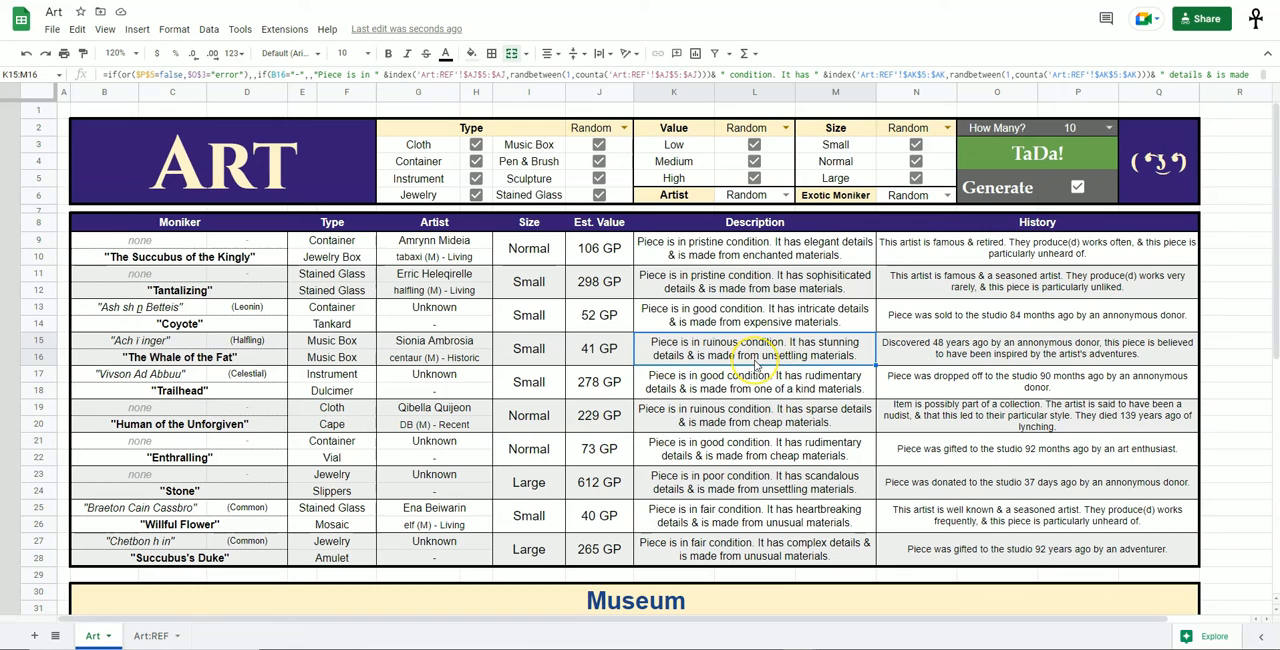
{"action": "left_click", "coordinate": [1238, 308]}
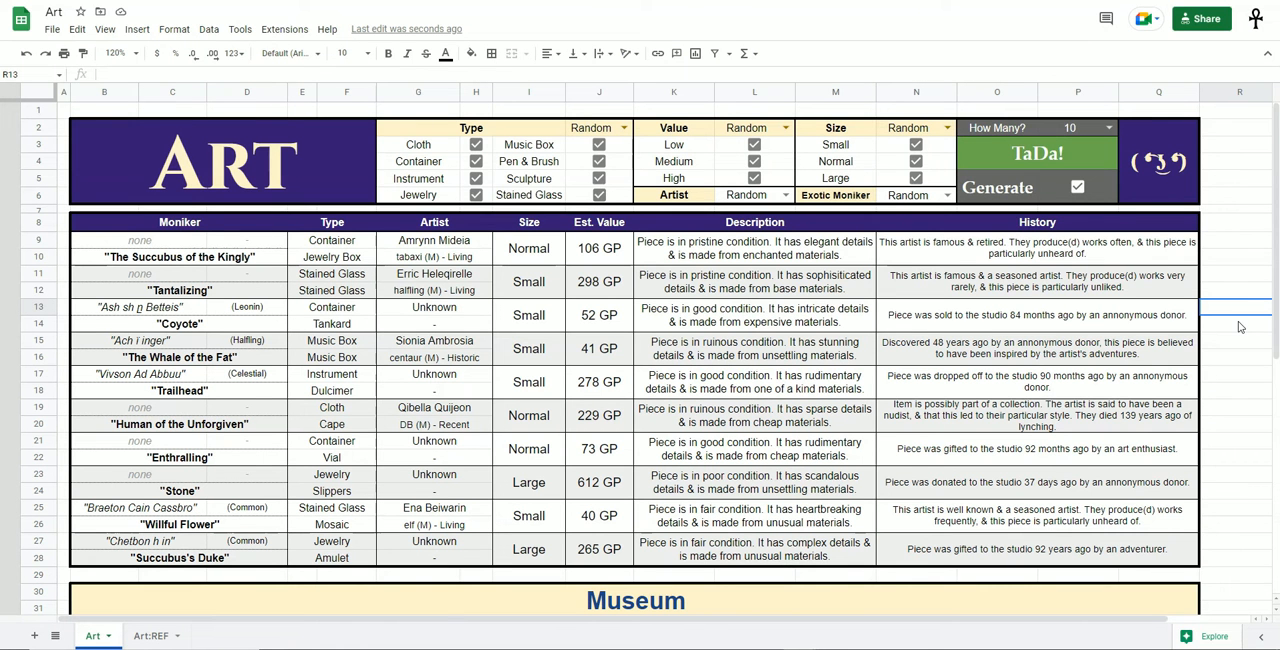
Look through the quantities offered by the How Many option without changing it.
{"action": "left_click", "coordinate": [1020, 129]}
{"action": "left_click_drag", "start_coordinate": [1021, 130], "coordinate": [998, 132]}
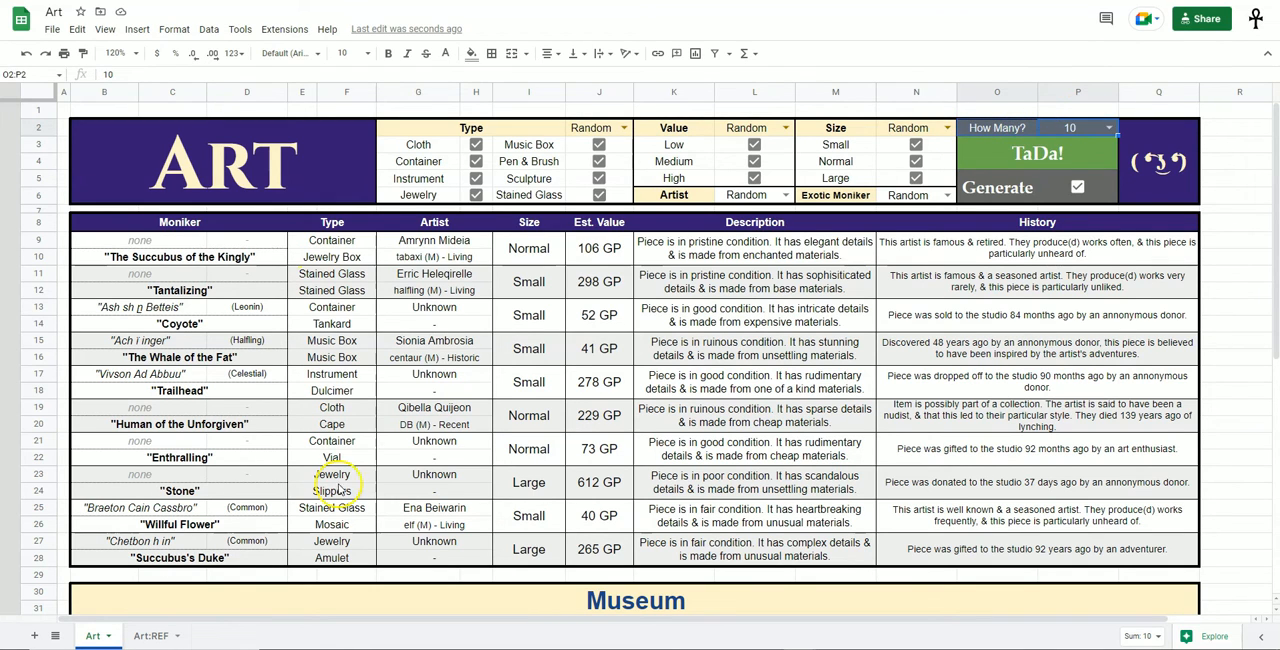
{"action": "left_click", "coordinate": [1107, 128]}
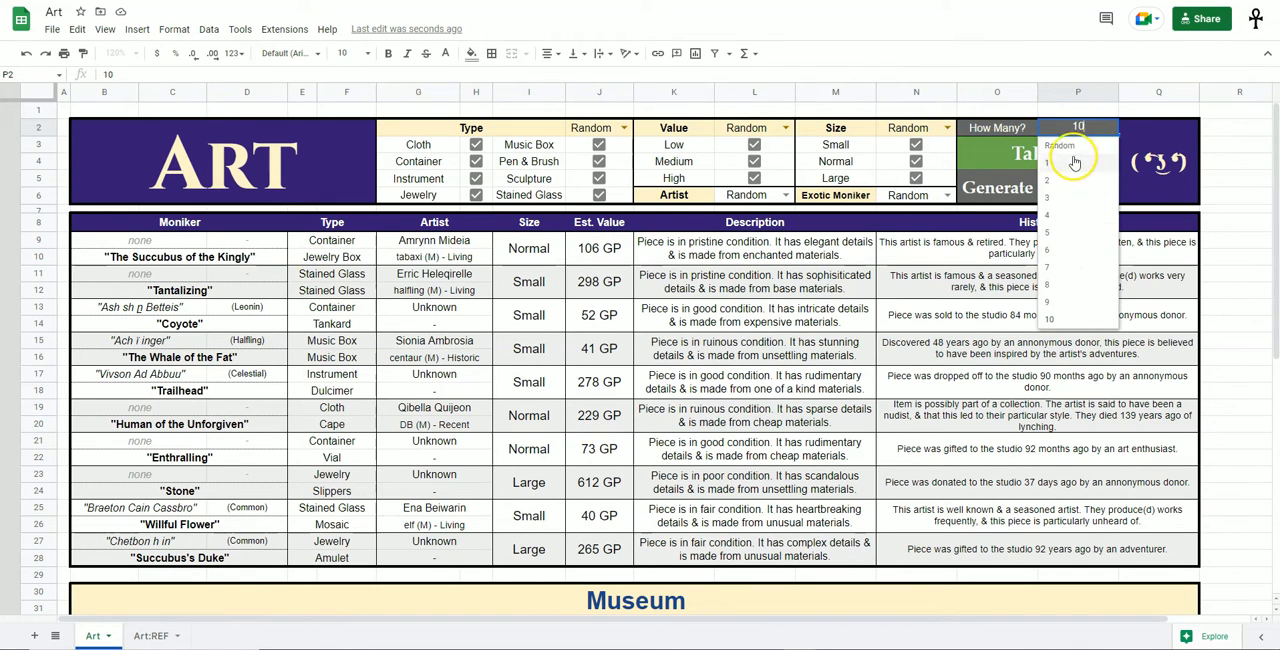
{"action": "left_click", "coordinate": [1210, 146]}
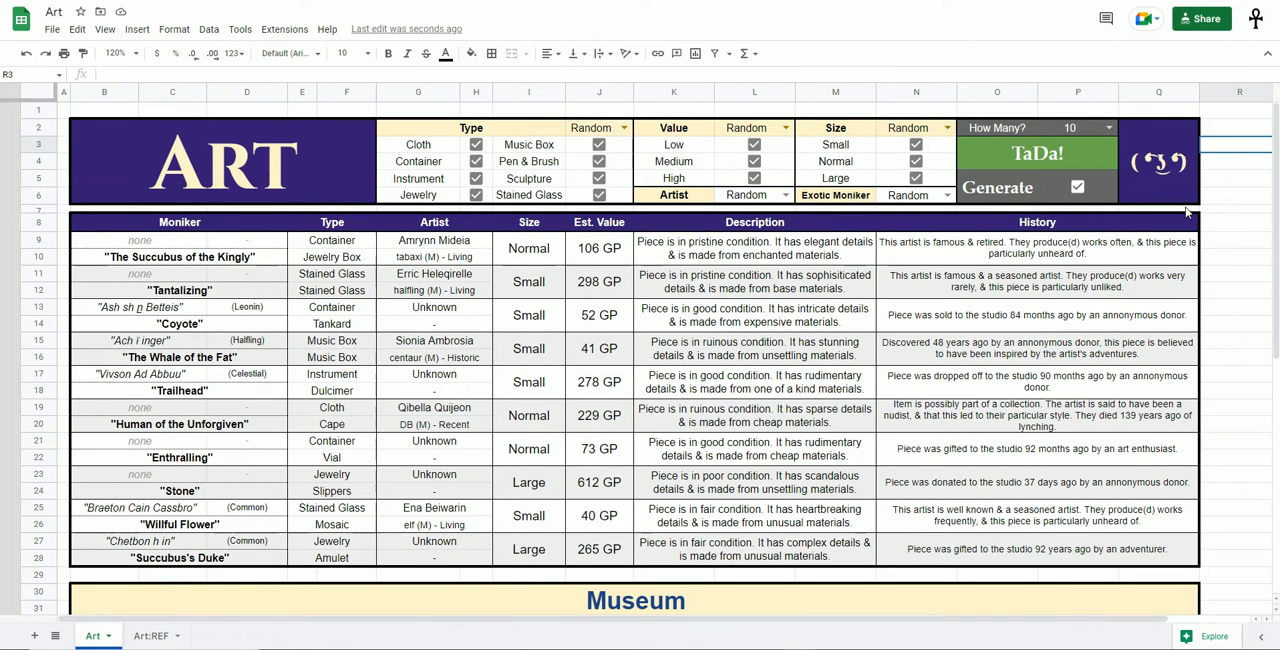
Expand the Stack 1 group in the Museum section to view its table.
{"action": "scroll", "coordinate": [1068, 308], "scroll_direction": "down", "scroll_amount": 3}
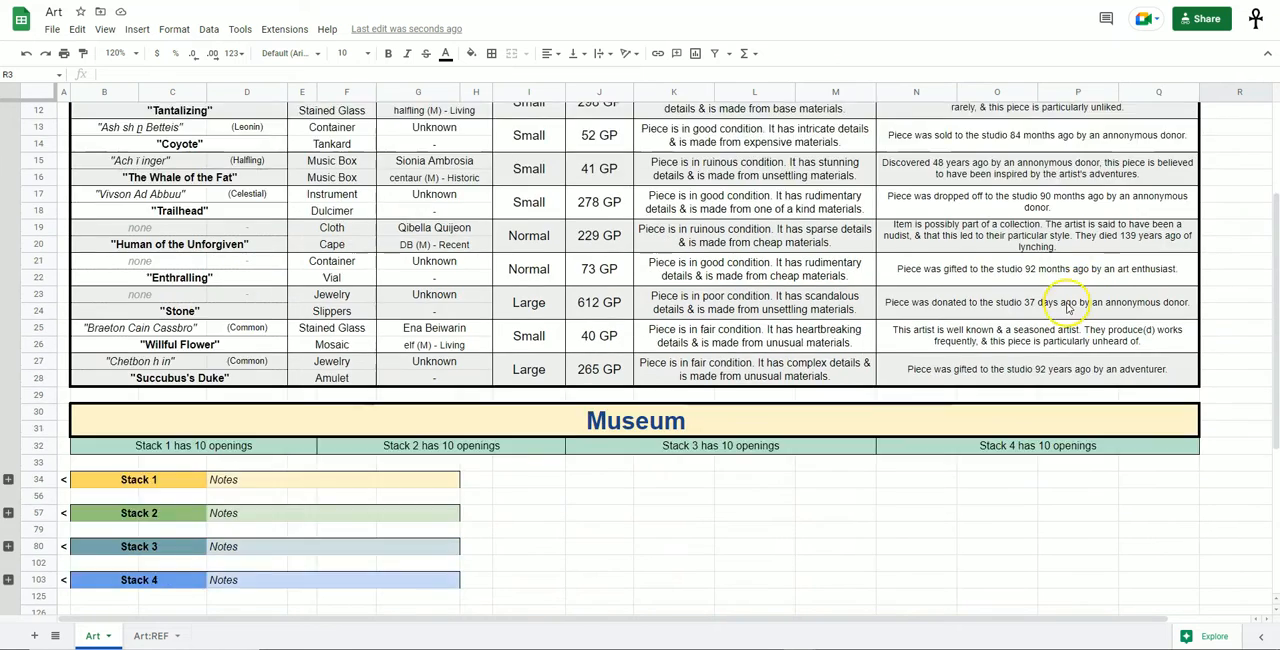
{"action": "scroll", "coordinate": [1068, 308], "scroll_direction": "down", "scroll_amount": 3}
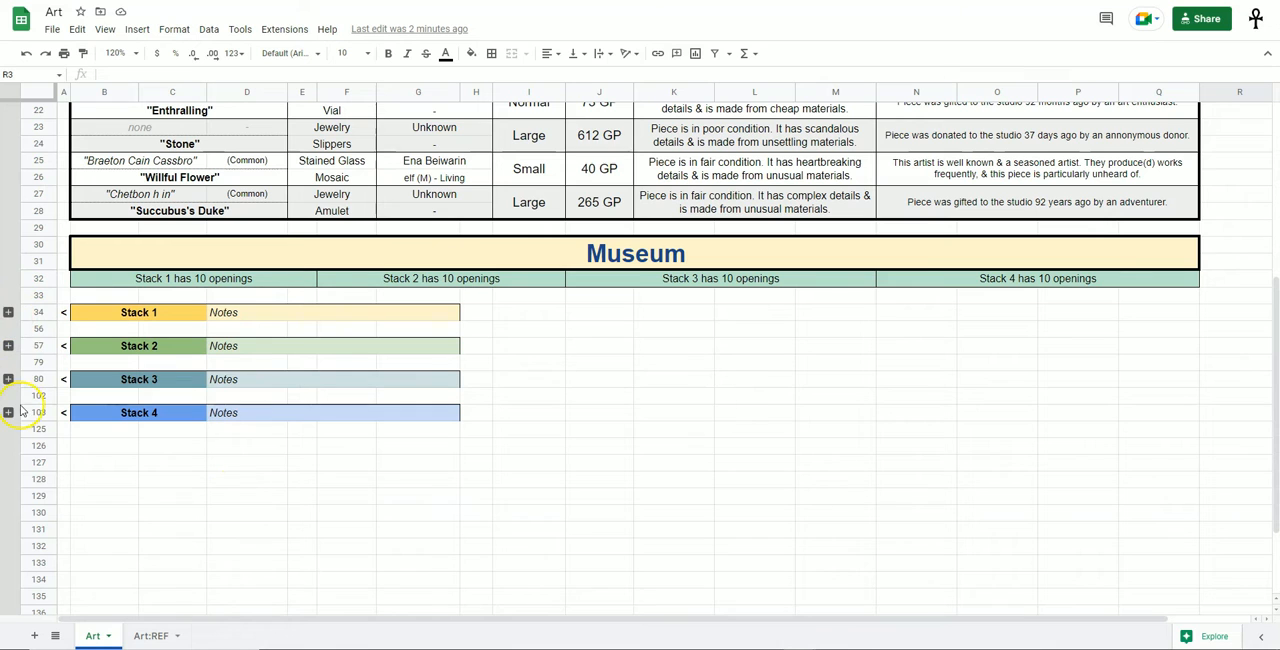
{"action": "left_click", "coordinate": [8, 312]}
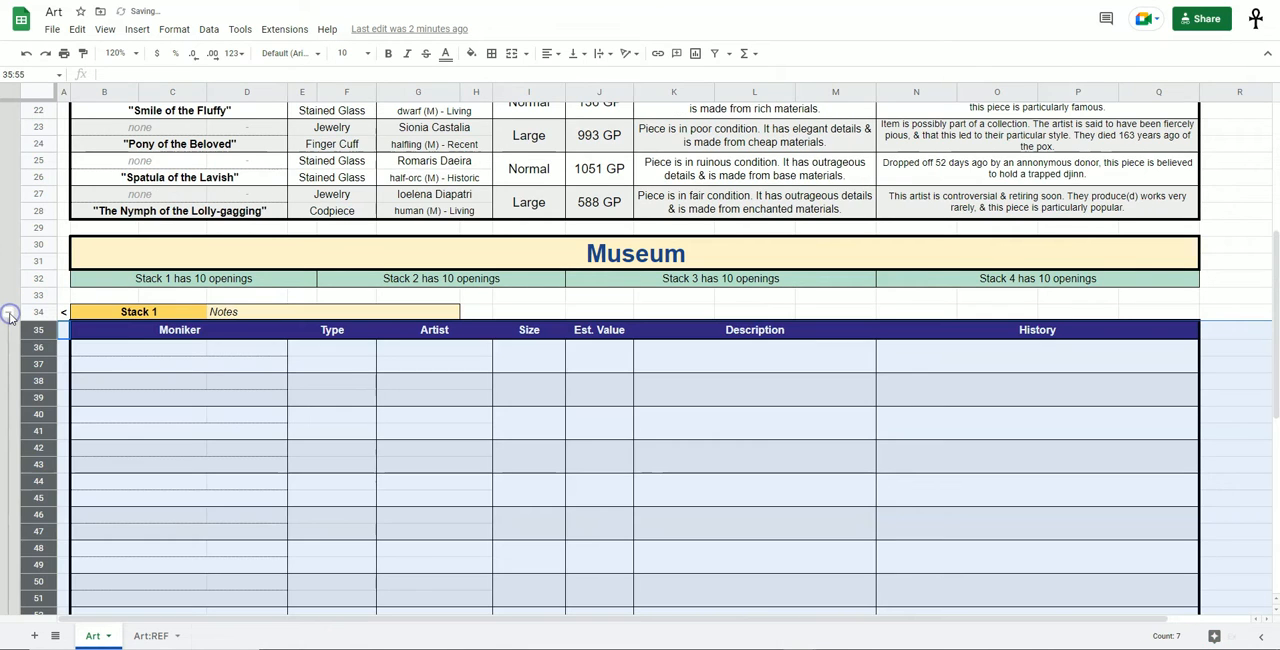
{"action": "scroll", "coordinate": [360, 355], "scroll_direction": "down", "scroll_amount": 3}
{"action": "left_click", "coordinate": [430, 295]}
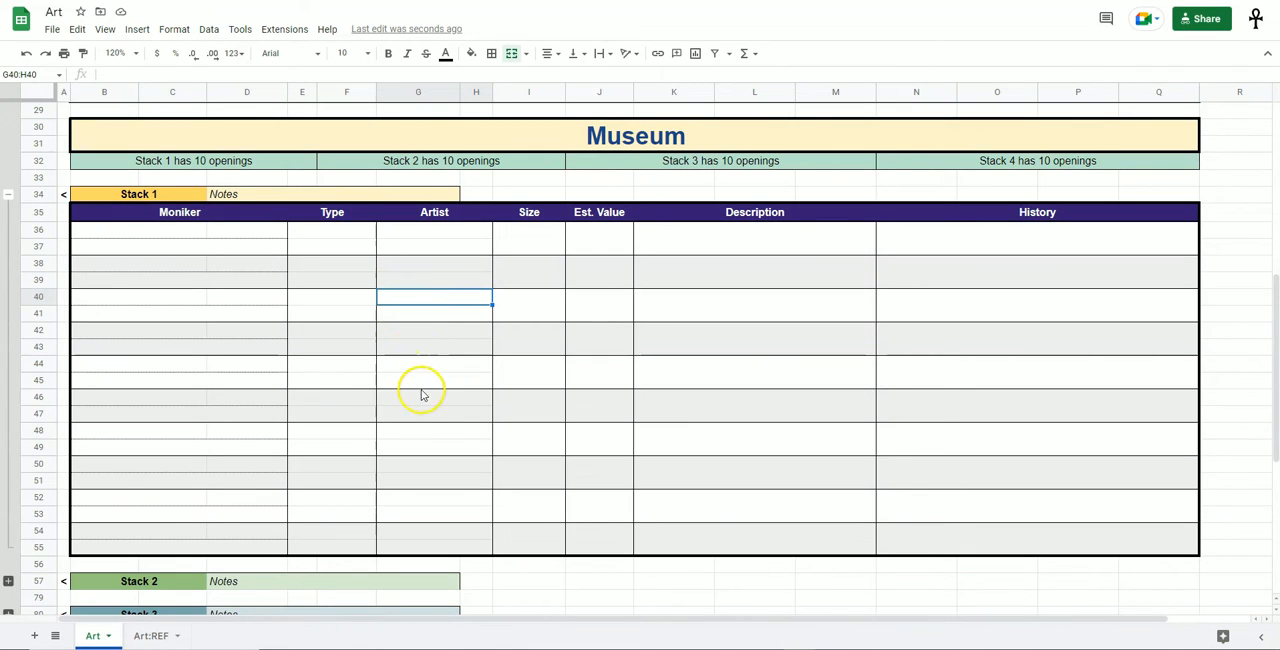
Copy all ten generated art pieces in the range B9:Q28.
{"action": "scroll", "coordinate": [420, 415], "scroll_direction": "up", "scroll_amount": 5}
{"action": "scroll", "coordinate": [424, 420], "scroll_direction": "up", "scroll_amount": 2}
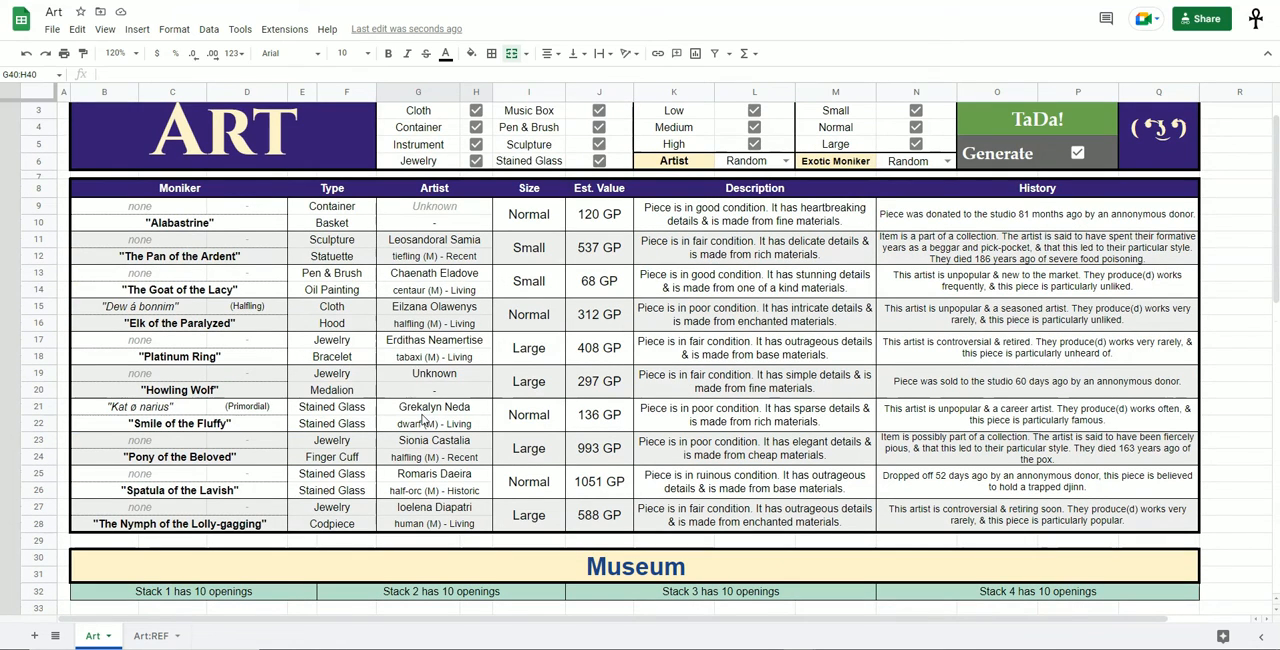
{"action": "left_click", "coordinate": [122, 207]}
{"action": "left_click_drag", "start_coordinate": [122, 207], "coordinate": [1138, 518]}
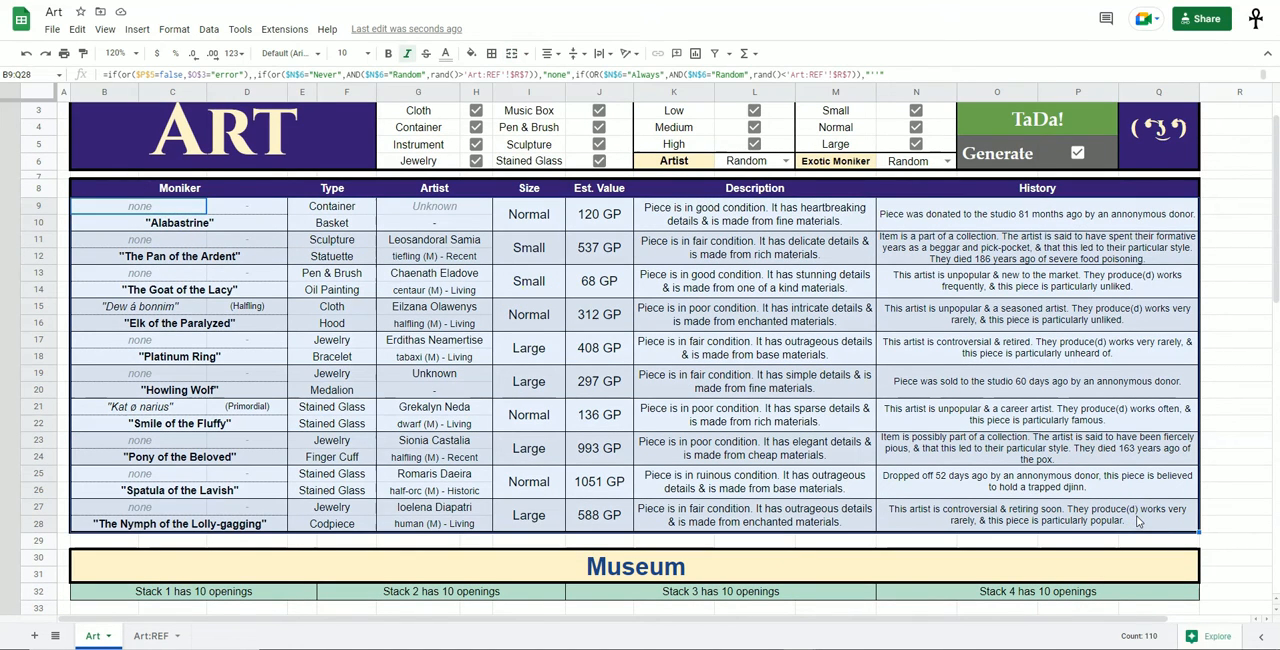
{"action": "key", "text": "ctrl+c"}
Paste the copied pieces as values only into the Stack 1 table, starting at its first Moniker cell, B36.
{"action": "scroll", "coordinate": [275, 288], "scroll_direction": "down", "scroll_amount": 5}
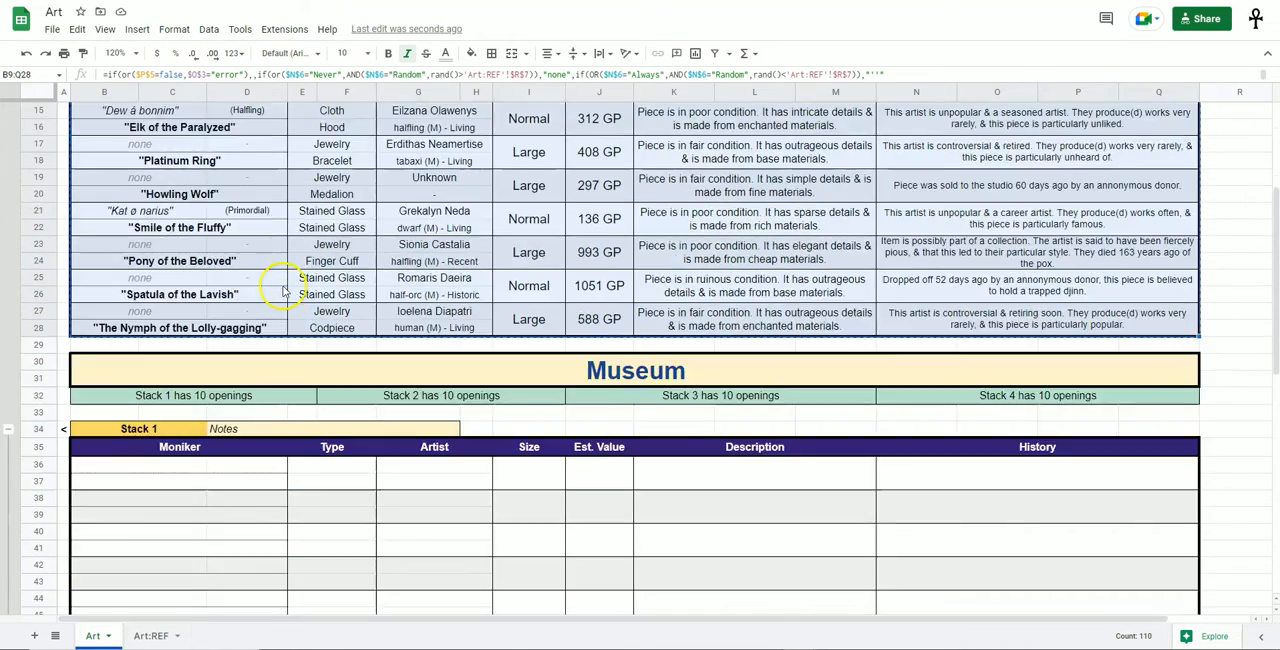
{"action": "scroll", "coordinate": [306, 285], "scroll_direction": "up", "scroll_amount": 1}
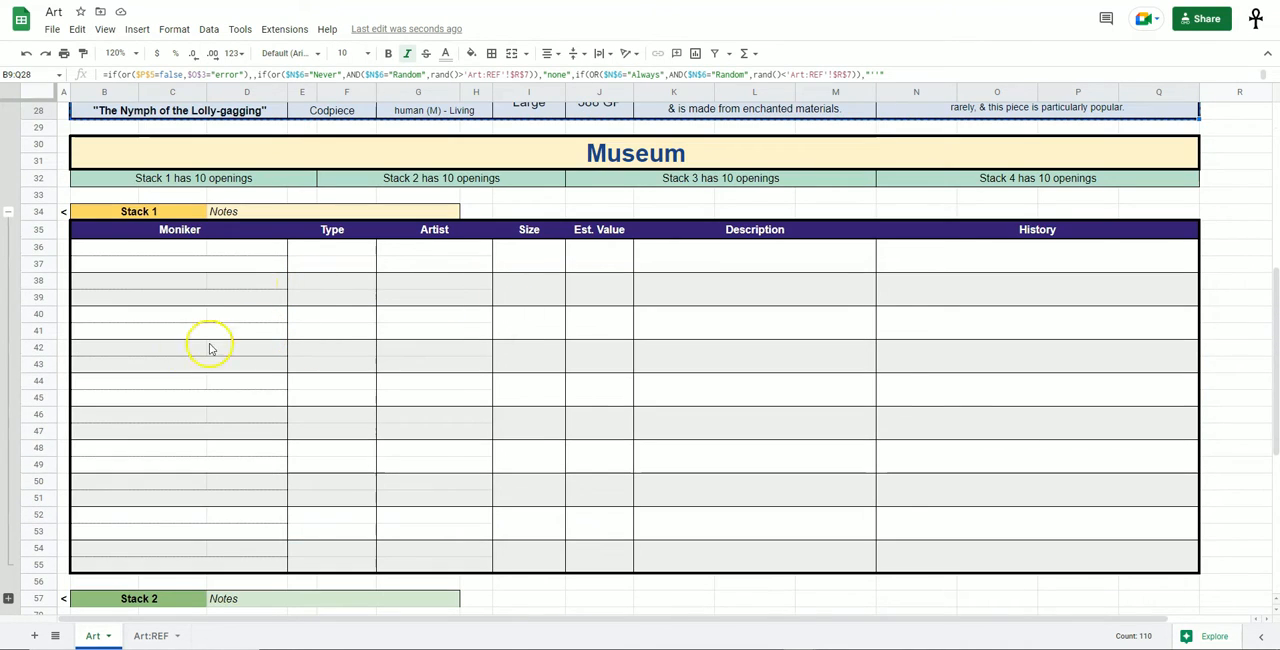
{"action": "right_click", "coordinate": [130, 247]}
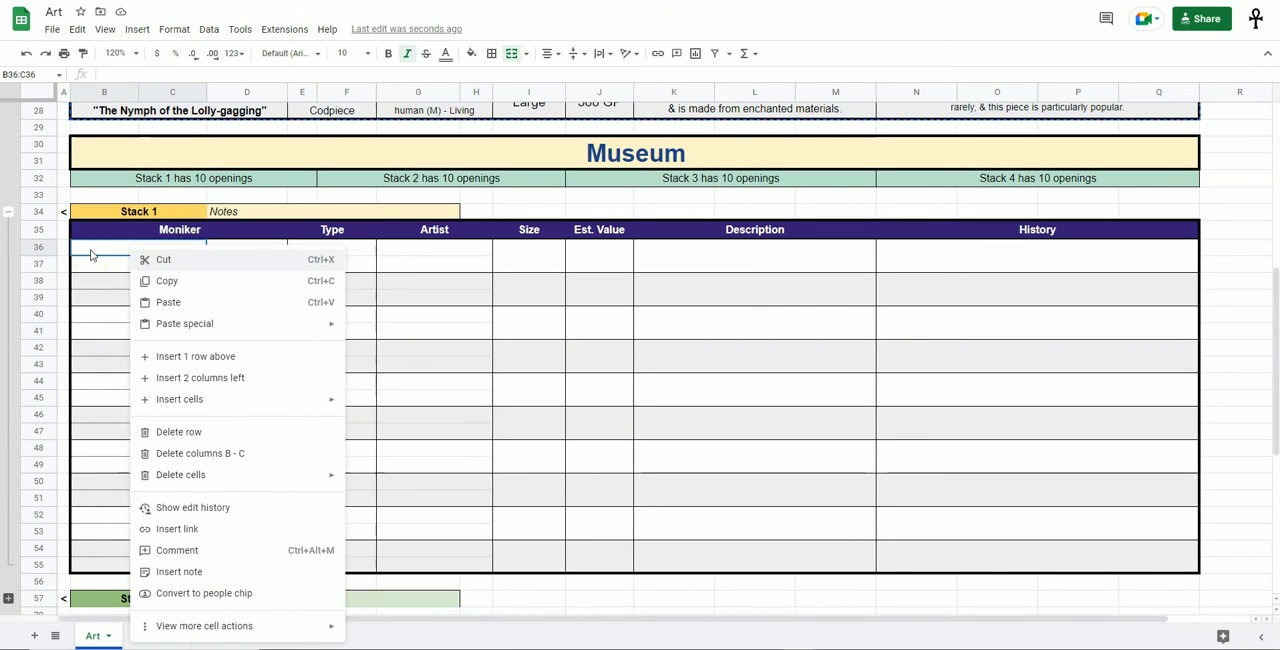
{"action": "left_click", "coordinate": [300, 323]}
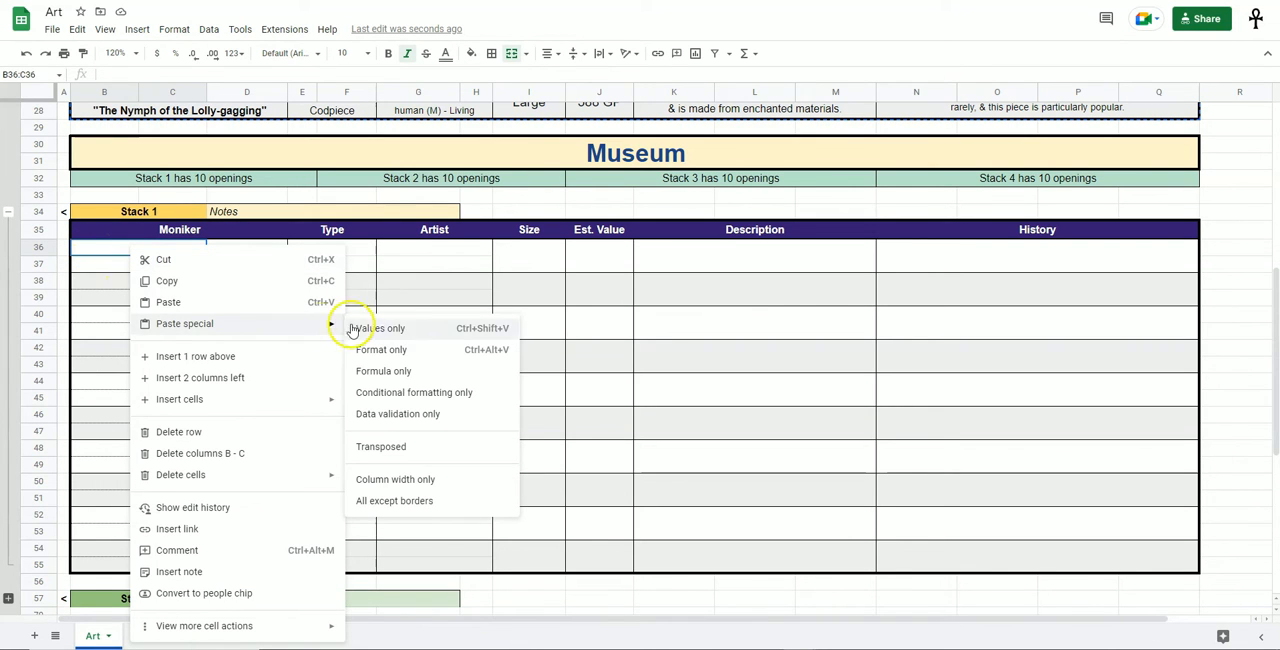
{"action": "left_click", "coordinate": [416, 333]}
{"action": "left_click", "coordinate": [498, 212]}
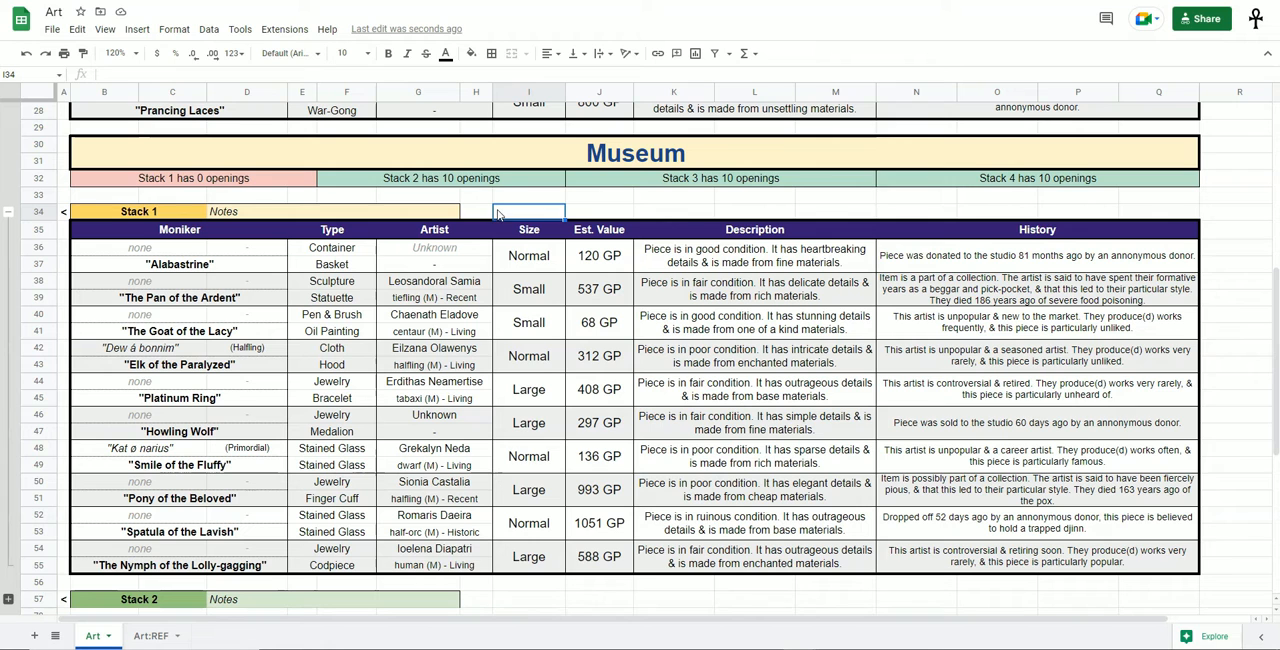
Collapse the Stack 1 rows in the Museum and expand them again.
{"action": "left_click", "coordinate": [7, 213]}
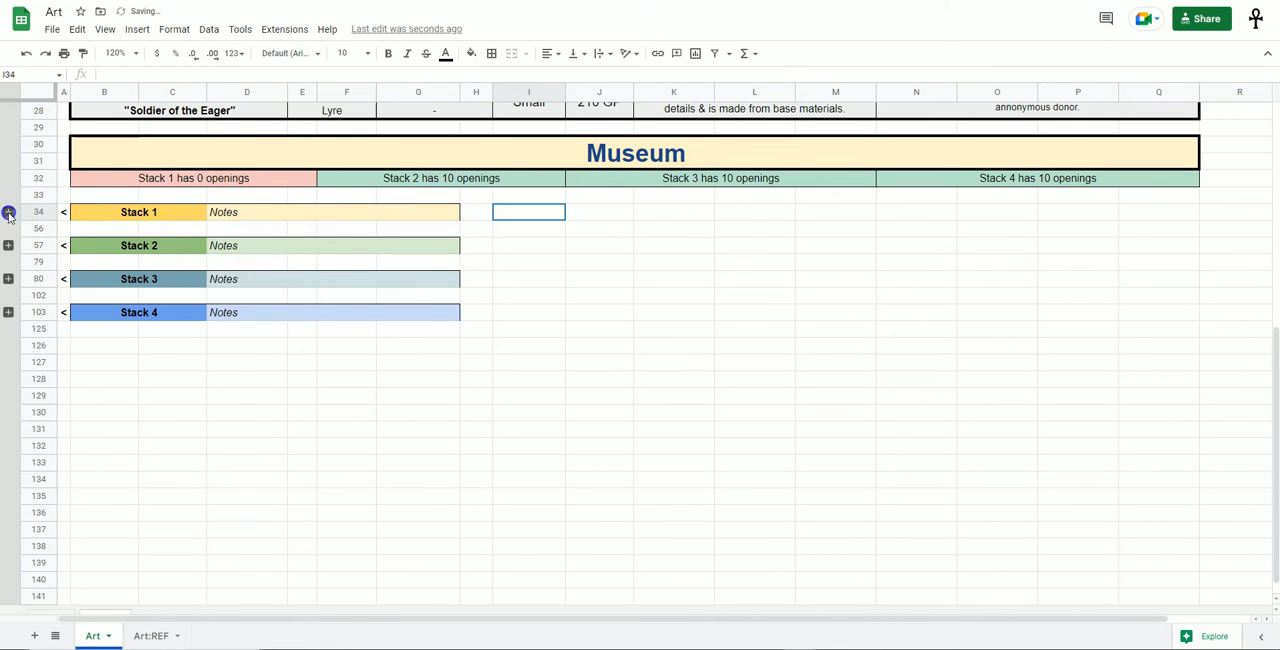
{"action": "left_click", "coordinate": [8, 213]}
{"action": "left_click", "coordinate": [7, 213]}
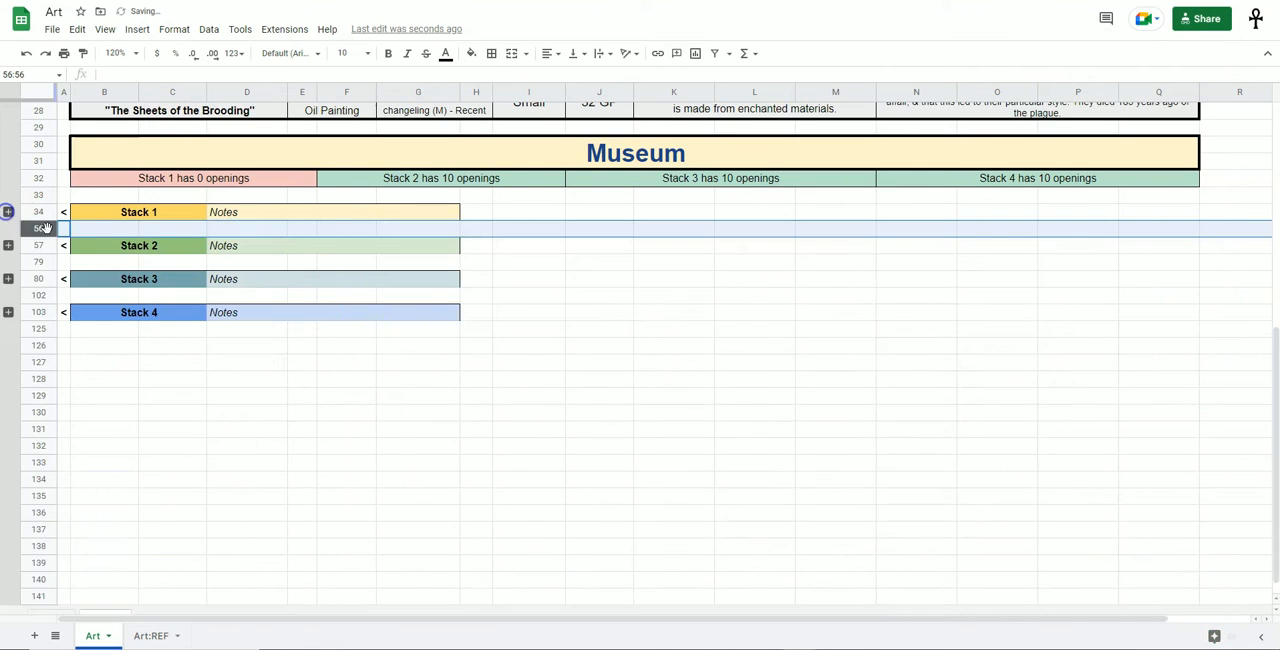
{"action": "scroll", "coordinate": [634, 386], "scroll_direction": "up", "scroll_amount": 3}
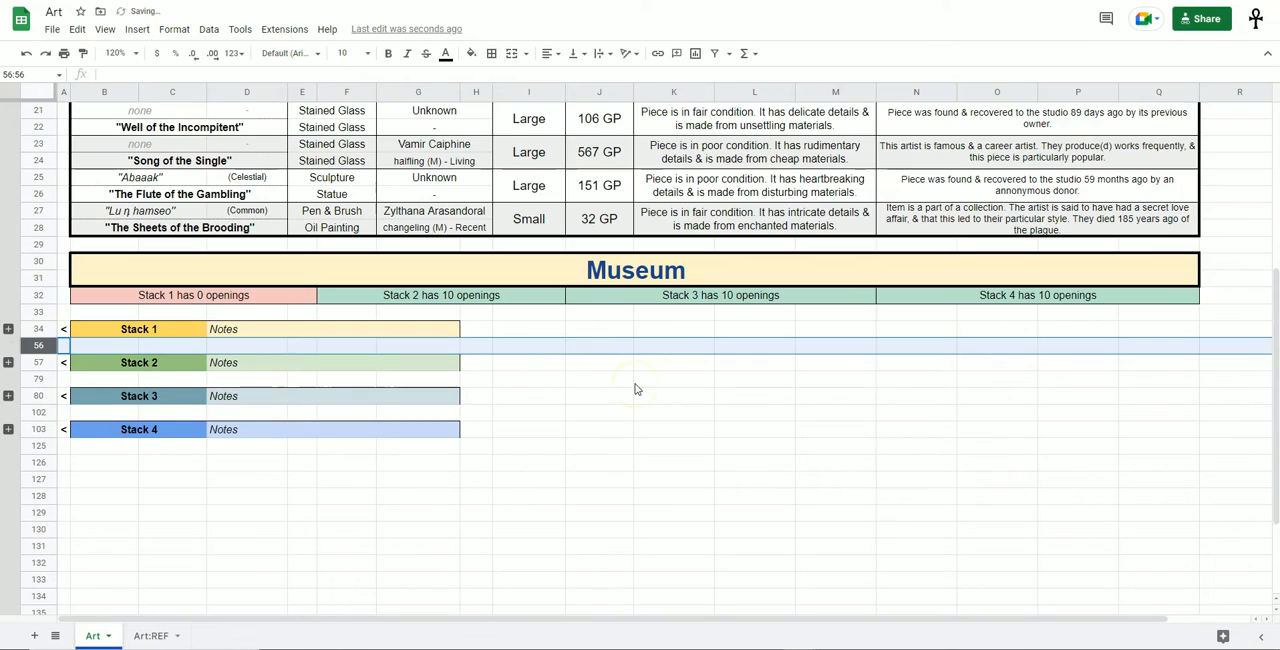
{"action": "left_click", "coordinate": [8, 329]}
Regenerate the art pieces in the main table several times by repeatedly clearing empty cell A8.
{"action": "scroll", "coordinate": [352, 517], "scroll_direction": "up", "scroll_amount": 10}
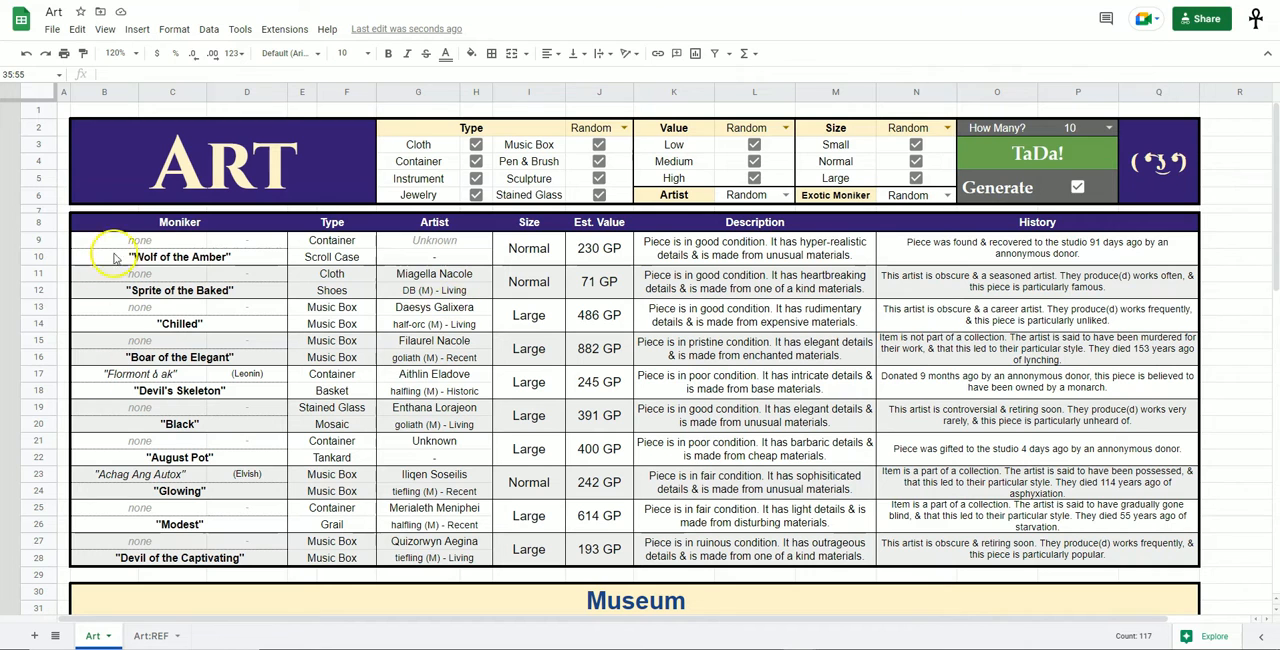
{"action": "left_click", "coordinate": [62, 220]}
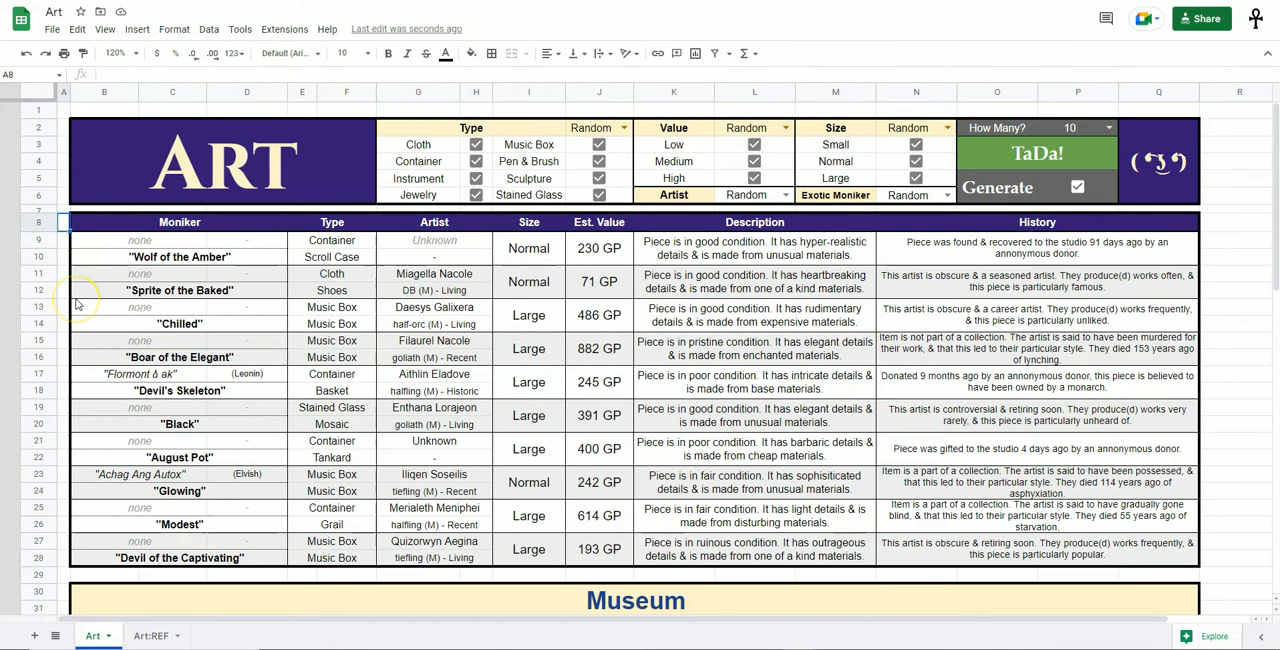
{"action": "key", "text": "Delete"}
{"action": "key", "text": "Delete"}
{"action": "key", "text": "Delete"}
{"action": "key", "text": "Delete"}
{"action": "key", "text": "Delete"}
{"action": "key", "text": "Delete"}
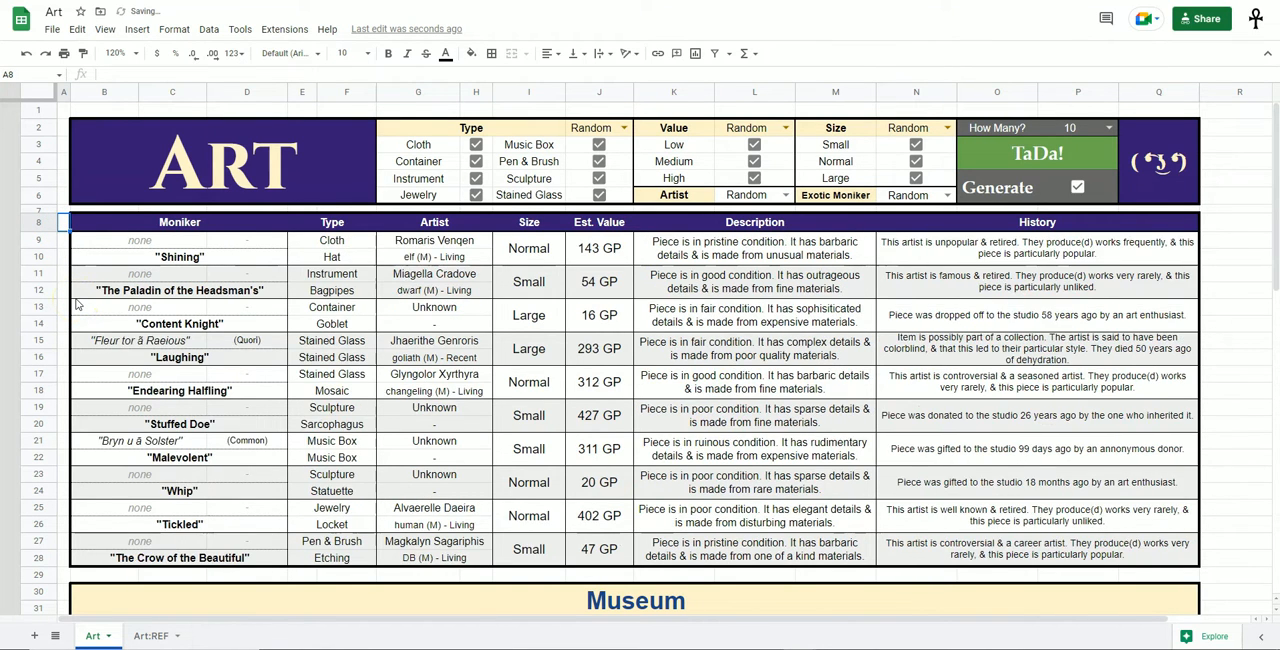
{"action": "key", "text": "Delete"}
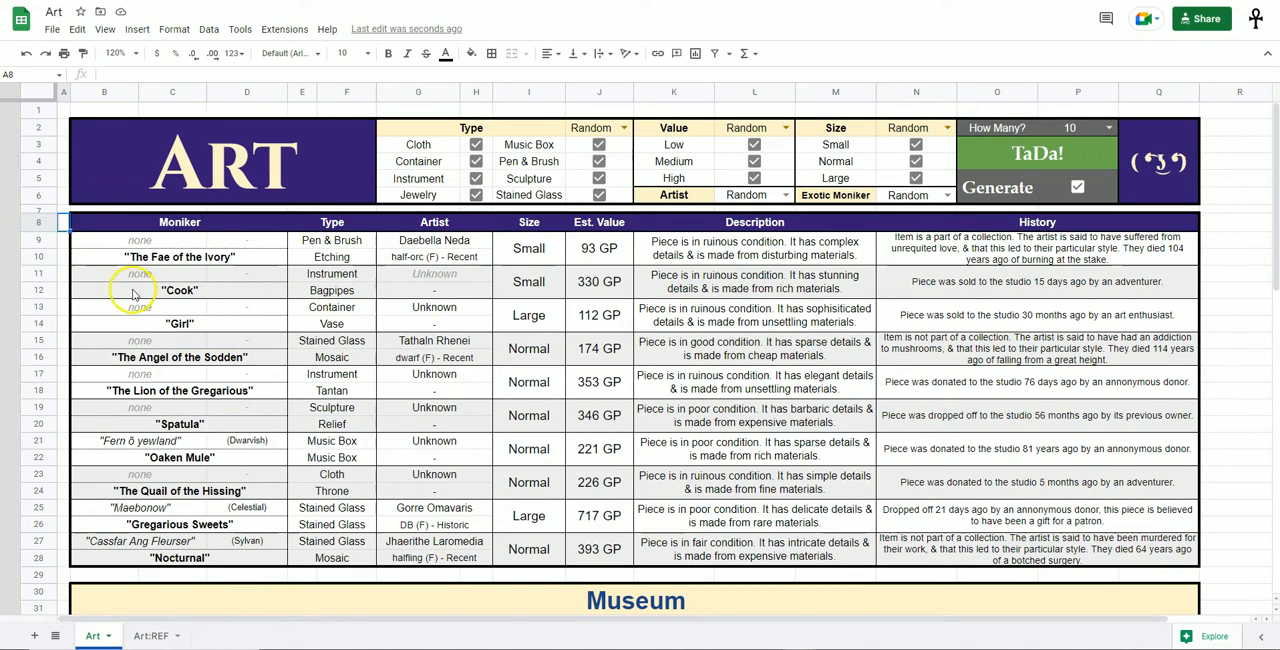
Examine the row of openings for the four Museum stacks and the pieces stored in the Stack 1 table.
{"action": "scroll", "coordinate": [150, 340], "scroll_direction": "down", "scroll_amount": 5}
{"action": "scroll", "coordinate": [152, 375], "scroll_direction": "down", "scroll_amount": 1}
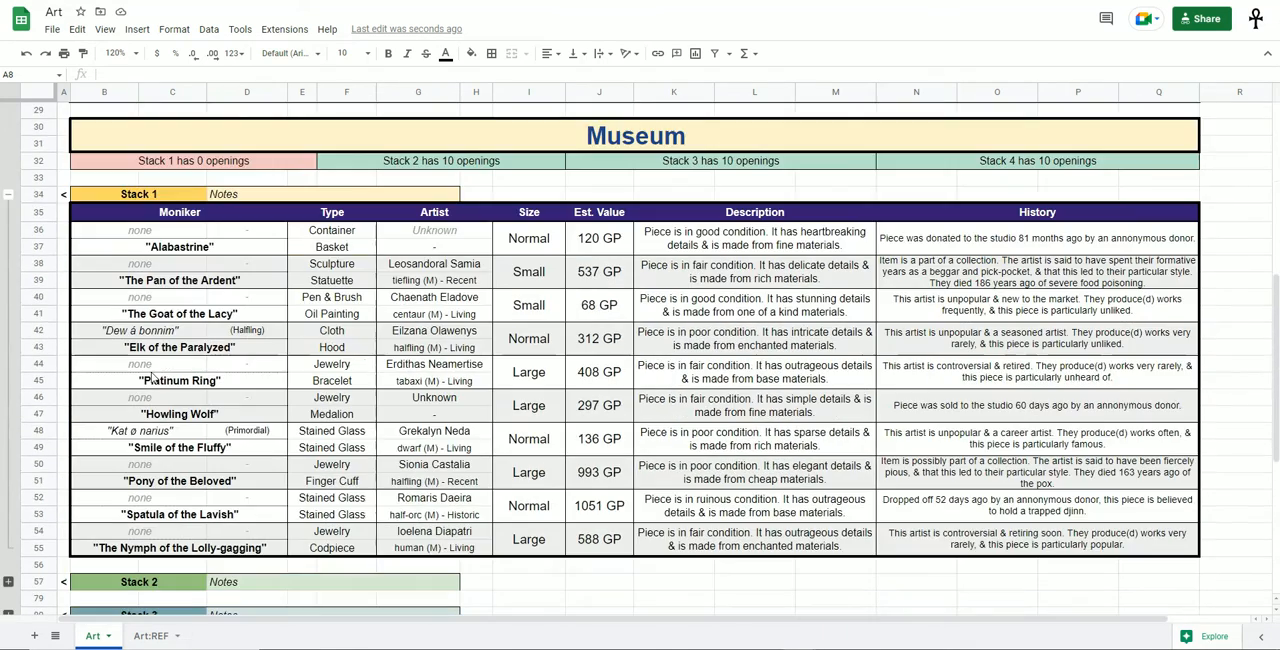
{"action": "left_click", "coordinate": [321, 181]}
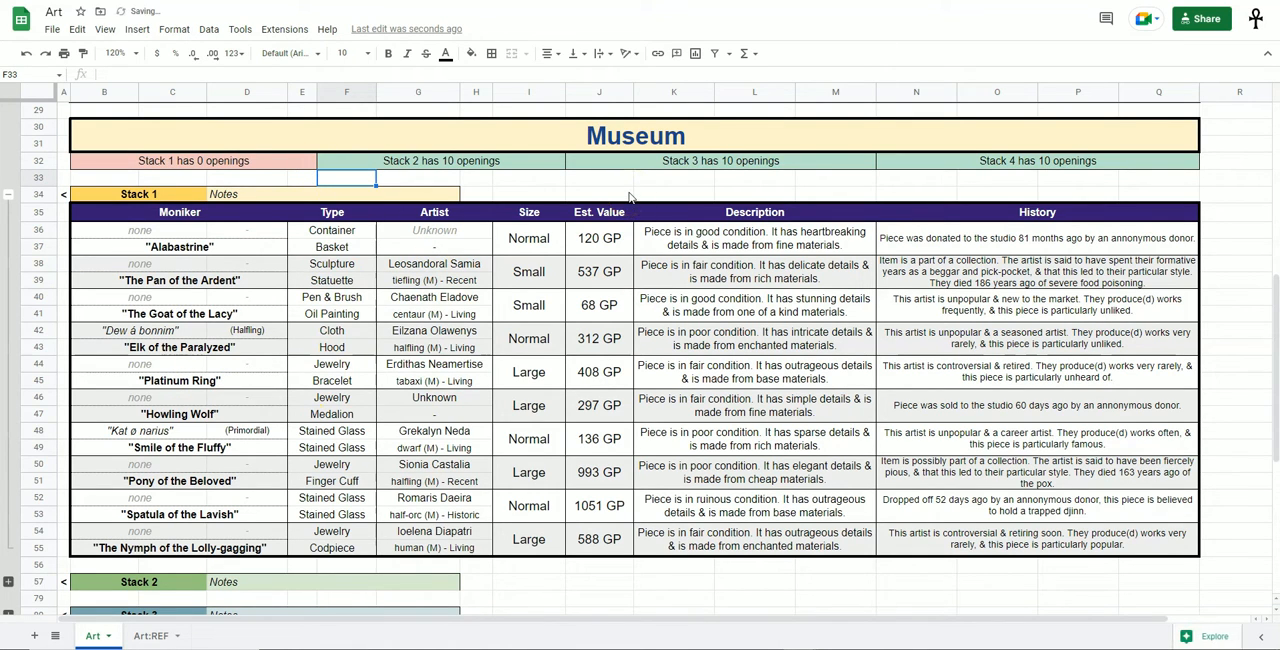
{"action": "left_click_drag", "start_coordinate": [150, 161], "coordinate": [941, 161]}
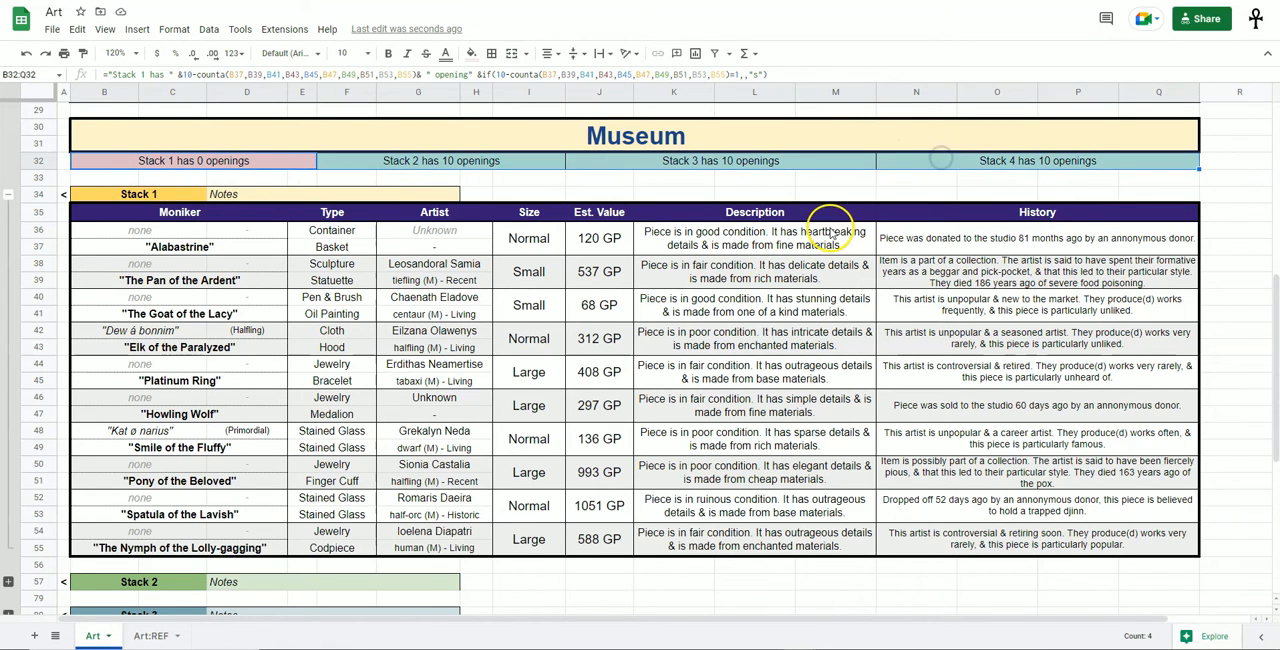
{"action": "left_click", "coordinate": [528, 240]}
{"action": "left_click_drag", "start_coordinate": [150, 232], "coordinate": [1054, 540]}
{"action": "left_click", "coordinate": [1054, 540]}
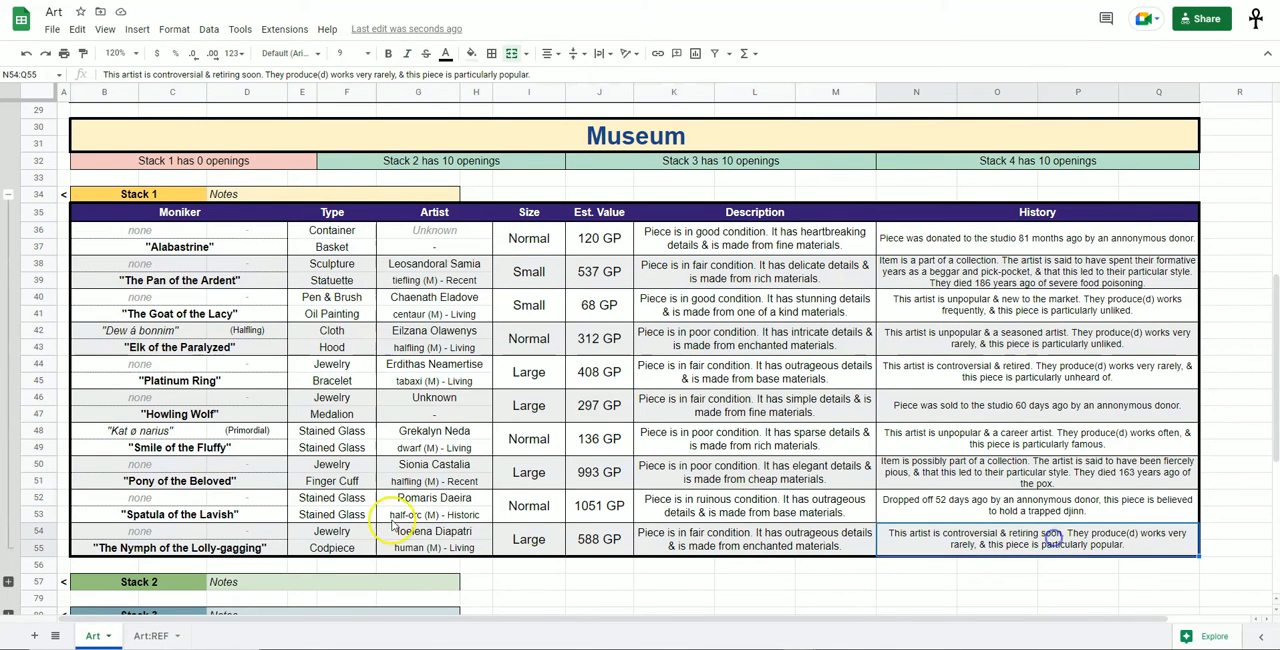
Clear all stored pieces from the Stack 1 table in the Museum, rows 36 to 55.
{"action": "left_click_drag", "start_coordinate": [150, 497], "coordinate": [1072, 556]}
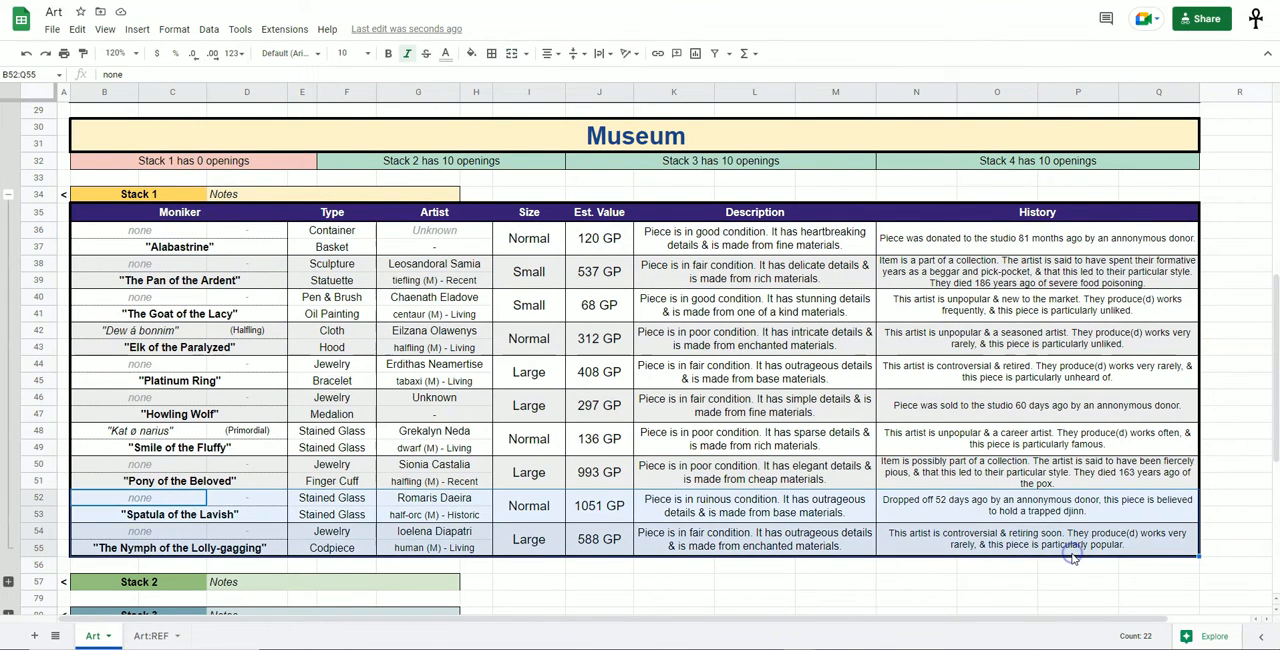
{"action": "key", "text": "Delete"}
{"action": "left_click_drag", "start_coordinate": [150, 330], "coordinate": [1061, 488]}
{"action": "key", "text": "Delete"}
{"action": "left_click_drag", "start_coordinate": [175, 232], "coordinate": [925, 320]}
{"action": "key", "text": "Delete"}
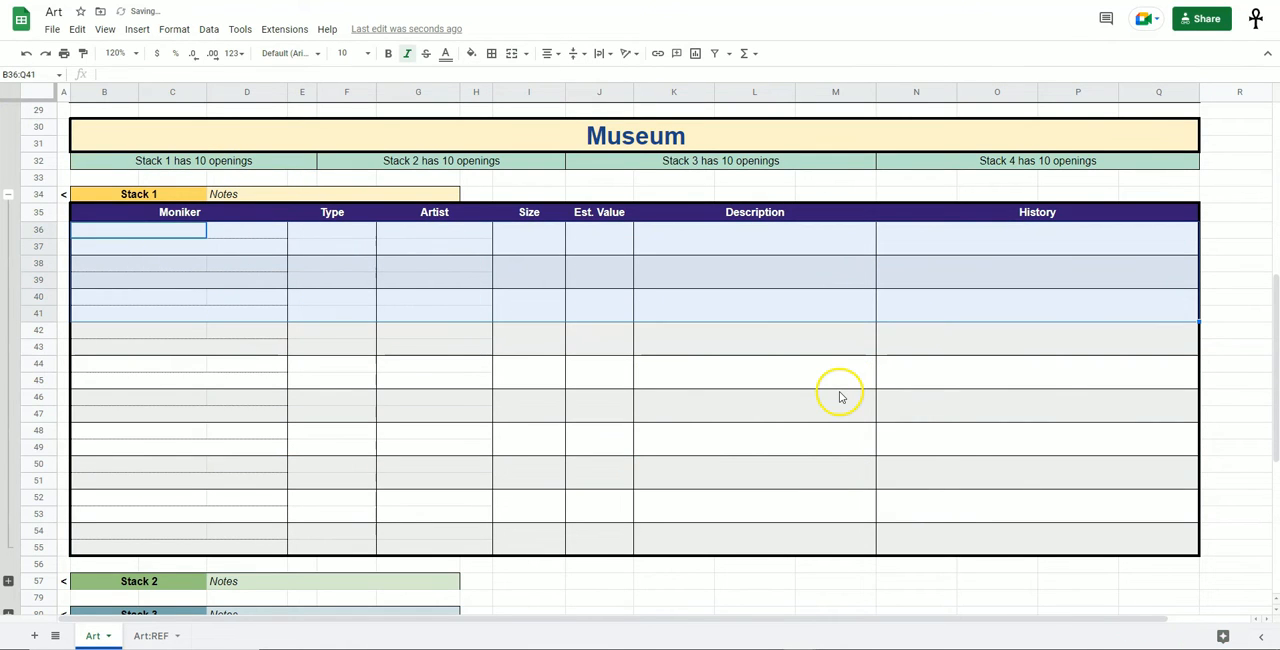
Enter the sample note "lskdjf;laskdjf;l skjdf" in Stack 1's Notes cell and undo it.
{"action": "left_click", "coordinate": [243, 196]}
{"action": "type", "text": "lskdjf;laskdjf;l skjdf"}
{"action": "key", "text": "Return"}
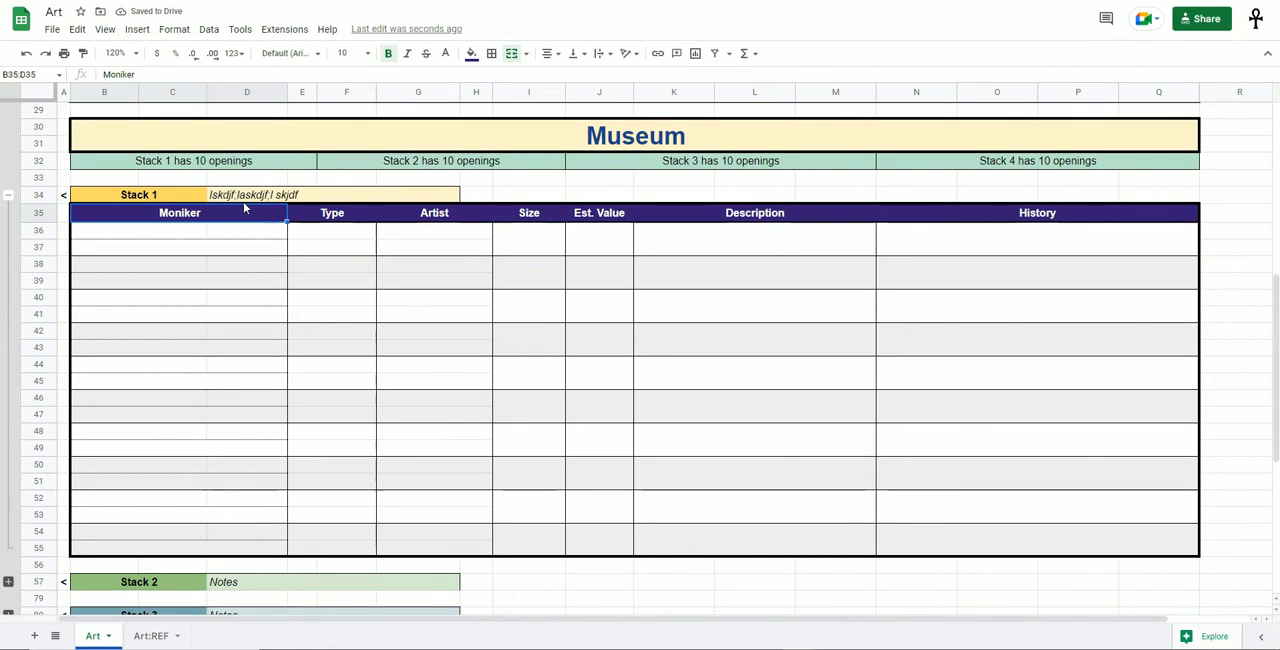
{"action": "left_click", "coordinate": [252, 194]}
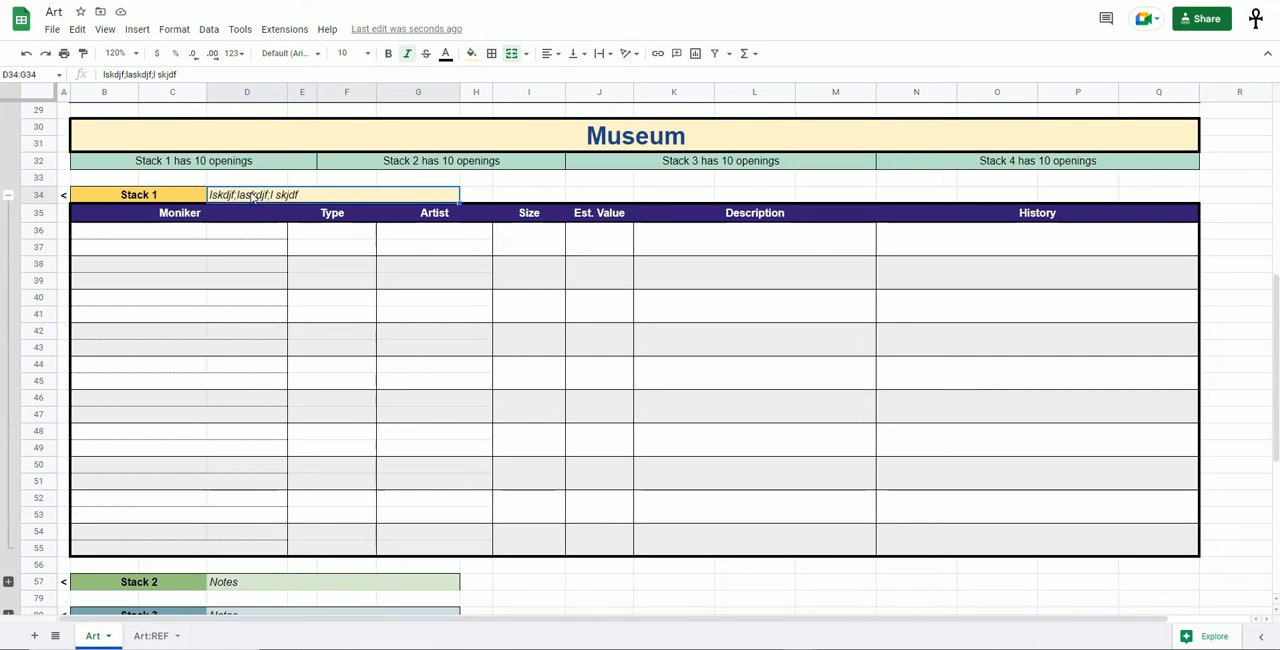
{"action": "key", "text": "ctrl+z"}
Collapse the Stack 1 rows in the Museum and expand the Types column group on the Art:REF sheet.
{"action": "left_click", "coordinate": [8, 195]}
{"action": "scroll", "coordinate": [425, 412], "scroll_direction": "up", "scroll_amount": 9}
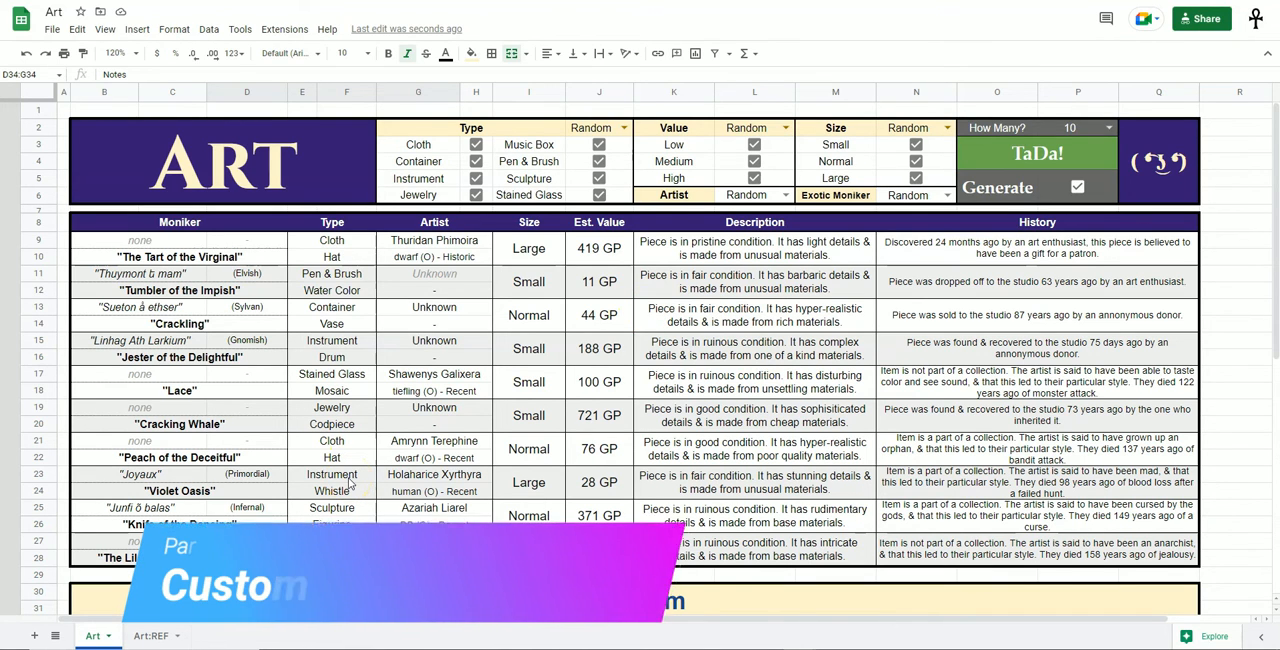
{"action": "left_click", "coordinate": [155, 636]}
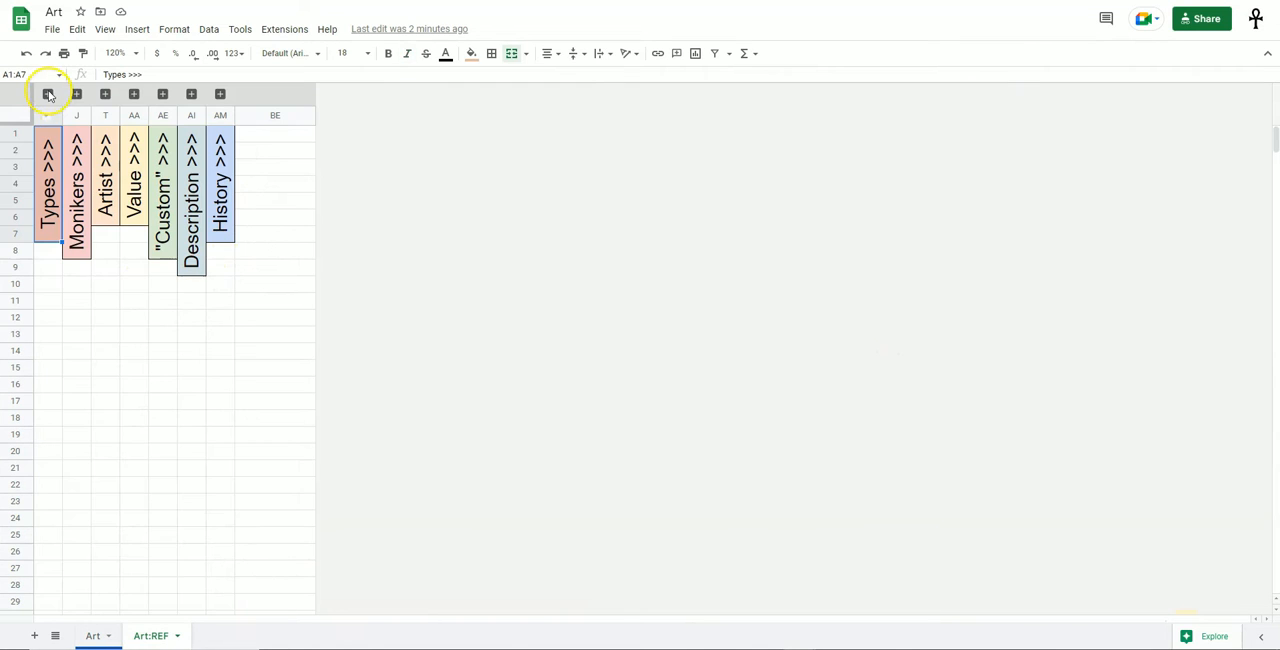
{"action": "left_click", "coordinate": [48, 95]}
{"action": "left_click", "coordinate": [418, 315]}
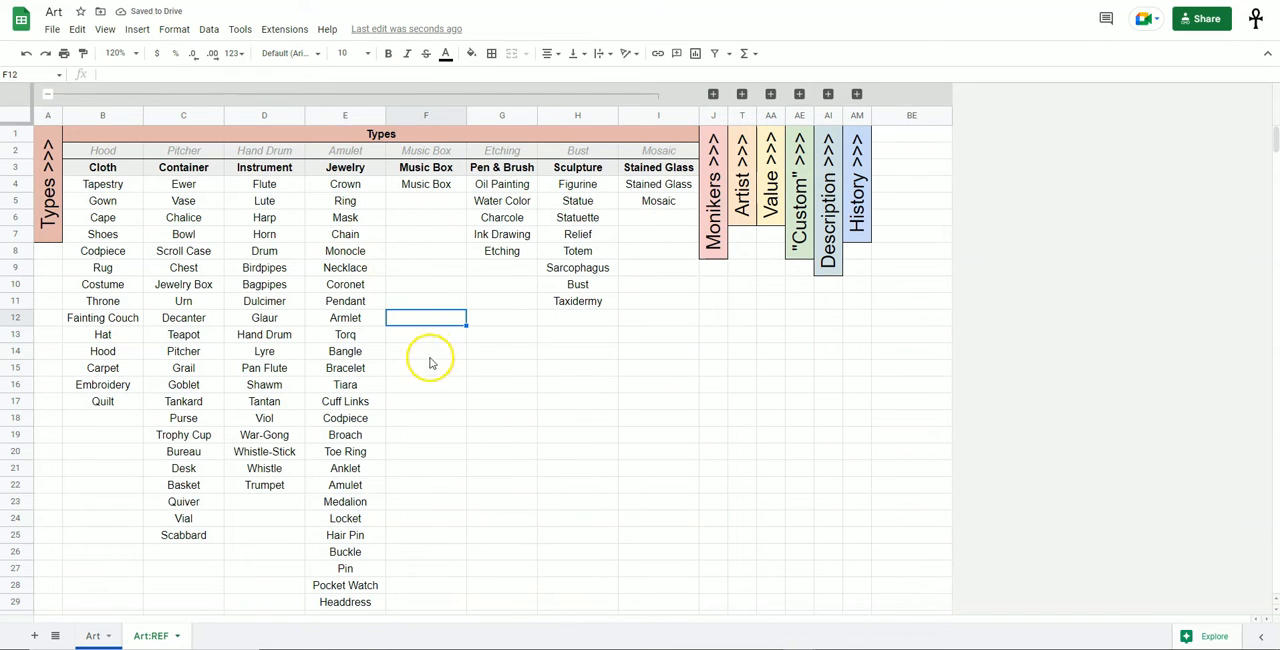
Examine the Types category headings, the items listed under them and the empty rows below the Cloth list.
{"action": "left_click", "coordinate": [106, 167]}
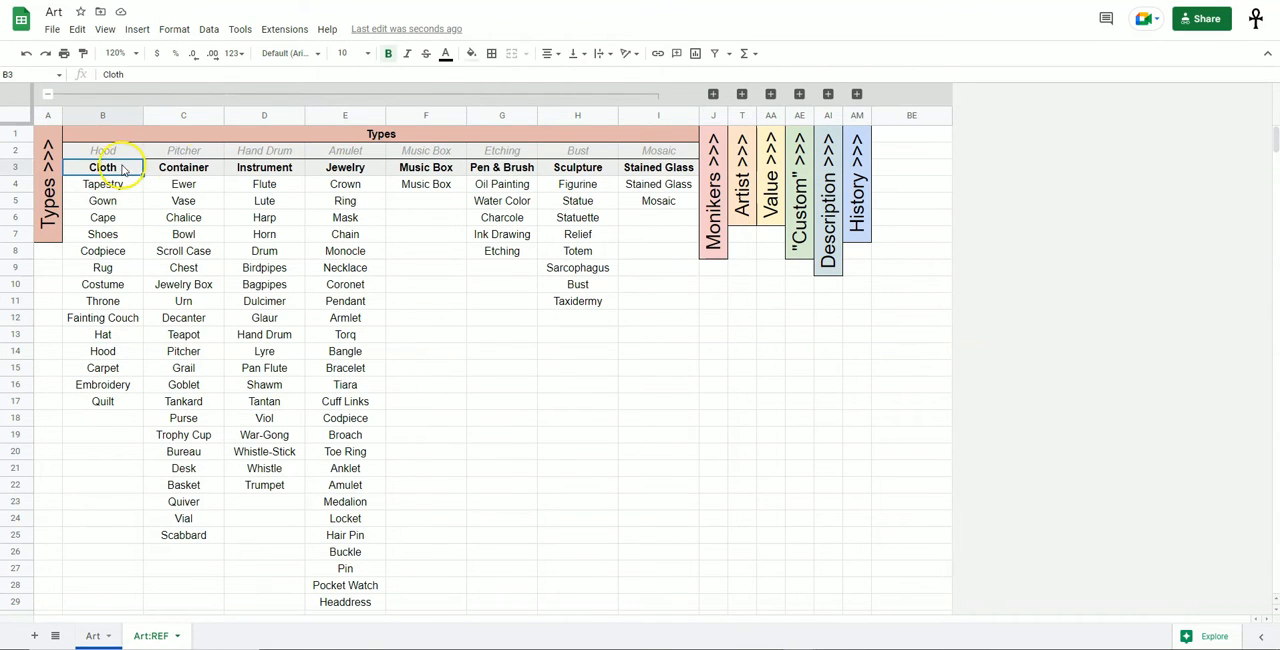
{"action": "left_click", "coordinate": [181, 167]}
{"action": "left_click", "coordinate": [279, 172]}
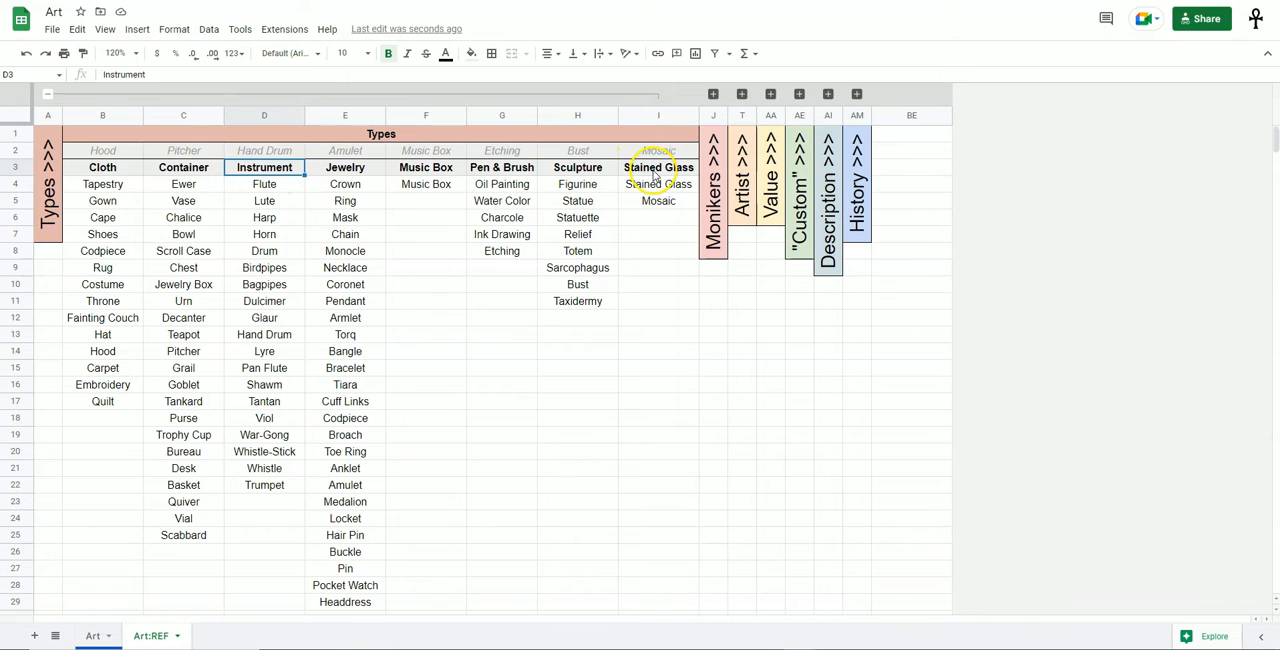
{"action": "left_click_drag", "start_coordinate": [104, 184], "coordinate": [115, 476]}
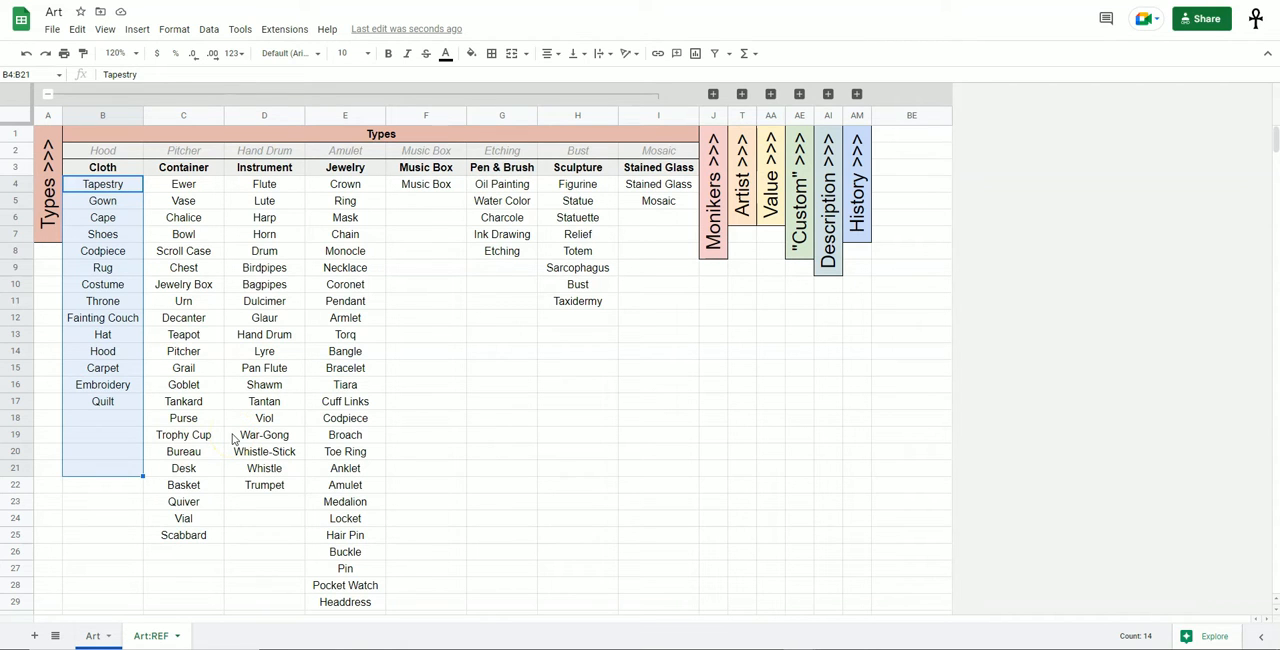
{"action": "left_click", "coordinate": [283, 418]}
{"action": "left_click_drag", "start_coordinate": [112, 420], "coordinate": [106, 571]}
{"action": "scroll", "coordinate": [108, 500], "scroll_direction": "down", "scroll_amount": 2}
{"action": "left_click_drag", "start_coordinate": [107, 236], "coordinate": [98, 593]}
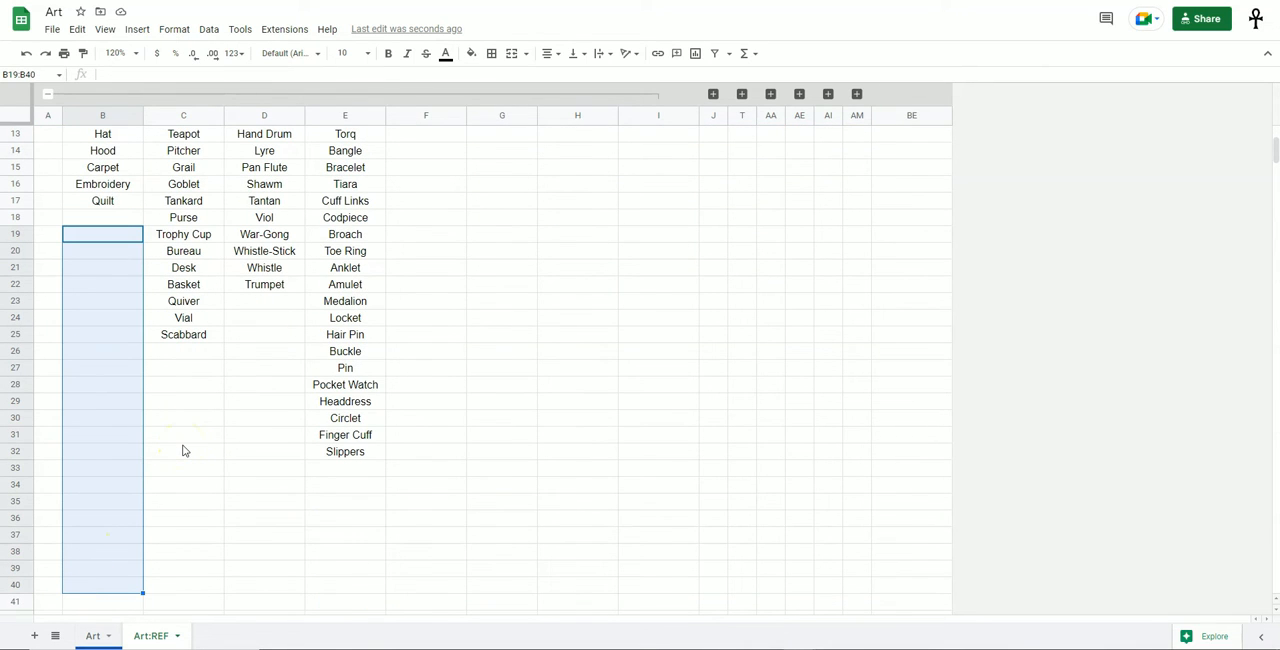
{"action": "scroll", "coordinate": [223, 508], "scroll_direction": "up", "scroll_amount": 4}
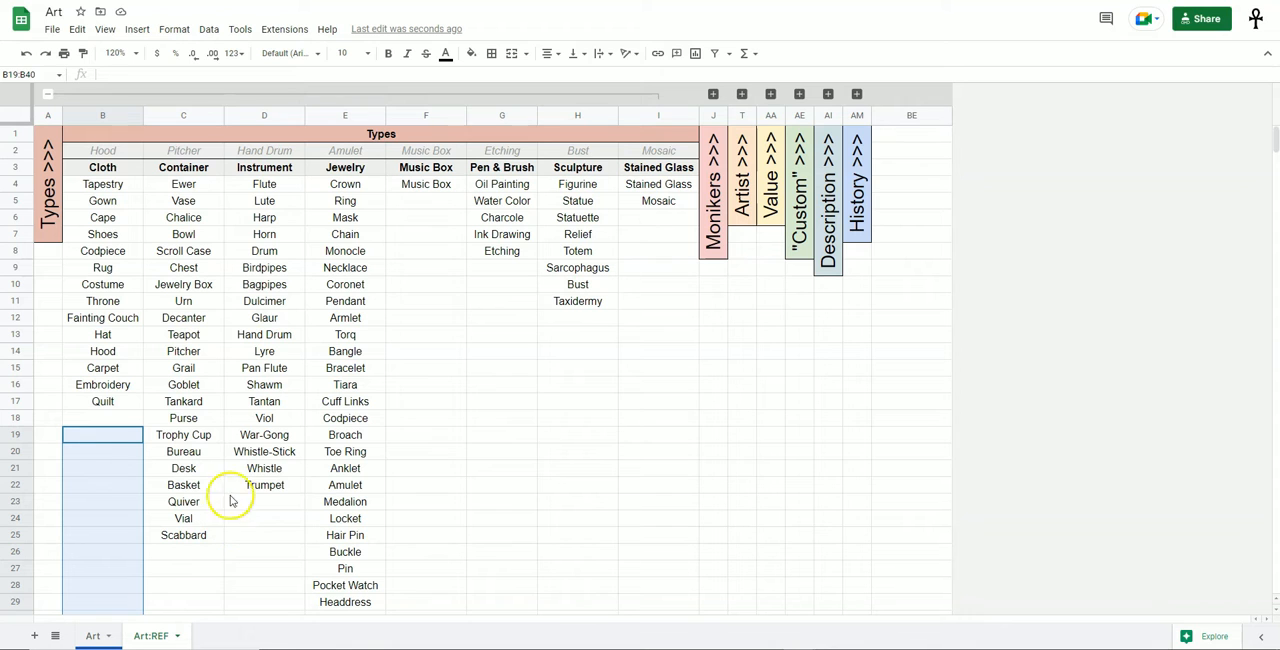
Add the sample entry "a;sldkfj;sa" to the Music Box list in cell F5.
{"action": "left_click", "coordinate": [444, 212]}
{"action": "key", "text": "Up"}
{"action": "type", "text": "a;sldkfj;sa"}
{"action": "key", "text": "Return"}
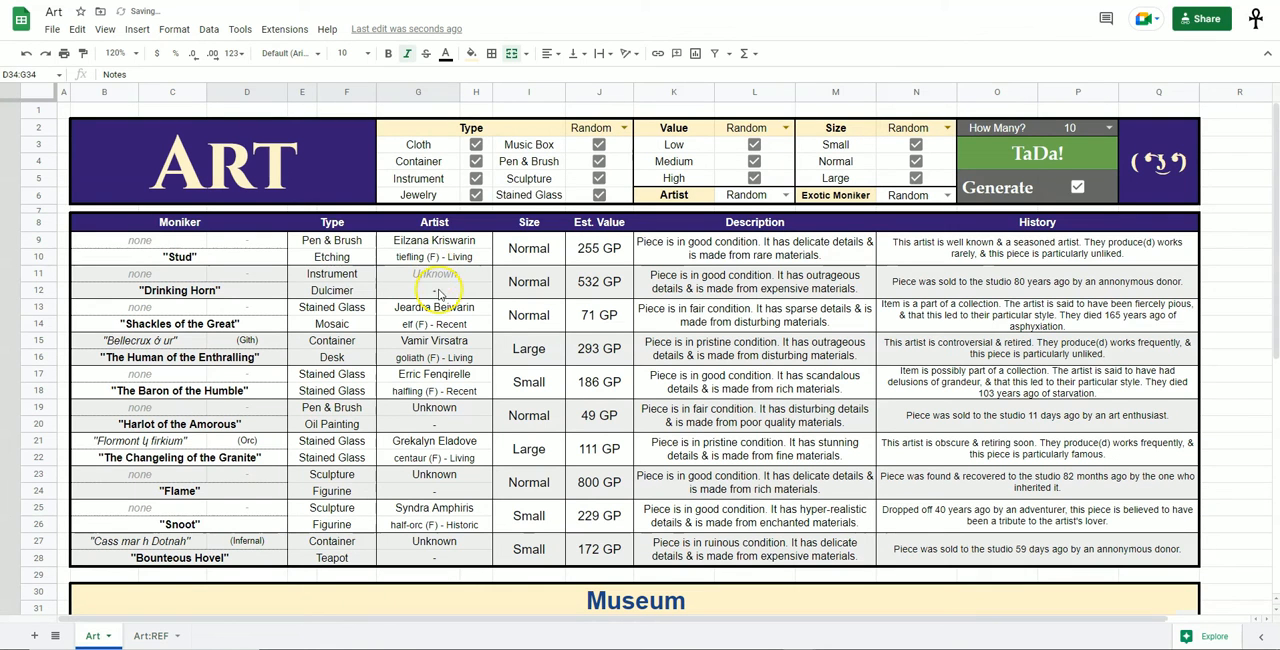
On the Art sheet, uncheck all the Type options and enable only Music Box.
{"action": "key", "text": "ctrl+shift+Page_Up"}
{"action": "left_click_drag", "start_coordinate": [476, 145], "coordinate": [599, 195]}
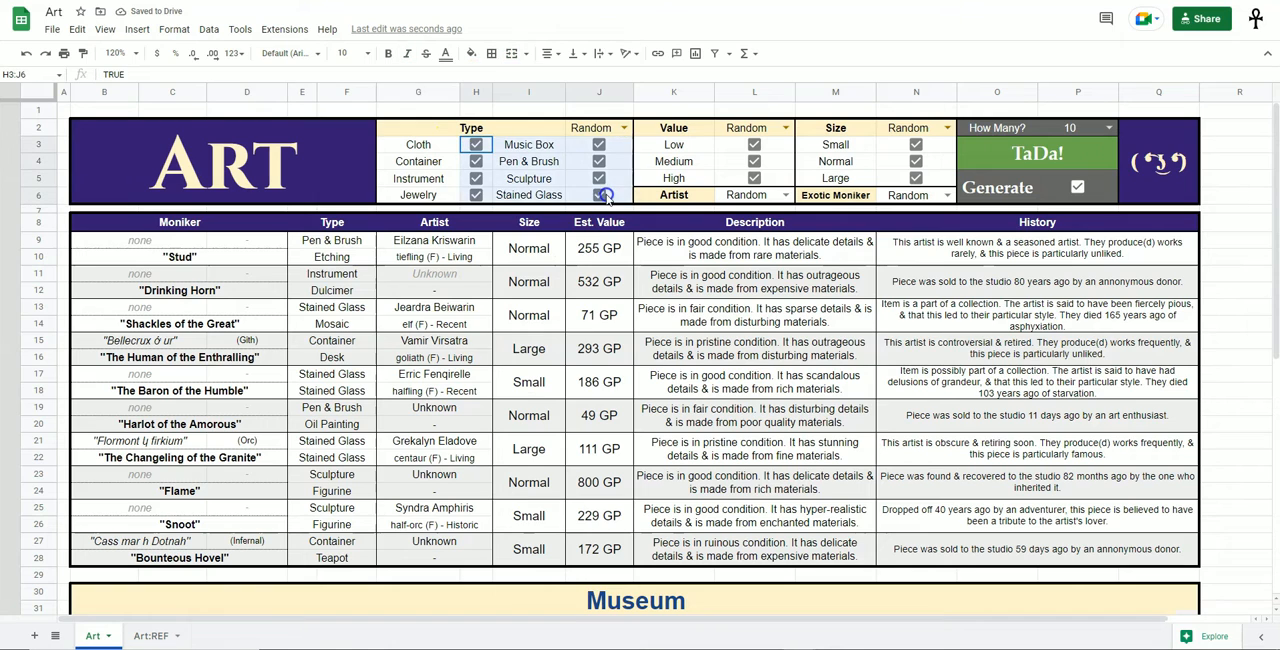
{"action": "key", "text": "space"}
{"action": "left_click", "coordinate": [599, 145]}
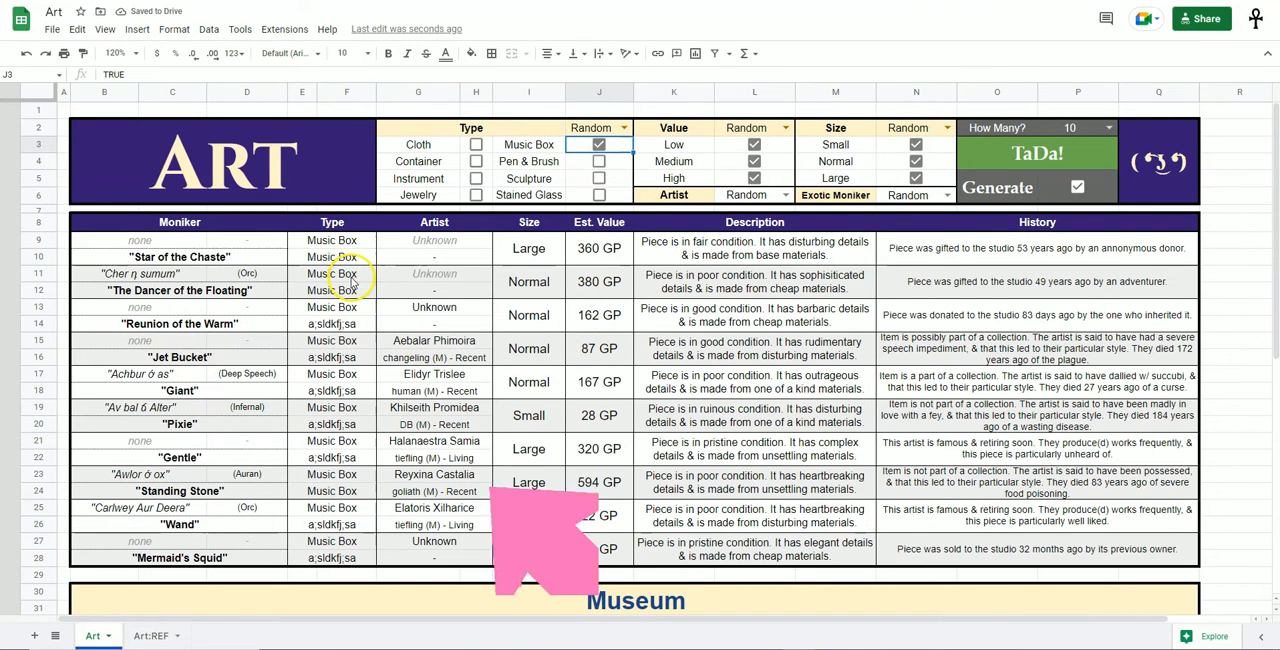
Check the generated pieces for the sample type and clear that entry from the Music Box list on Art:REF.
{"action": "left_click", "coordinate": [348, 328]}
{"action": "left_click", "coordinate": [350, 357]}
{"action": "left_click", "coordinate": [350, 390]}
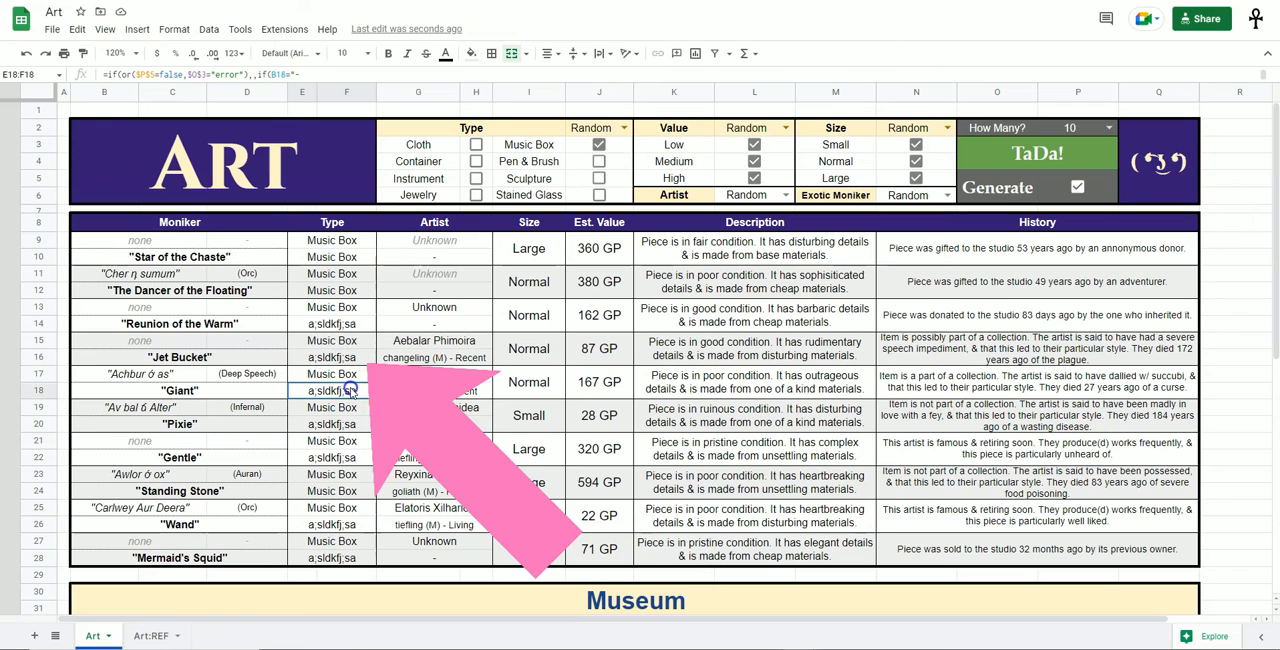
{"action": "left_click", "coordinate": [350, 457]}
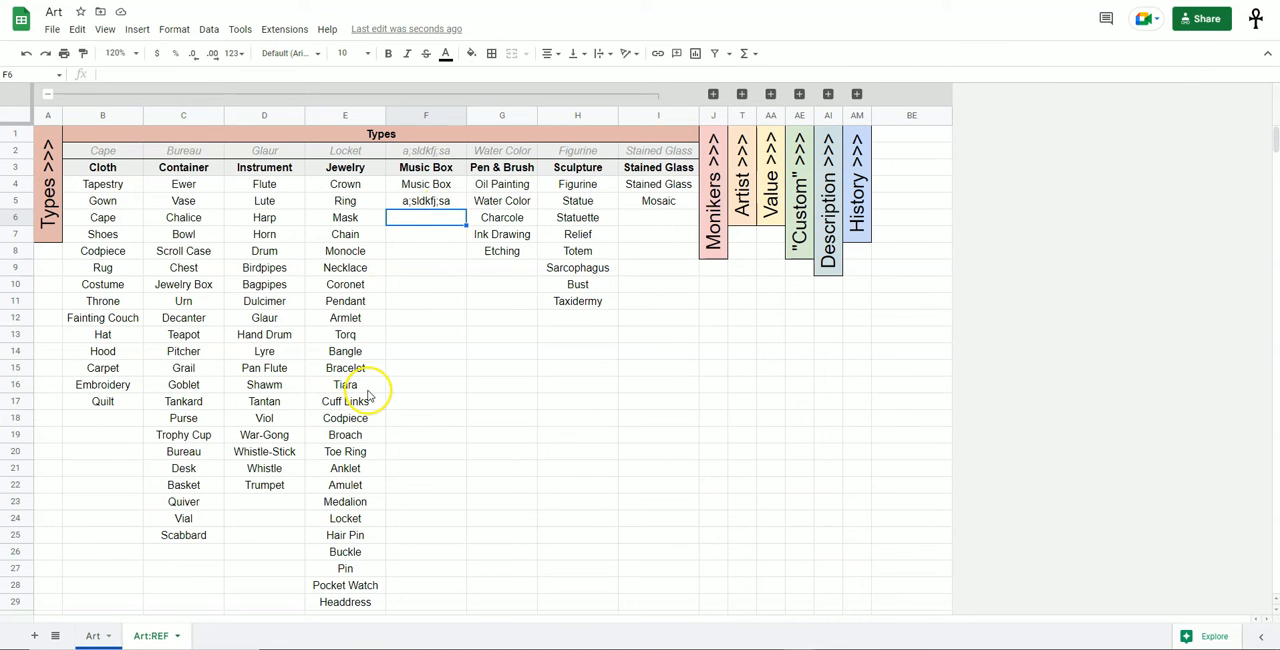
{"action": "left_click", "coordinate": [445, 203]}
{"action": "key", "text": "Delete"}
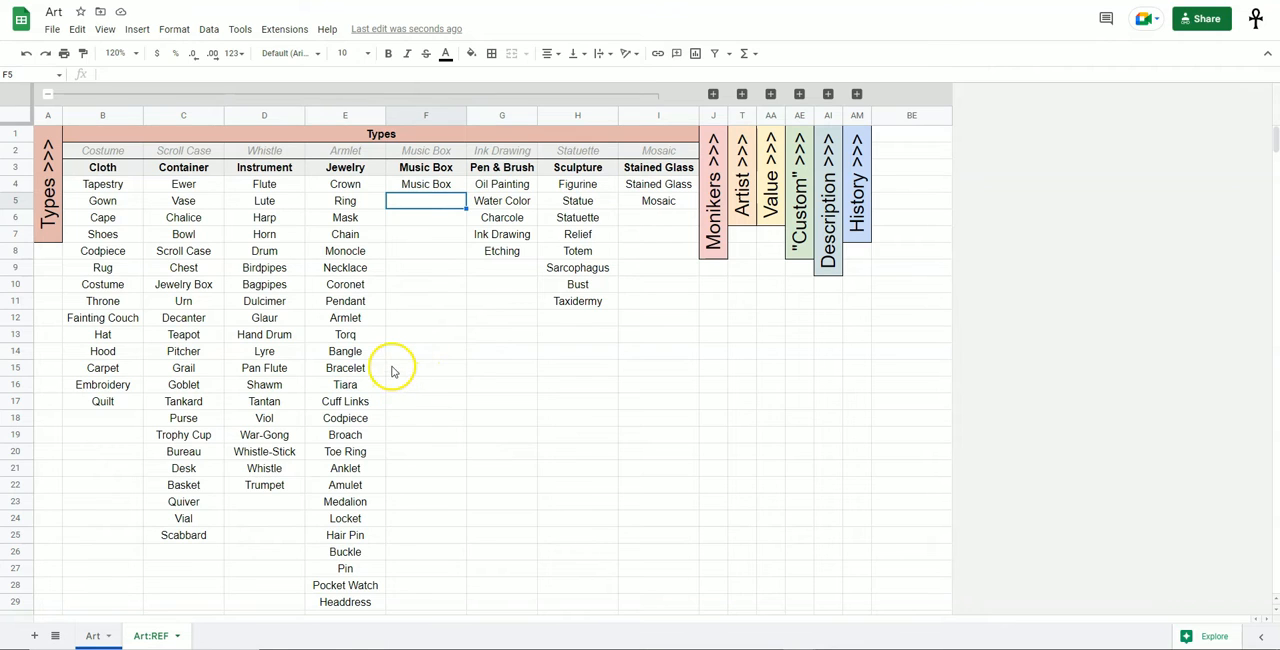
Clear the content of the Pendant cell in the Jewelry list and undo the clearing.
{"action": "left_click", "coordinate": [372, 304]}
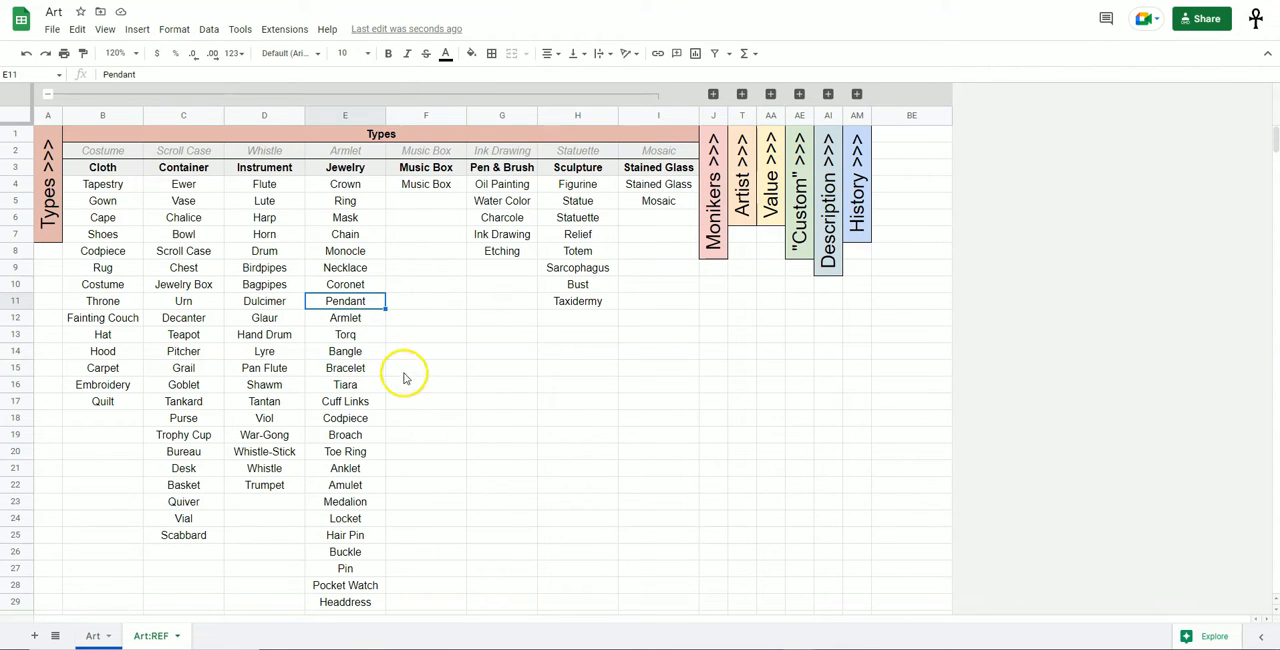
{"action": "key", "text": "Delete"}
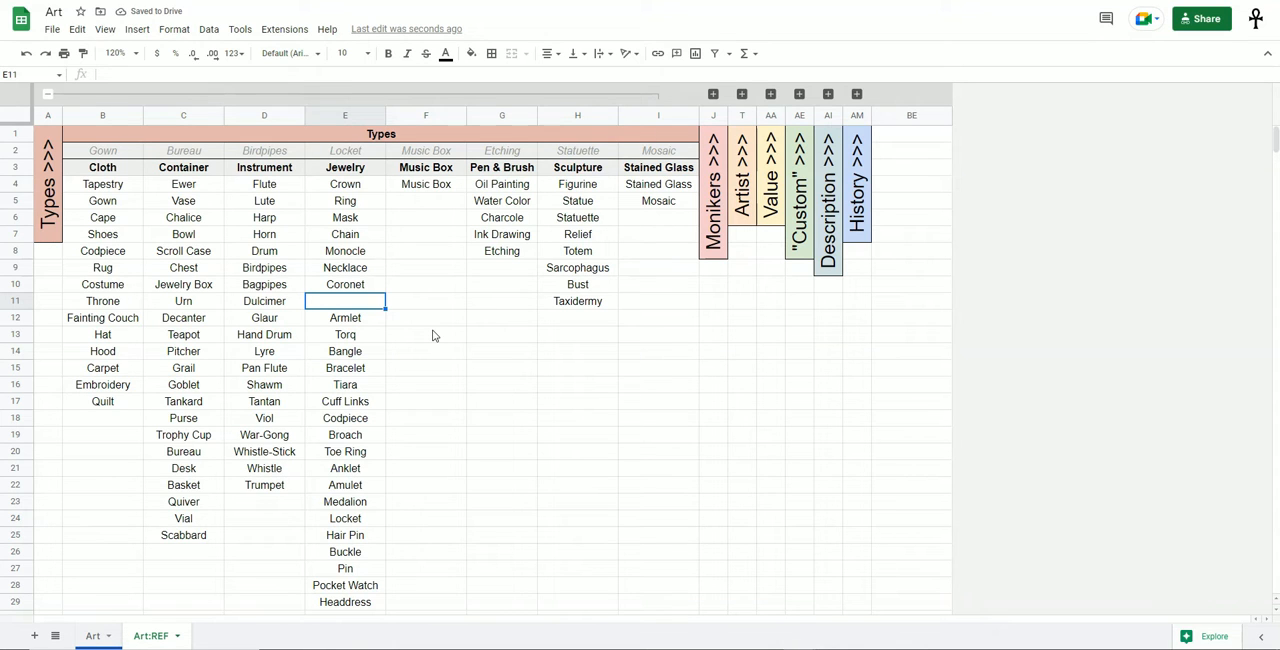
{"action": "key", "text": "ctrl+z"}
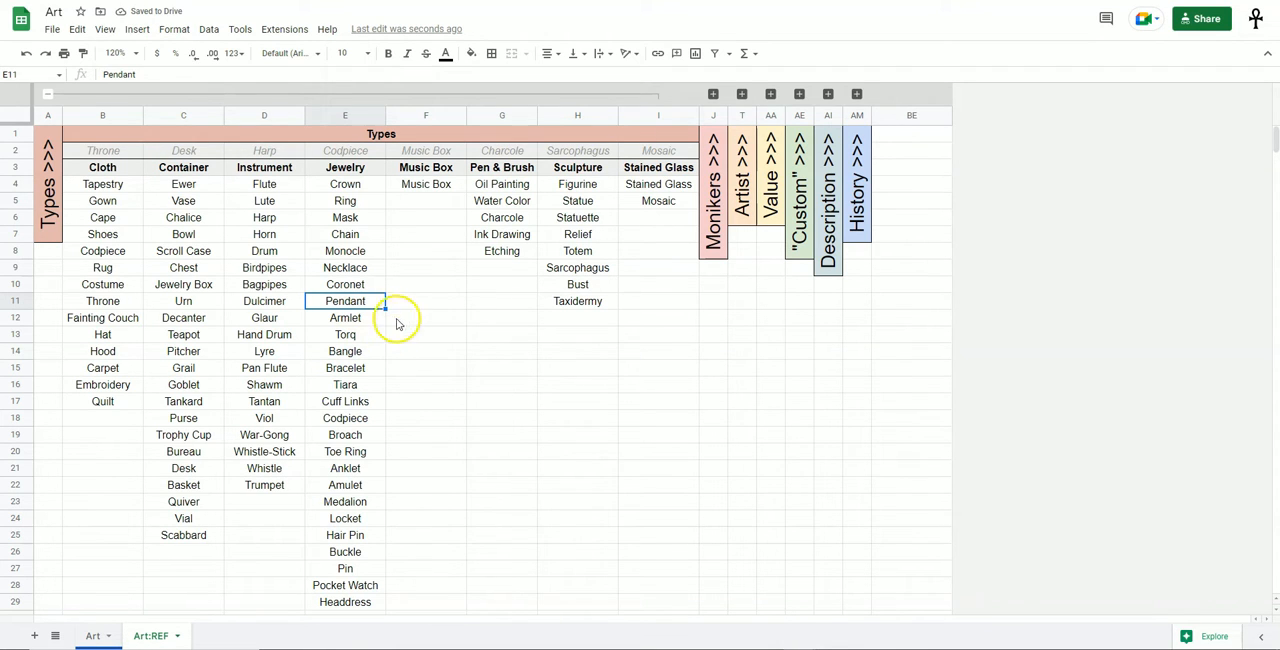
Delete the Pendant cell from the Jewelry list with the cells below shifting up, and undo the deletion.
{"action": "left_click", "coordinate": [358, 302]}
{"action": "right_click", "coordinate": [358, 302]}
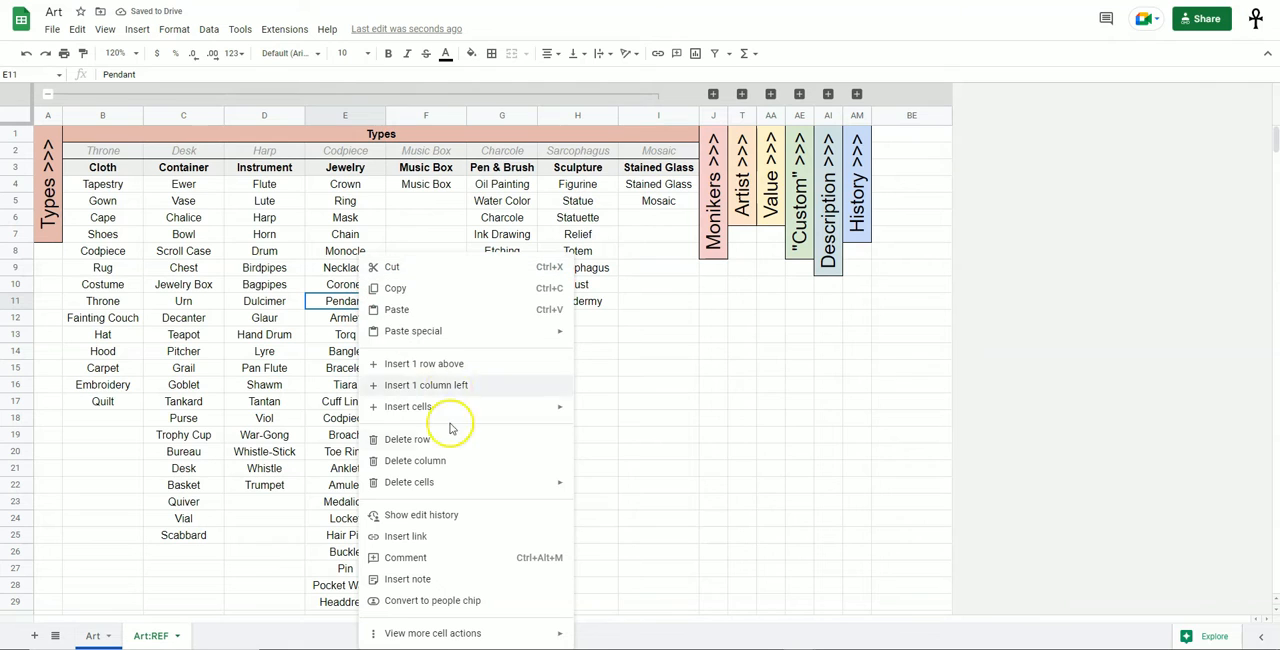
{"action": "mouse_move", "coordinate": [535, 488]}
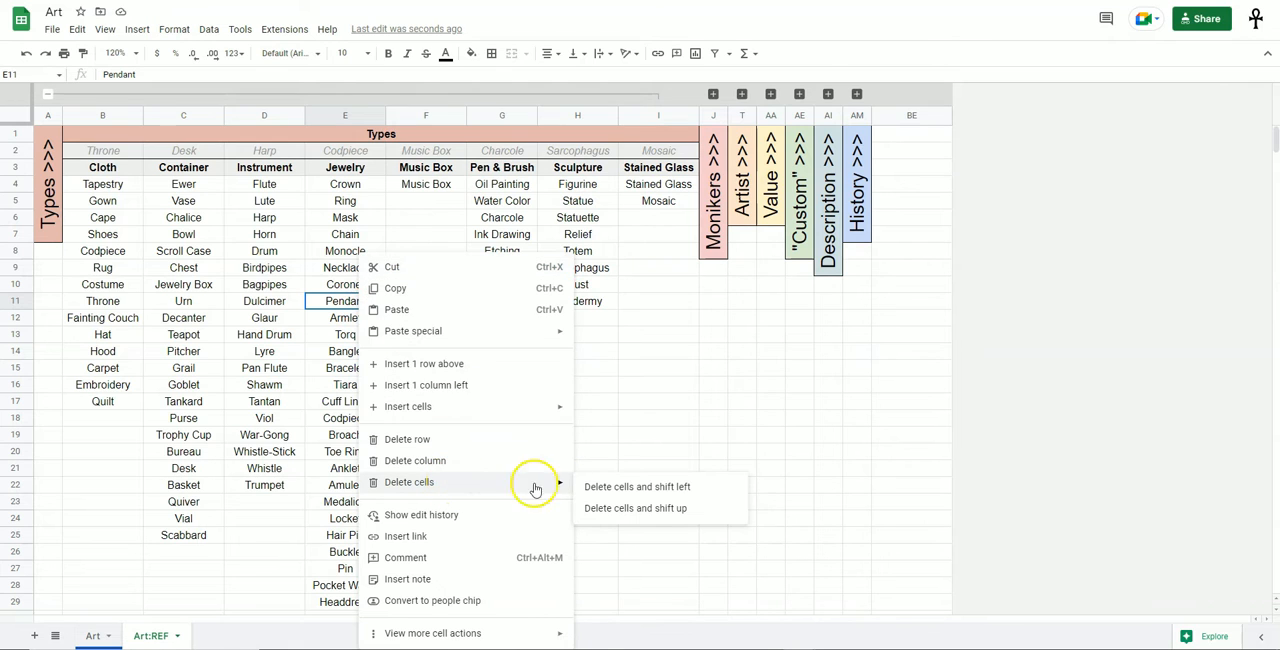
{"action": "left_click", "coordinate": [640, 510]}
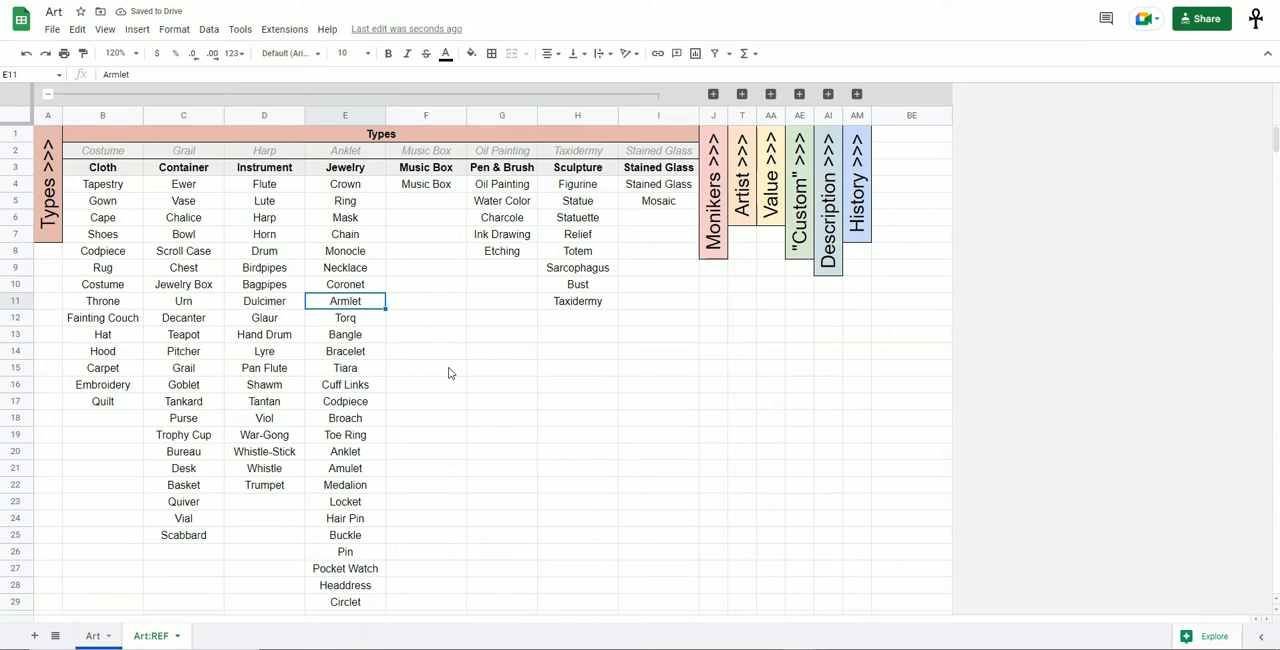
{"action": "key", "text": "ctrl+z"}
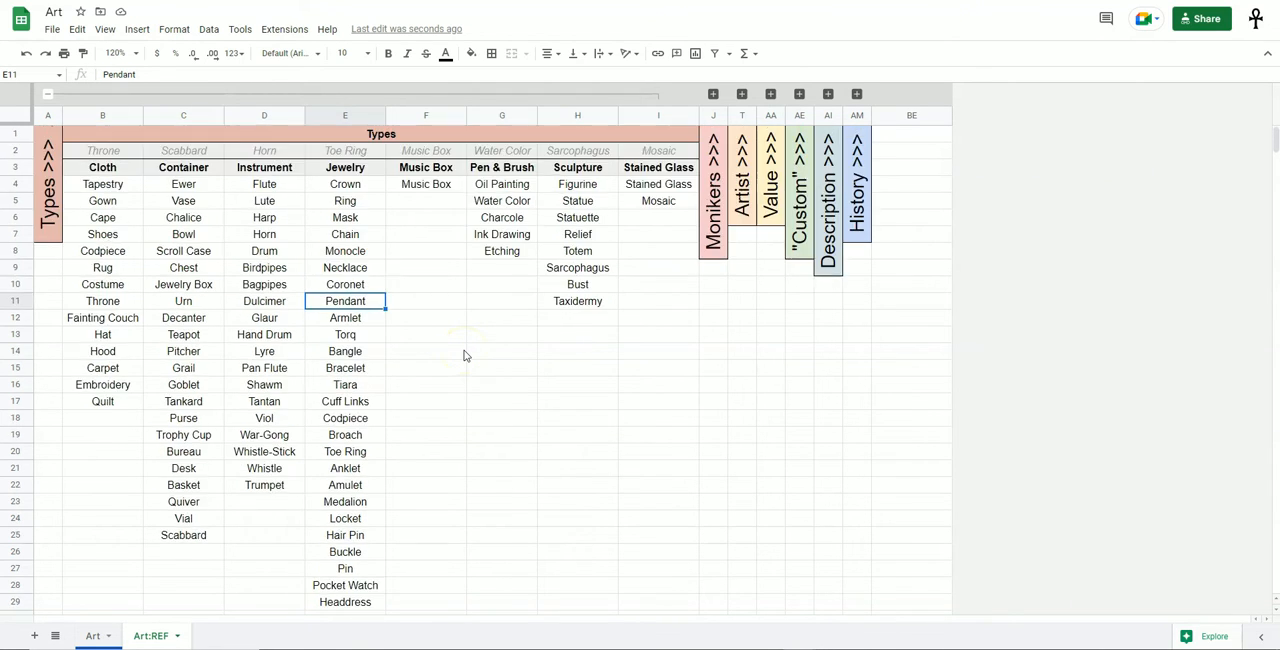
Collapse the Types column group and expand the Monikers column group.
{"action": "left_click_drag", "start_coordinate": [128, 178], "coordinate": [642, 543]}
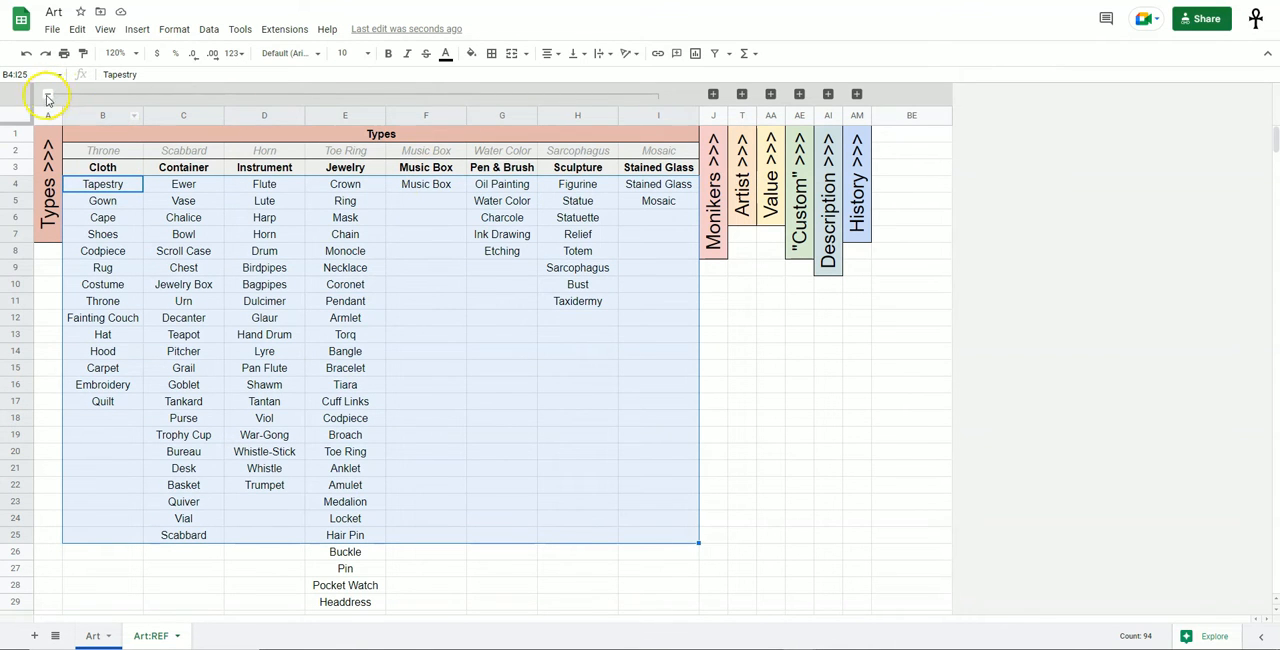
{"action": "left_click", "coordinate": [45, 100]}
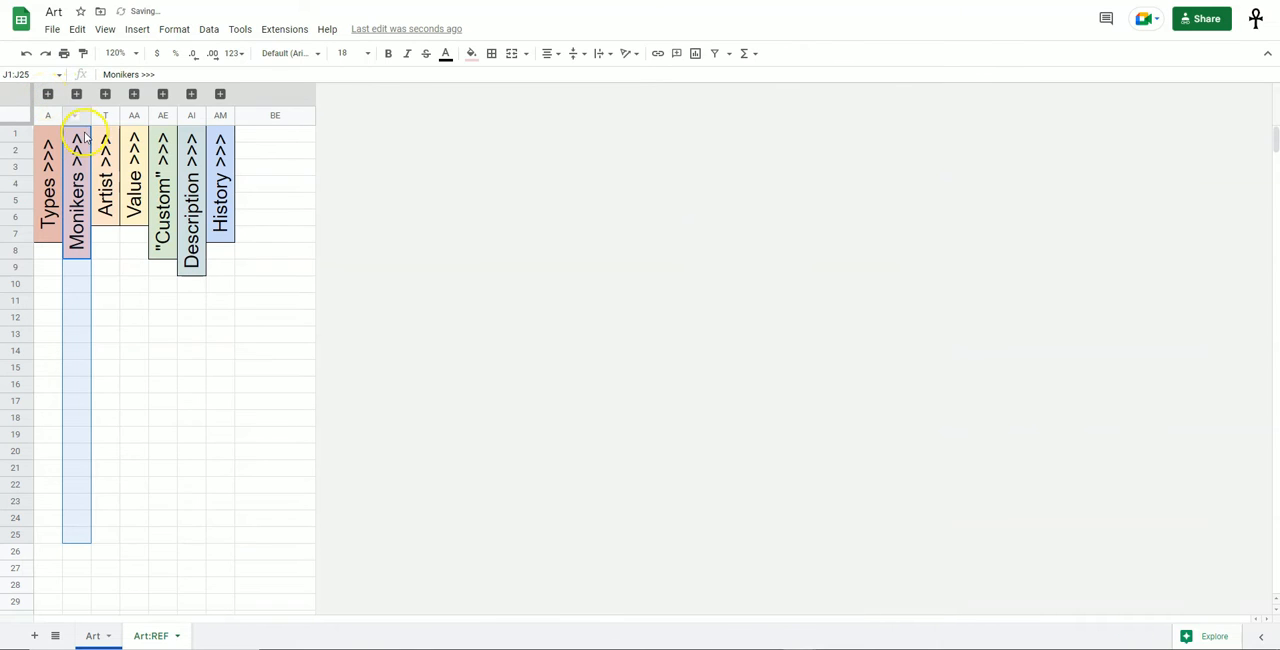
{"action": "left_click", "coordinate": [79, 96]}
{"action": "left_click", "coordinate": [324, 300]}
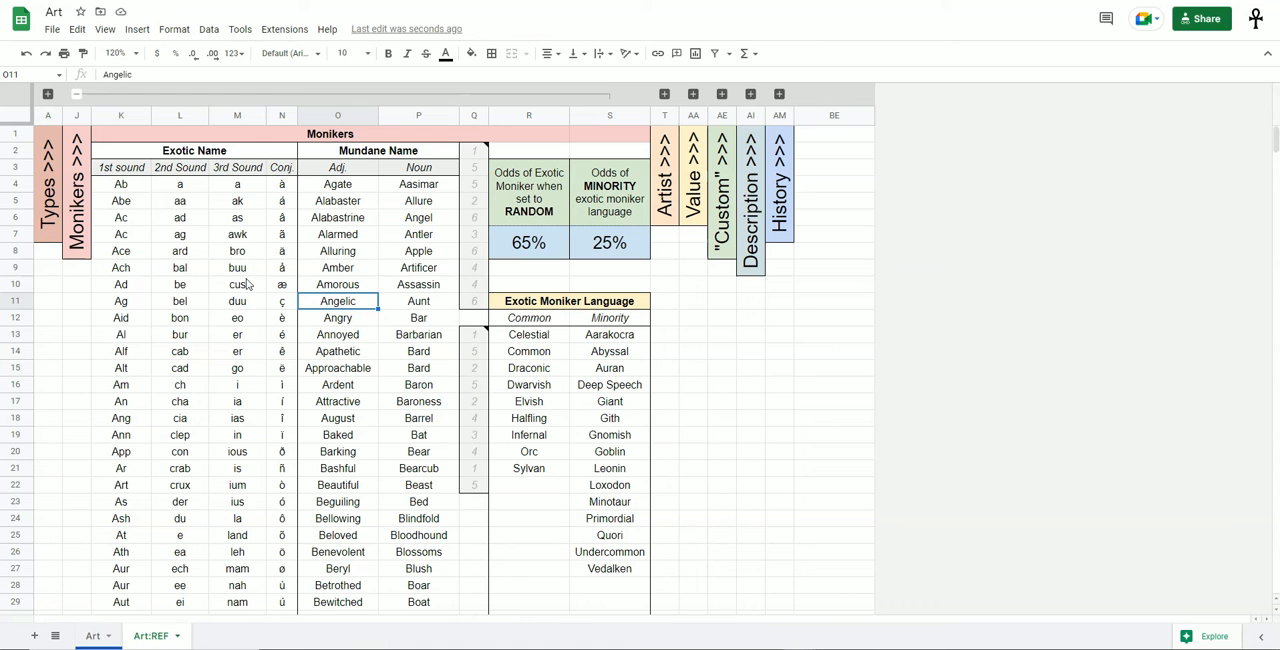
Examine the Exotic Name section and its 1st sound, 2nd Sound, 3rd Sound and Conj. headings.
{"action": "left_click", "coordinate": [128, 242]}
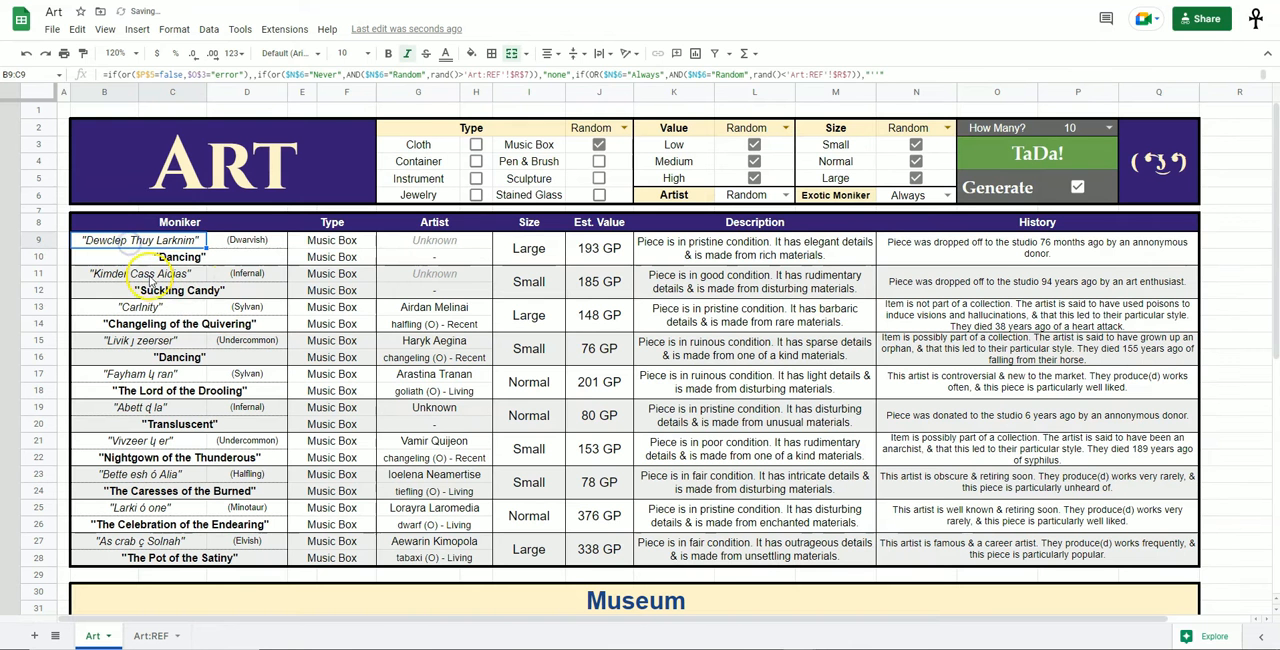
{"action": "left_click", "coordinate": [143, 273]}
{"action": "left_click", "coordinate": [157, 307]}
{"action": "left_click", "coordinate": [169, 341]}
{"action": "left_click", "coordinate": [180, 372]}
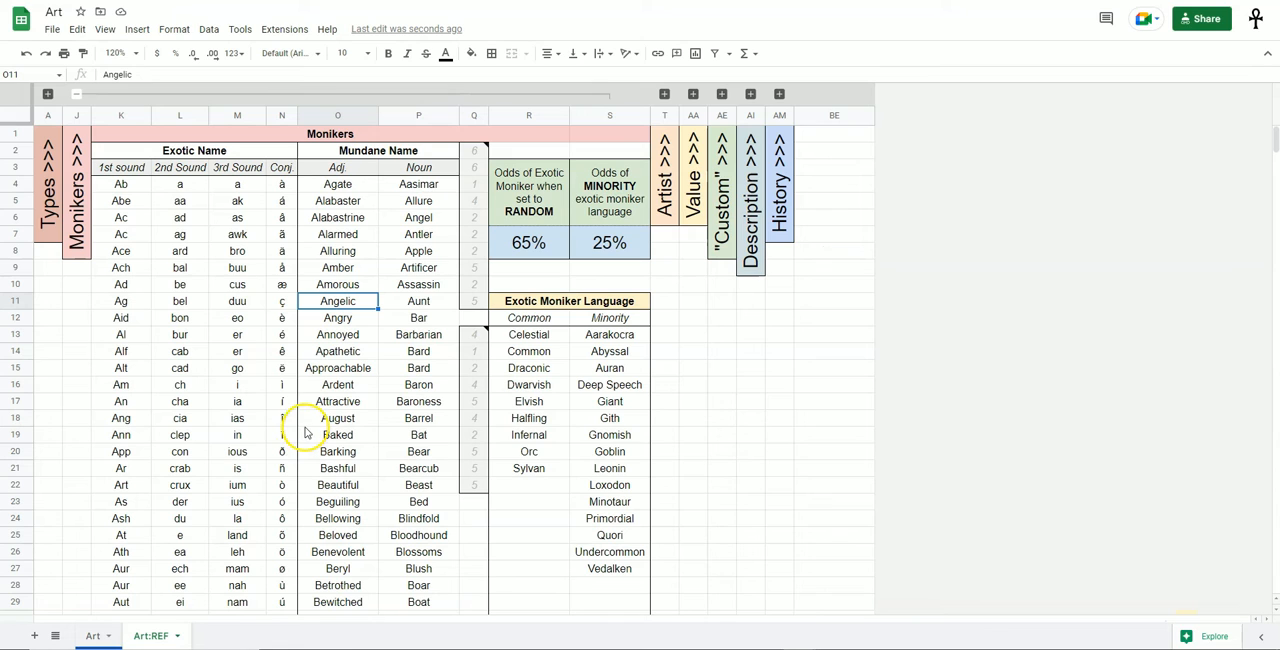
{"action": "left_click", "coordinate": [121, 168]}
{"action": "left_click", "coordinate": [180, 168]}
{"action": "left_click", "coordinate": [237, 168]}
{"action": "left_click", "coordinate": [285, 170]}
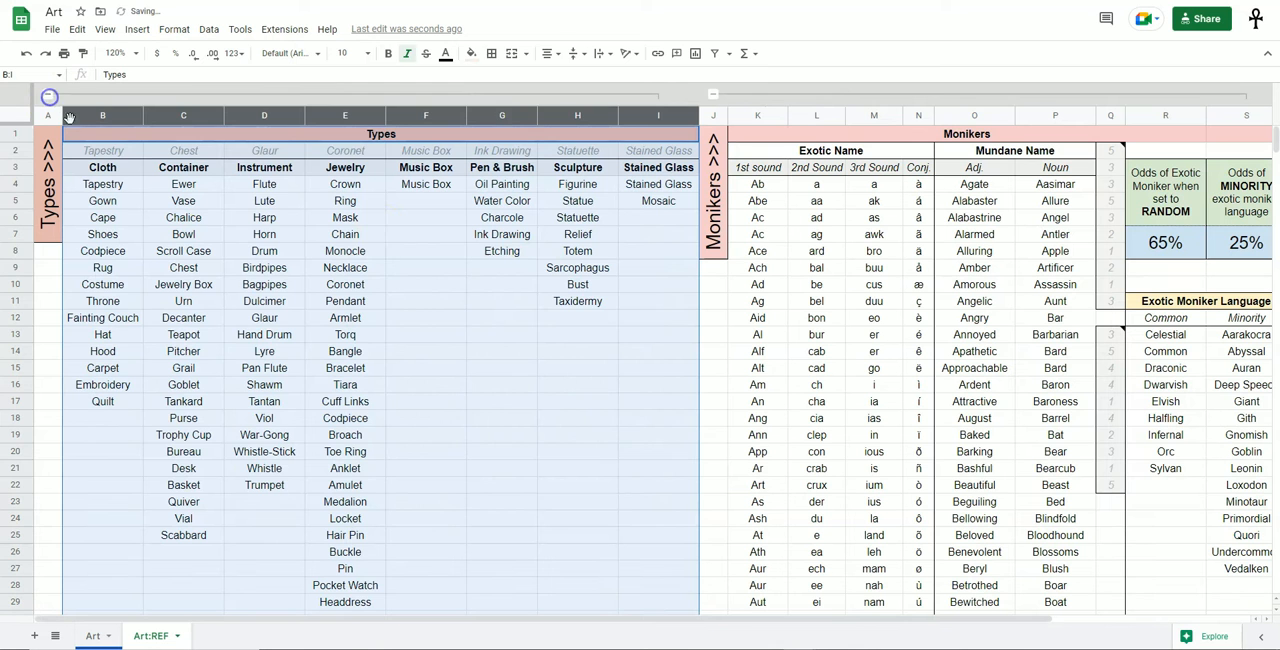
Expand the Types group again to review its Cloth, Container and Jewelry lists, and collapse it.
{"action": "left_click", "coordinate": [47, 93]}
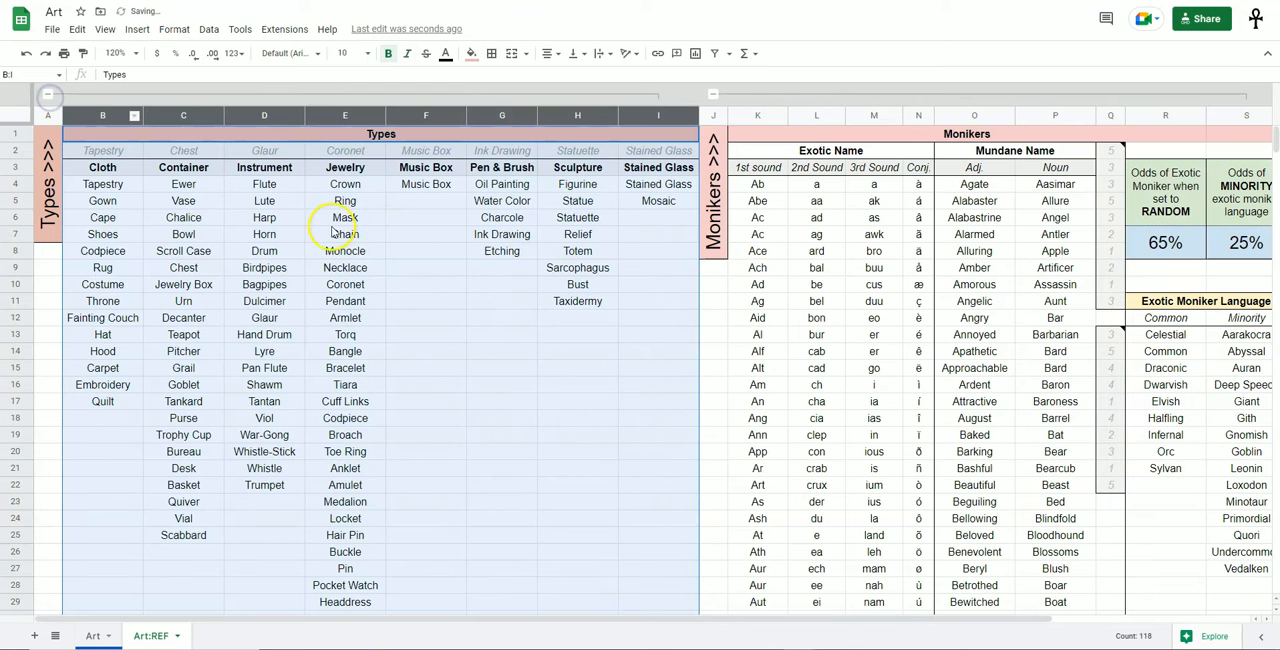
{"action": "left_click", "coordinate": [333, 231]}
{"action": "left_click_drag", "start_coordinate": [102, 184], "coordinate": [102, 334]}
{"action": "left_click_drag", "start_coordinate": [183, 251], "coordinate": [183, 468]}
{"action": "left_click_drag", "start_coordinate": [345, 234], "coordinate": [345, 468]}
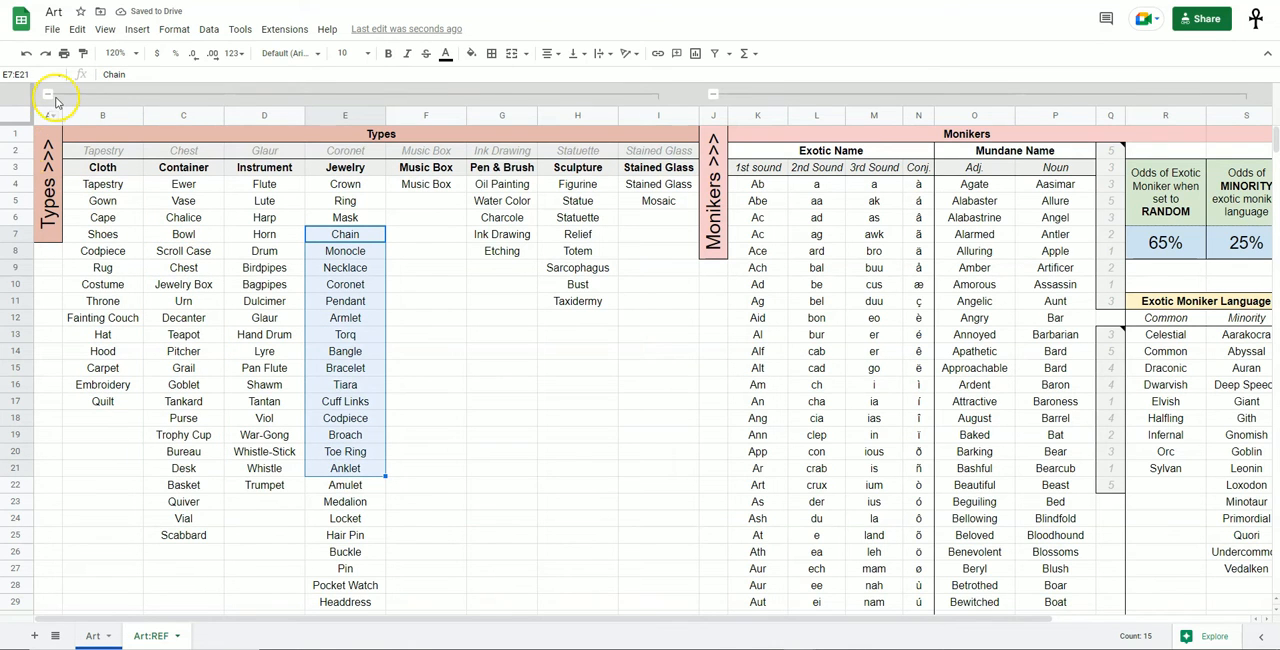
{"action": "left_click", "coordinate": [48, 95]}
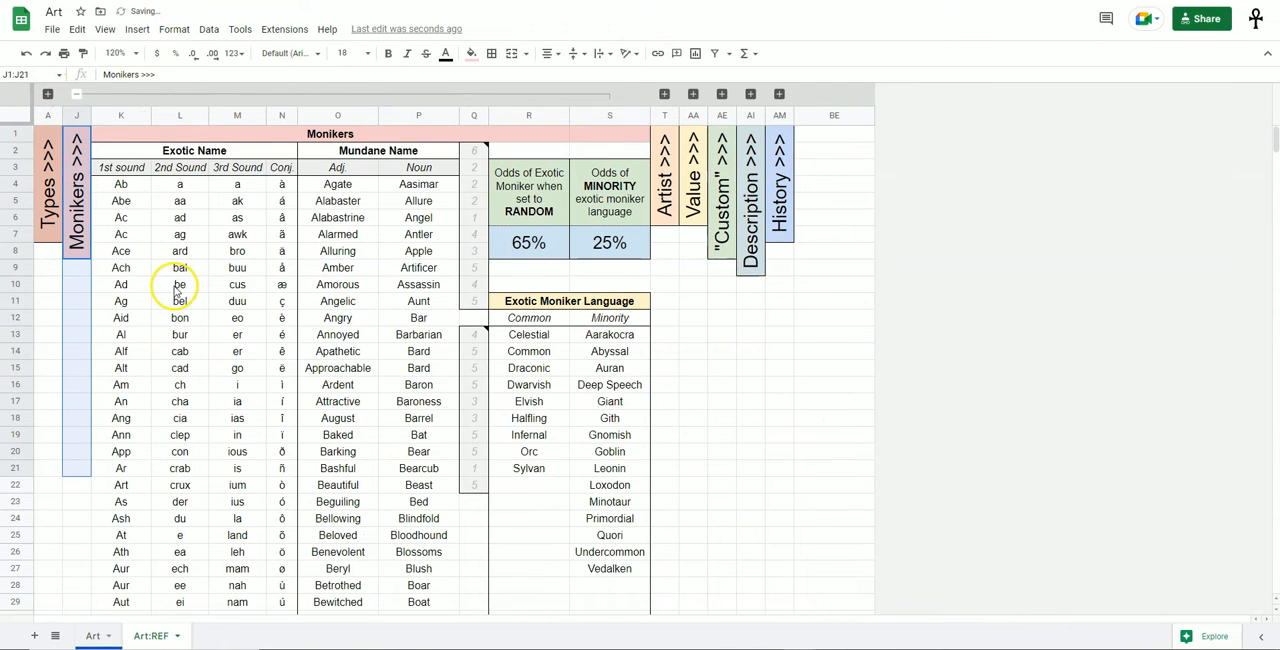
Review the Exotic Name sound and conjunction lists and the note on Q2, and return to the Art sheet.
{"action": "left_click_drag", "start_coordinate": [112, 218], "coordinate": [109, 403]}
{"action": "left_click_drag", "start_coordinate": [180, 269], "coordinate": [180, 434]}
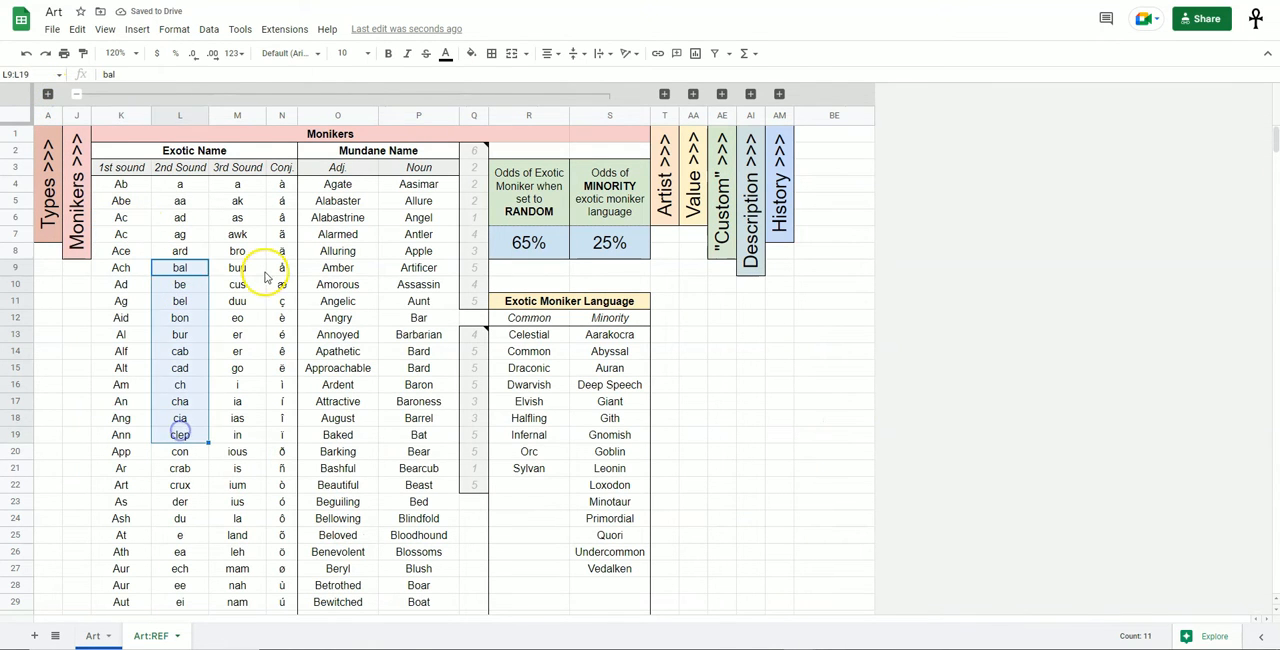
{"action": "left_click_drag", "start_coordinate": [245, 270], "coordinate": [240, 435]}
{"action": "left_click_drag", "start_coordinate": [285, 305], "coordinate": [282, 468]}
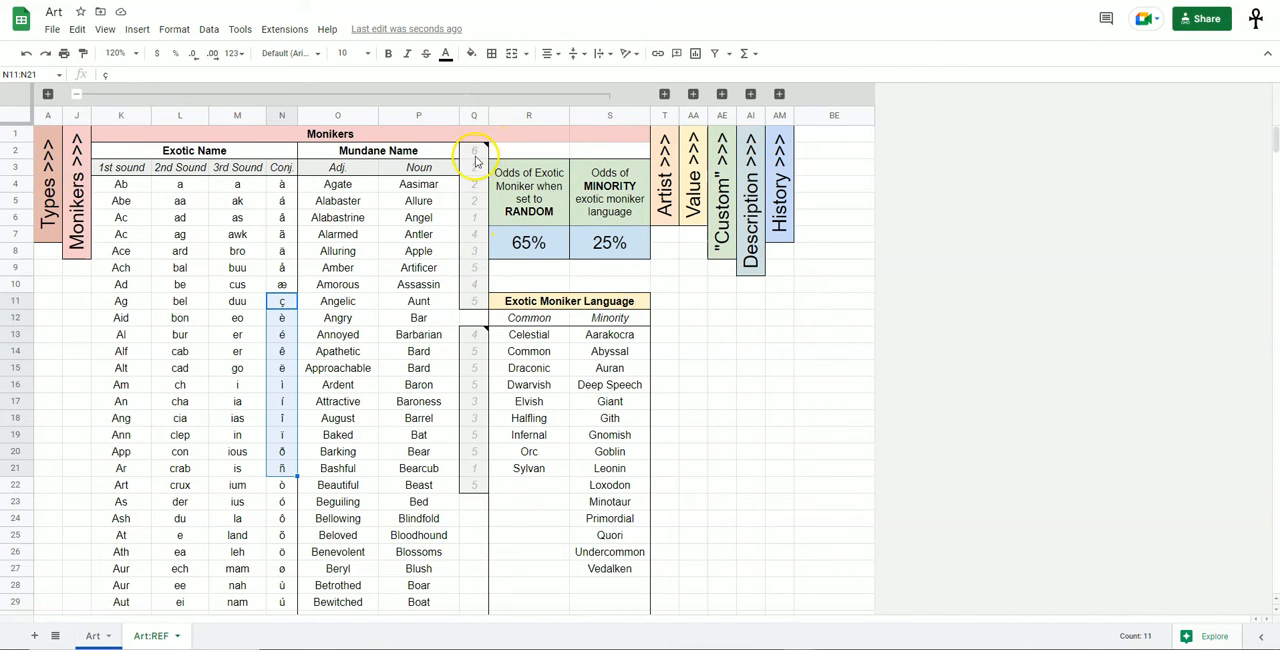
{"action": "mouse_move", "coordinate": [475, 157]}
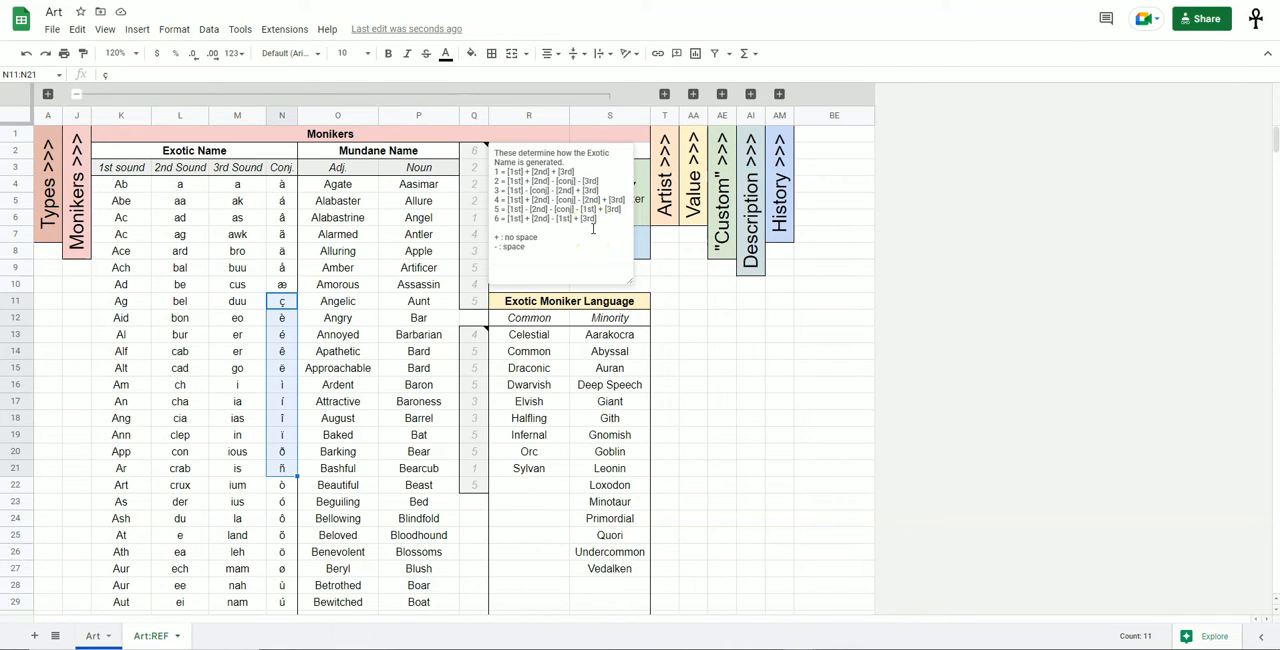
{"action": "key", "text": "alt+Up"}
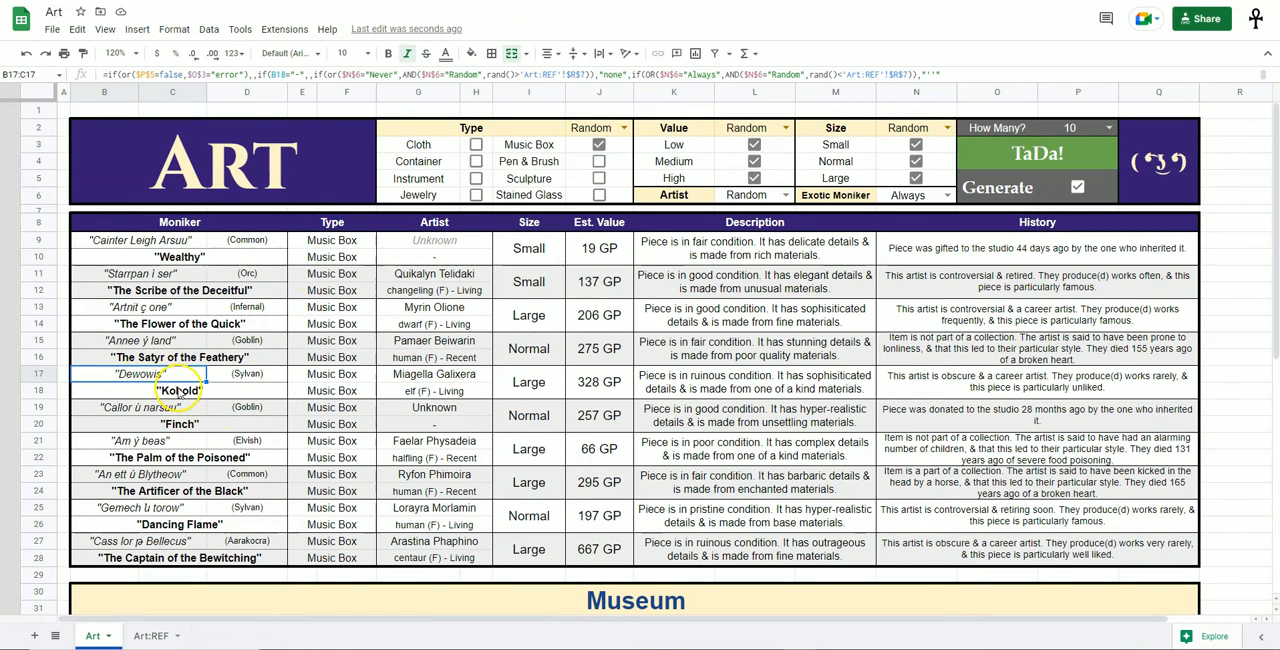
Compare the exotic moniker in row 23 of the Art sheet with the name patterns in the Q2 note on Art:REF.
{"action": "left_click", "coordinate": [128, 476]}
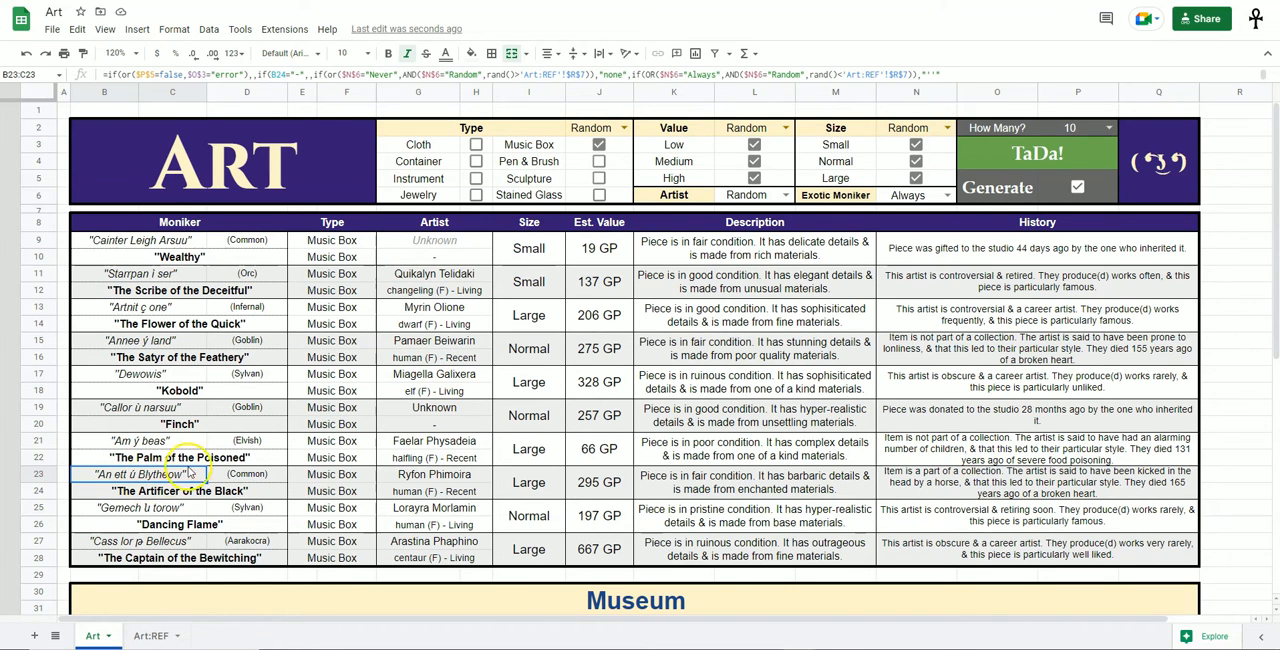
{"action": "key", "text": "ctrl+Page_Down"}
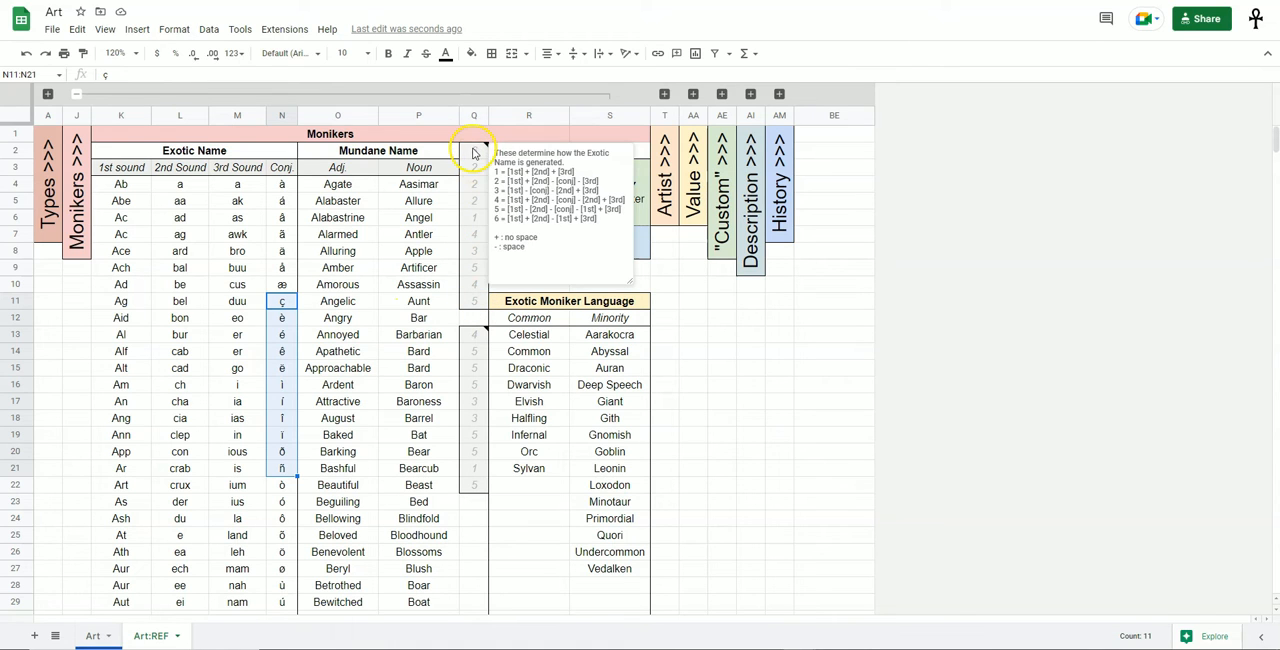
{"action": "left_click_drag", "start_coordinate": [500, 172], "coordinate": [600, 222]}
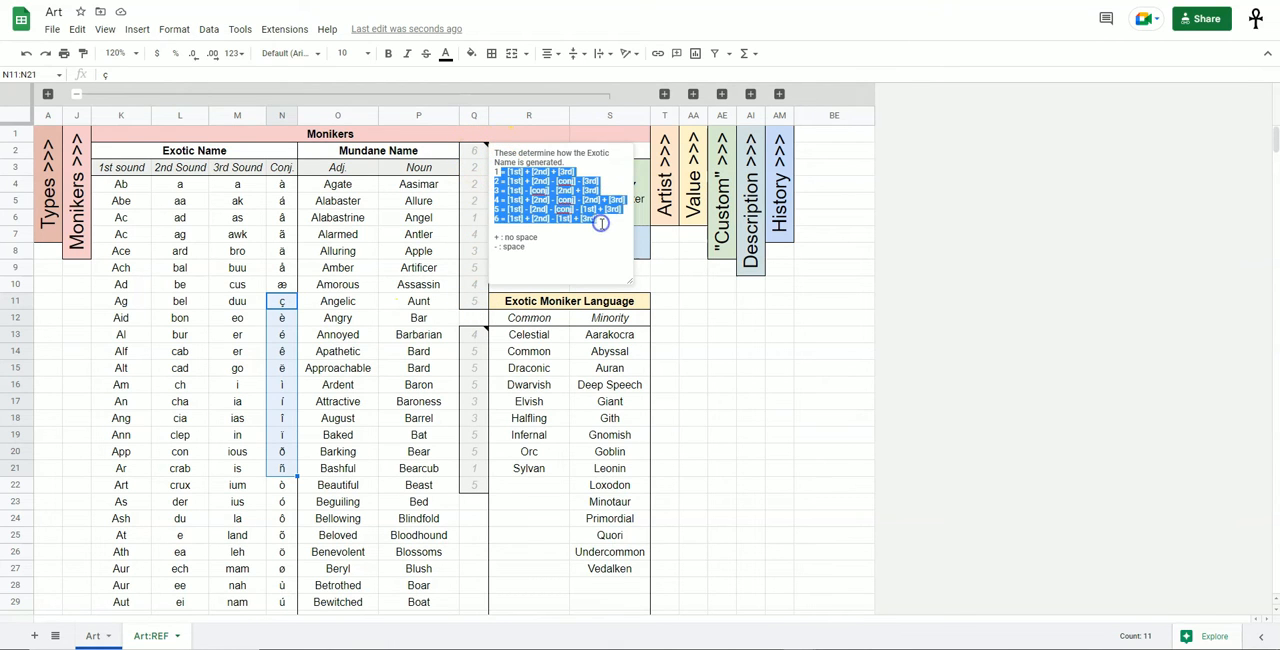
{"action": "left_click", "coordinate": [602, 236]}
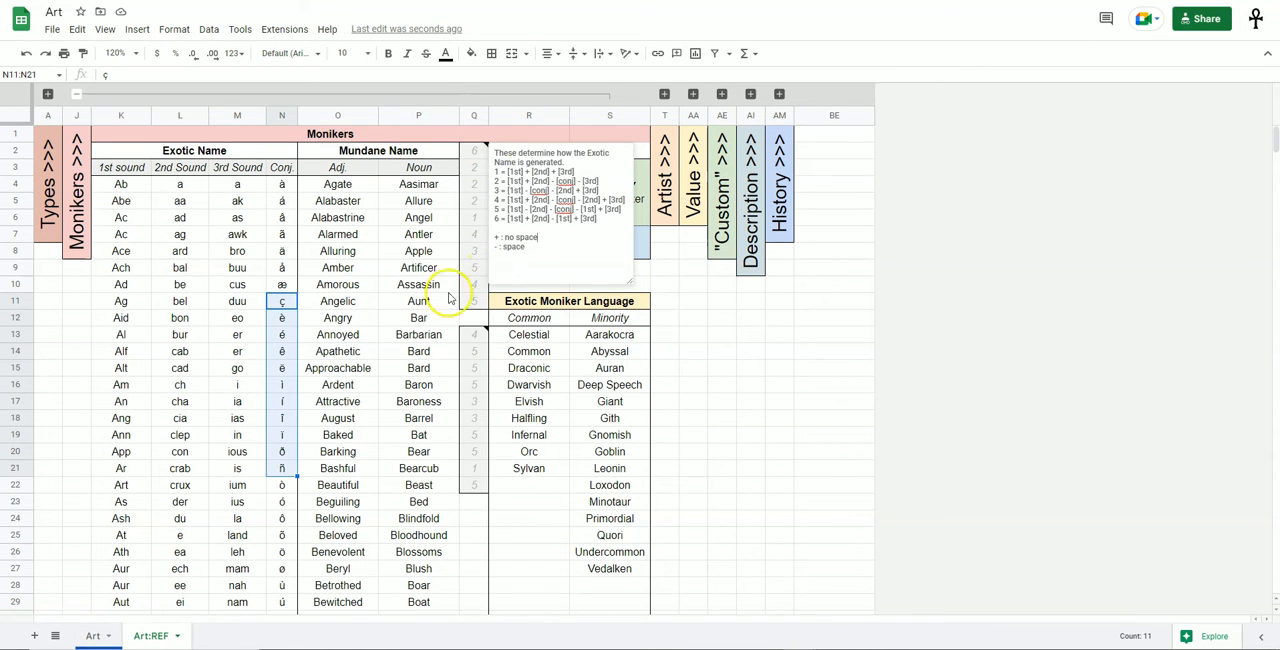
Review the Exotic Name lists for the 1st, 2nd and 3rd sounds and the conjunctions on Art:REF.
{"action": "left_click", "coordinate": [281, 351]}
{"action": "left_click_drag", "start_coordinate": [121, 184], "coordinate": [266, 535]}
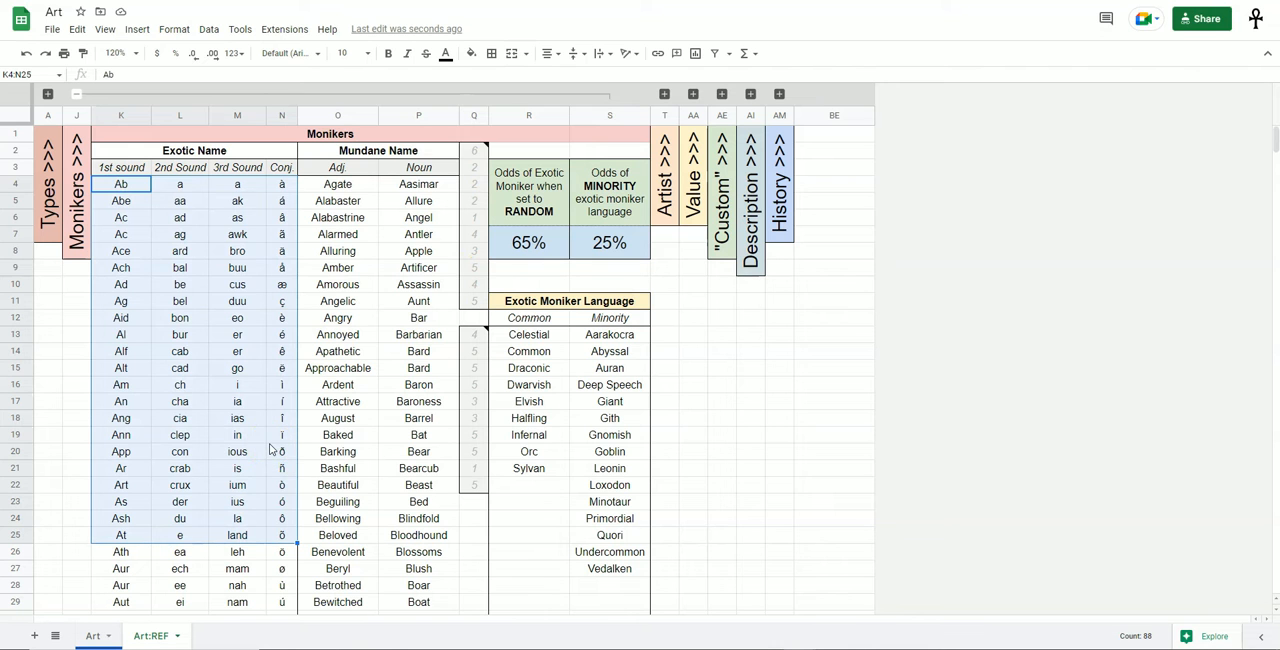
{"action": "scroll", "coordinate": [190, 402], "scroll_direction": "down", "scroll_amount": 6}
{"action": "scroll", "coordinate": [176, 388], "scroll_direction": "up", "scroll_amount": 6}
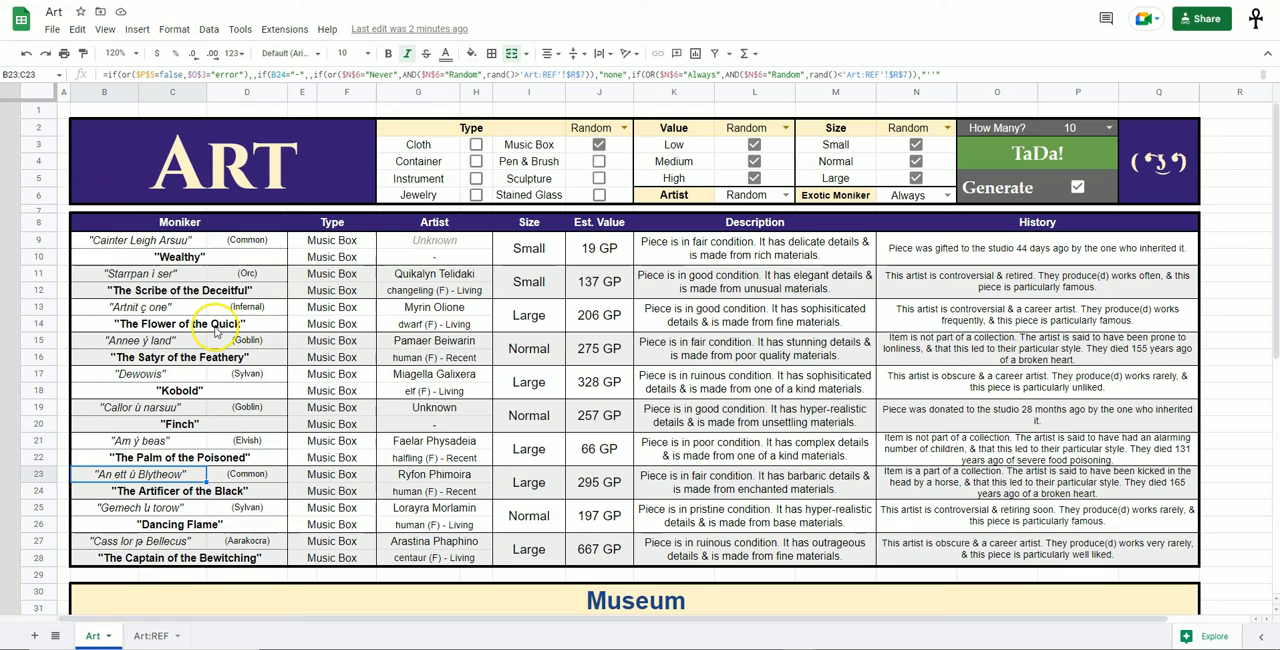
Check the mundane moniker in row 14 of the Art sheet and review the Adj. and Noun lists under Mundane Name on Art:REF.
{"action": "left_click", "coordinate": [215, 326]}
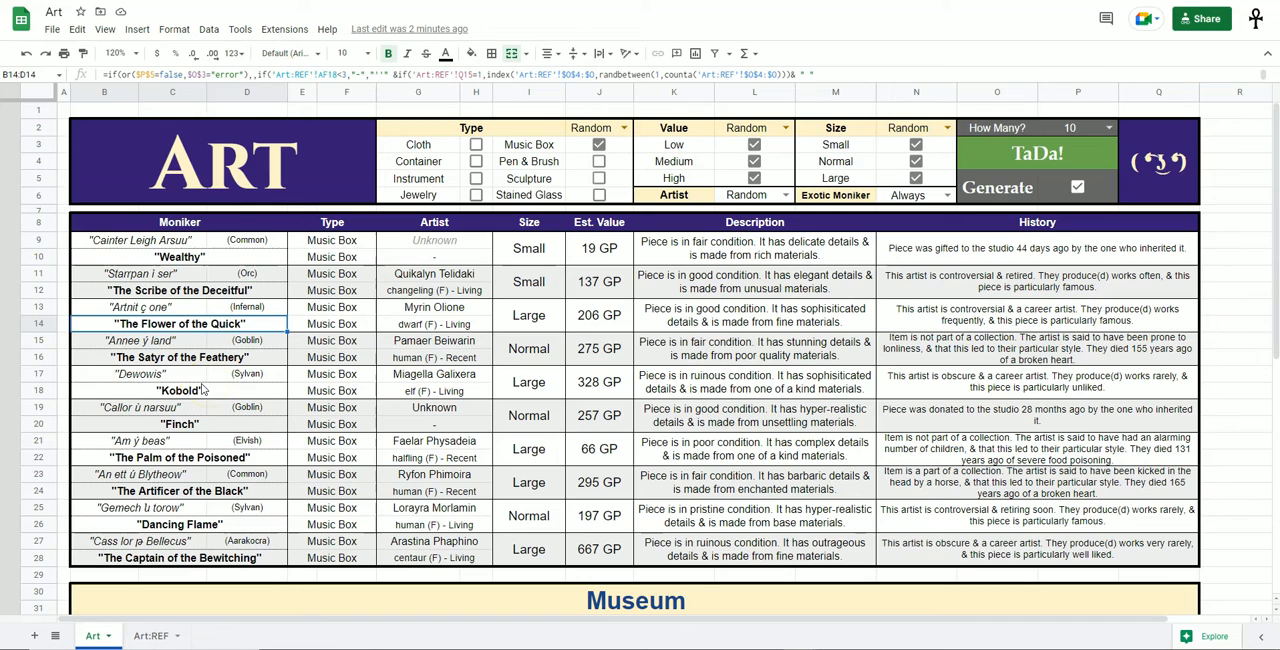
{"action": "key", "text": "ctrl+Page_Down"}
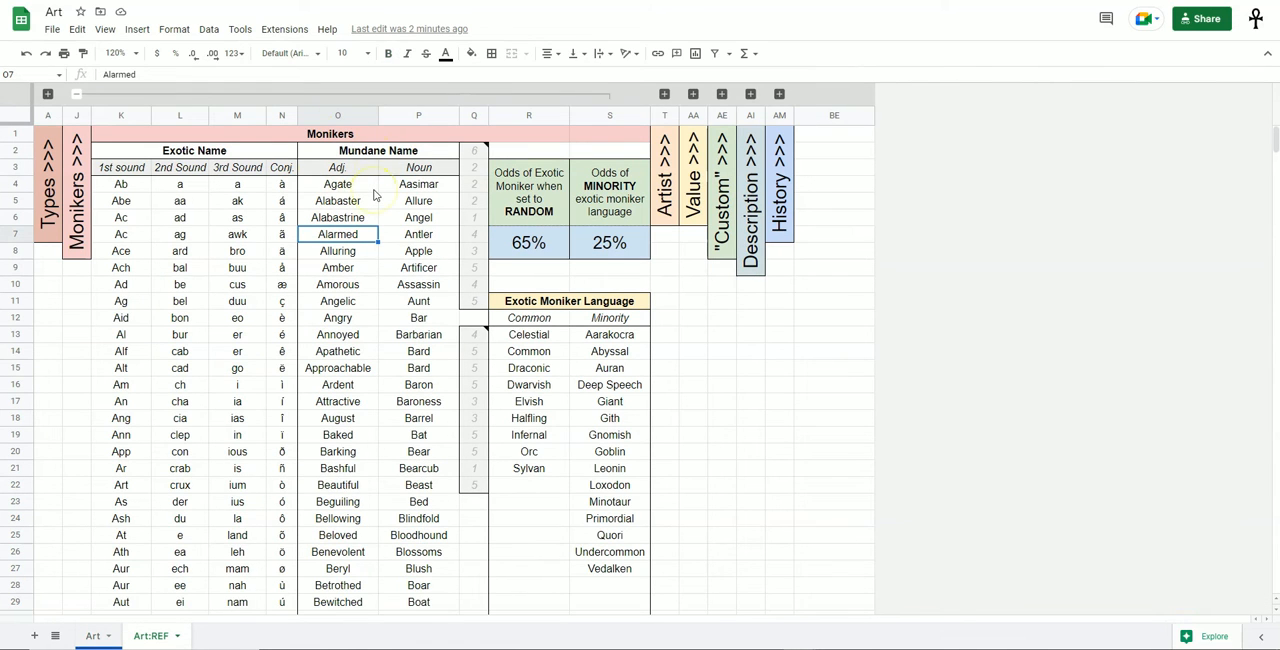
{"action": "left_click_drag", "start_coordinate": [340, 184], "coordinate": [425, 485]}
{"action": "left_click", "coordinate": [396, 321]}
{"action": "left_click", "coordinate": [349, 168]}
{"action": "left_click_drag", "start_coordinate": [345, 203], "coordinate": [336, 401]}
{"action": "left_click_drag", "start_coordinate": [422, 180], "coordinate": [426, 466]}
{"action": "left_click", "coordinate": [416, 336]}
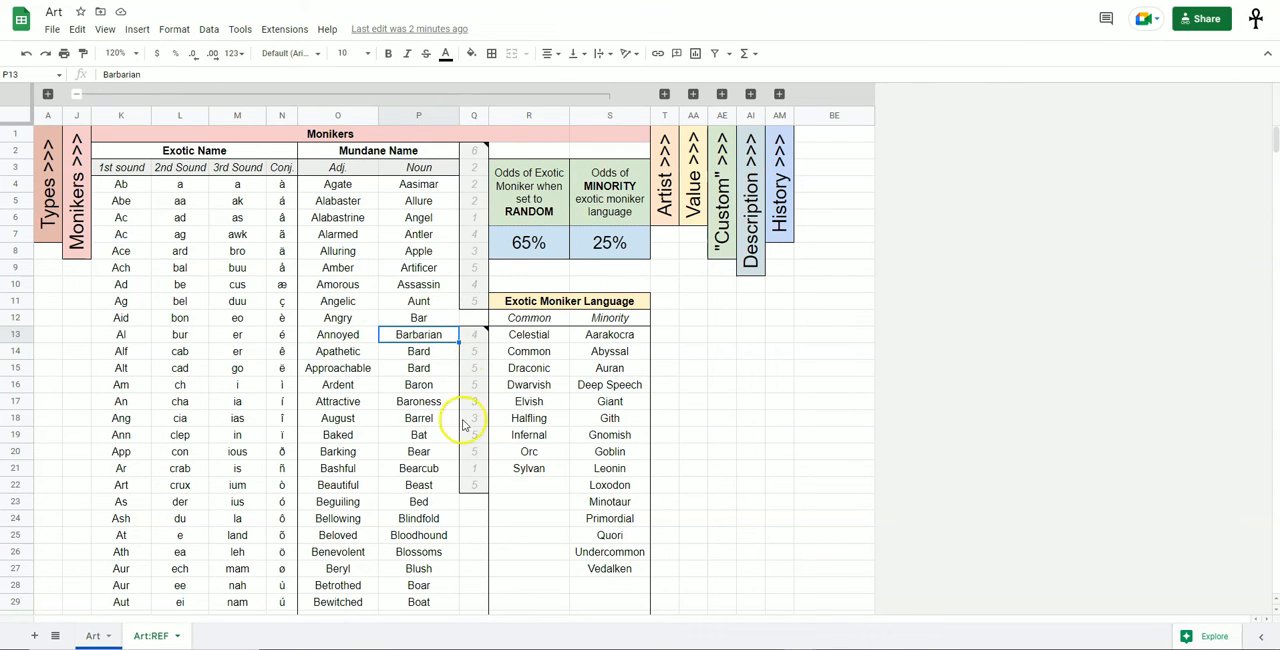
Read the Mundane Name pattern note on Q13 and remove the duplicate Bard entry from the Noun list.
{"action": "mouse_move", "coordinate": [471, 328]}
{"action": "mouse_move", "coordinate": [586, 392]}
{"action": "left_mouse_down"}
{"action": "mouse_move", "coordinate": [496, 356]}
{"action": "mouse_move", "coordinate": [591, 341]}
{"action": "left_mouse_up"}
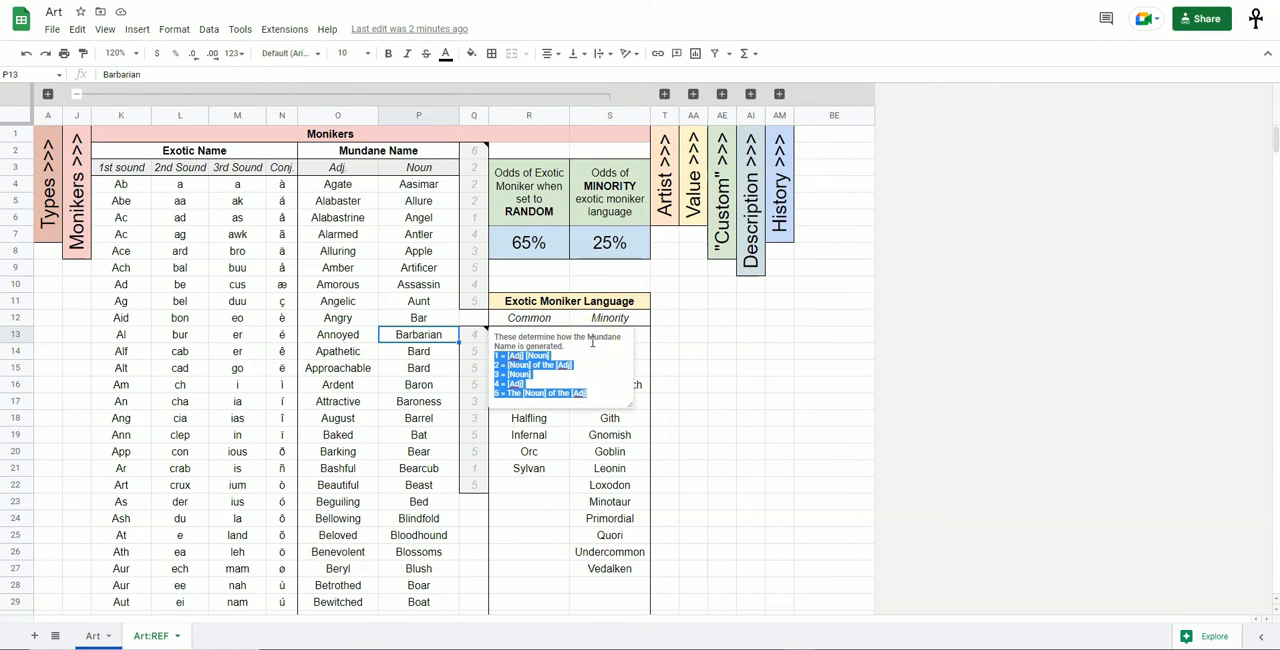
{"action": "left_click", "coordinate": [430, 367]}
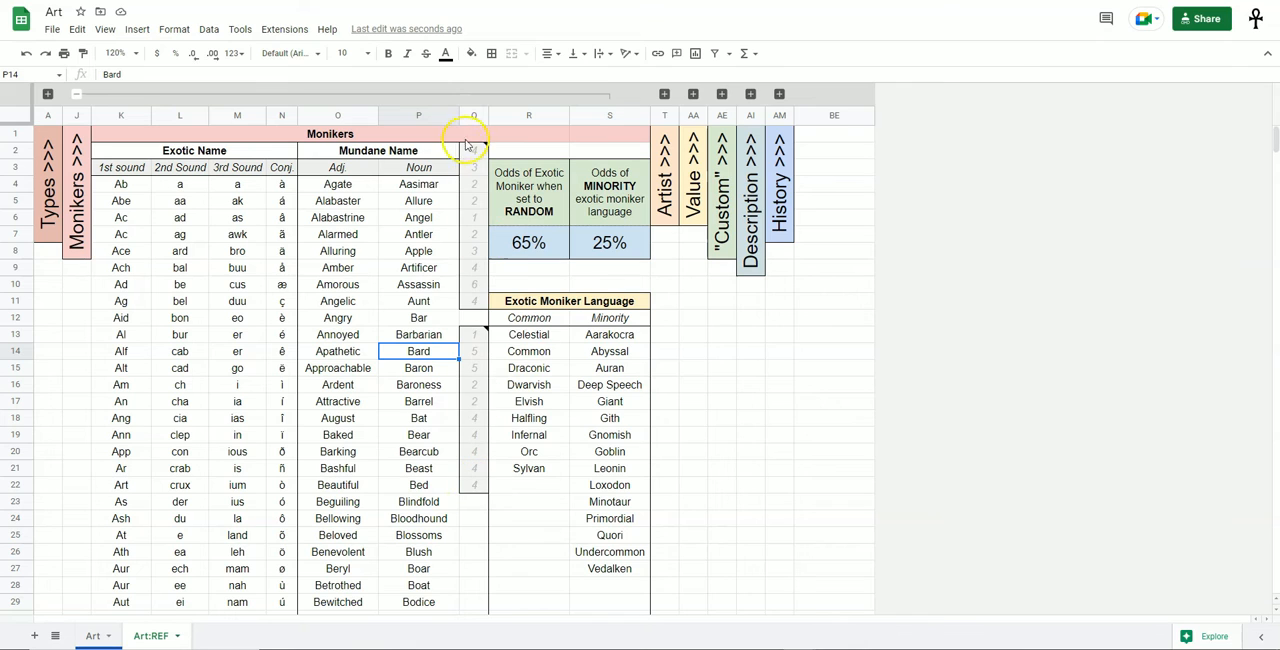
Review the exotic moniker odds cells on Art:REF and set Exotic Moniker to Random on the Art sheet.
{"action": "left_click_drag", "start_coordinate": [528, 200], "coordinate": [612, 250]}
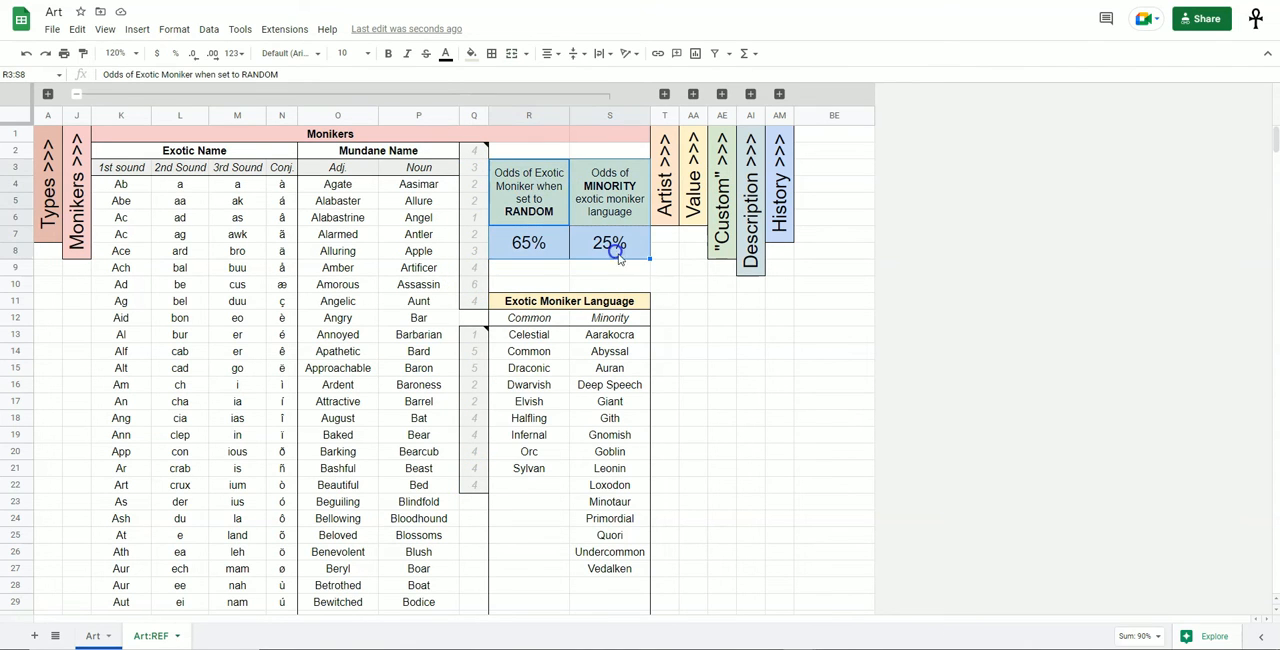
{"action": "left_click", "coordinate": [701, 337]}
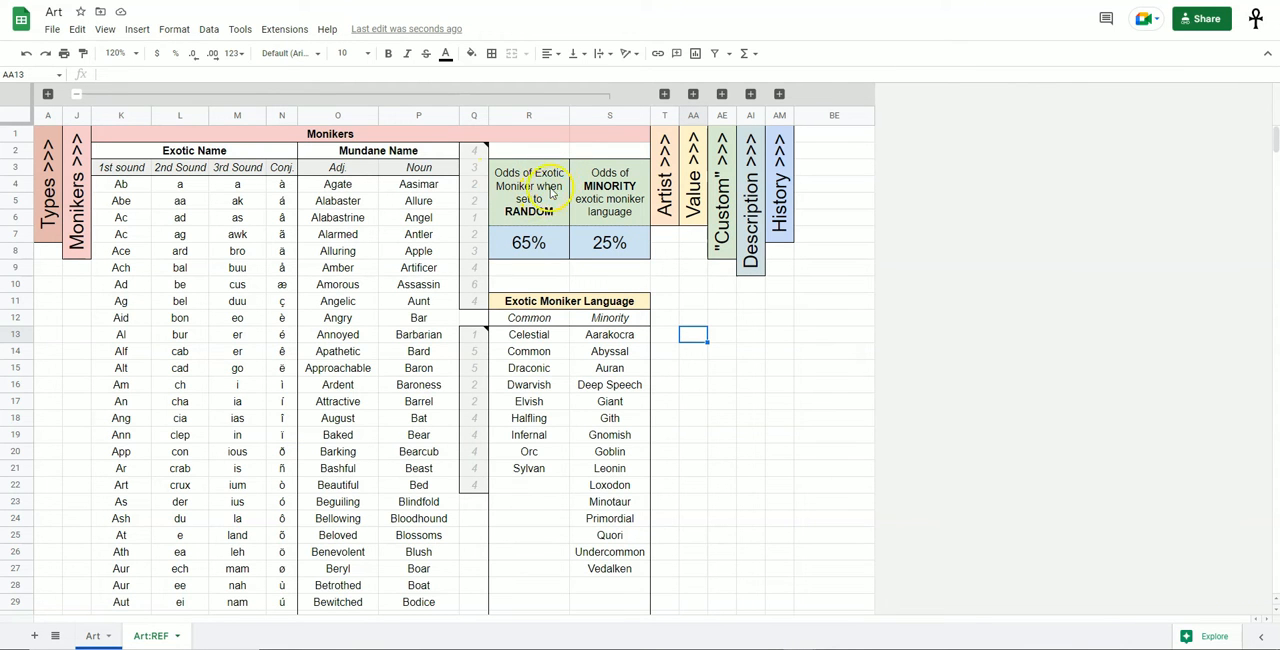
{"action": "key", "text": "ctrl+shift+Page_Up"}
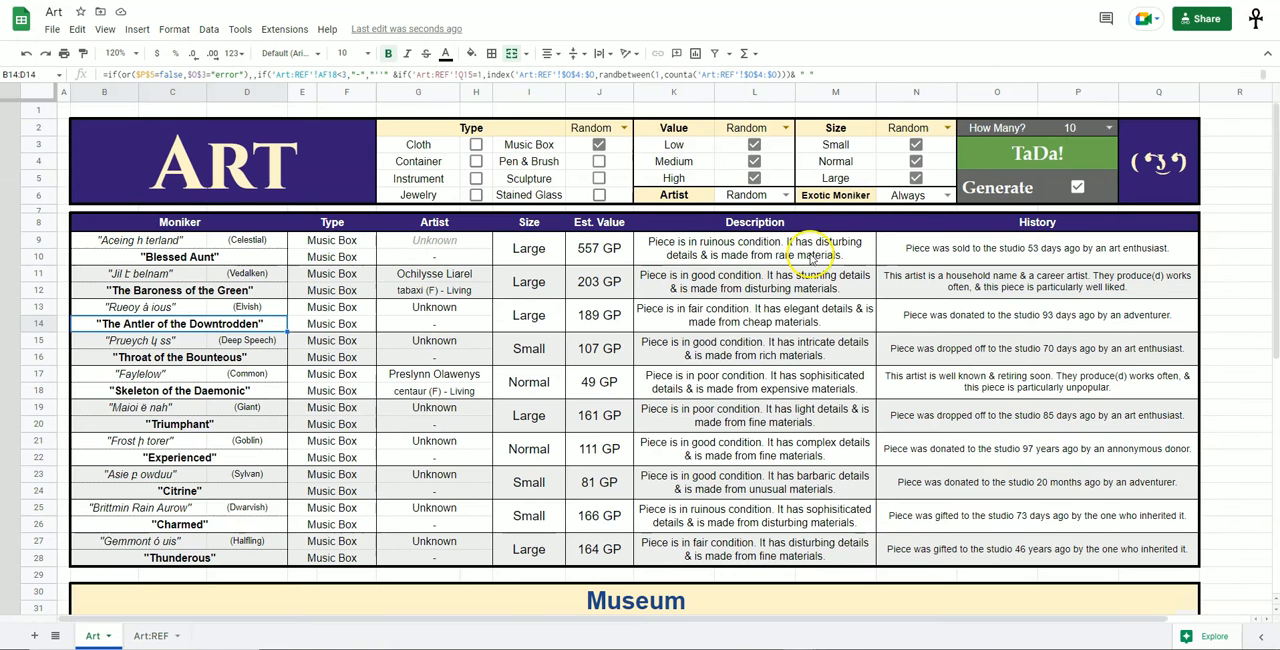
{"action": "left_click_drag", "start_coordinate": [828, 195], "coordinate": [920, 192]}
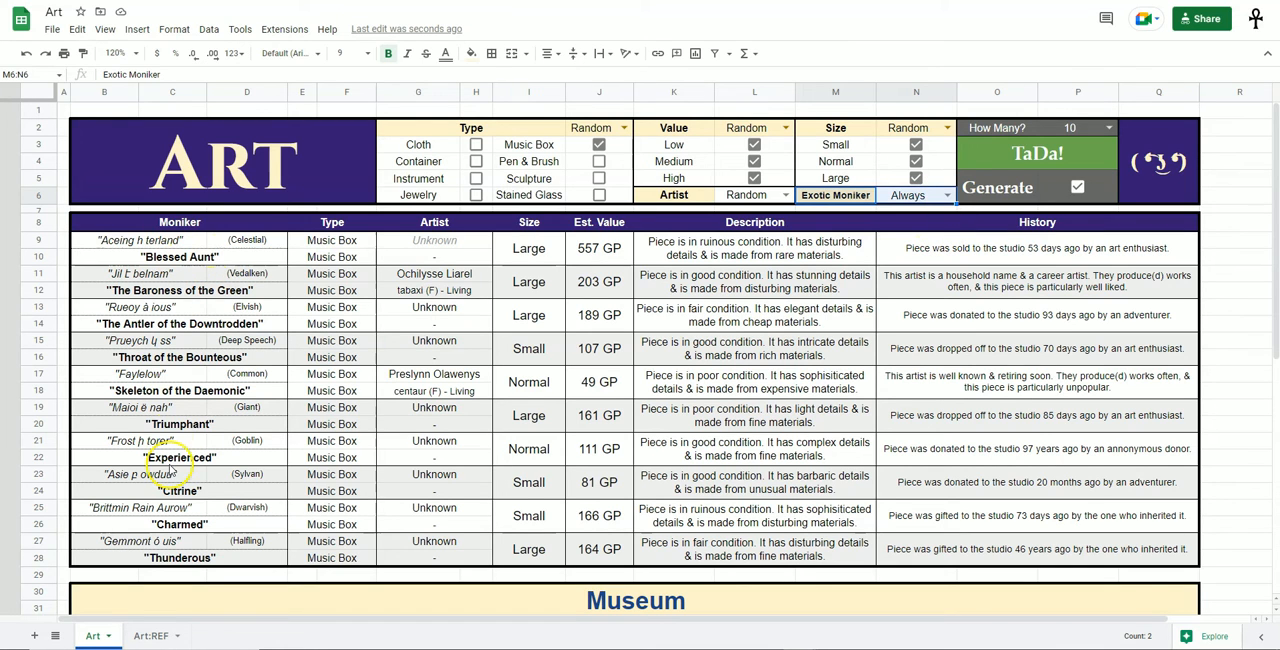
{"action": "left_click", "coordinate": [948, 195]}
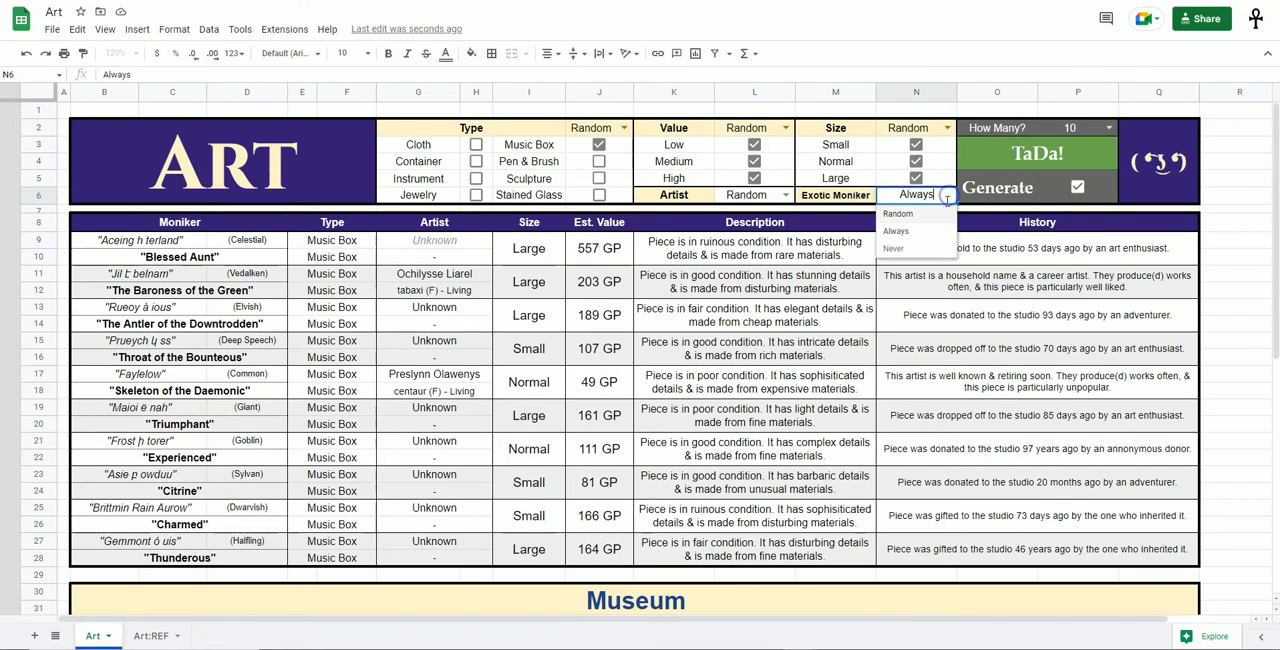
{"action": "left_click", "coordinate": [900, 214]}
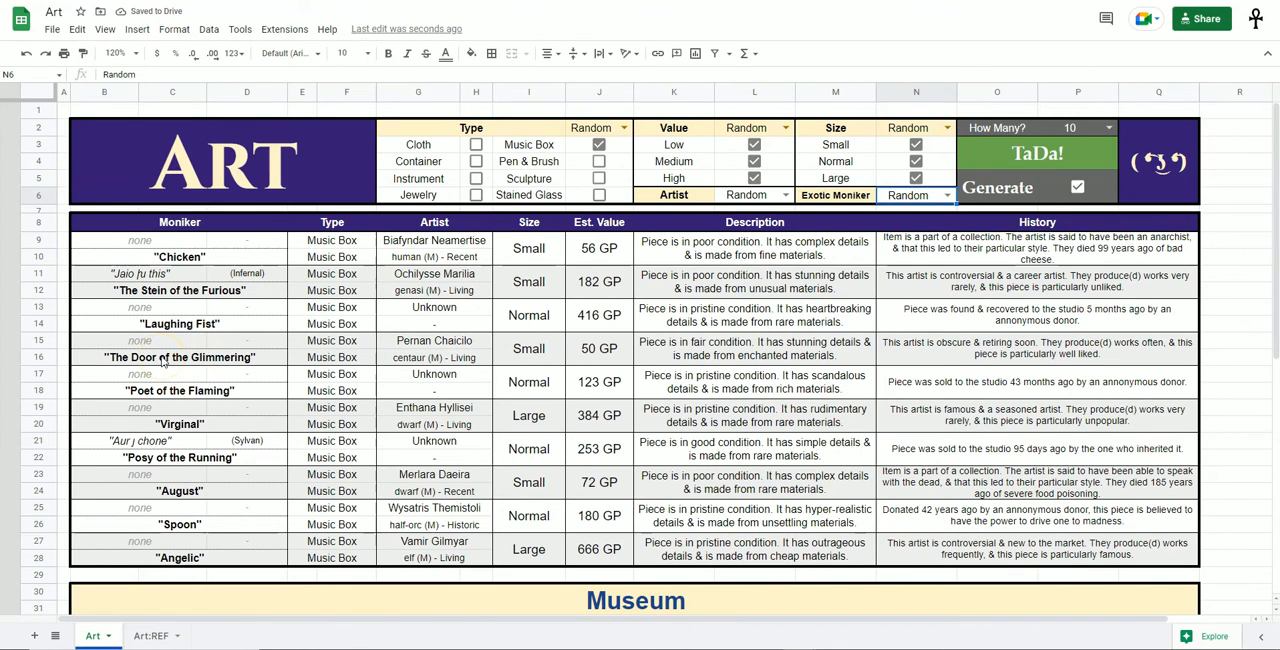
Compare the Odds of Exotic Moniker when set to RANDOM cell with the monikers generated on the Art sheet.
{"action": "key", "text": "ctrl+Page_Down"}
{"action": "left_click_drag", "start_coordinate": [537, 175], "coordinate": [557, 256]}
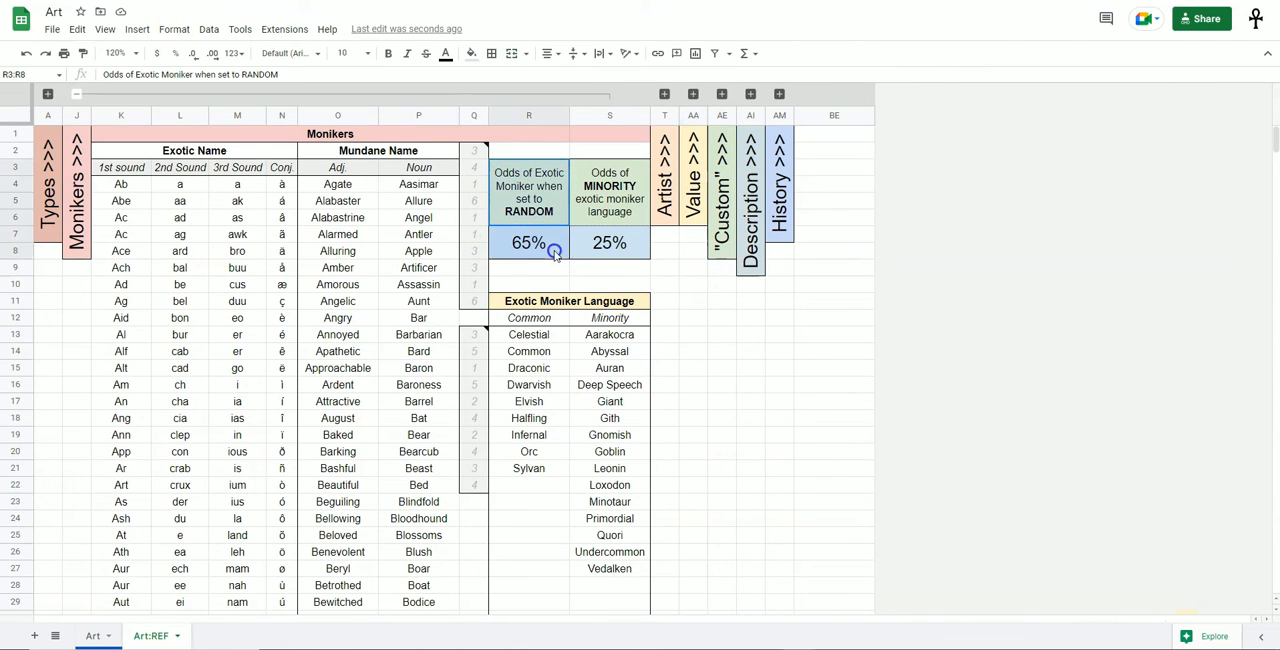
{"action": "left_click", "coordinate": [556, 253]}
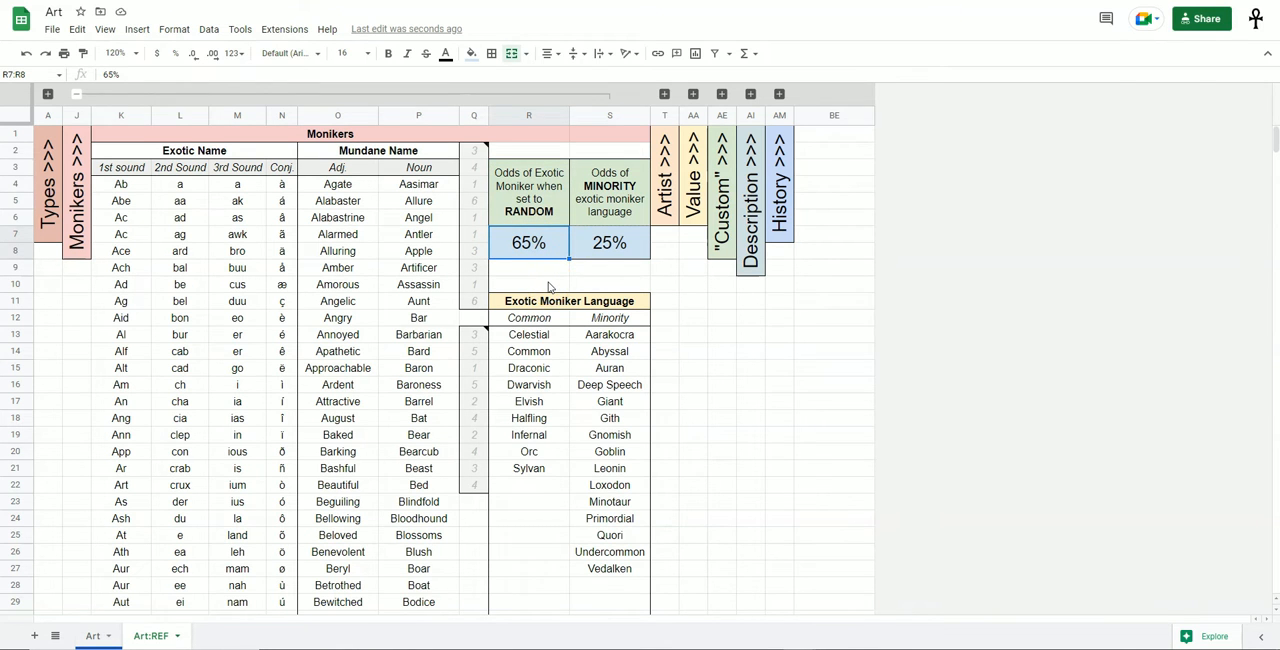
{"action": "key", "text": "ctrl+Page_Up"}
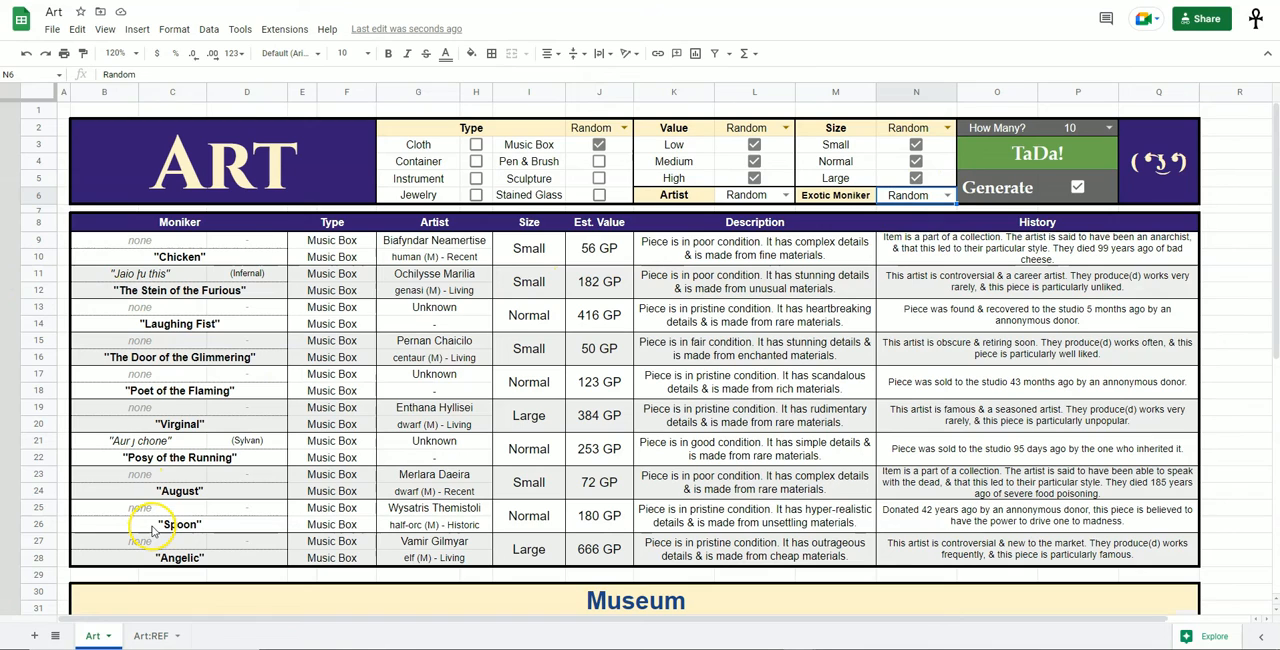
{"action": "key", "text": "ctrl+Page_Down"}
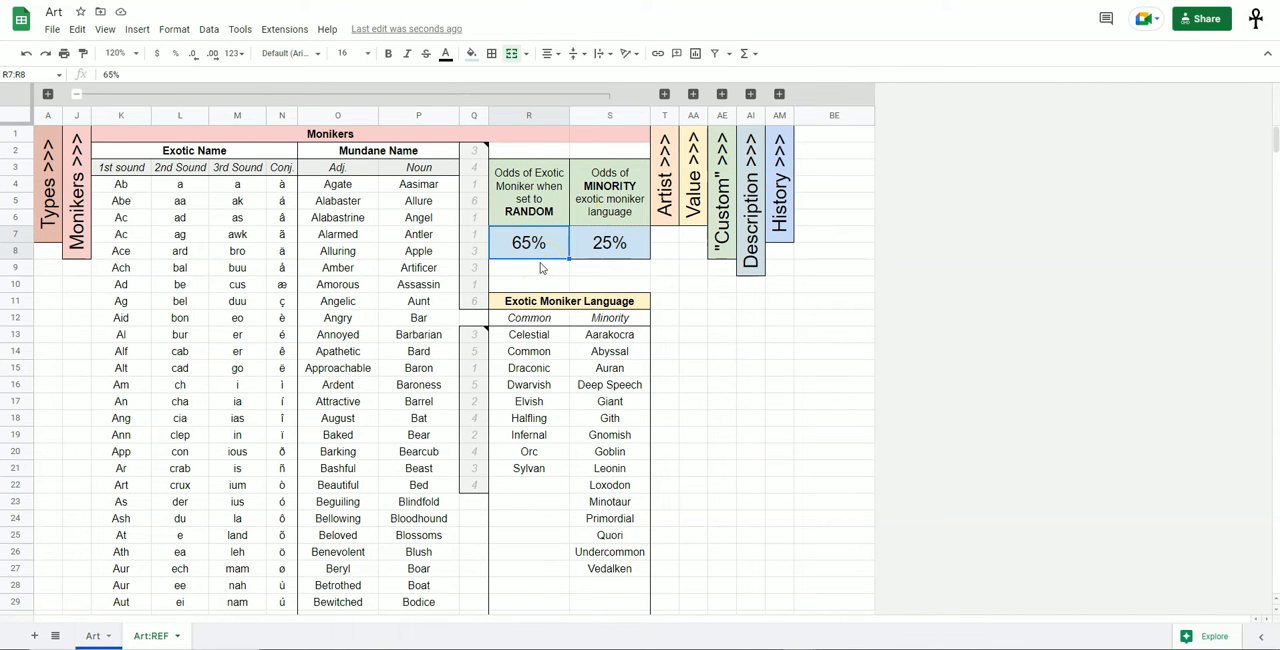
Examine the minority language odds cell and the full extent of the Exotic Moniker Language table.
{"action": "left_click", "coordinate": [642, 241]}
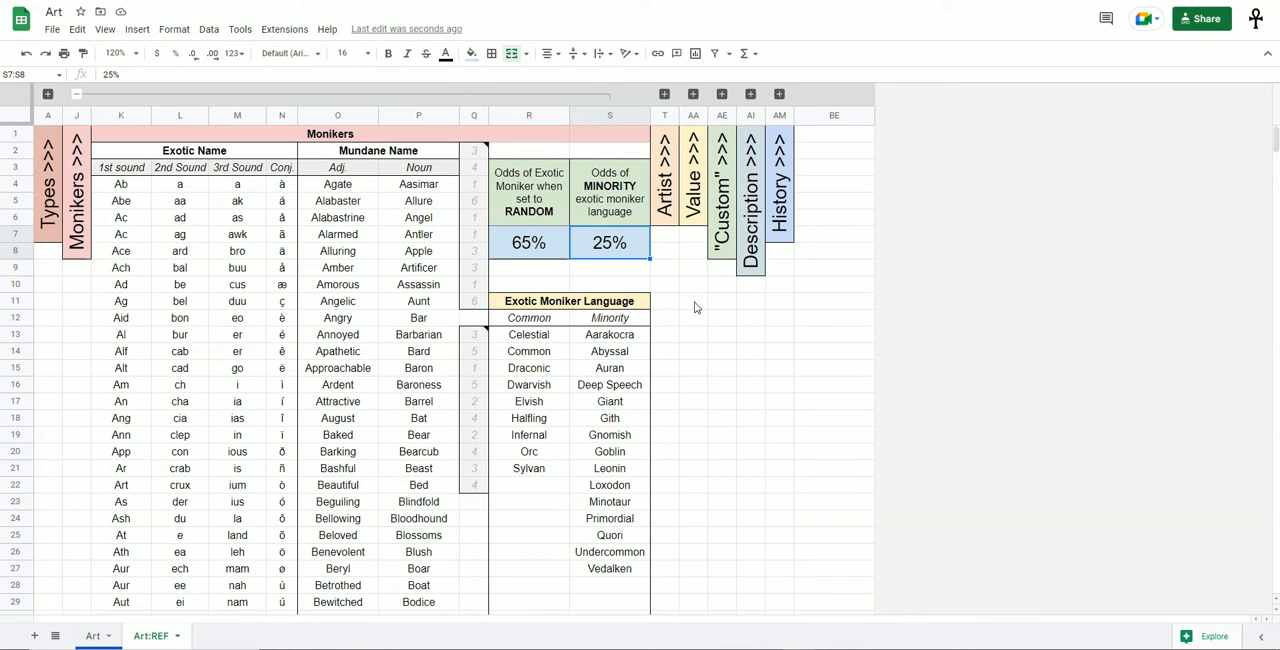
{"action": "scroll", "coordinate": [696, 310], "scroll_direction": "down", "scroll_amount": 3}
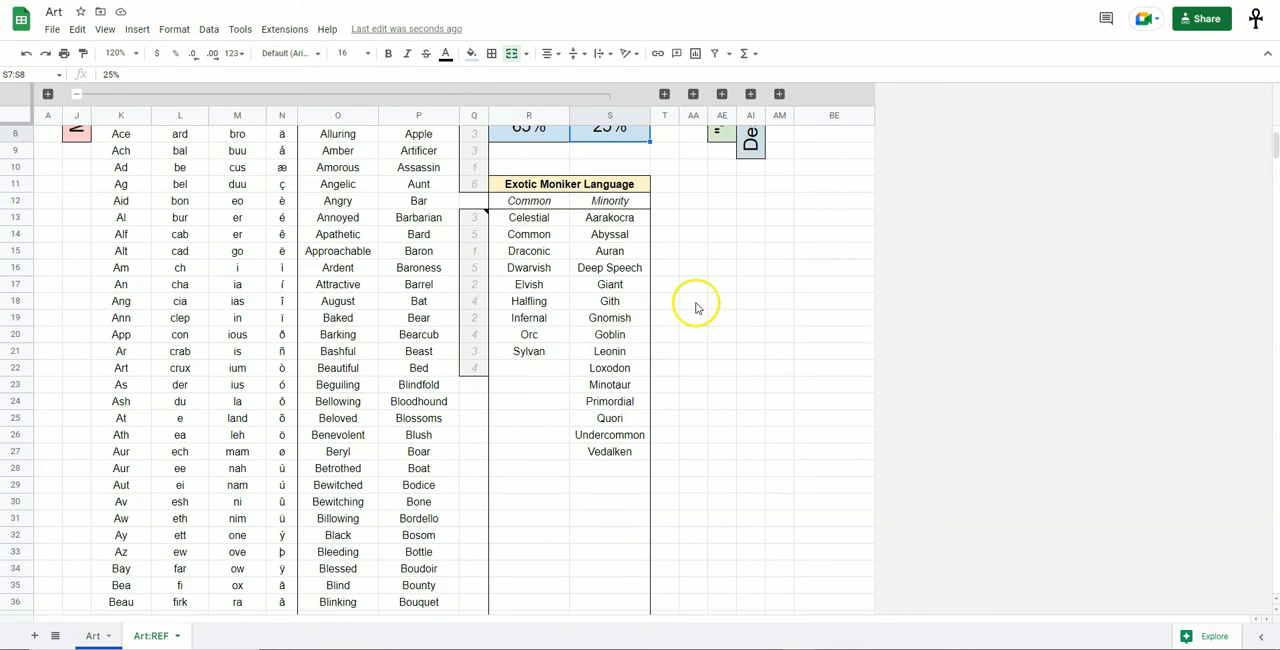
{"action": "scroll", "coordinate": [694, 290], "scroll_direction": "up", "scroll_amount": 1}
{"action": "scroll", "coordinate": [665, 195], "scroll_direction": "down", "scroll_amount": 1}
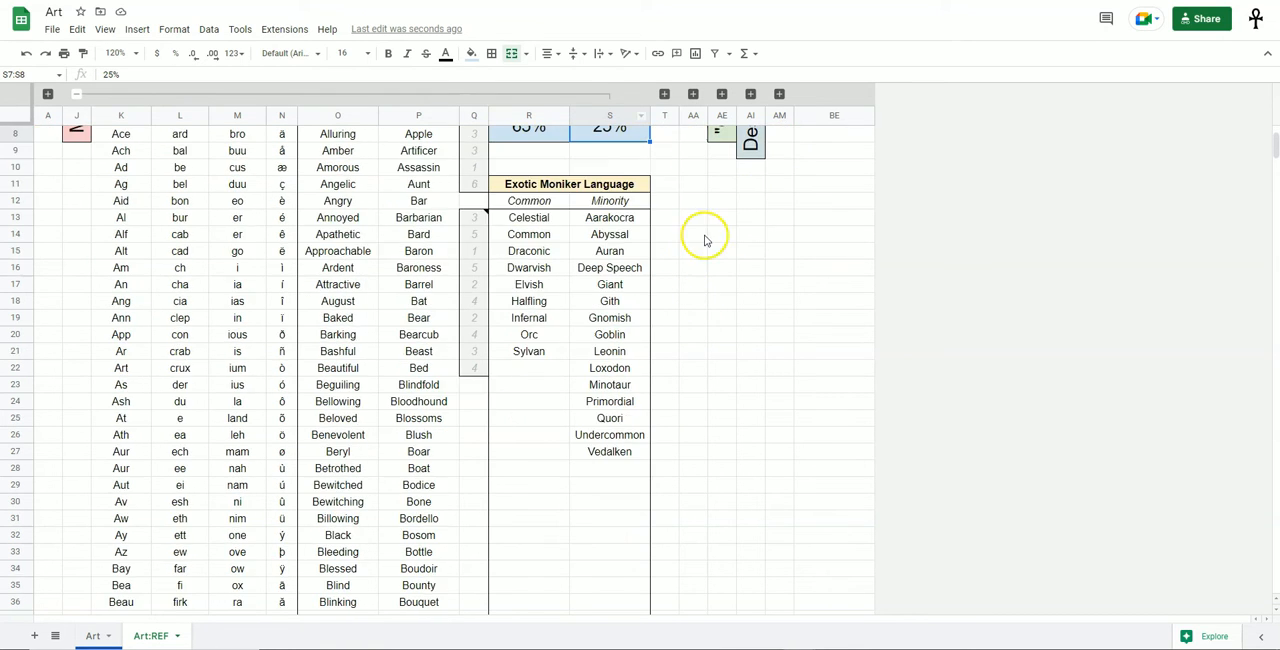
{"action": "left_click_drag", "start_coordinate": [585, 188], "coordinate": [580, 340]}
{"action": "scroll", "coordinate": [650, 310], "scroll_direction": "down", "scroll_amount": 2}
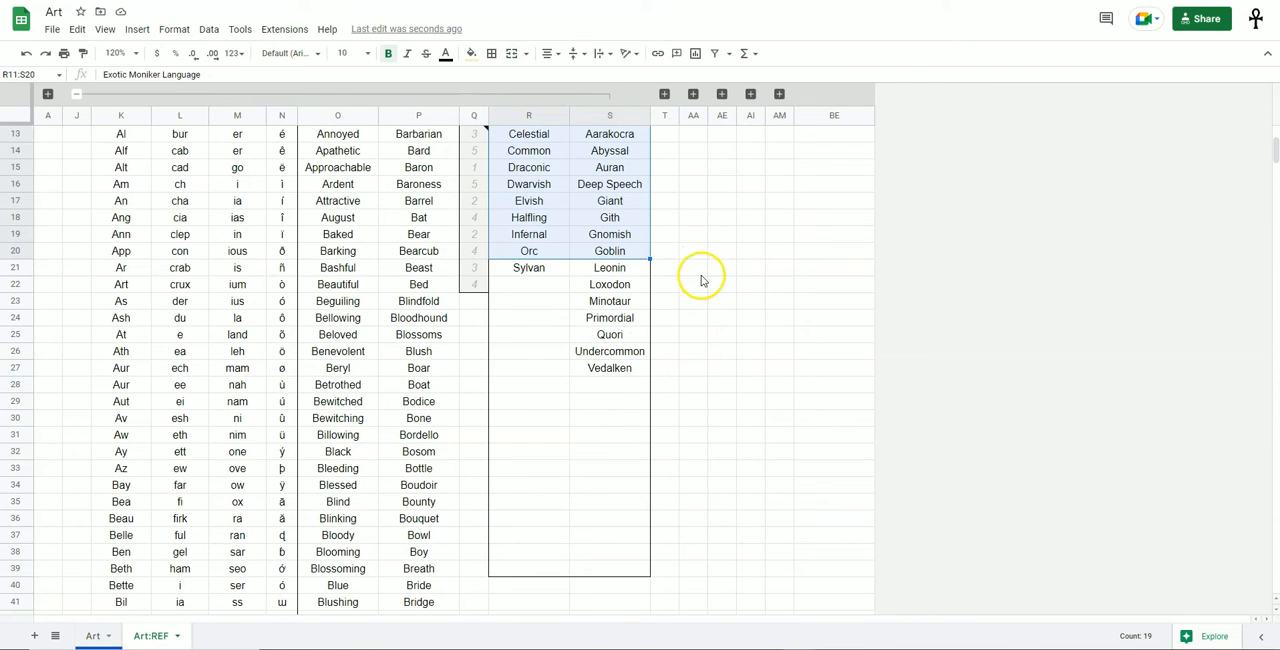
{"action": "left_click", "coordinate": [700, 254]}
{"action": "scroll", "coordinate": [701, 263], "scroll_direction": "up", "scroll_amount": 2}
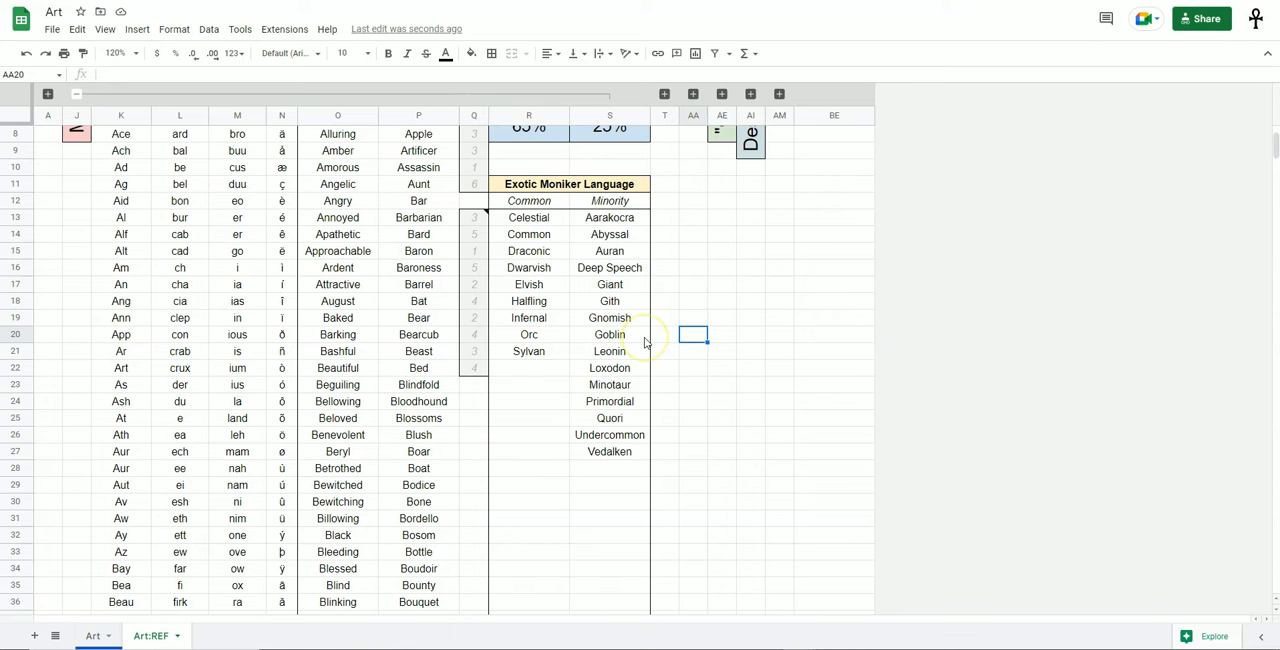
Review the Common and Minority language columns in turn, including the blank cells available for more entries.
{"action": "left_click_drag", "start_coordinate": [529, 217], "coordinate": [534, 583]}
{"action": "scroll", "coordinate": [550, 500], "scroll_direction": "down", "scroll_amount": 2}
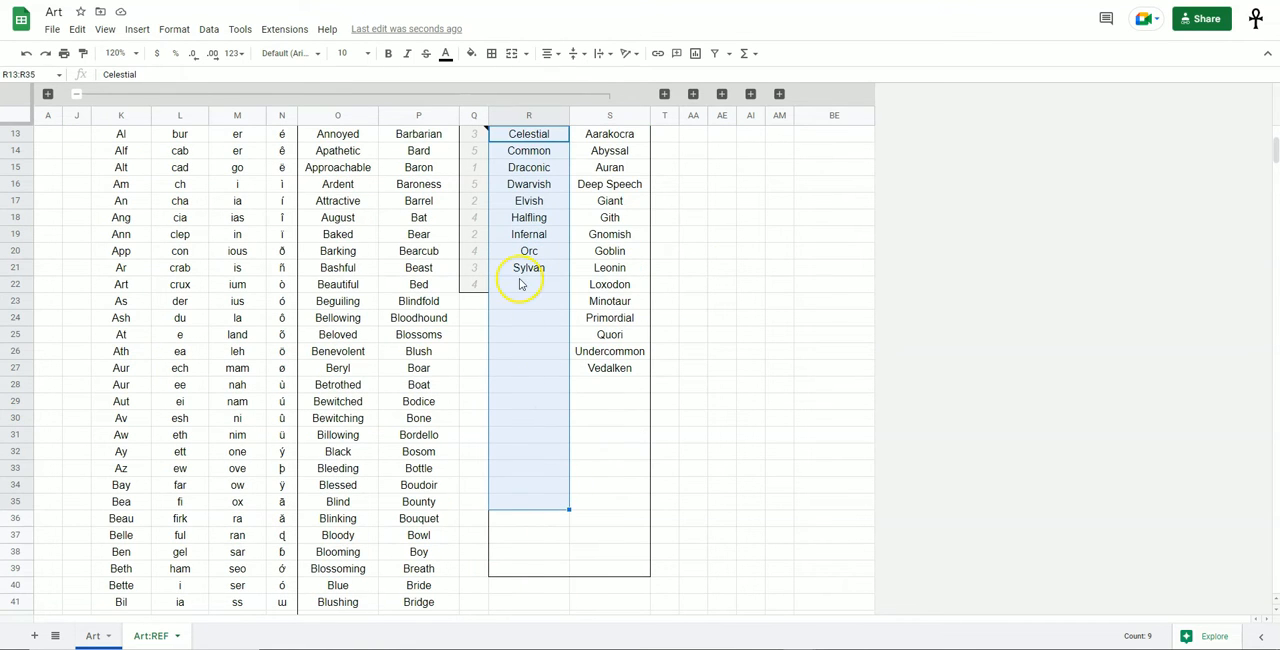
{"action": "scroll", "coordinate": [535, 360], "scroll_direction": "up", "scroll_amount": 1}
{"action": "left_click_drag", "start_coordinate": [644, 170], "coordinate": [620, 598]}
{"action": "scroll", "coordinate": [716, 497], "scroll_direction": "up", "scroll_amount": 3}
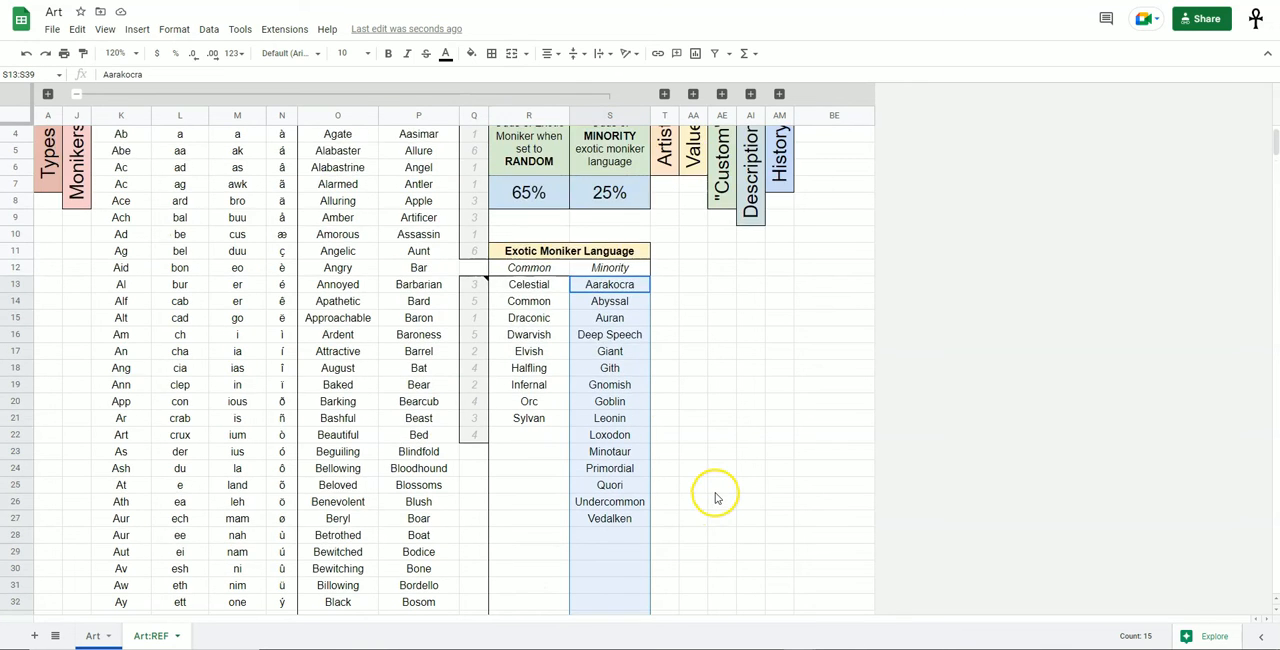
{"action": "scroll", "coordinate": [716, 497], "scroll_direction": "up", "scroll_amount": 1}
Inspect the Odds of MINORITY exotic moniker language heading and its percentage cell.
{"action": "left_click", "coordinate": [617, 243]}
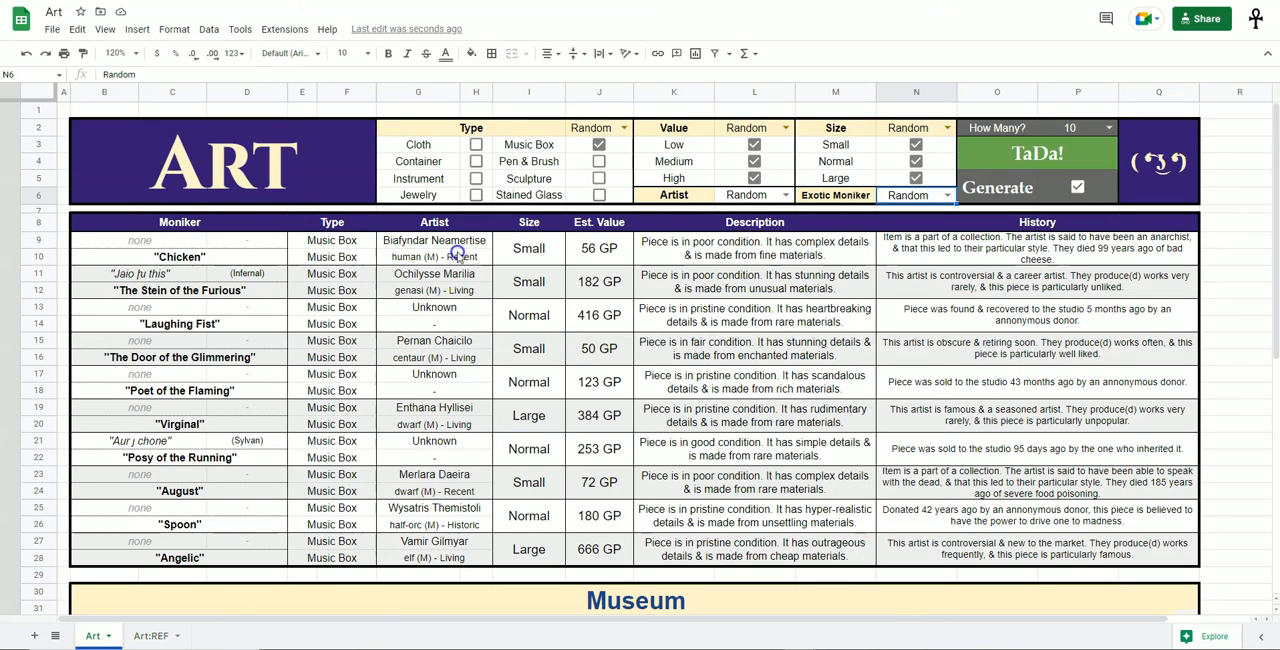
{"action": "left_click_drag", "start_coordinate": [458, 256], "coordinate": [438, 528]}
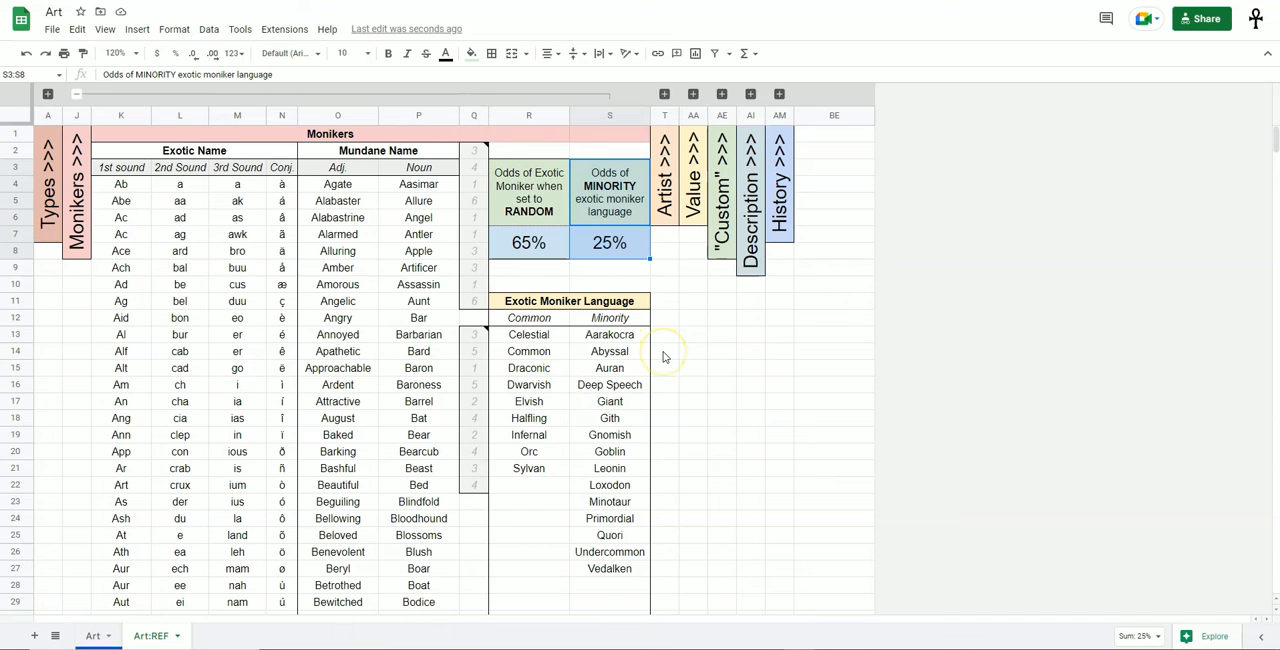
{"action": "left_click", "coordinate": [684, 354]}
{"action": "left_click", "coordinate": [617, 252]}
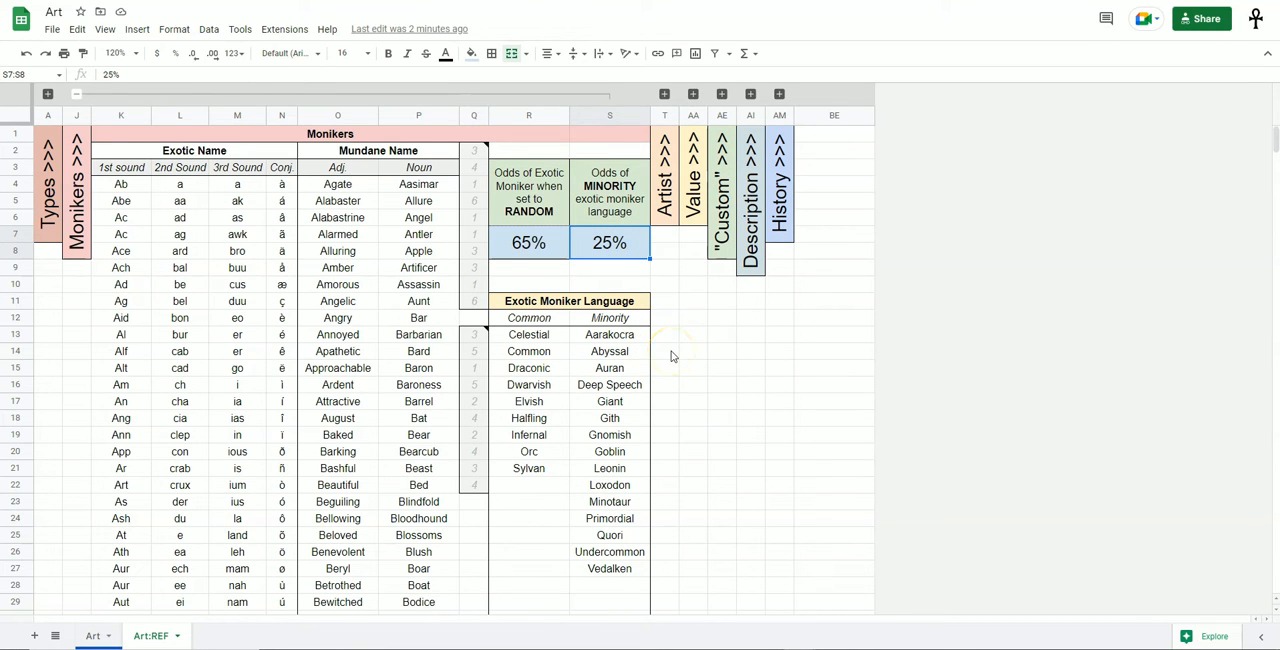
Compare the Common and Minority language lists with the language shown beside a generated moniker on the Art sheet.
{"action": "left_click_drag", "start_coordinate": [528, 334], "coordinate": [519, 566]}
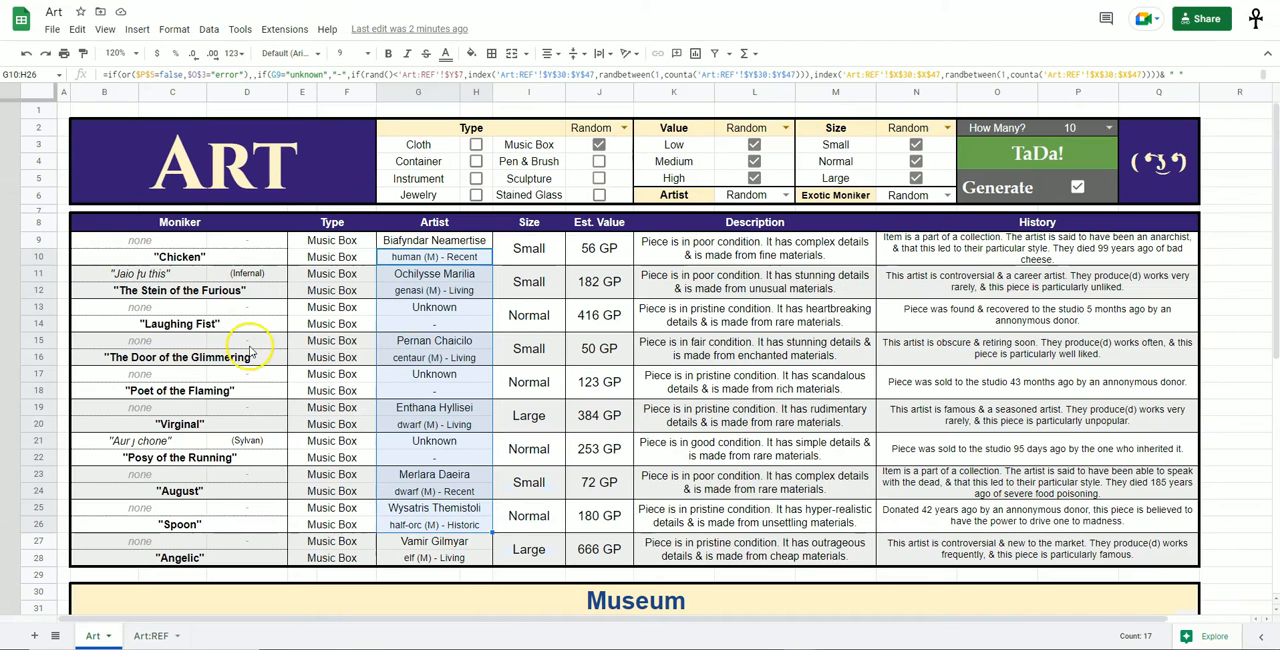
{"action": "left_click", "coordinate": [258, 275]}
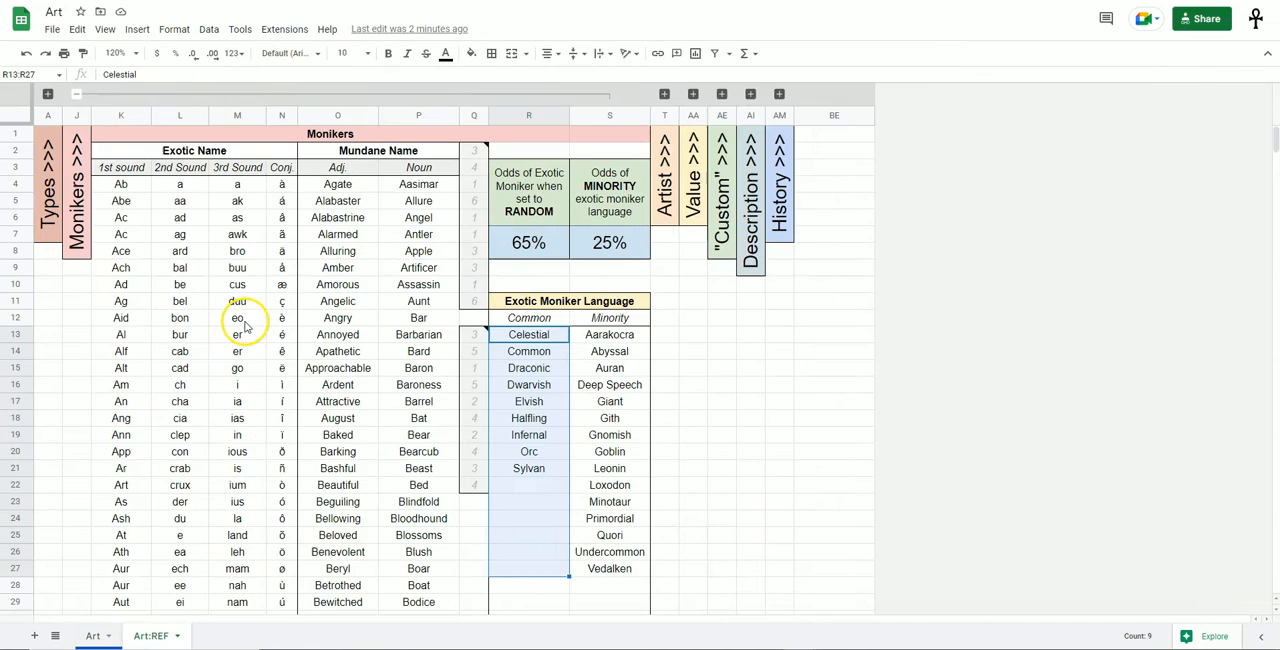
{"action": "left_click_drag", "start_coordinate": [609, 334], "coordinate": [609, 568]}
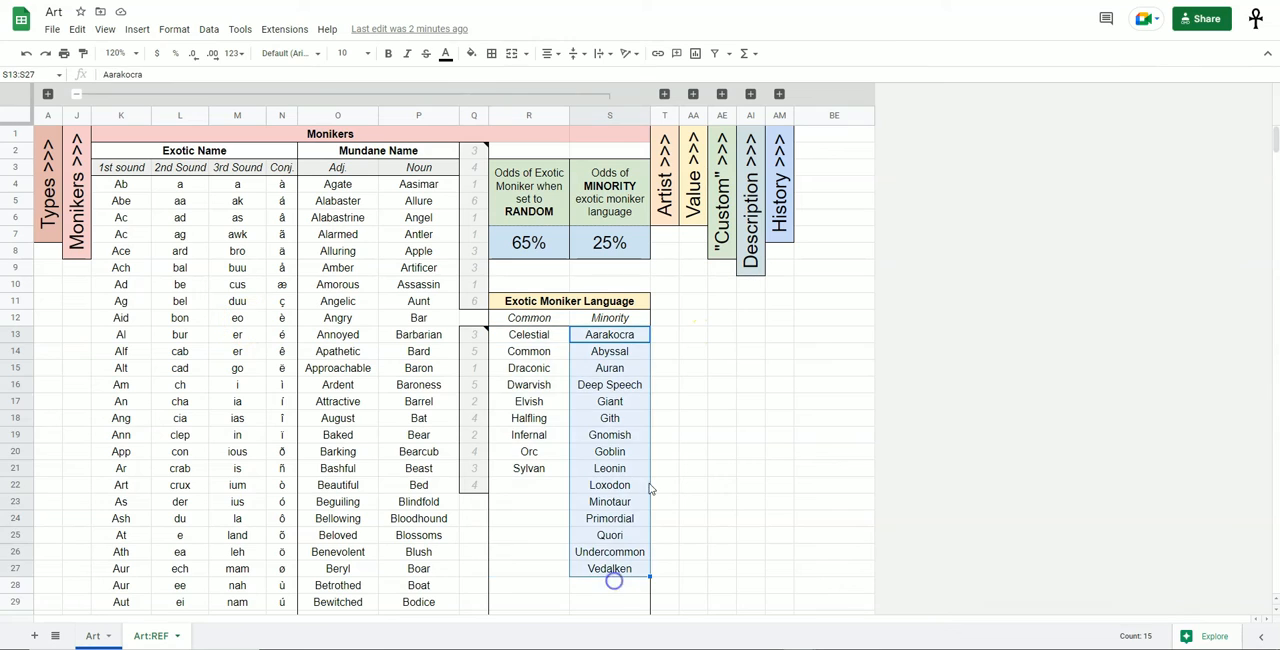
{"action": "left_click", "coordinate": [640, 257]}
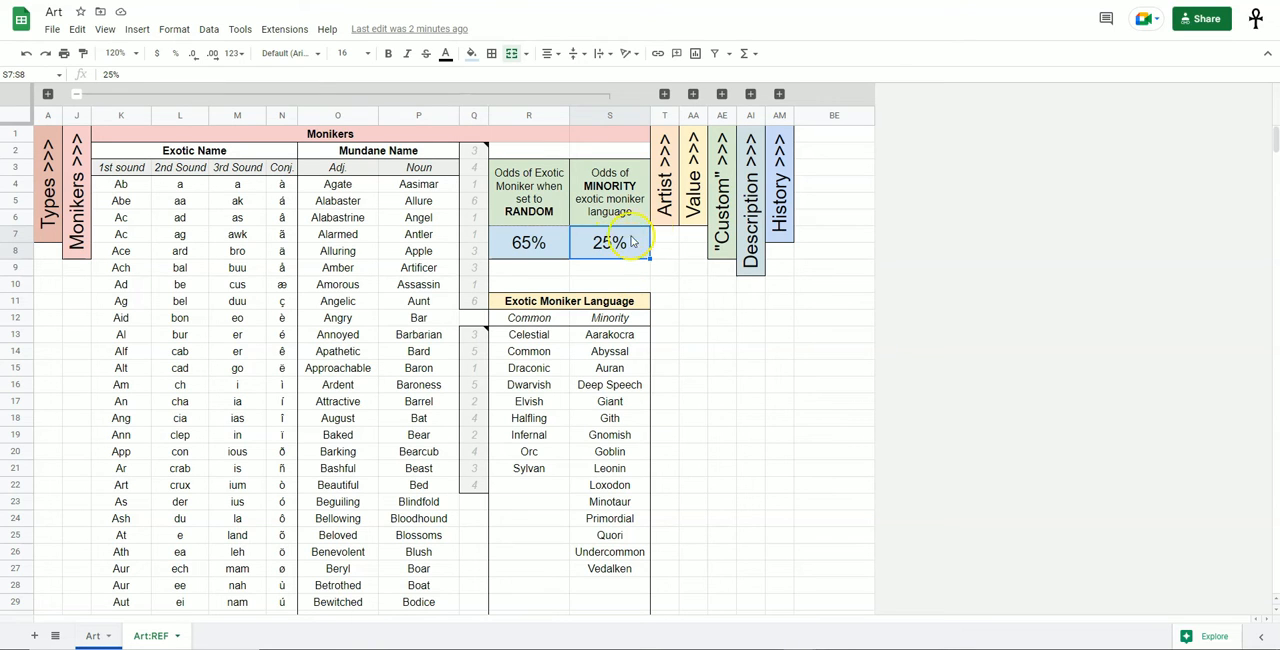
Collapse the Monikers column group and expand the Artist column group.
{"action": "left_click", "coordinate": [700, 329]}
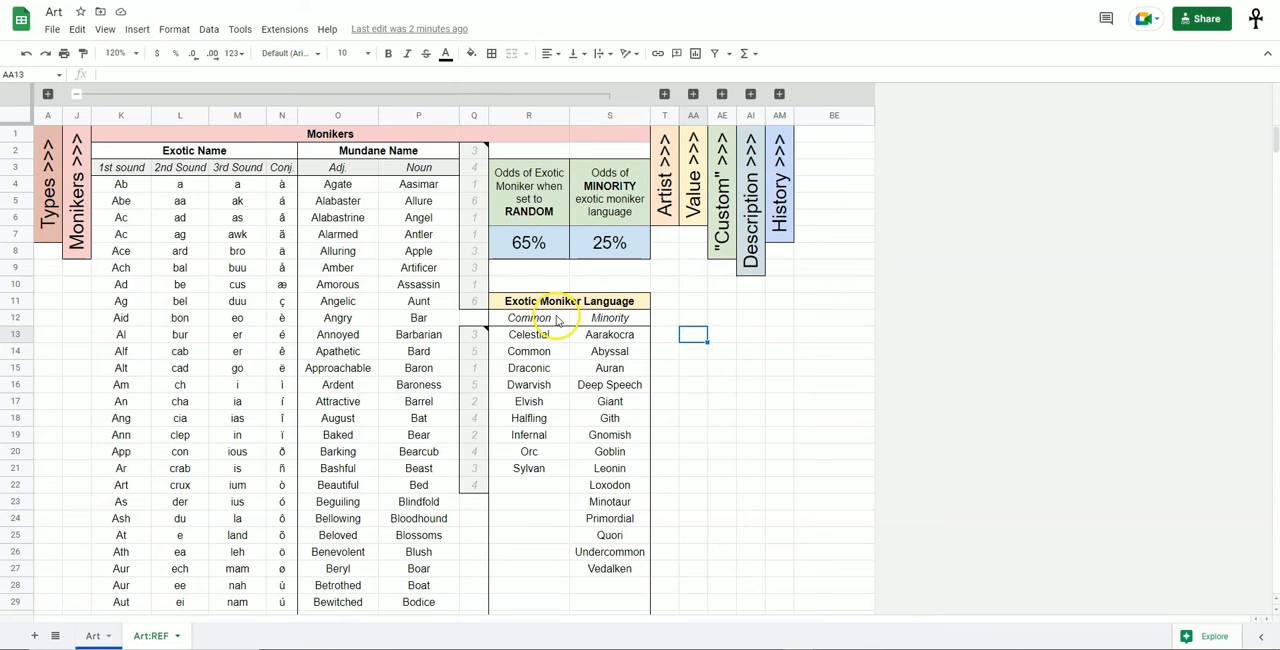
{"action": "left_click", "coordinate": [76, 94]}
{"action": "left_click", "coordinate": [104, 95]}
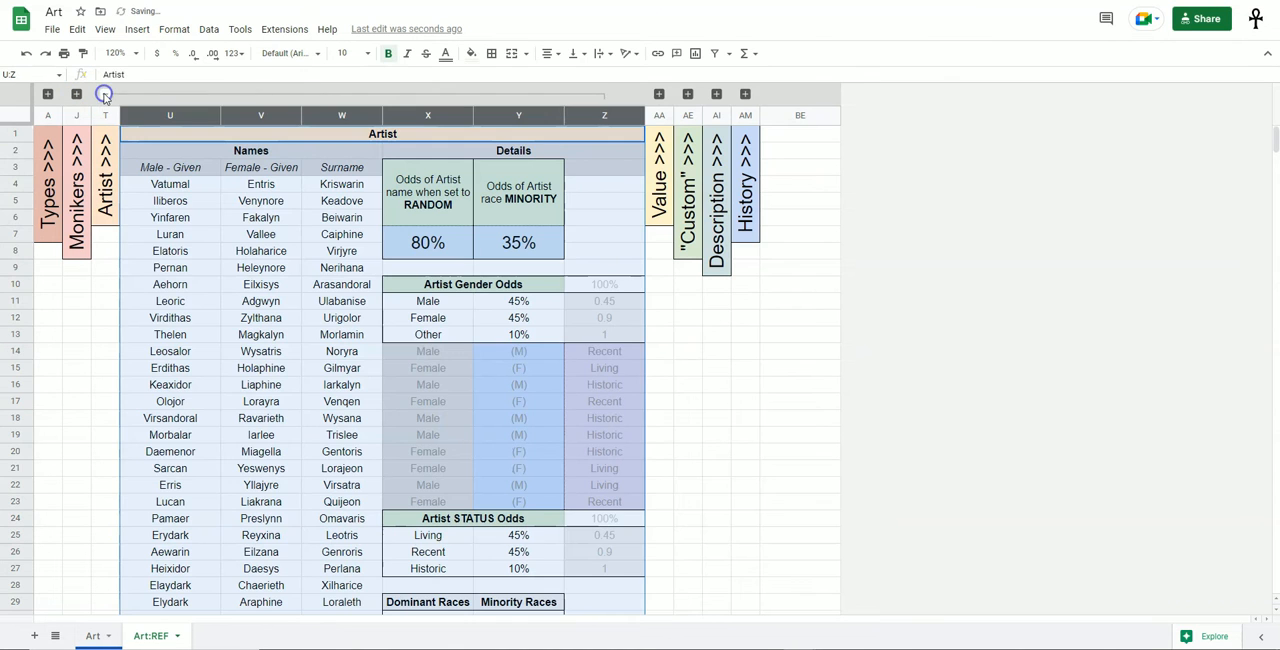
Review the Male - Given, Female - Given and Surname columns of the Artist names in turn.
{"action": "left_click", "coordinate": [310, 286]}
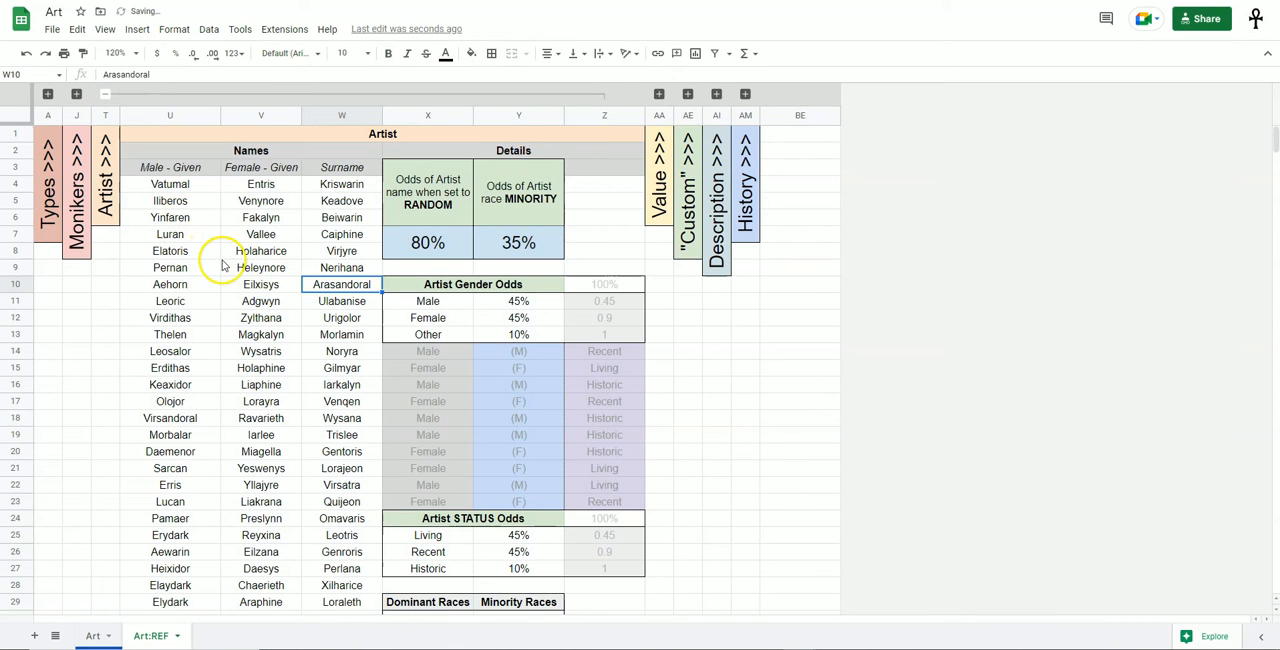
{"action": "left_click_drag", "start_coordinate": [208, 186], "coordinate": [198, 499]}
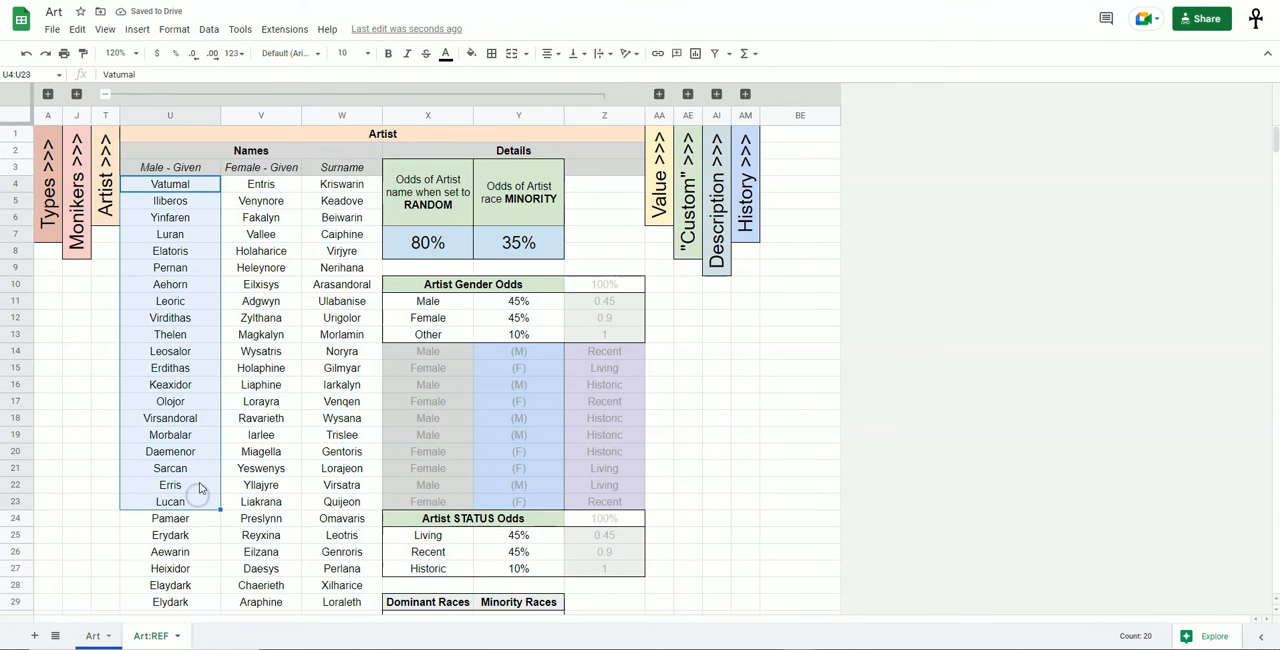
{"action": "left_click_drag", "start_coordinate": [262, 188], "coordinate": [281, 404]}
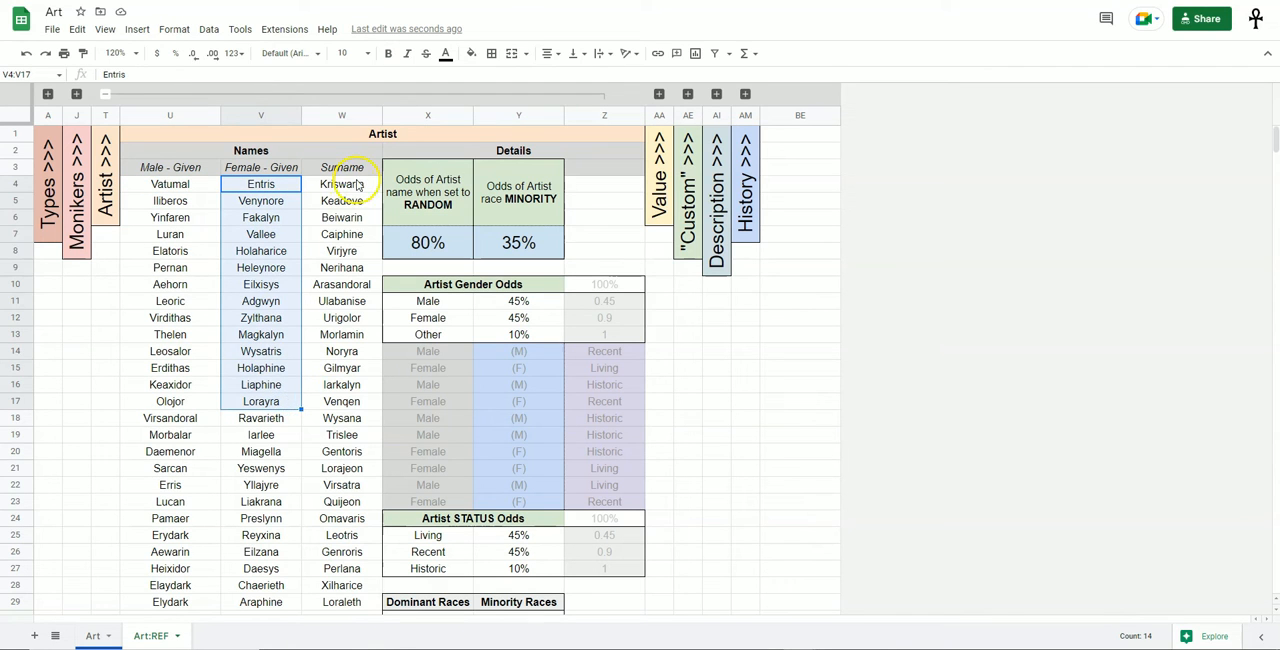
{"action": "left_click_drag", "start_coordinate": [357, 185], "coordinate": [357, 449]}
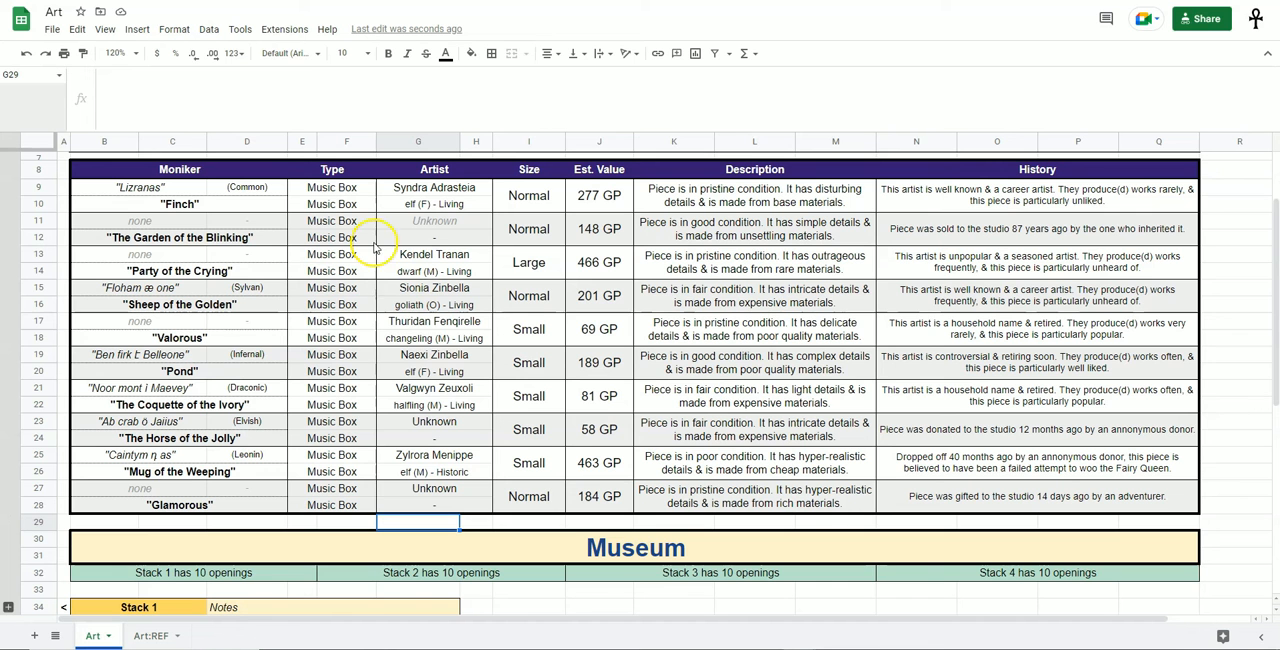
Compare a generated artist's name and gender letter on the Art sheet with the given-name and surname columns on Art:REF.
{"action": "left_click", "coordinate": [449, 309]}
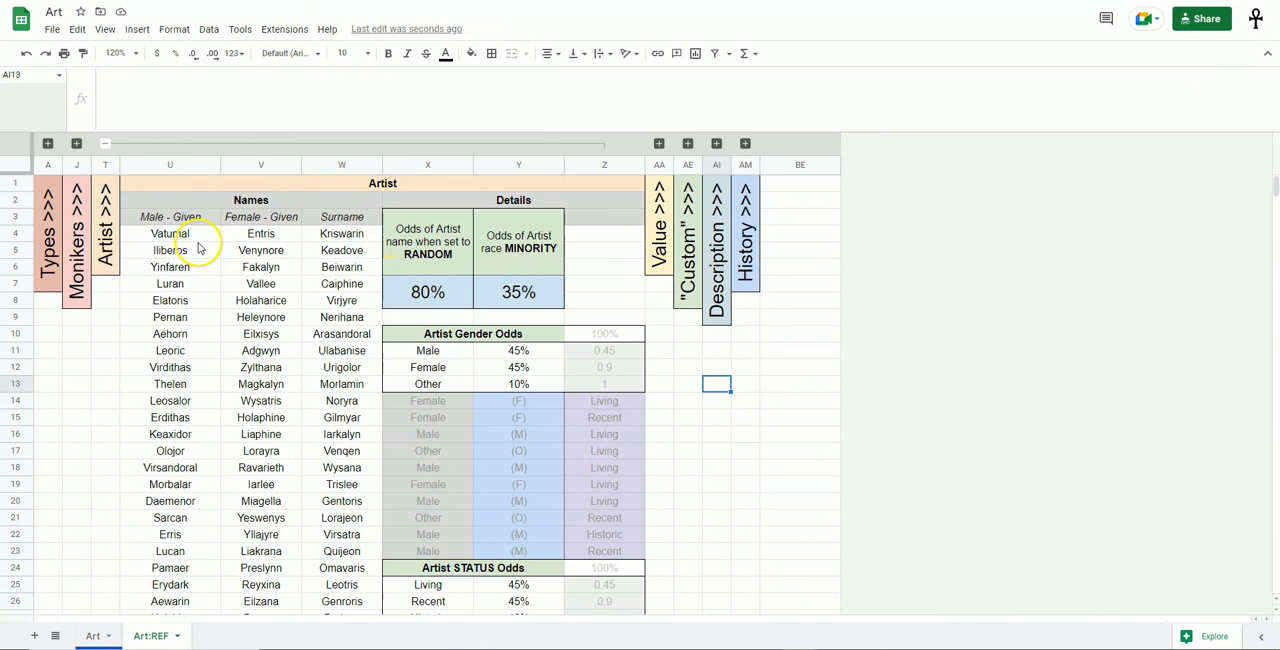
{"action": "left_click_drag", "start_coordinate": [196, 238], "coordinate": [187, 436]}
{"action": "left_click_drag", "start_coordinate": [269, 255], "coordinate": [272, 467]}
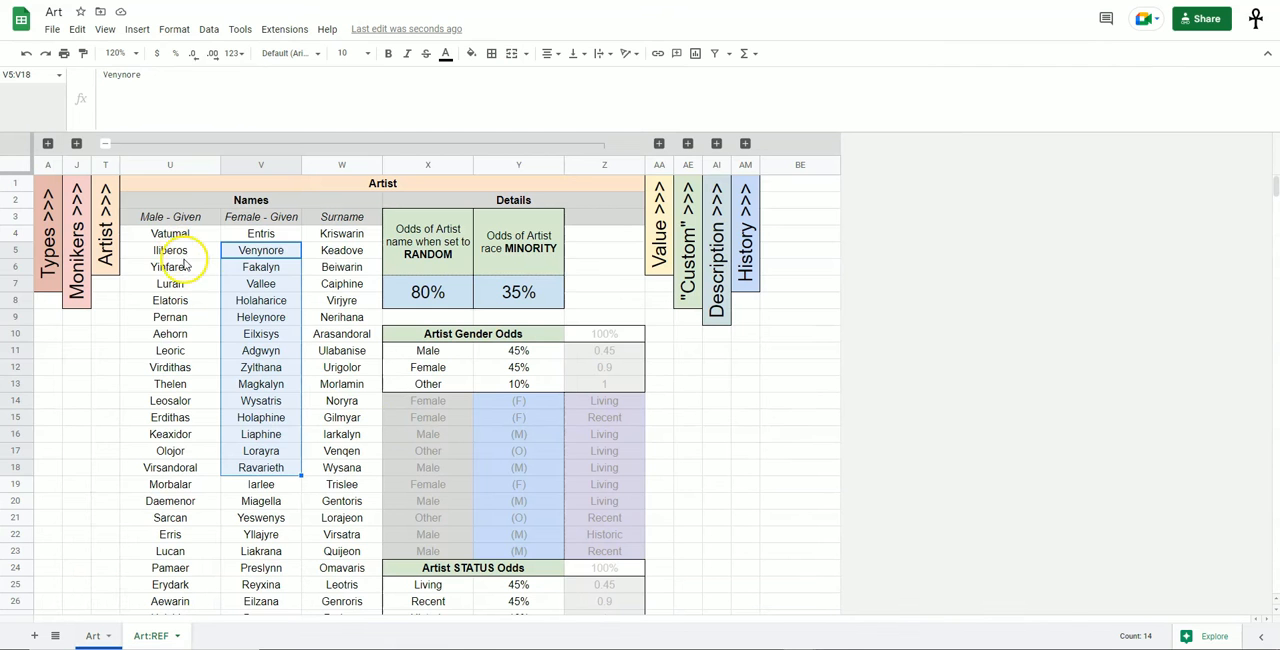
{"action": "left_click_drag", "start_coordinate": [170, 252], "coordinate": [175, 500]}
{"action": "left_click_drag", "start_coordinate": [260, 252], "coordinate": [268, 415]}
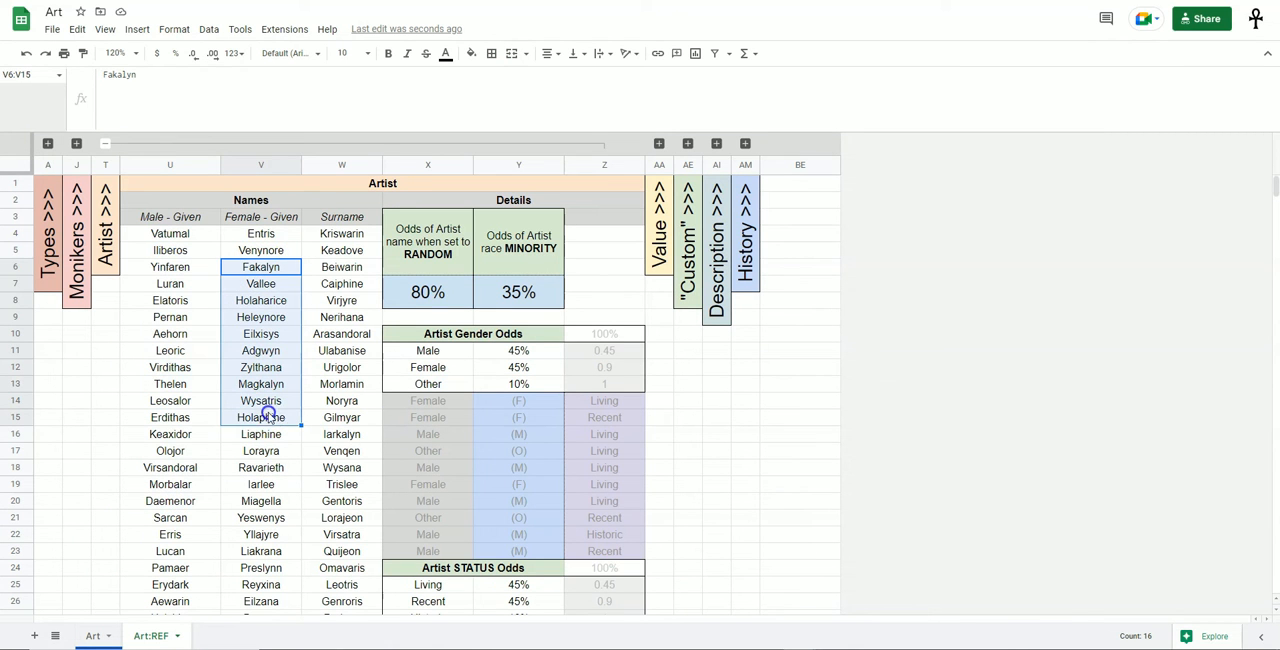
{"action": "left_click_drag", "start_coordinate": [345, 236], "coordinate": [358, 450]}
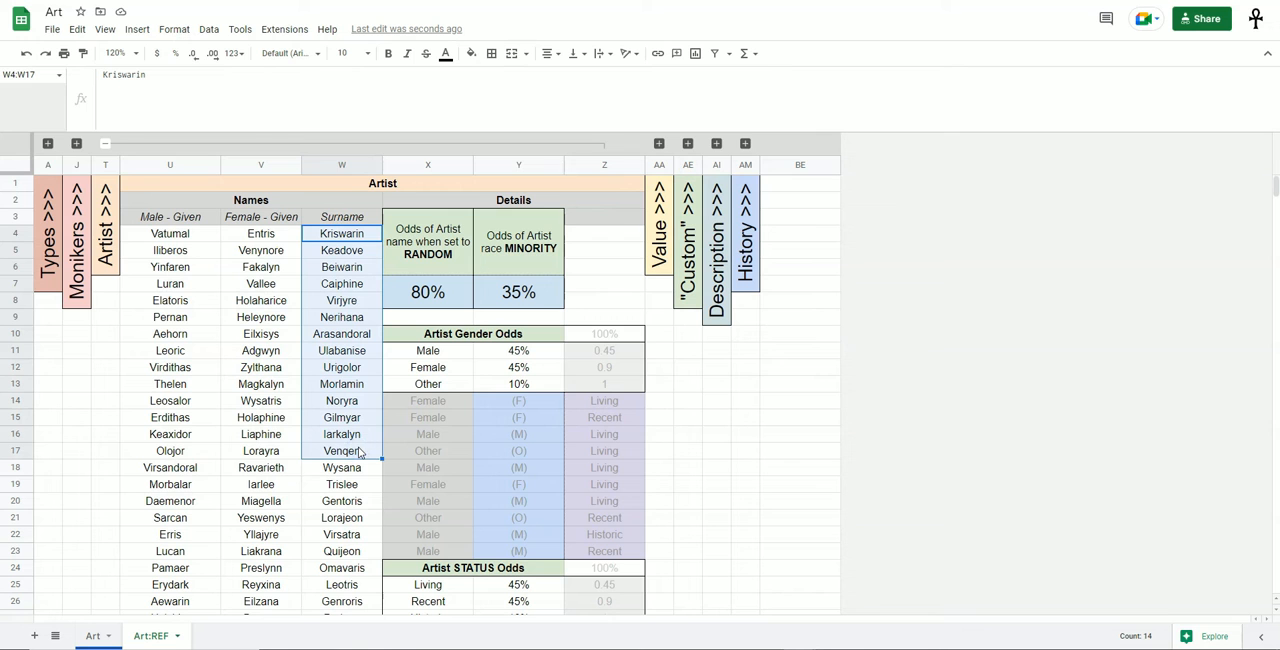
Look through the three artist name columns down to the blank cells below the last entries.
{"action": "scroll", "coordinate": [300, 380], "scroll_direction": "down", "scroll_amount": 1}
{"action": "left_click_drag", "start_coordinate": [170, 267], "coordinate": [170, 384]}
{"action": "left_click_drag", "start_coordinate": [261, 250], "coordinate": [261, 384]}
{"action": "left_click_drag", "start_coordinate": [342, 250], "coordinate": [341, 388]}
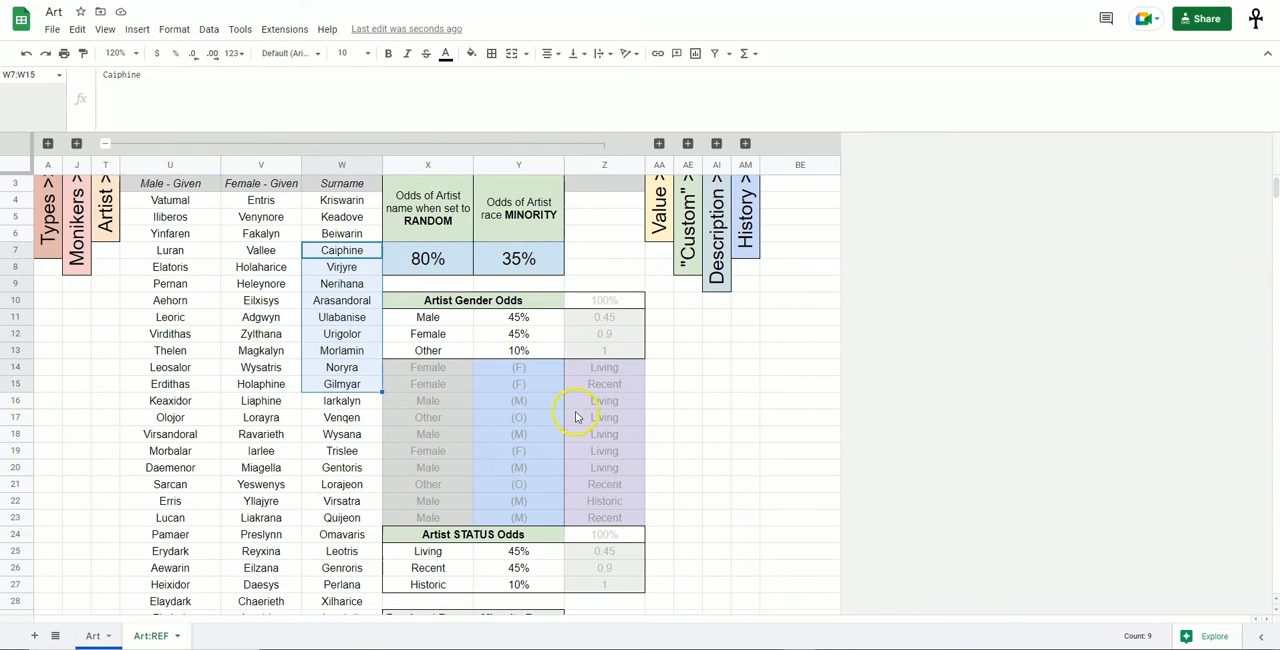
{"action": "scroll", "coordinate": [262, 360], "scroll_direction": "up", "scroll_amount": 2}
{"action": "scroll", "coordinate": [268, 322], "scroll_direction": "down", "scroll_amount": 15}
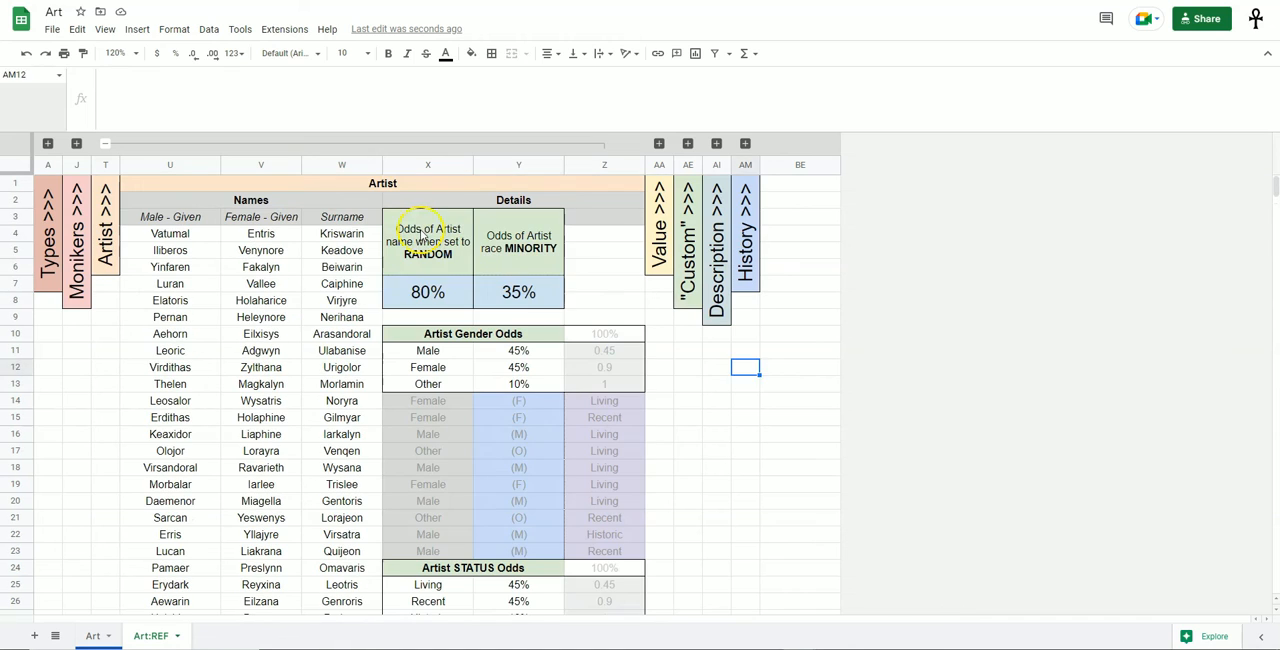
Inspect the odds of an artist name when set to RANDOM and keep the Art sheet's Artist option on Random.
{"action": "left_click_drag", "start_coordinate": [428, 236], "coordinate": [525, 293]}
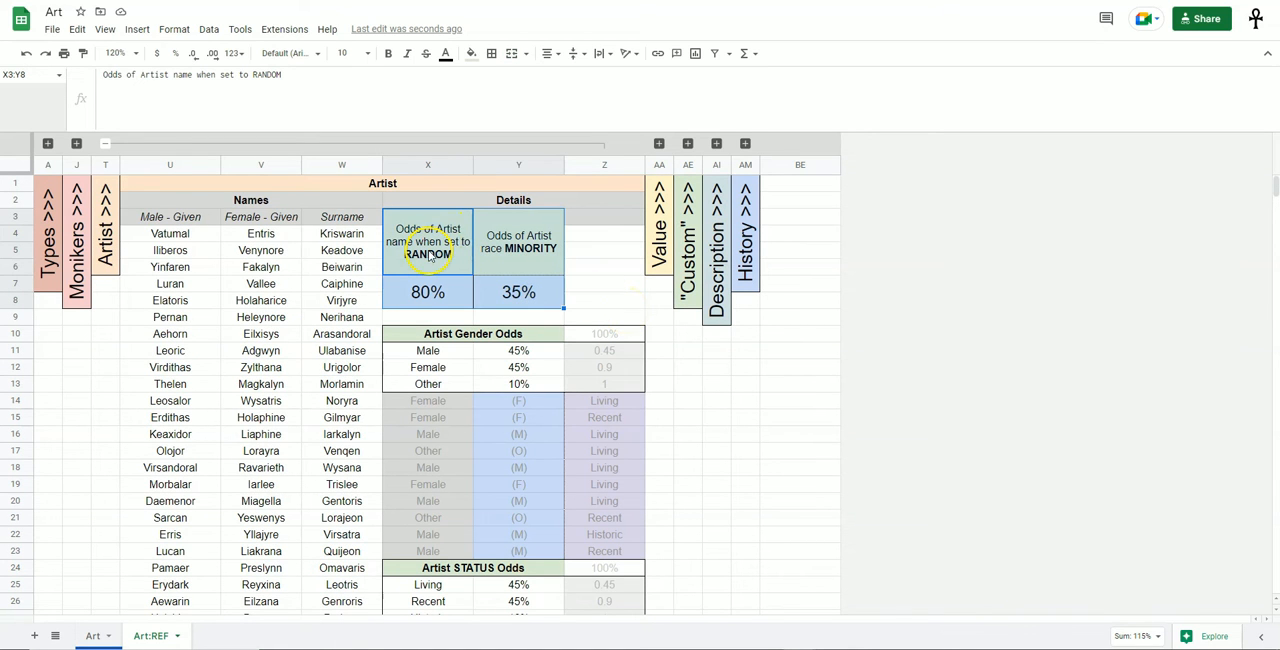
{"action": "left_click", "coordinate": [590, 265]}
{"action": "left_click", "coordinate": [452, 291]}
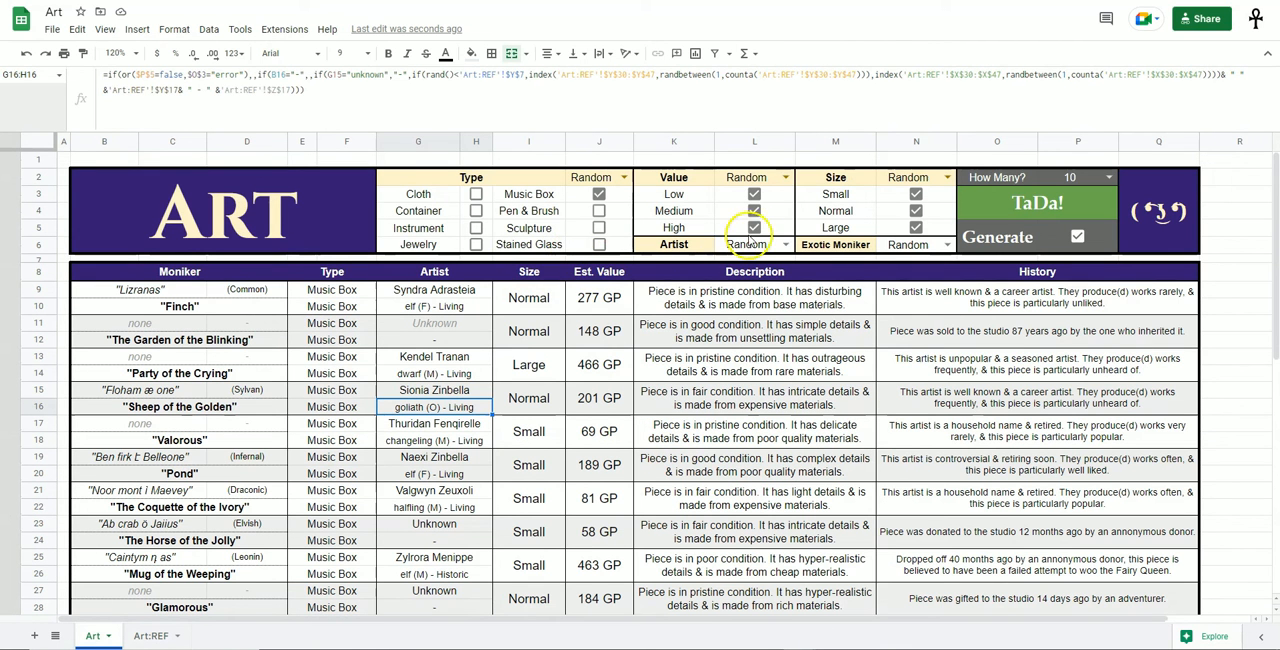
{"action": "left_click", "coordinate": [789, 243]}
{"action": "left_click", "coordinate": [740, 263]}
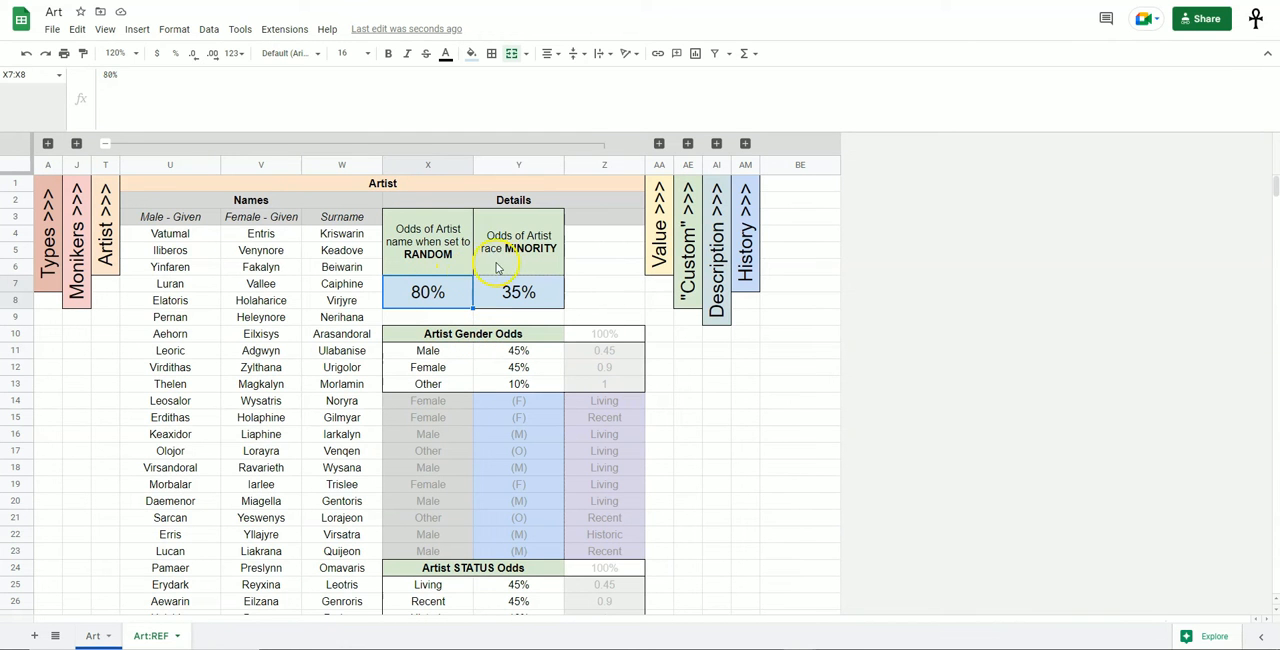
Inspect the artist race MINORITY odds and the Dominant Races and Minority Races lists, including their blank cells.
{"action": "left_click", "coordinate": [549, 298]}
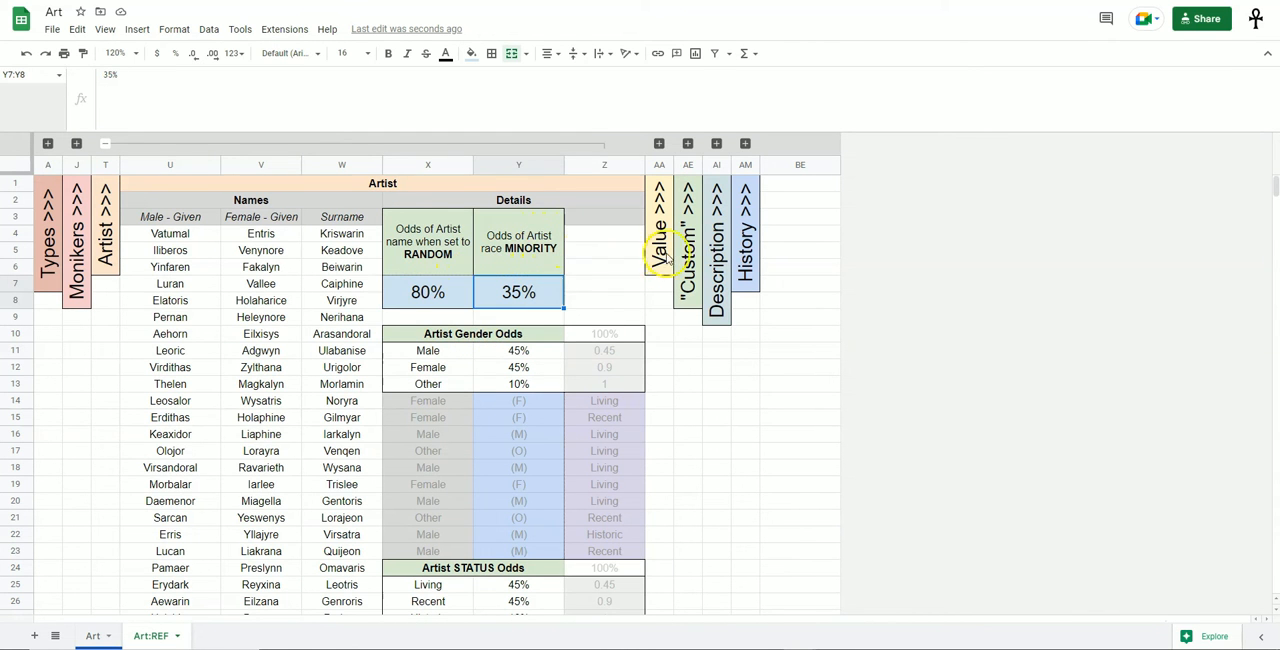
{"action": "scroll", "coordinate": [671, 259], "scroll_direction": "down", "scroll_amount": 4}
{"action": "scroll", "coordinate": [660, 285], "scroll_direction": "up", "scroll_amount": 1}
{"action": "scroll", "coordinate": [660, 285], "scroll_direction": "down", "scroll_amount": 2}
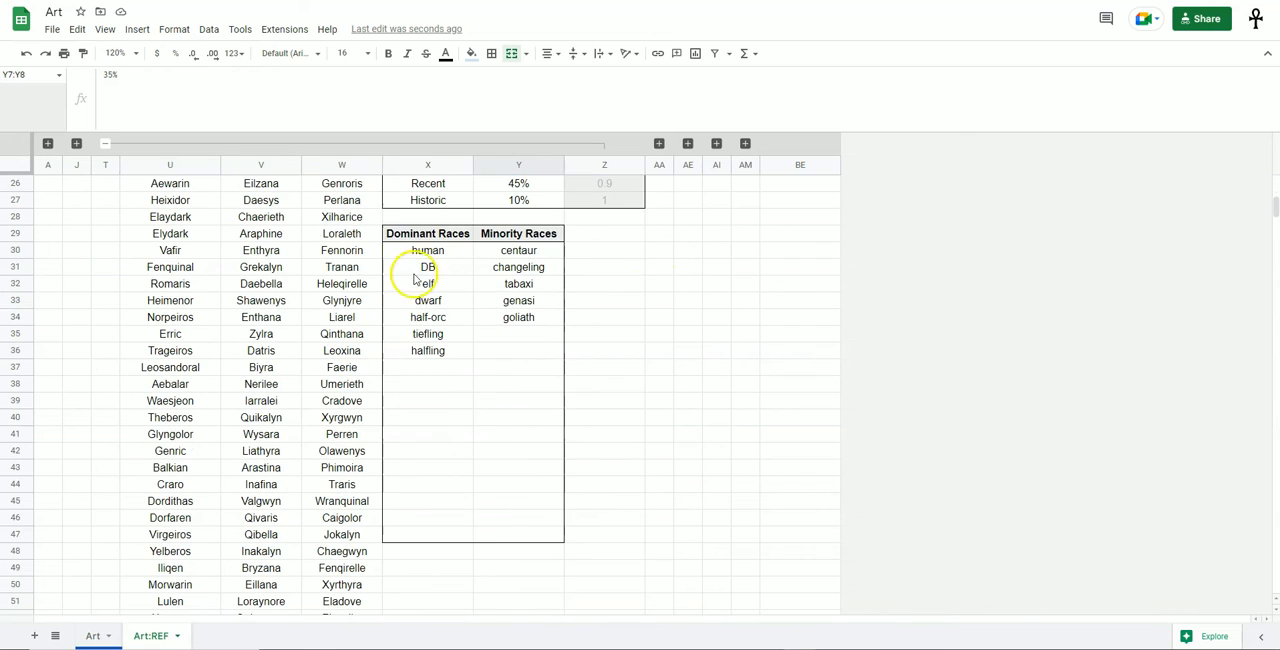
{"action": "left_click_drag", "start_coordinate": [450, 250], "coordinate": [446, 517]}
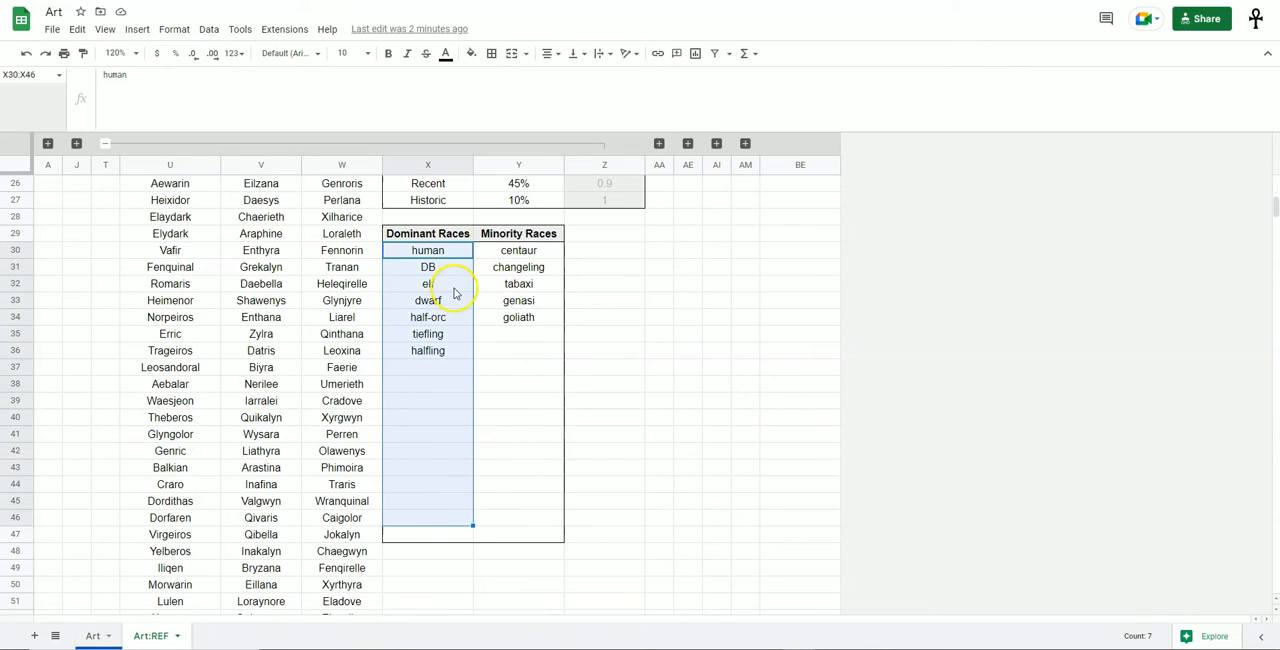
{"action": "left_click_drag", "start_coordinate": [520, 256], "coordinate": [517, 480]}
{"action": "left_click", "coordinate": [660, 337]}
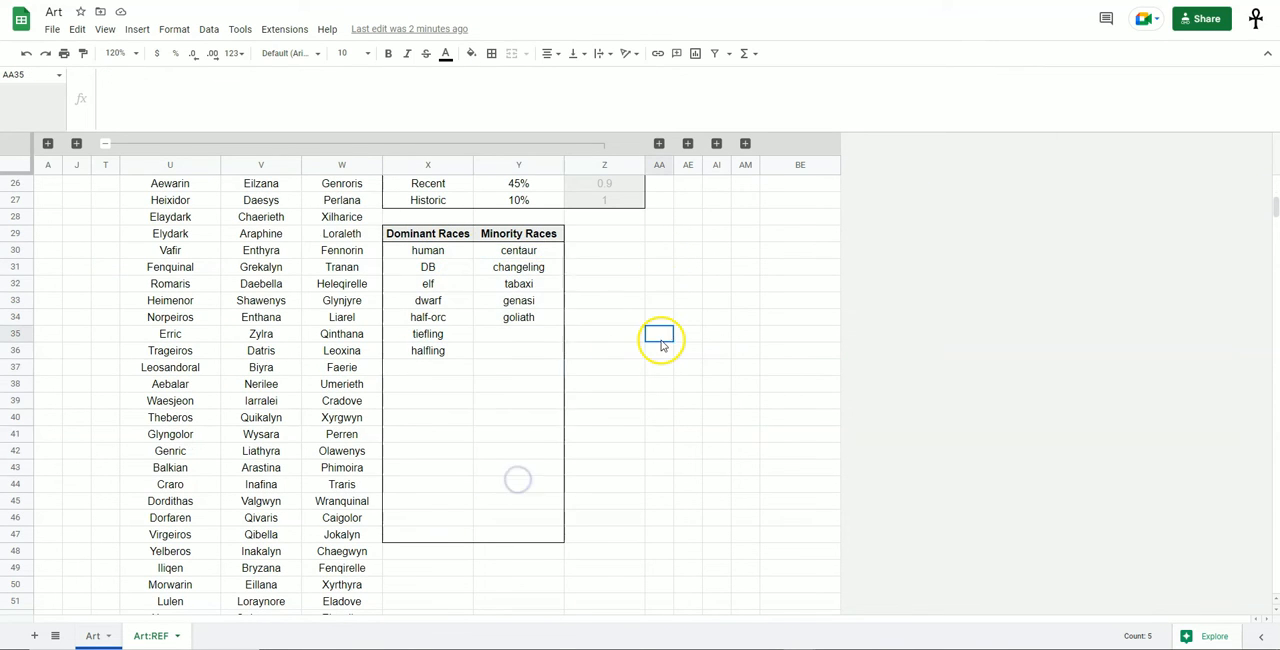
{"action": "scroll", "coordinate": [663, 347], "scroll_direction": "up", "scroll_amount": 3}
{"action": "scroll", "coordinate": [662, 348], "scroll_direction": "up", "scroll_amount": 5}
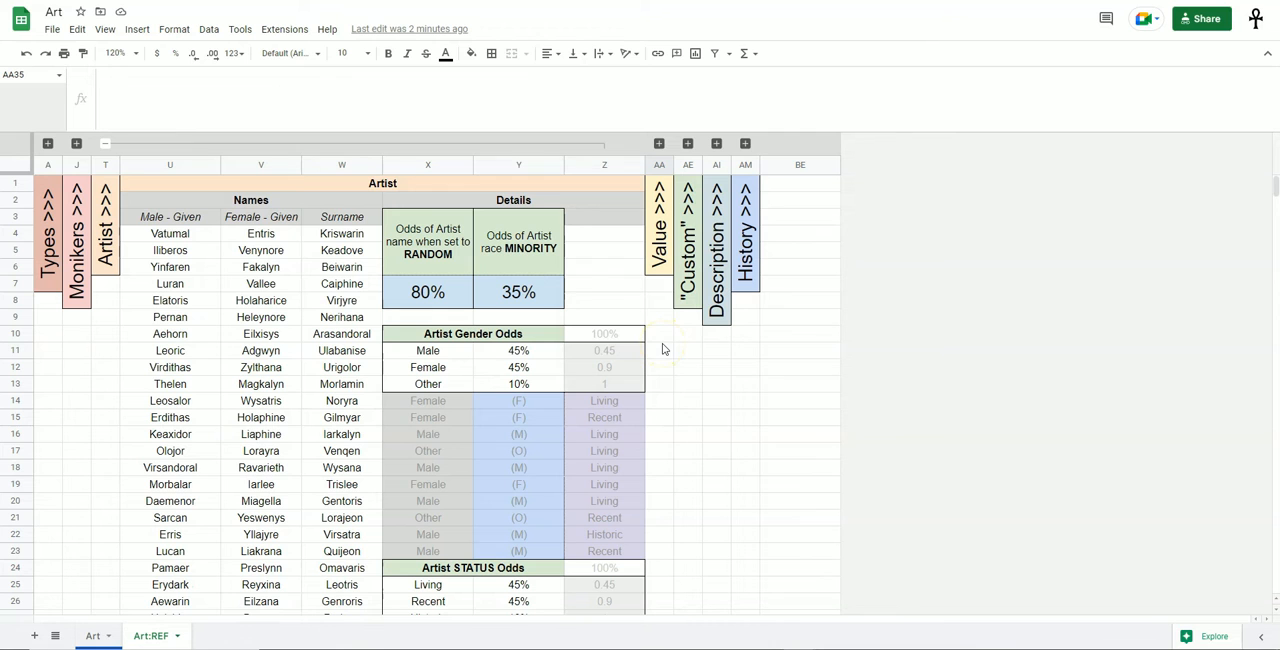
Check the minority race percentage cell against the Dominant and Minority Races columns again.
{"action": "left_click", "coordinate": [490, 293]}
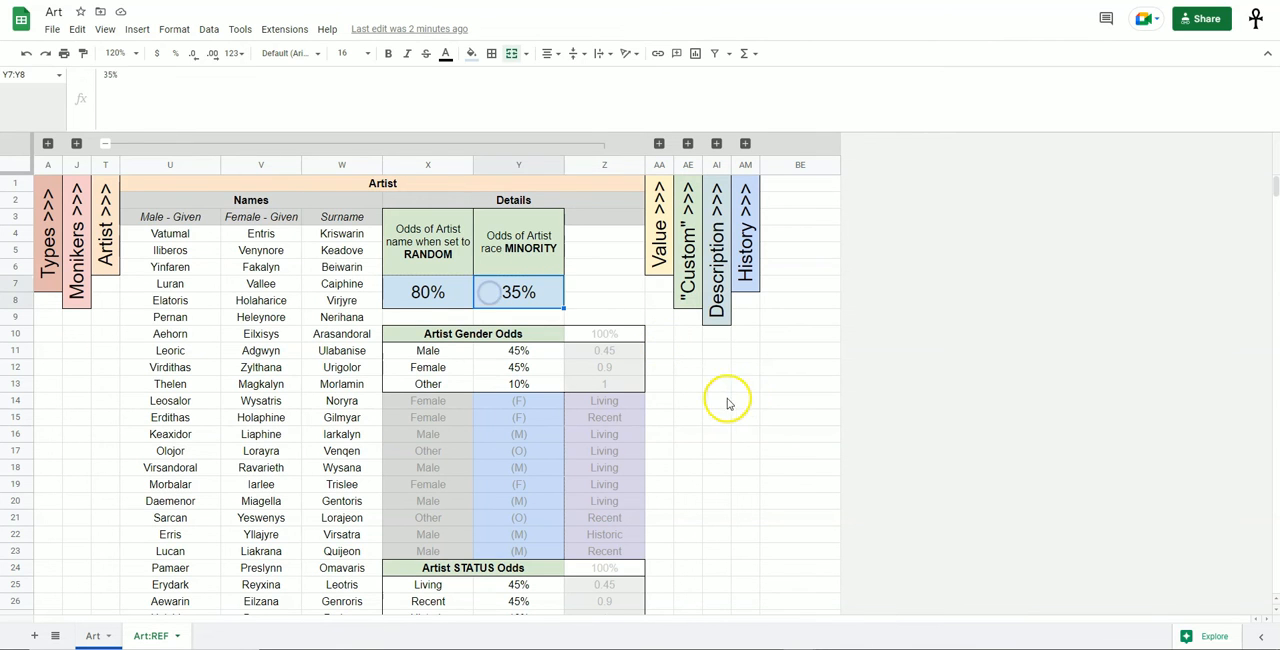
{"action": "scroll", "coordinate": [705, 411], "scroll_direction": "down", "scroll_amount": 3}
{"action": "scroll", "coordinate": [705, 411], "scroll_direction": "down", "scroll_amount": 4}
{"action": "left_click_drag", "start_coordinate": [457, 283], "coordinate": [456, 486]}
{"action": "left_click_drag", "start_coordinate": [518, 288], "coordinate": [531, 486]}
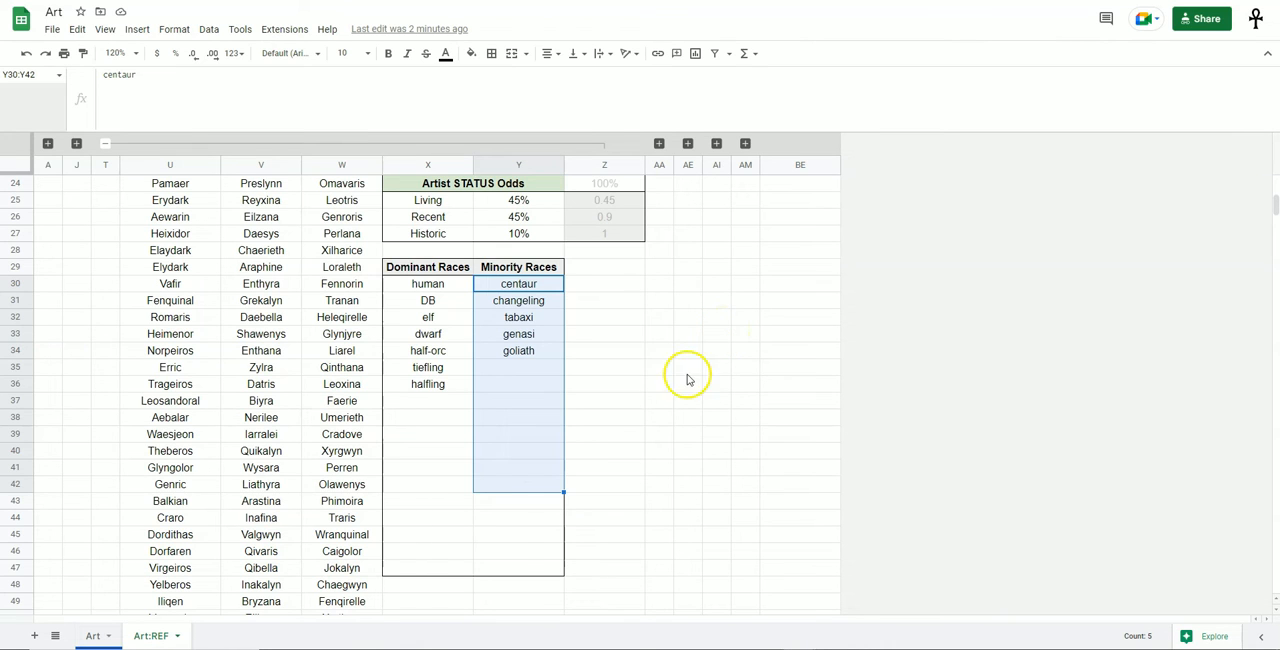
Examine the Male, Female and Other percentages under Artist Gender Odds and the cell that sums them.
{"action": "scroll", "coordinate": [686, 374], "scroll_direction": "up", "scroll_amount": 5}
{"action": "left_click_drag", "start_coordinate": [428, 300], "coordinate": [604, 334]}
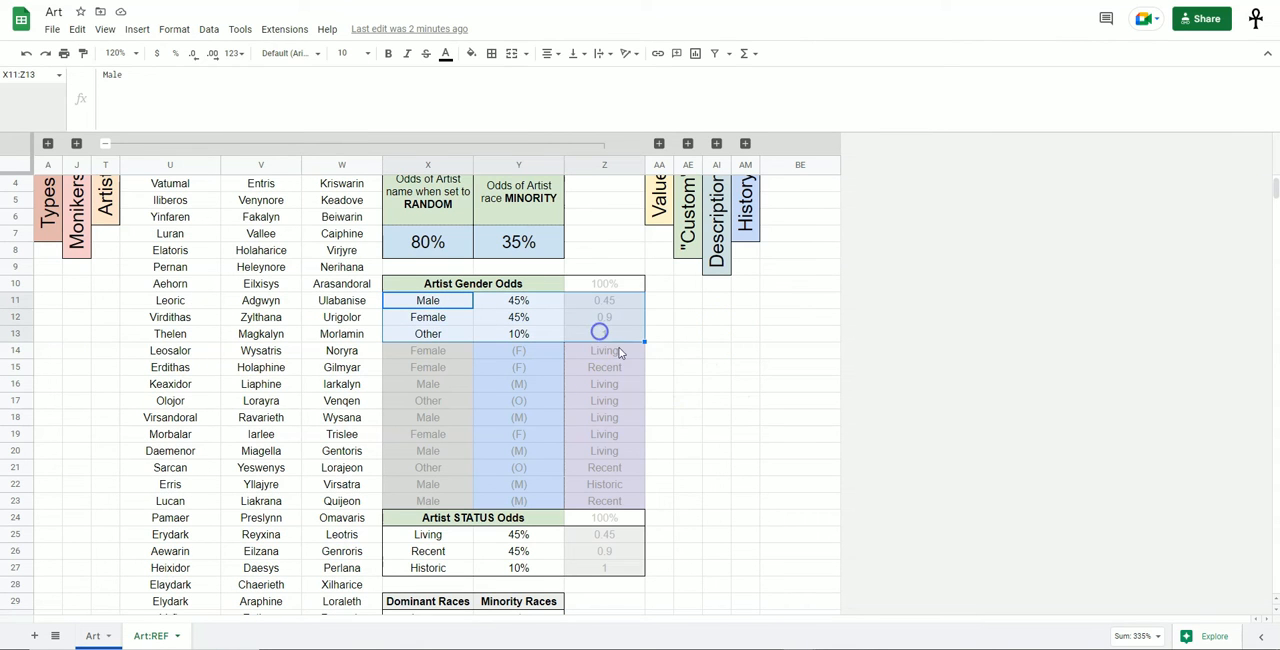
{"action": "left_click", "coordinate": [686, 401]}
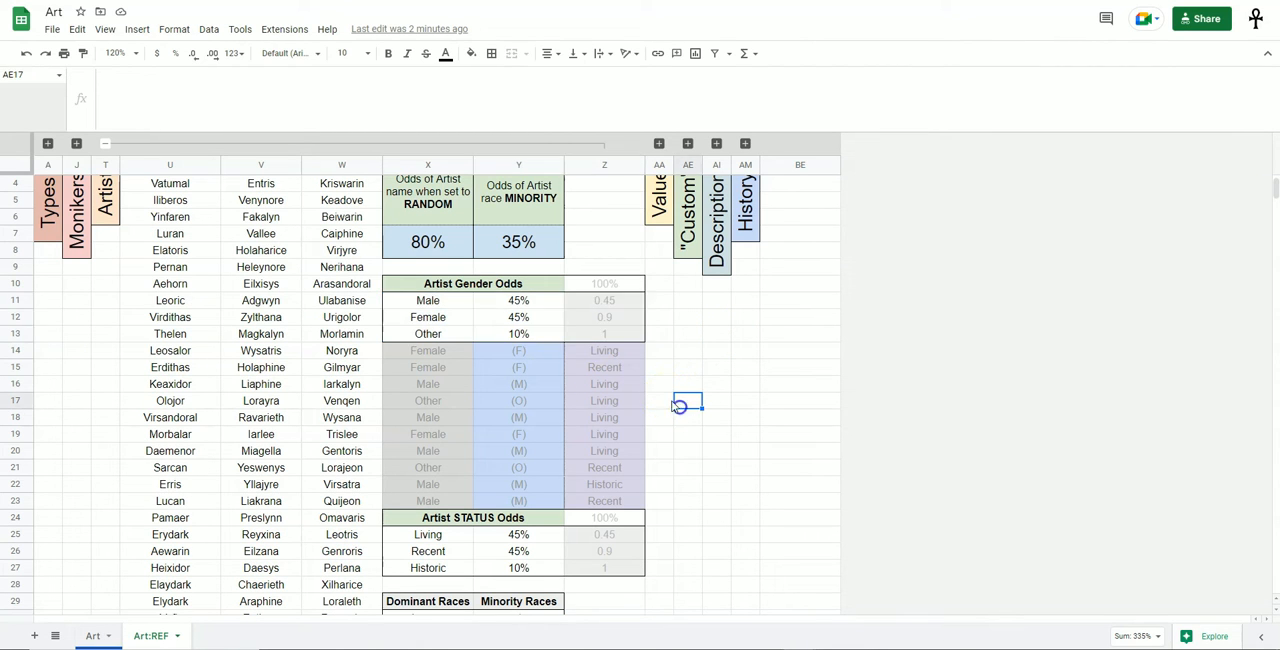
{"action": "left_click", "coordinate": [524, 303]}
{"action": "left_click", "coordinate": [530, 318]}
{"action": "left_click", "coordinate": [532, 334]}
{"action": "left_click_drag", "start_coordinate": [536, 305], "coordinate": [538, 343]}
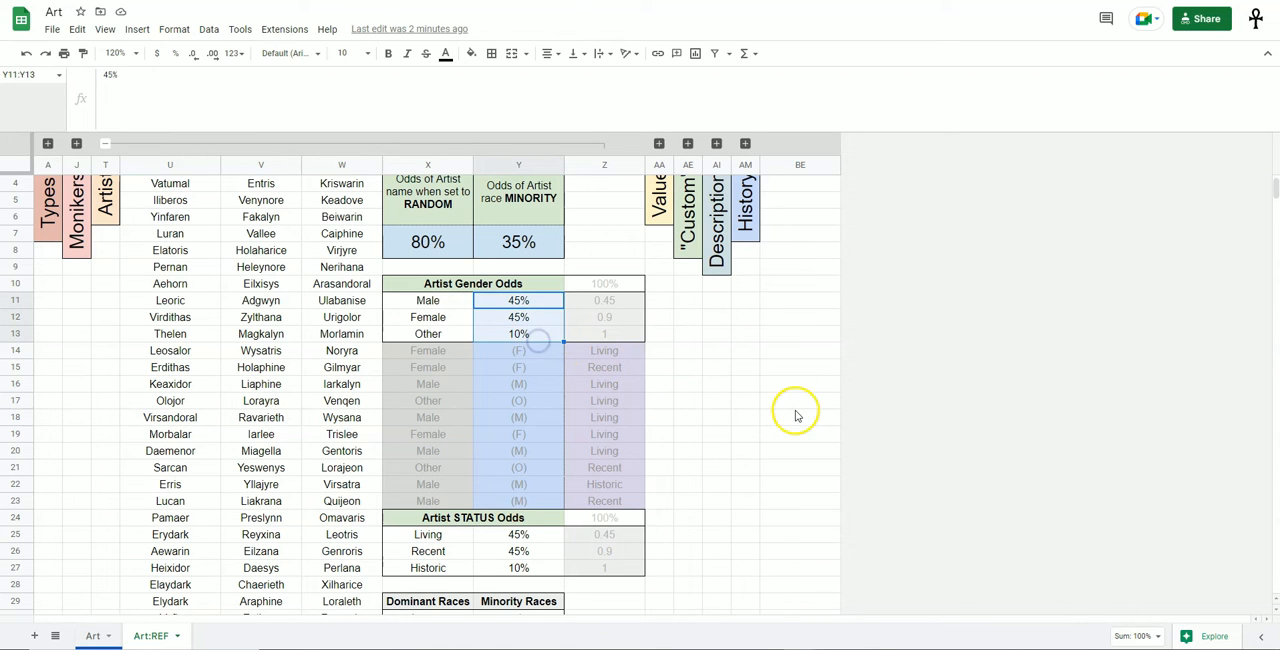
{"action": "left_click", "coordinate": [632, 284]}
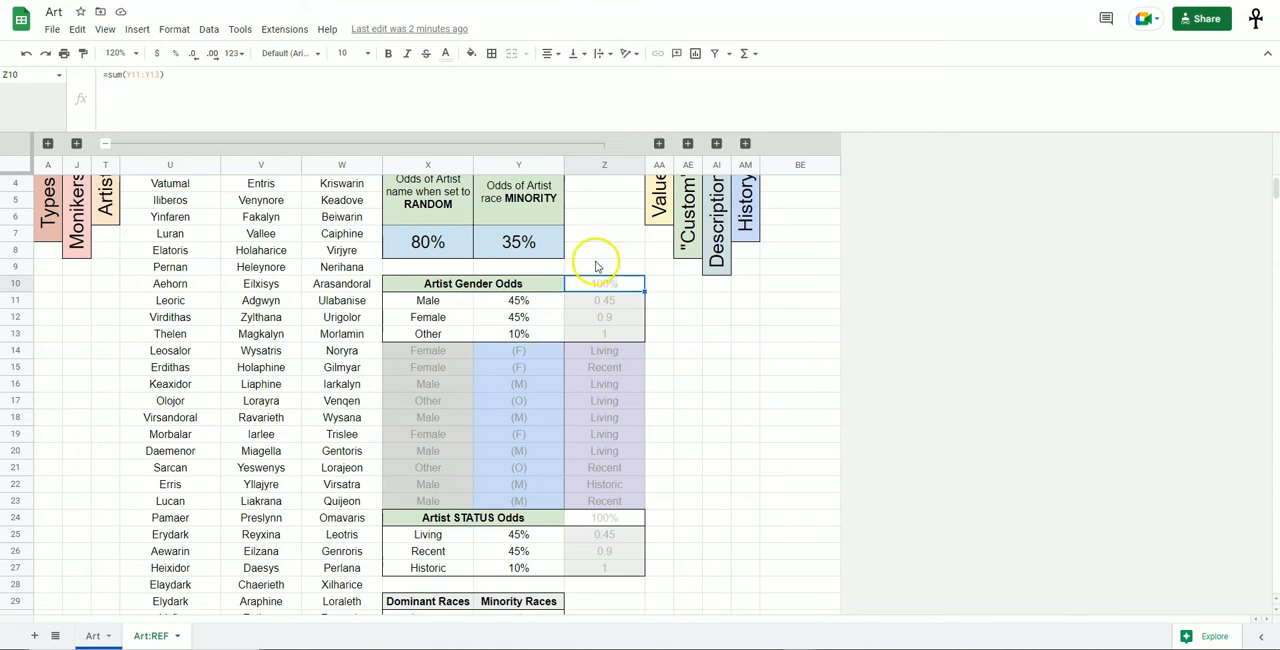
Examine the Artist STATUS Odds table with its Living, Recent and Historic percentages.
{"action": "scroll", "coordinate": [676, 380], "scroll_direction": "down", "scroll_amount": 1}
{"action": "left_click_drag", "start_coordinate": [460, 318], "coordinate": [632, 468]}
{"action": "scroll", "coordinate": [720, 443], "scroll_direction": "down", "scroll_amount": 3}
{"action": "scroll", "coordinate": [720, 443], "scroll_direction": "up", "scroll_amount": 2}
{"action": "left_click_drag", "start_coordinate": [452, 418], "coordinate": [607, 467]}
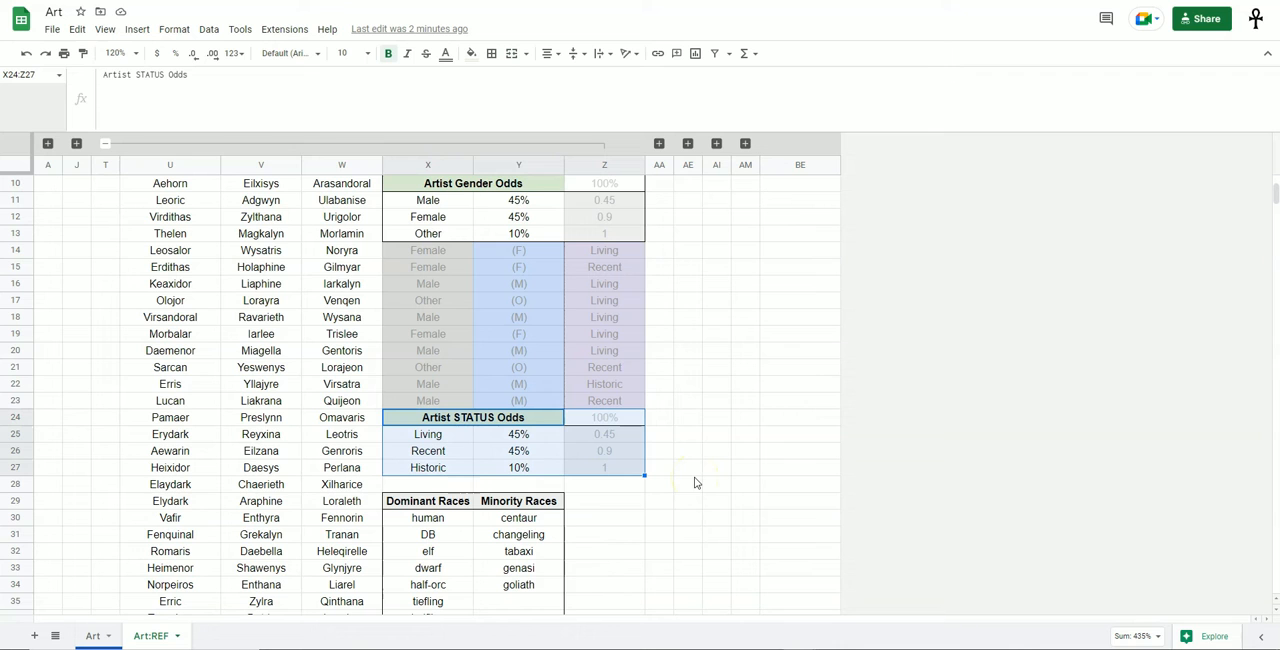
{"action": "left_click_drag", "start_coordinate": [449, 433], "coordinate": [530, 466]}
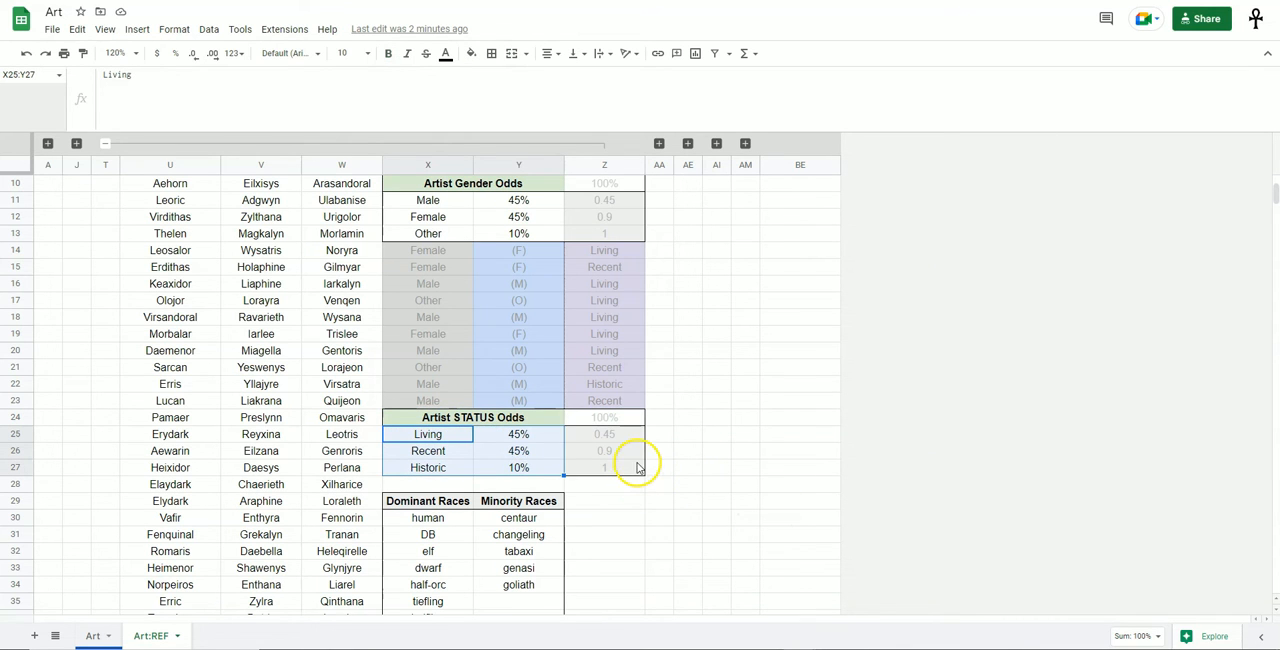
Collapse the Artist column group and expand the Value column group.
{"action": "scroll", "coordinate": [645, 480], "scroll_direction": "up", "scroll_amount": 4}
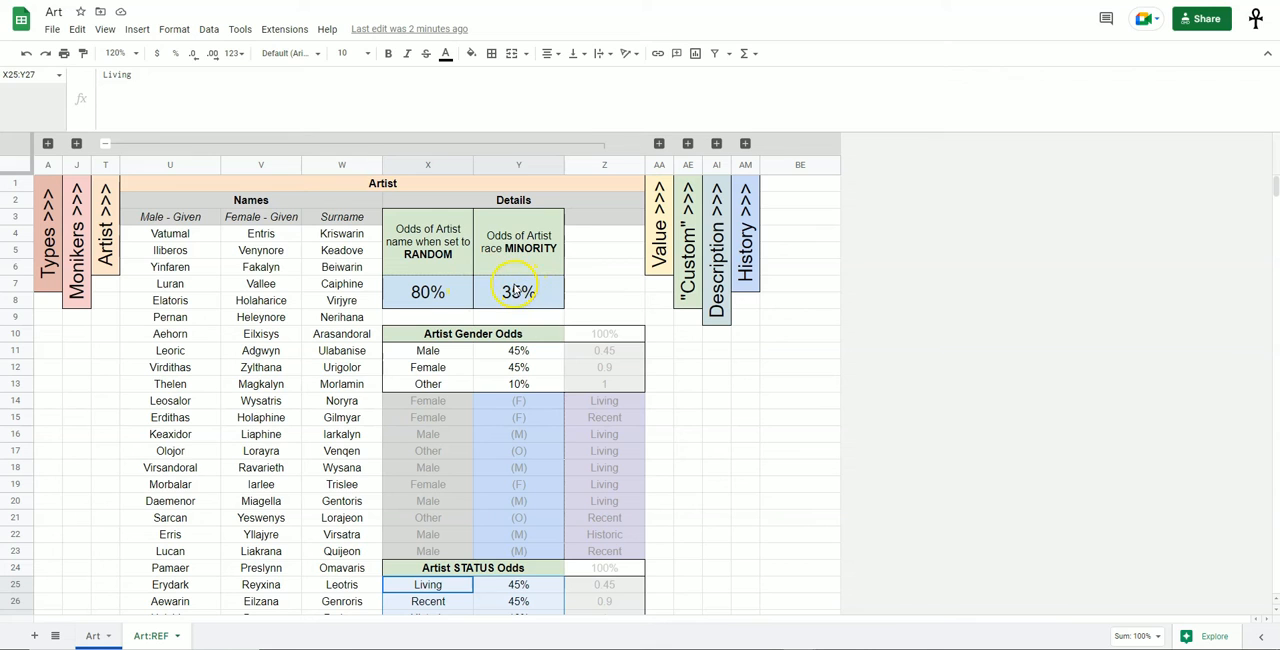
{"action": "left_click", "coordinate": [105, 143]}
{"action": "left_click", "coordinate": [134, 143]}
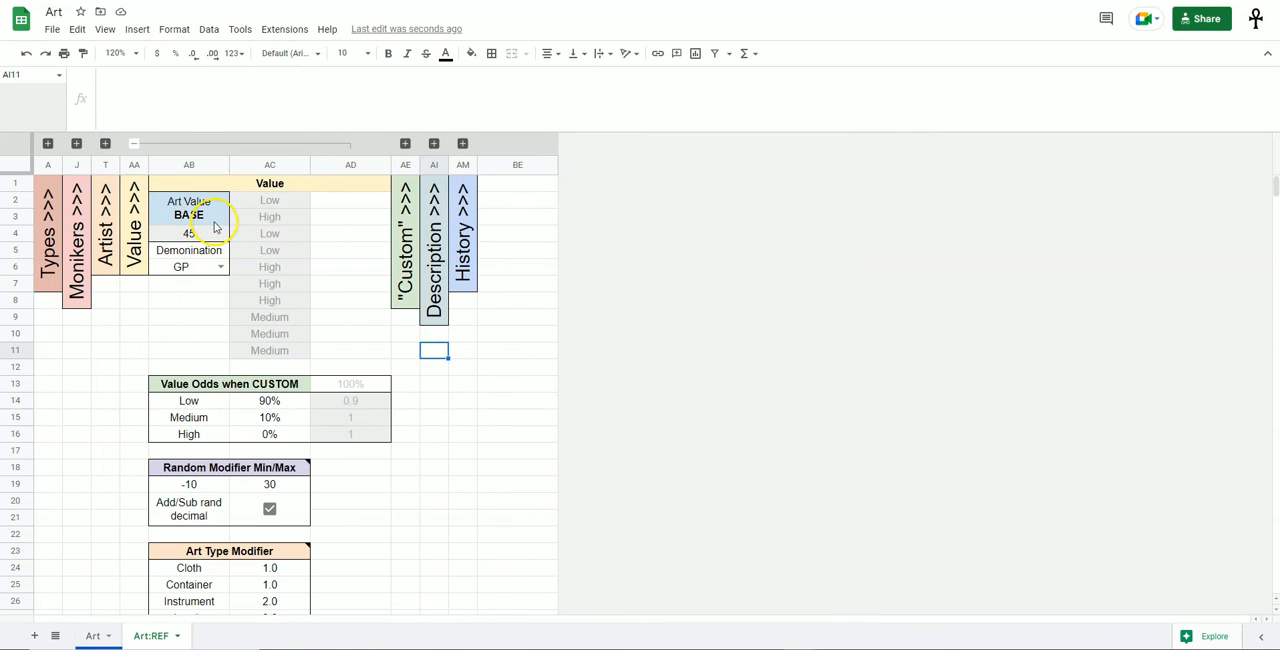
Inspect the Art Value BASE cell, the denomination choices and the generated Low, Medium and High column.
{"action": "left_click", "coordinate": [208, 233]}
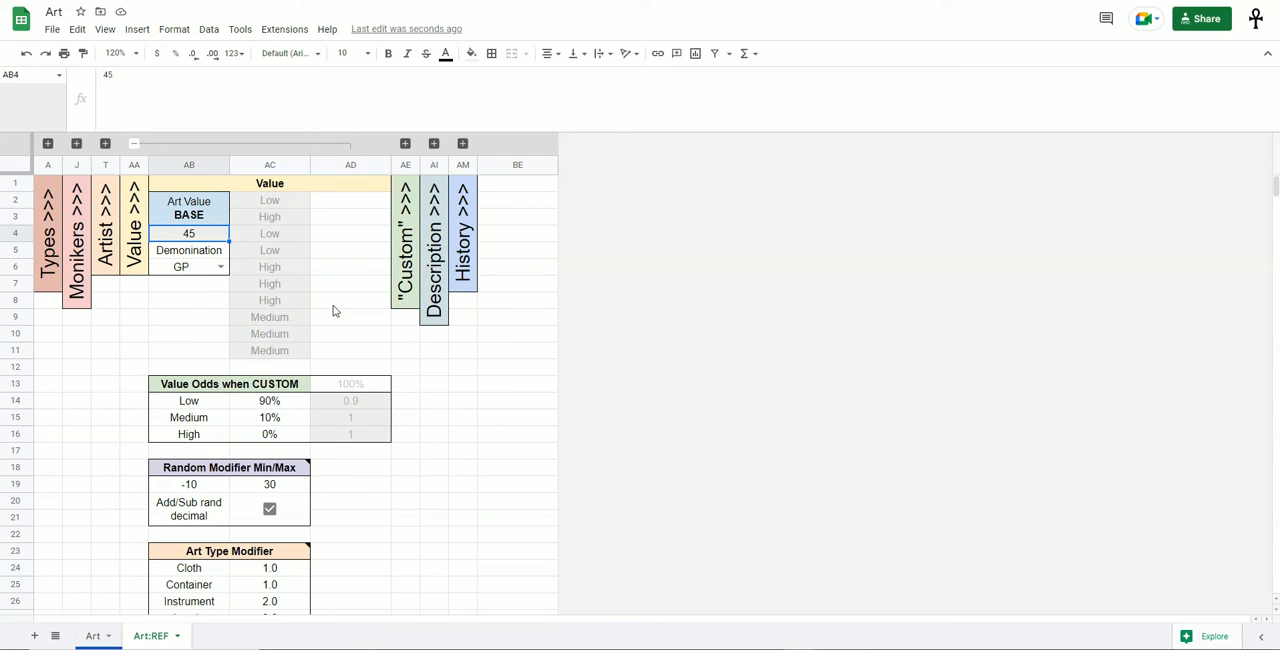
{"action": "left_click", "coordinate": [220, 266]}
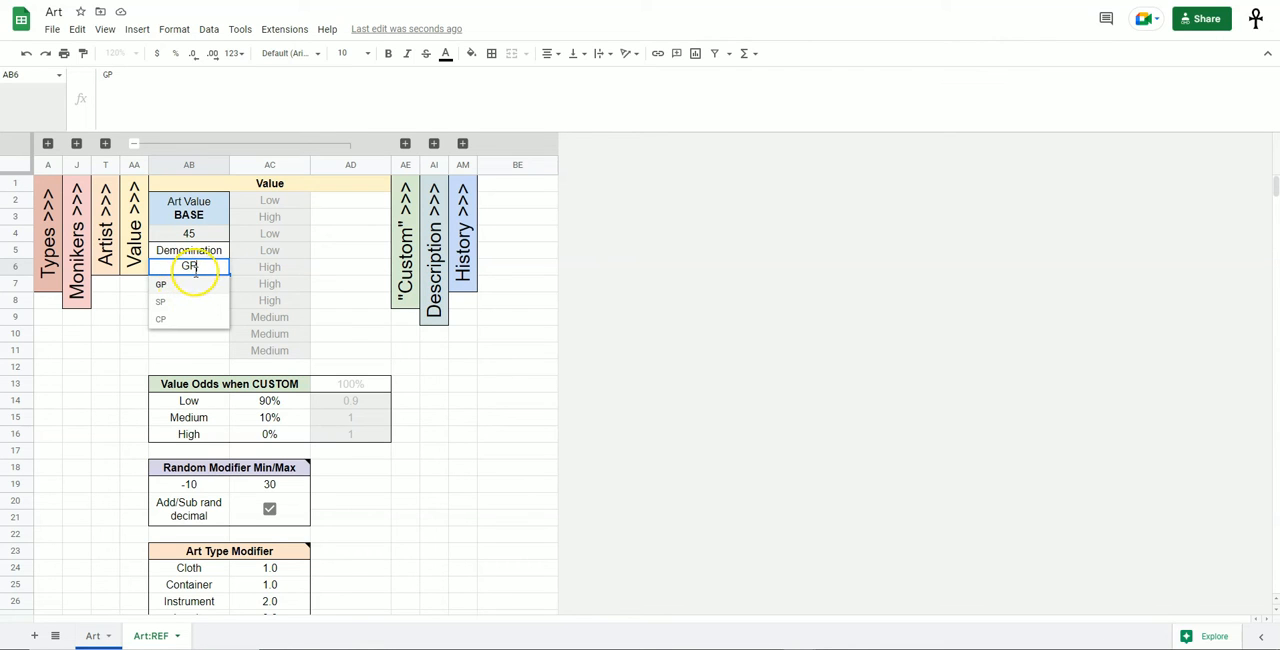
{"action": "left_click", "coordinate": [318, 266]}
{"action": "left_click_drag", "start_coordinate": [297, 202], "coordinate": [300, 354]}
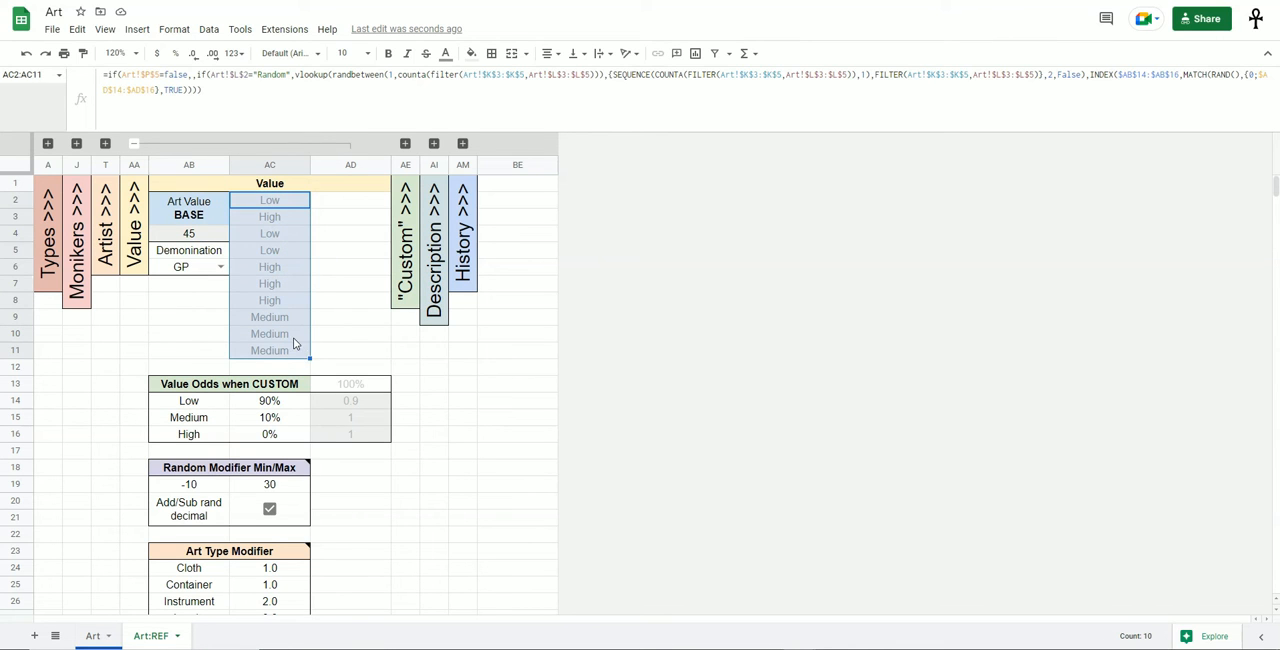
Set the Value option on the Art sheet to Custom and check the Low percentage under Value Odds when CUSTOM on Art:REF.
{"action": "left_click_drag", "start_coordinate": [190, 401], "coordinate": [286, 437]}
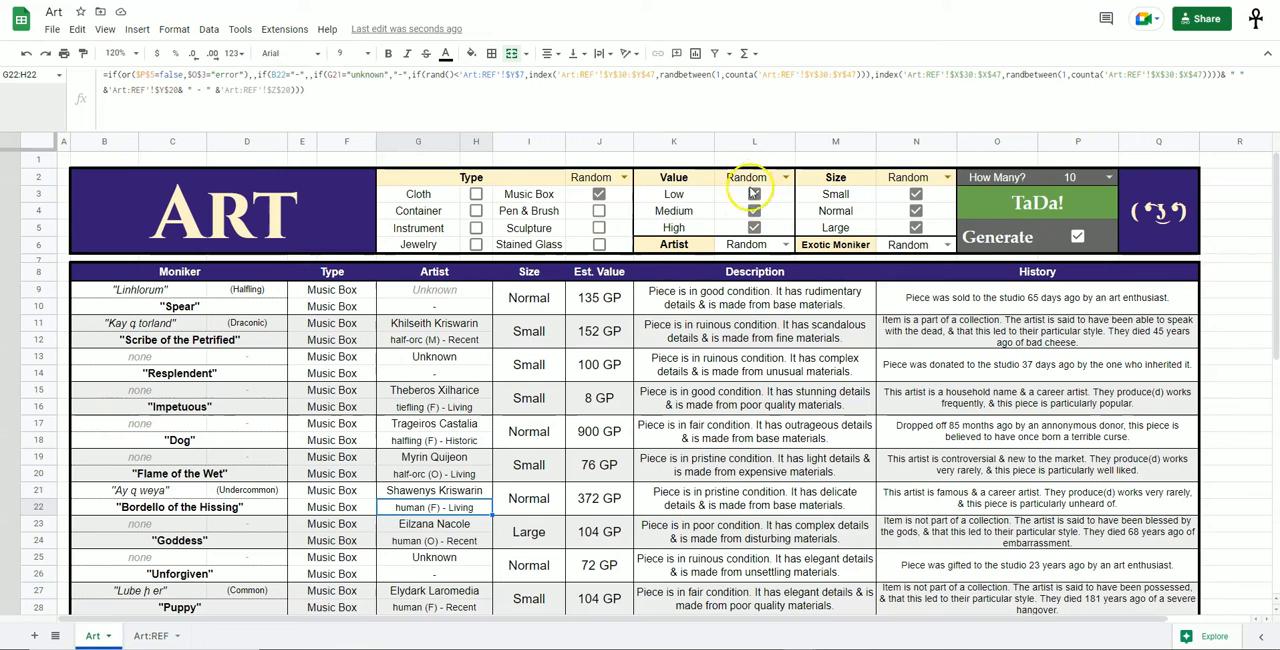
{"action": "left_click", "coordinate": [786, 177]}
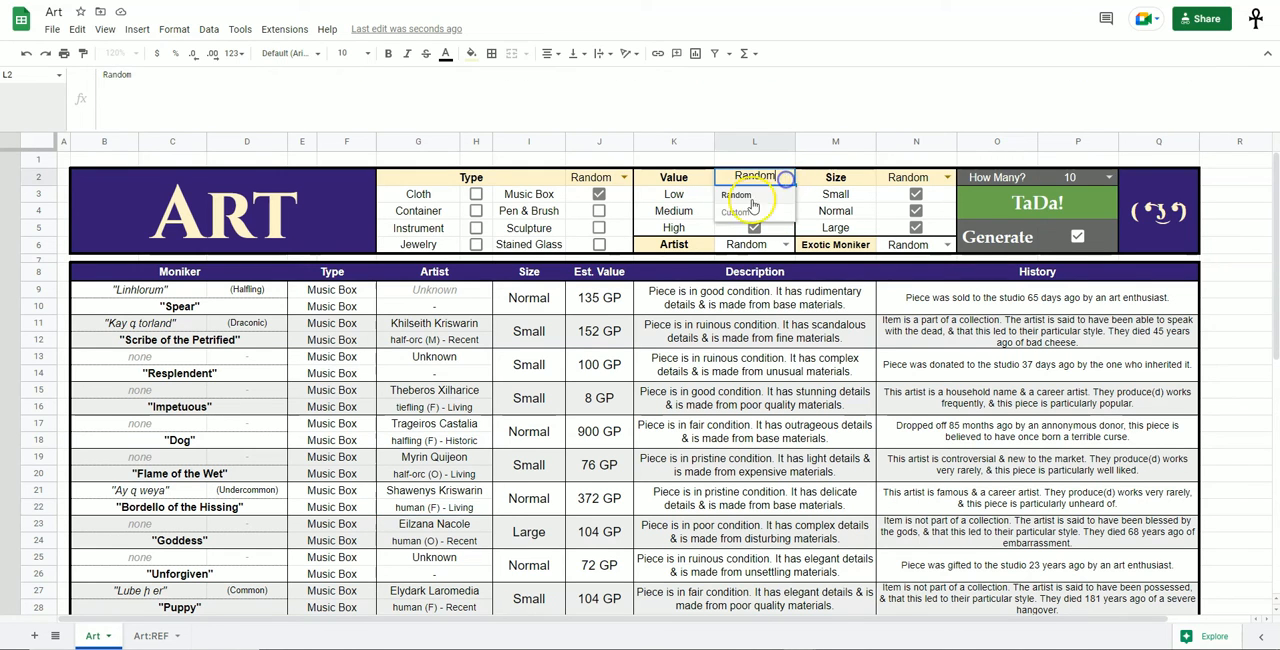
{"action": "left_click", "coordinate": [737, 212]}
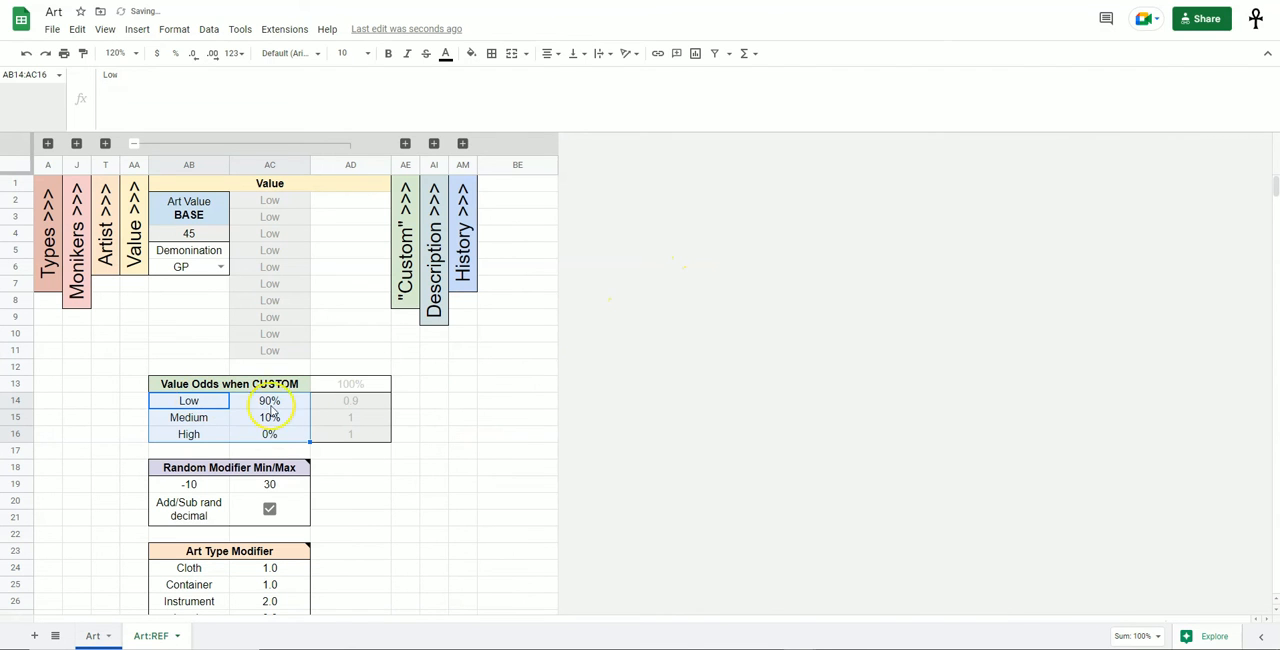
{"action": "left_click", "coordinate": [283, 401]}
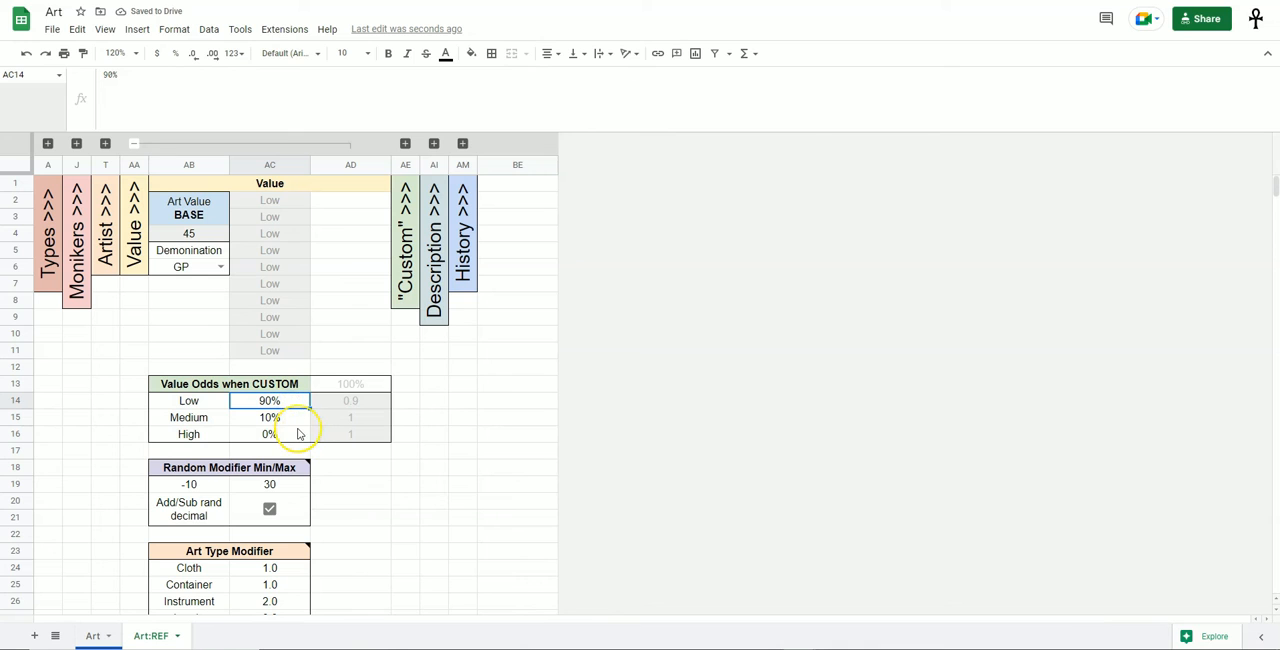
Check the Medium and High percentages under Value Odds when CUSTOM and the minimum and maximum of Random Modifier Min/Max.
{"action": "left_click", "coordinate": [297, 424]}
{"action": "left_click", "coordinate": [302, 438]}
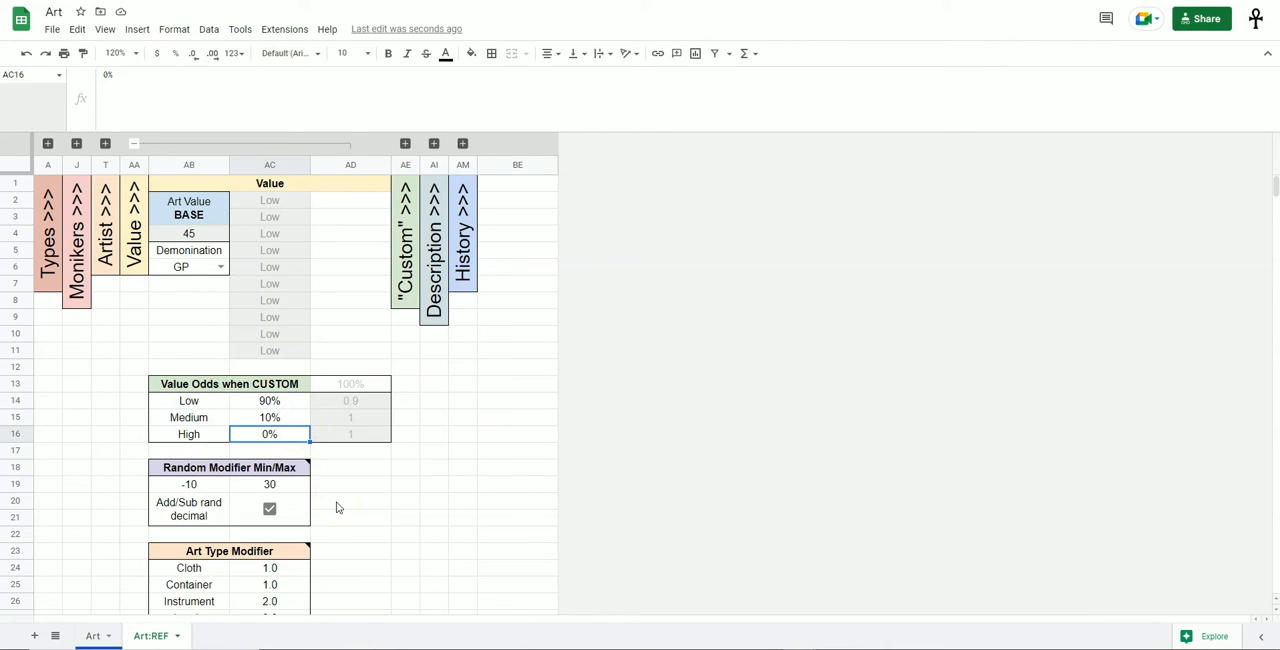
{"action": "scroll", "coordinate": [336, 508], "scroll_direction": "down", "scroll_amount": 2}
{"action": "left_click_drag", "start_coordinate": [225, 386], "coordinate": [289, 443]}
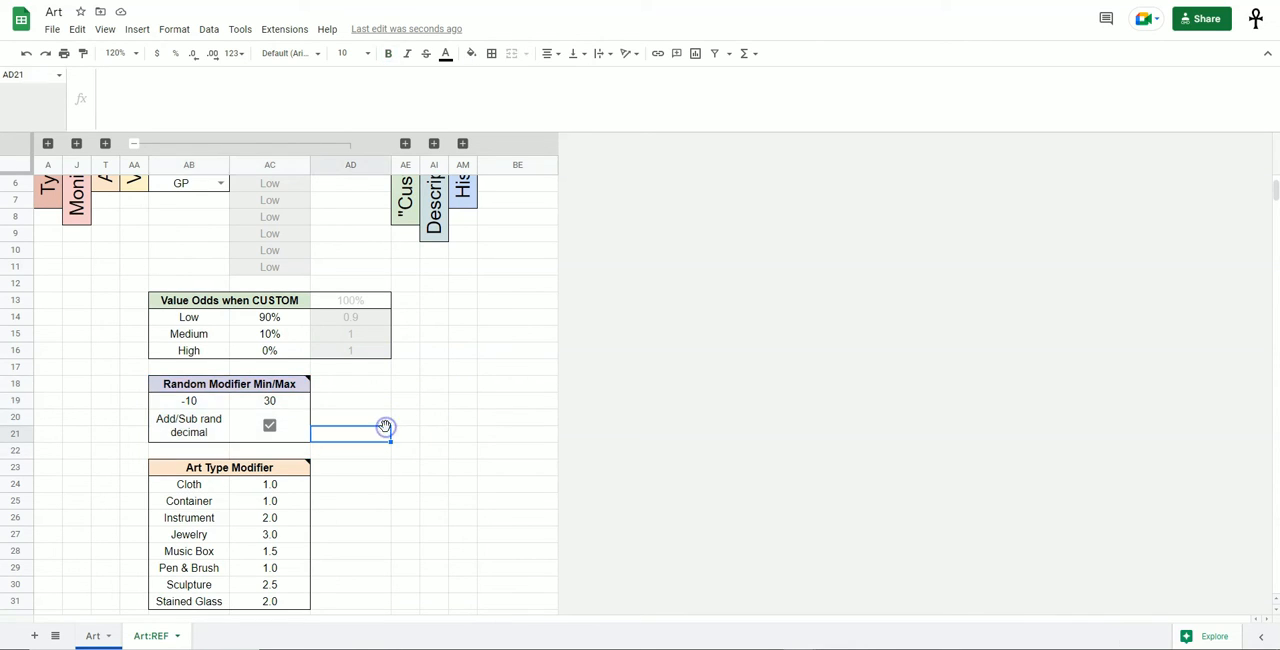
{"action": "left_click_drag", "start_coordinate": [223, 403], "coordinate": [258, 401]}
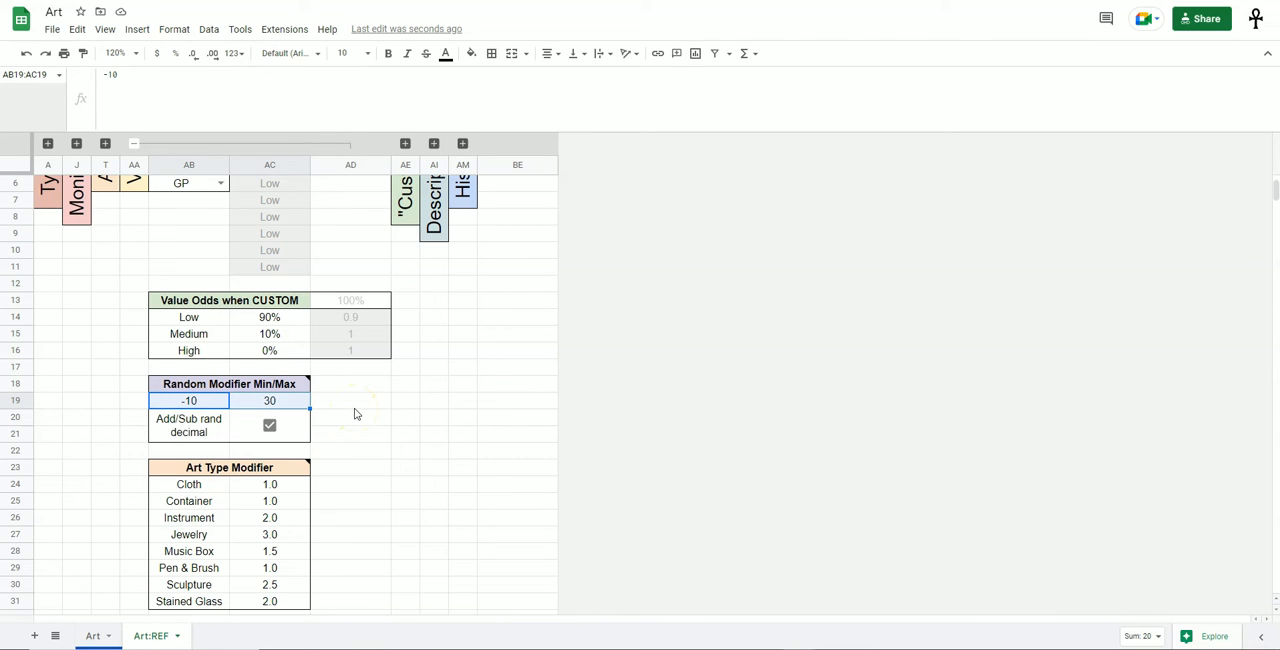
{"action": "left_click", "coordinate": [189, 400]}
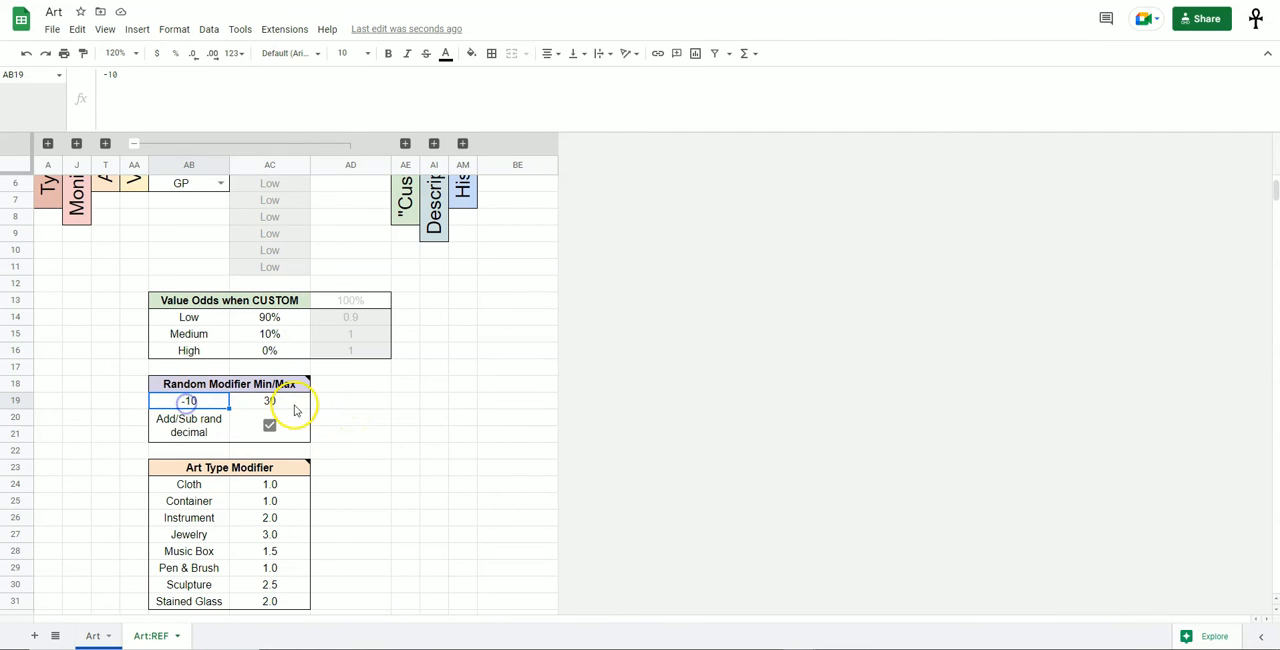
{"action": "left_click", "coordinate": [294, 405]}
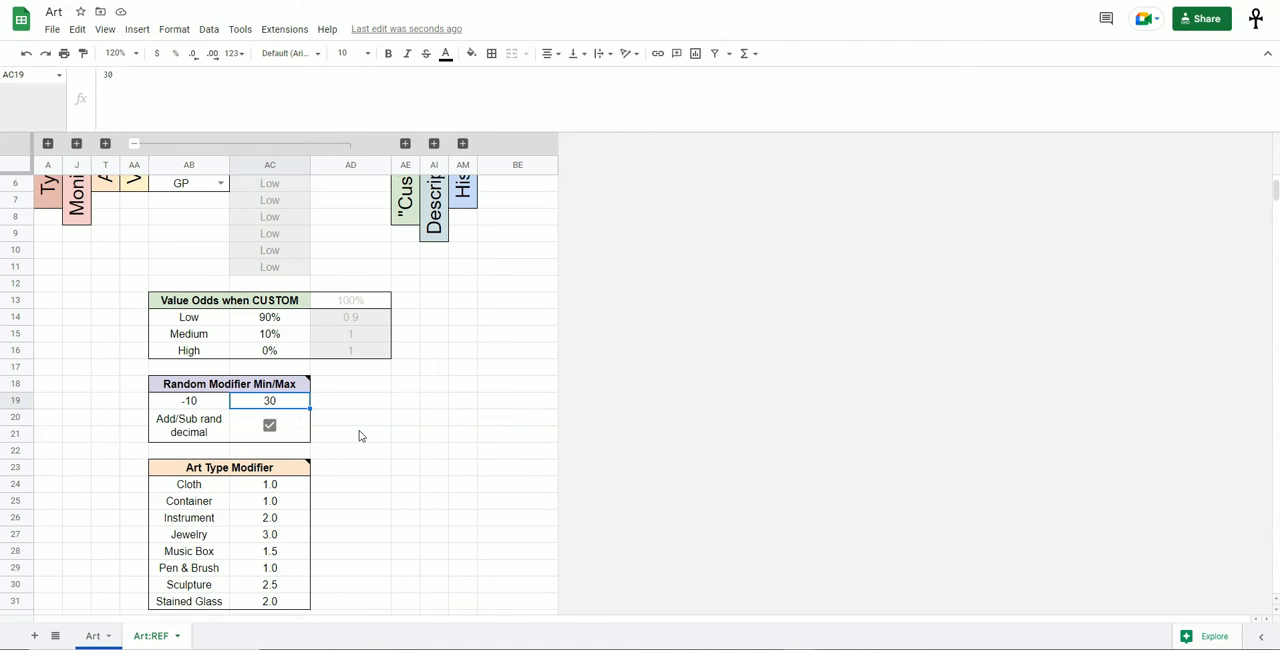
Compare the Art Value BASE cell with the Random Modifier minimum and maximum that adjust it.
{"action": "scroll", "coordinate": [361, 436], "scroll_direction": "up", "scroll_amount": 2}
{"action": "left_click", "coordinate": [220, 234]}
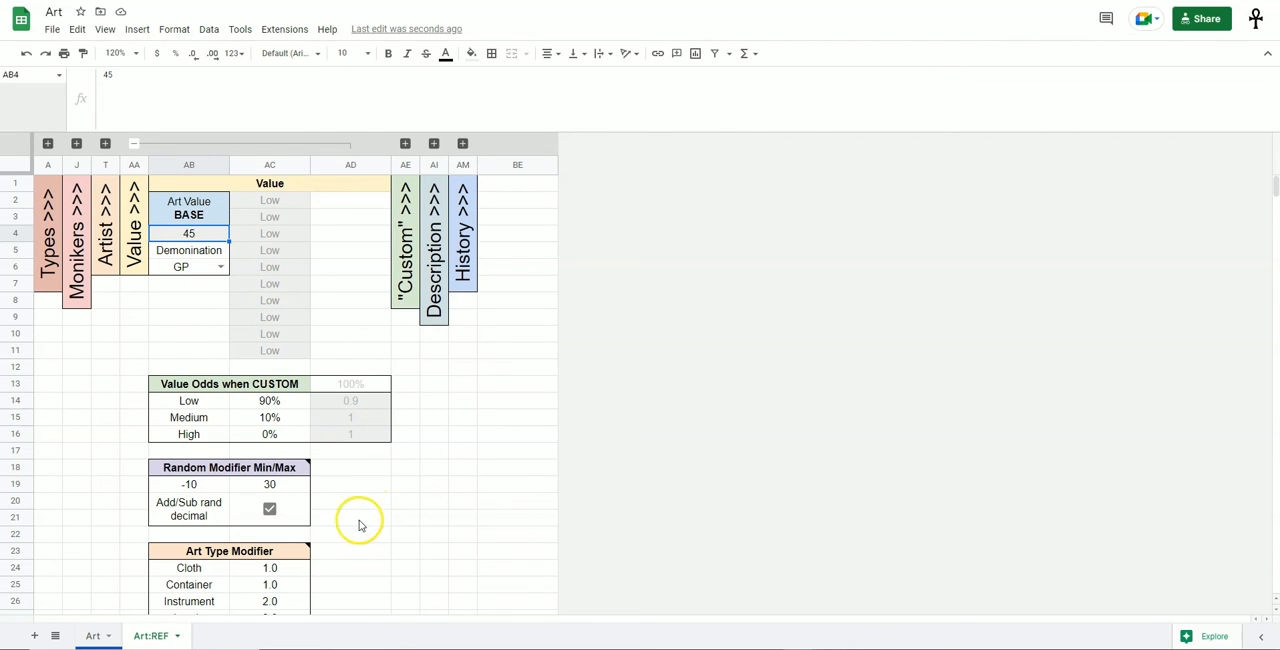
{"action": "left_click", "coordinate": [182, 487]}
{"action": "left_click", "coordinate": [258, 485]}
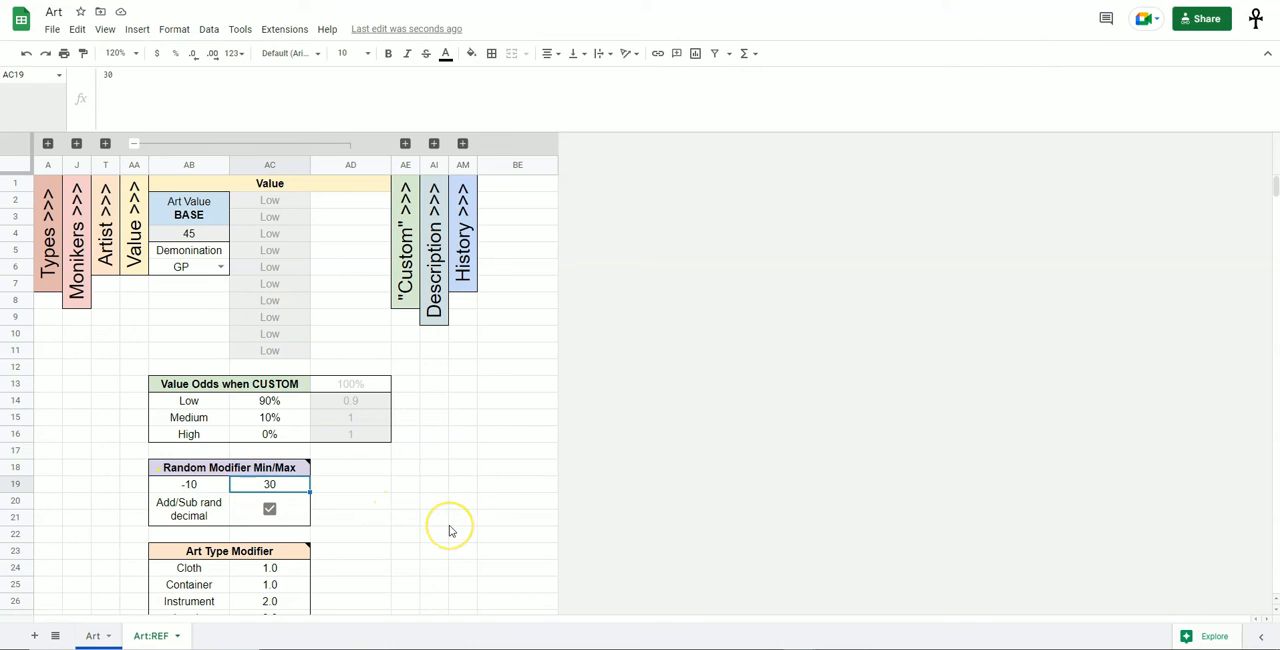
{"action": "left_click", "coordinate": [208, 238]}
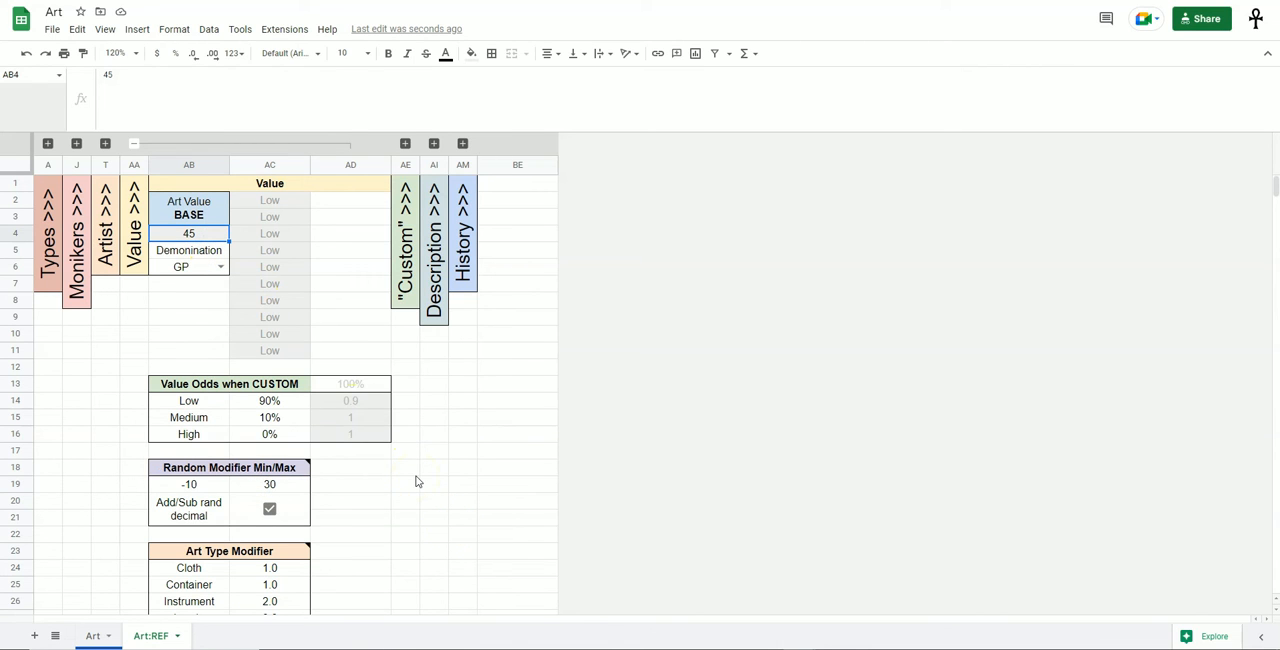
Examine the Art Type Modifier table from Cloth to Stained Glass, including the Instrument multiplier.
{"action": "scroll", "coordinate": [417, 482], "scroll_direction": "down", "scroll_amount": 5}
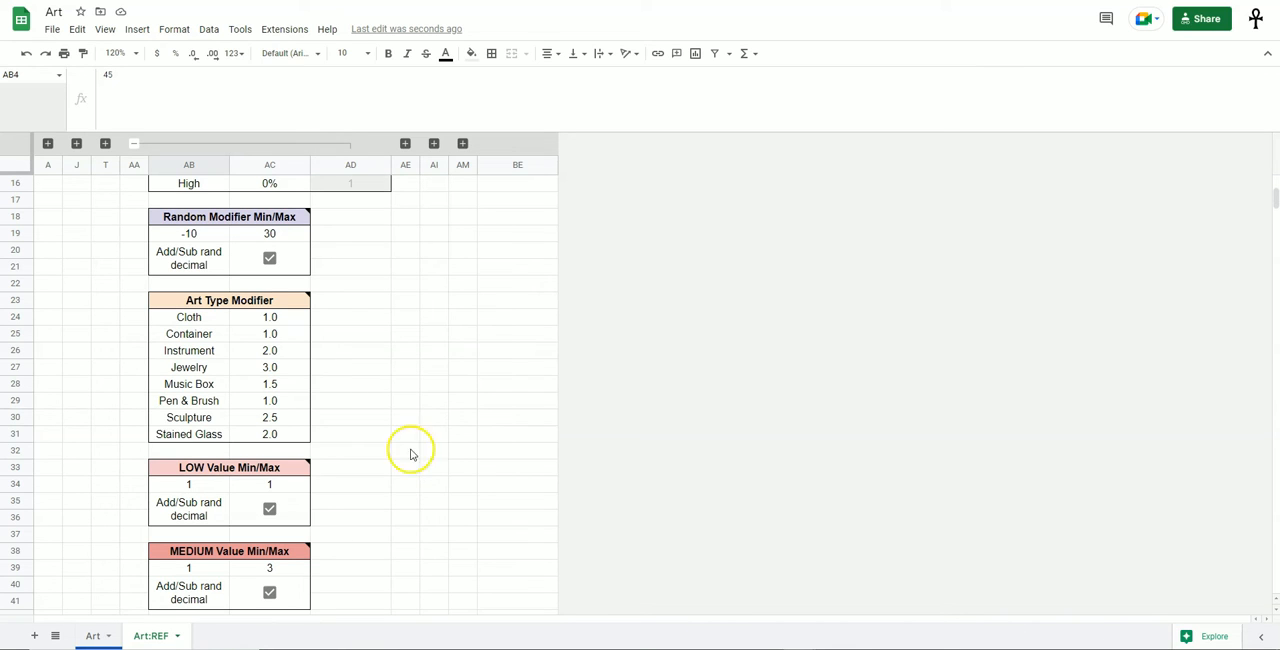
{"action": "left_click_drag", "start_coordinate": [212, 321], "coordinate": [286, 434]}
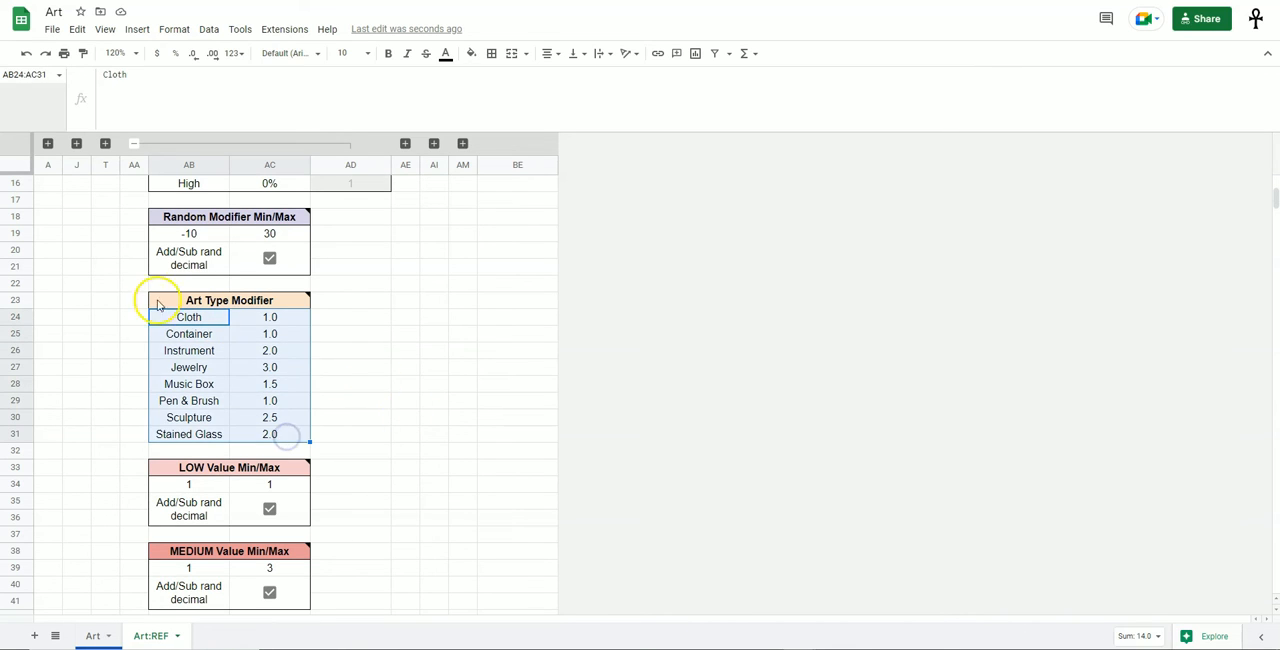
{"action": "left_click", "coordinate": [363, 449]}
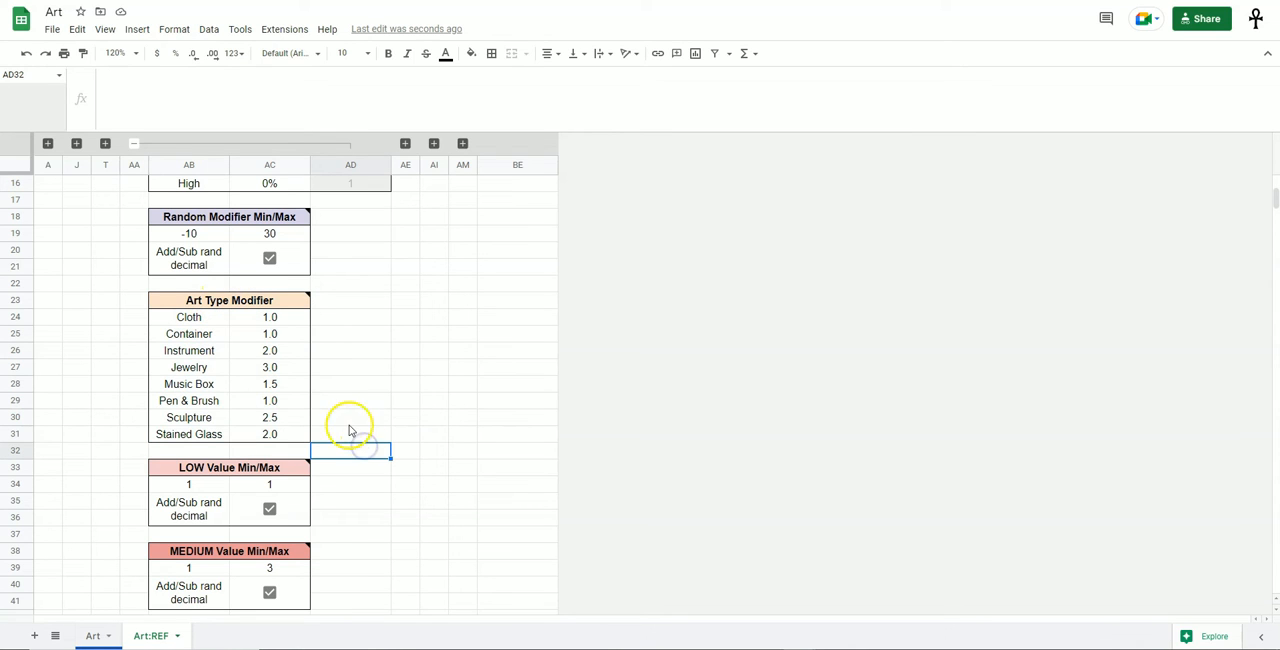
{"action": "left_click", "coordinate": [227, 356]}
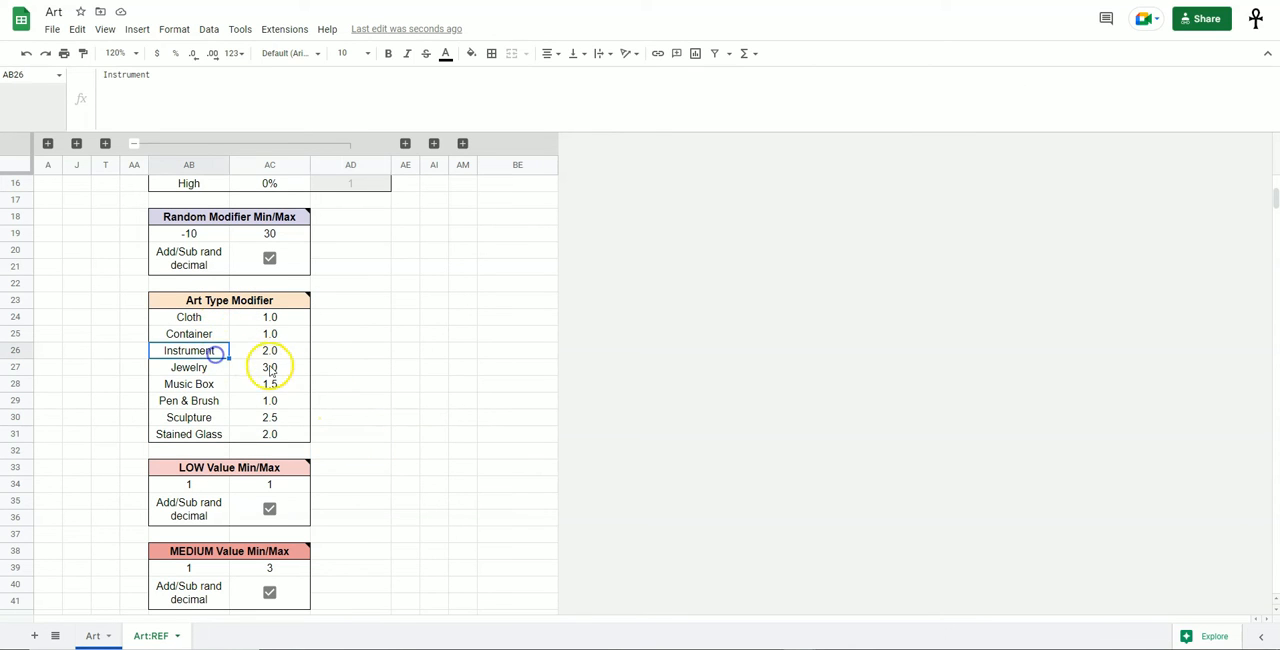
{"action": "left_click", "coordinate": [290, 357]}
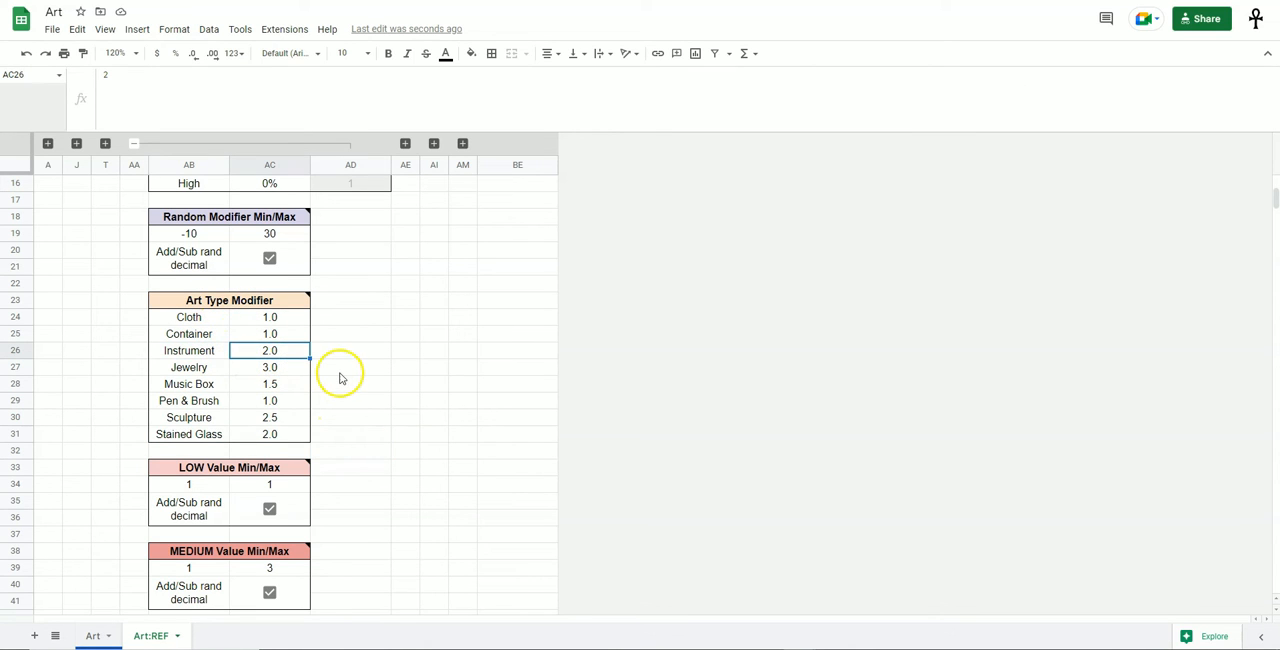
Trace the value calculation from Art Value BASE through the Random Modifier range to the Instrument type modifier.
{"action": "scroll", "coordinate": [340, 378], "scroll_direction": "up", "scroll_amount": 5}
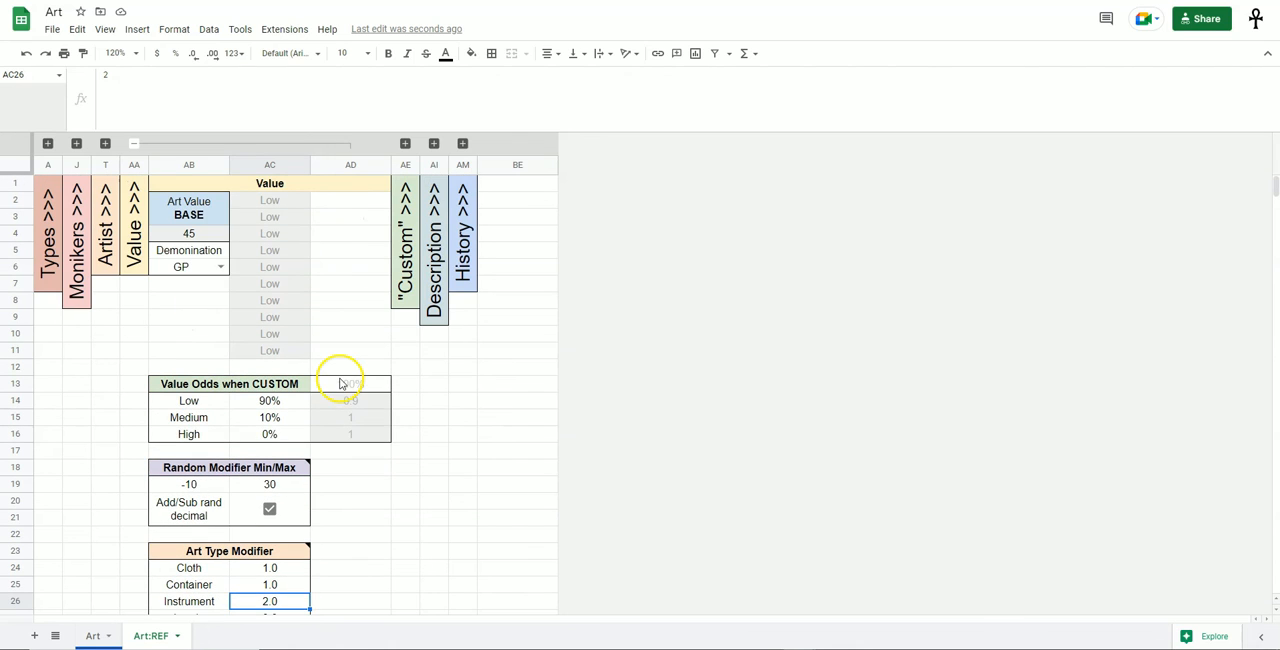
{"action": "left_click", "coordinate": [195, 236]}
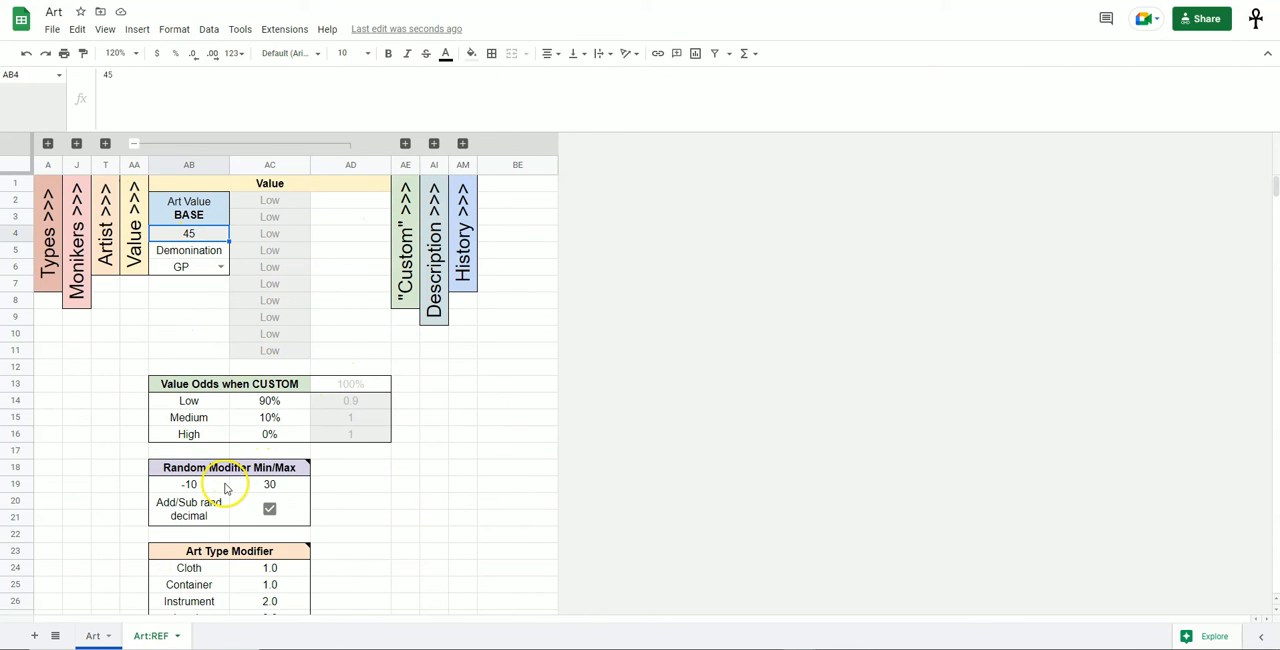
{"action": "left_click_drag", "start_coordinate": [225, 488], "coordinate": [294, 490]}
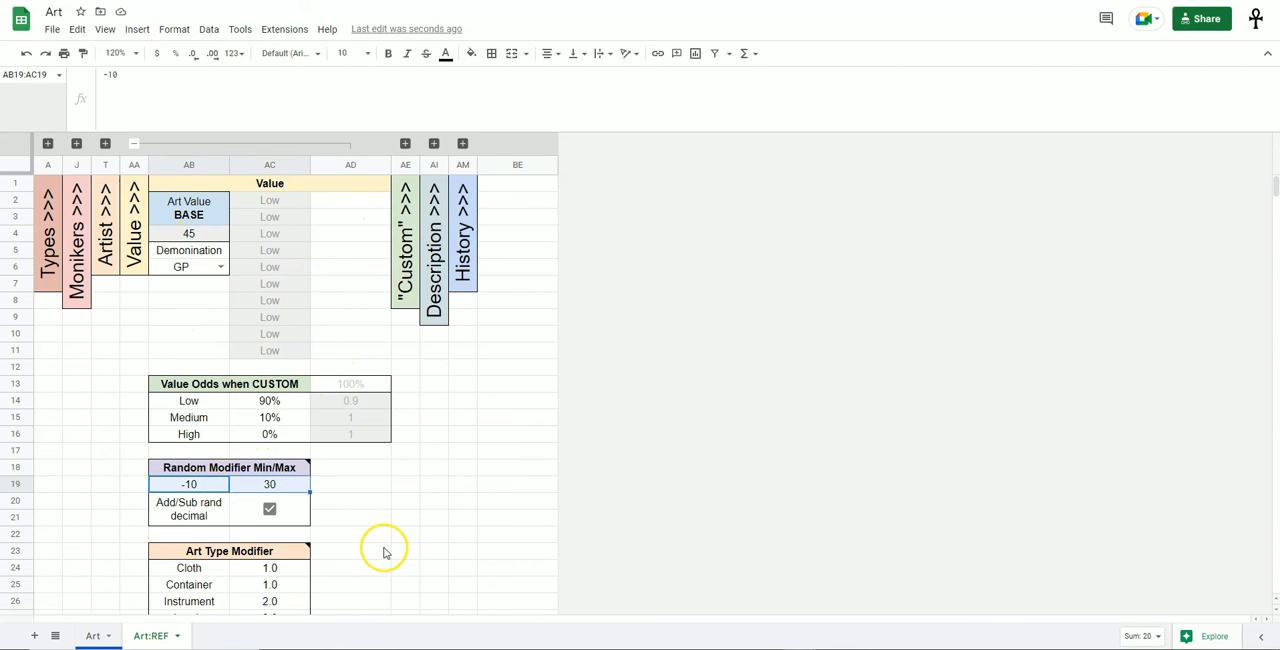
{"action": "scroll", "coordinate": [380, 545], "scroll_direction": "down", "scroll_amount": 3}
{"action": "left_click", "coordinate": [290, 452]}
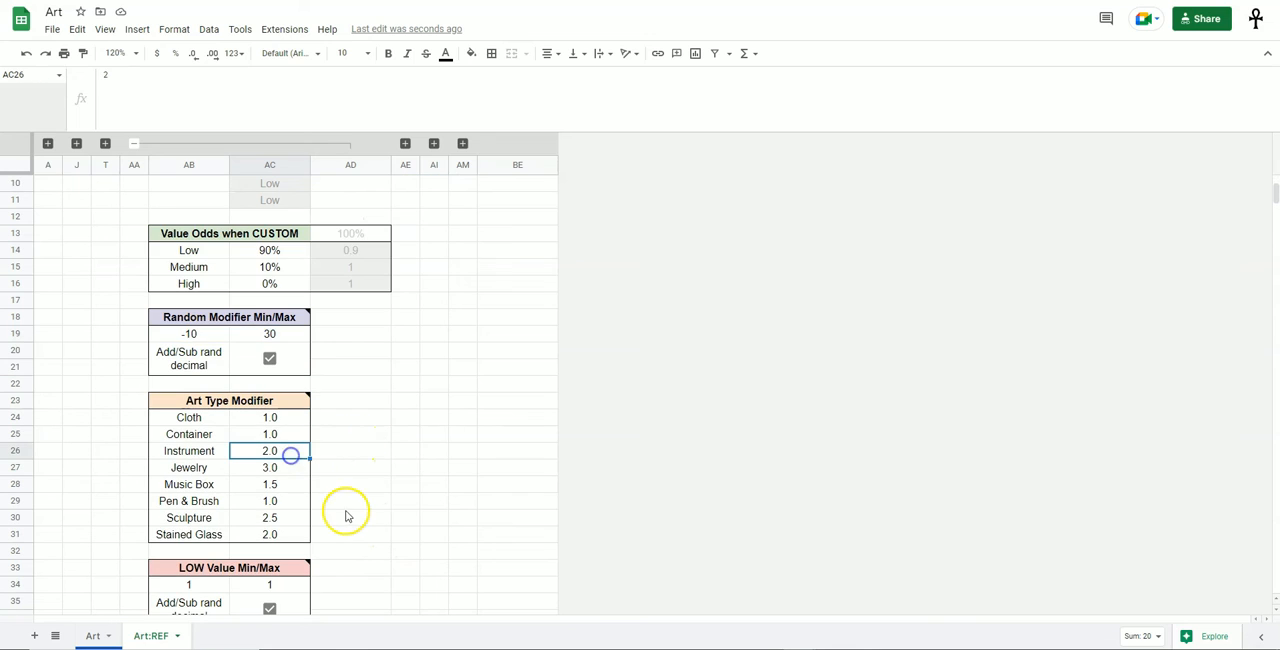
Review the Jewelry, Pen & Brush, Cloth and Container multipliers and read the note on the Art Type Modifier heading.
{"action": "scroll", "coordinate": [347, 516], "scroll_direction": "down", "scroll_amount": 3}
{"action": "left_click", "coordinate": [298, 384]}
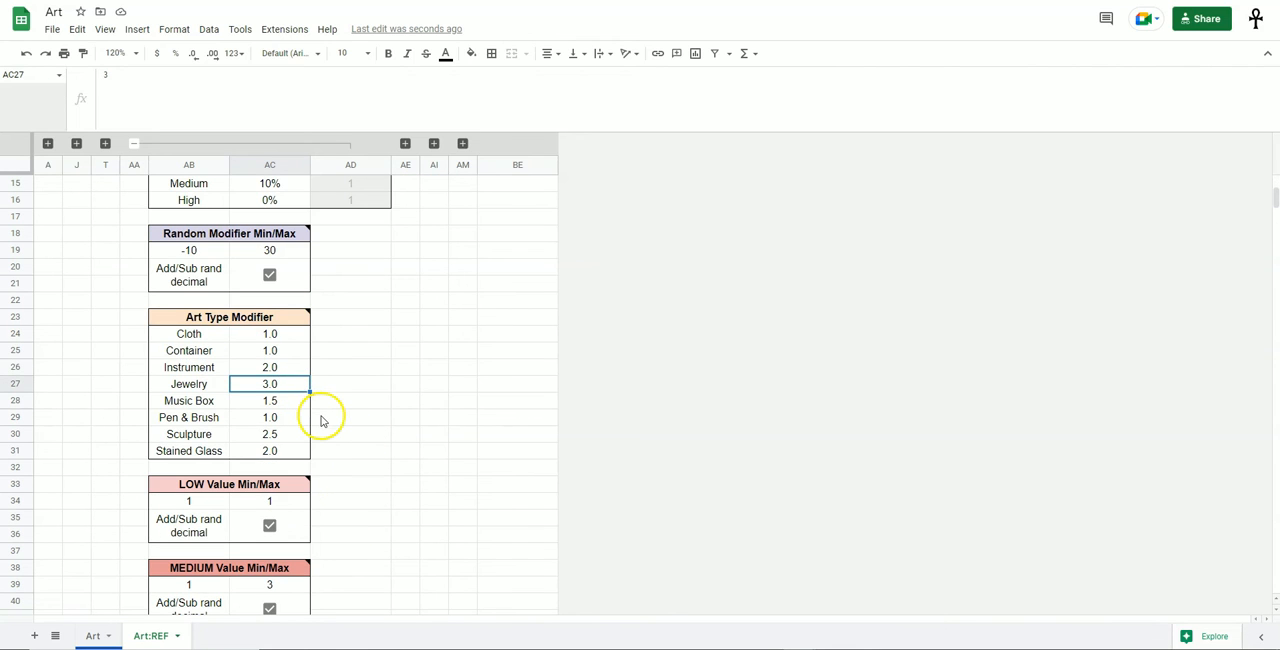
{"action": "left_click", "coordinate": [302, 421]}
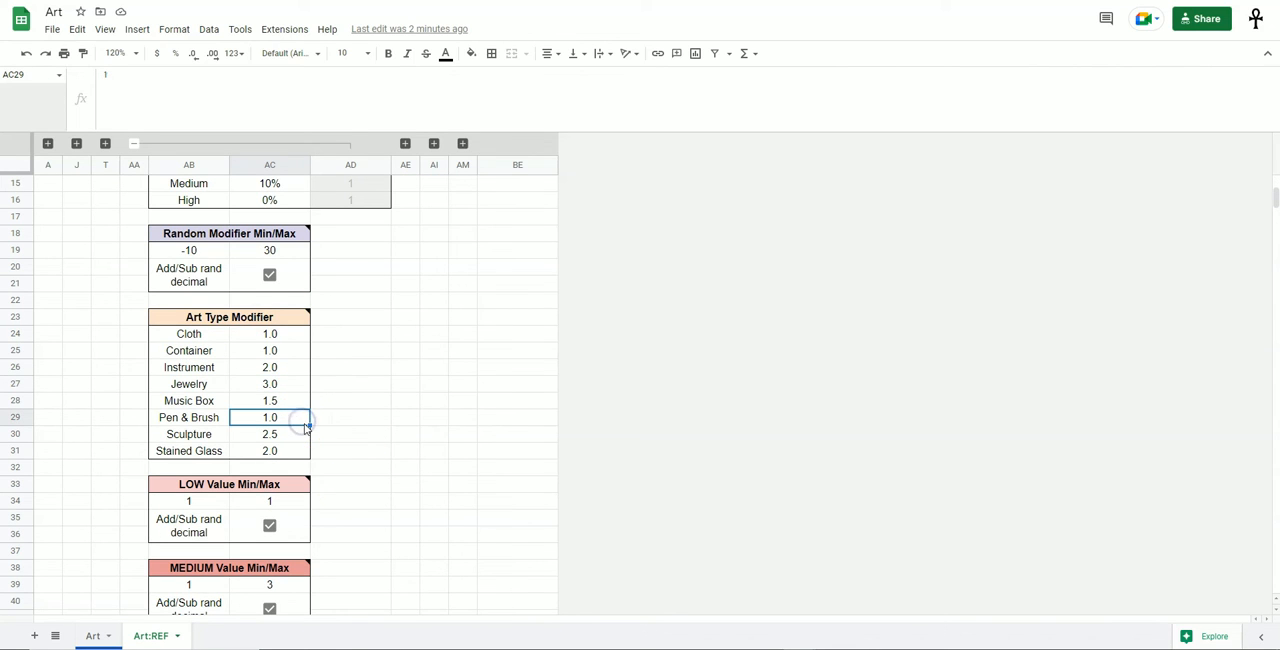
{"action": "left_click", "coordinate": [297, 336]}
{"action": "left_click", "coordinate": [289, 352]}
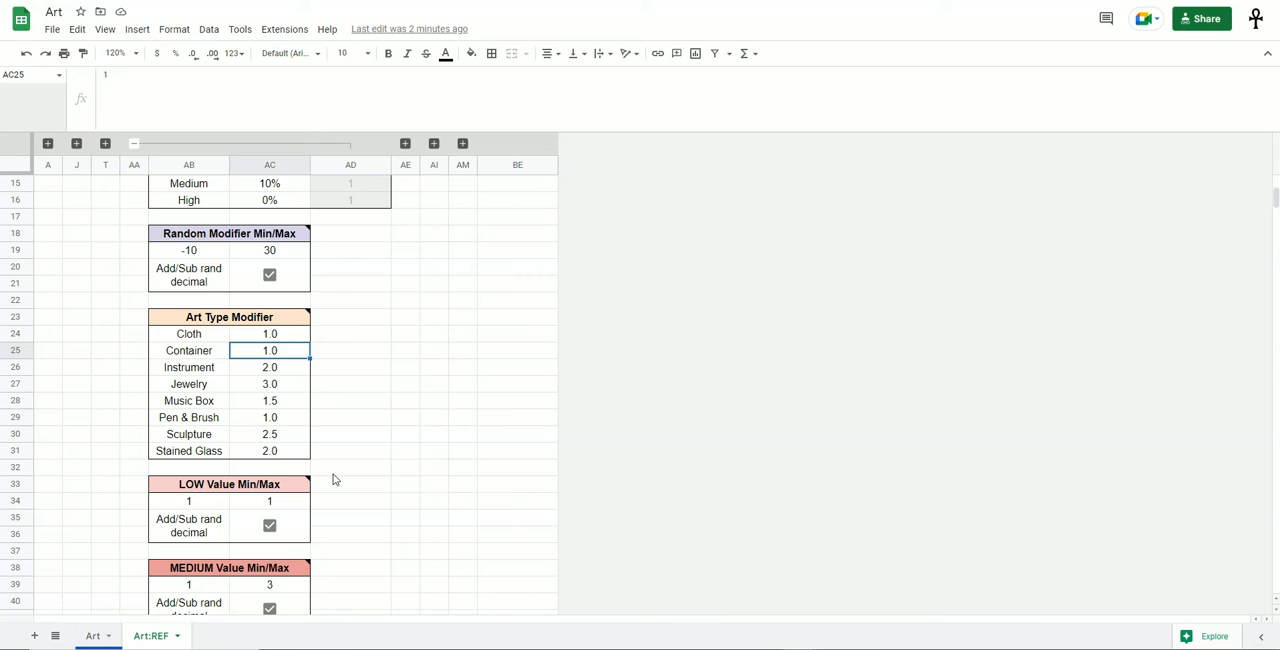
{"action": "left_click", "coordinate": [286, 320]}
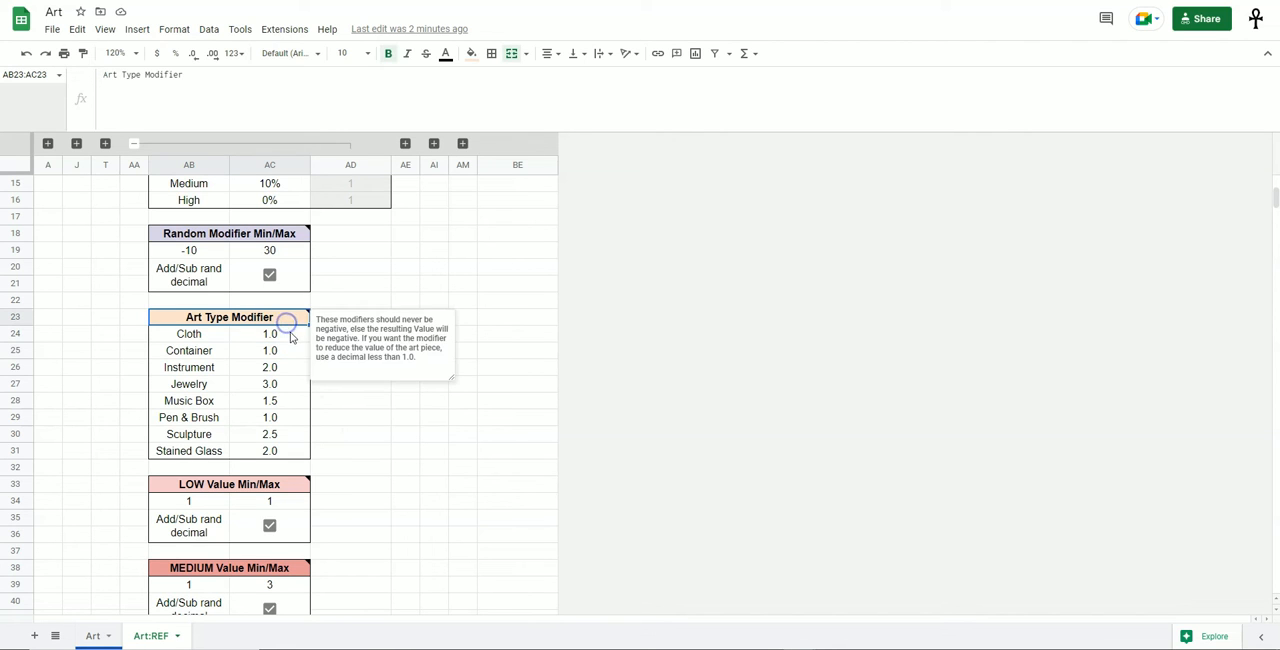
{"action": "left_click_drag", "start_coordinate": [290, 334], "coordinate": [292, 450]}
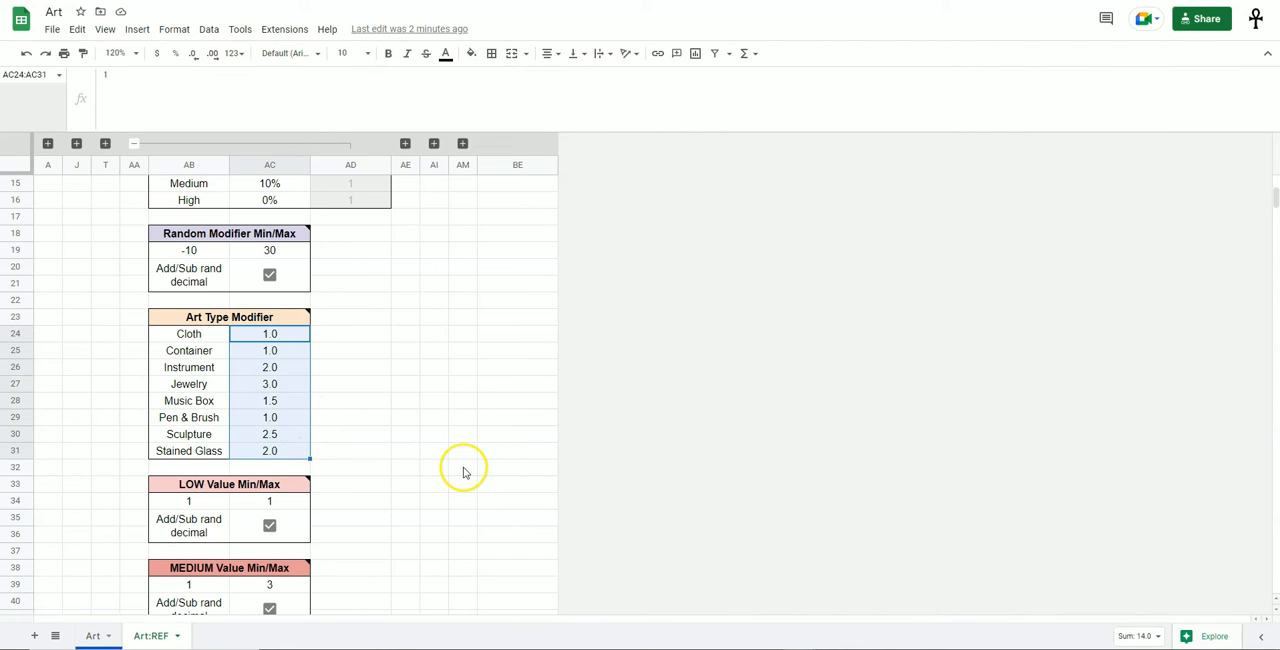
Look over the LOW, MEDIUM and HIGH Value Min/Max tables and match them to the Value options on the Art sheet.
{"action": "scroll", "coordinate": [463, 473], "scroll_direction": "down", "scroll_amount": 3}
{"action": "left_click_drag", "start_coordinate": [206, 283], "coordinate": [258, 498]}
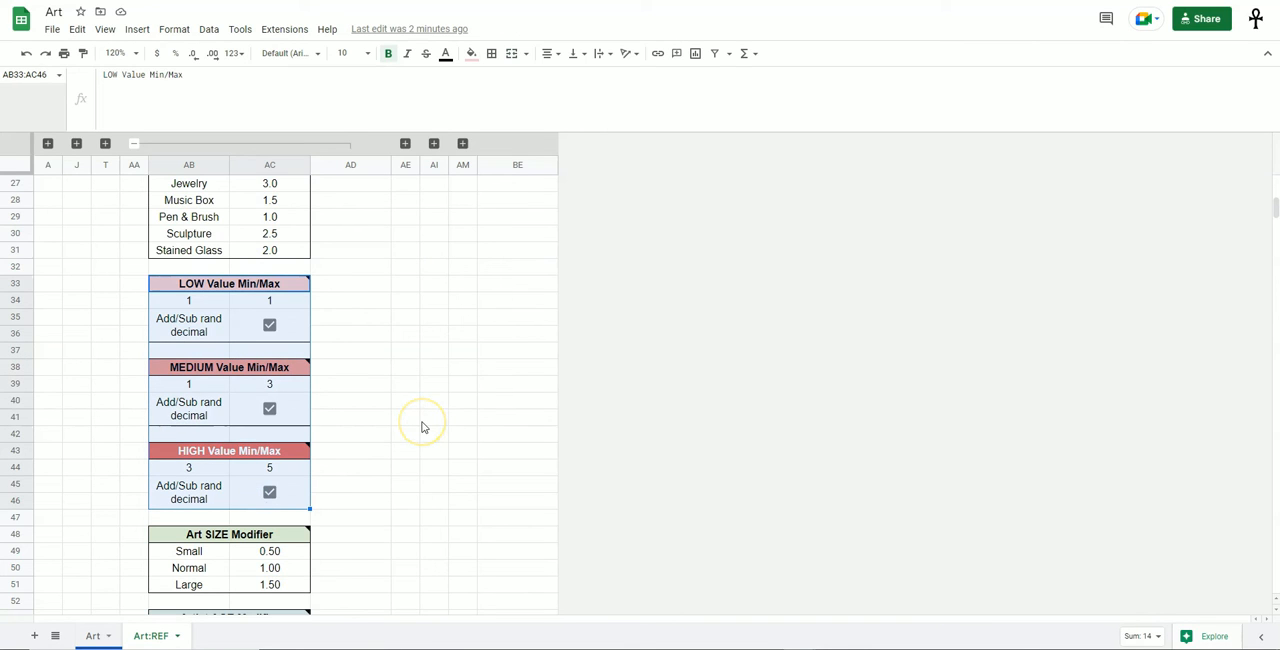
{"action": "left_click", "coordinate": [367, 409]}
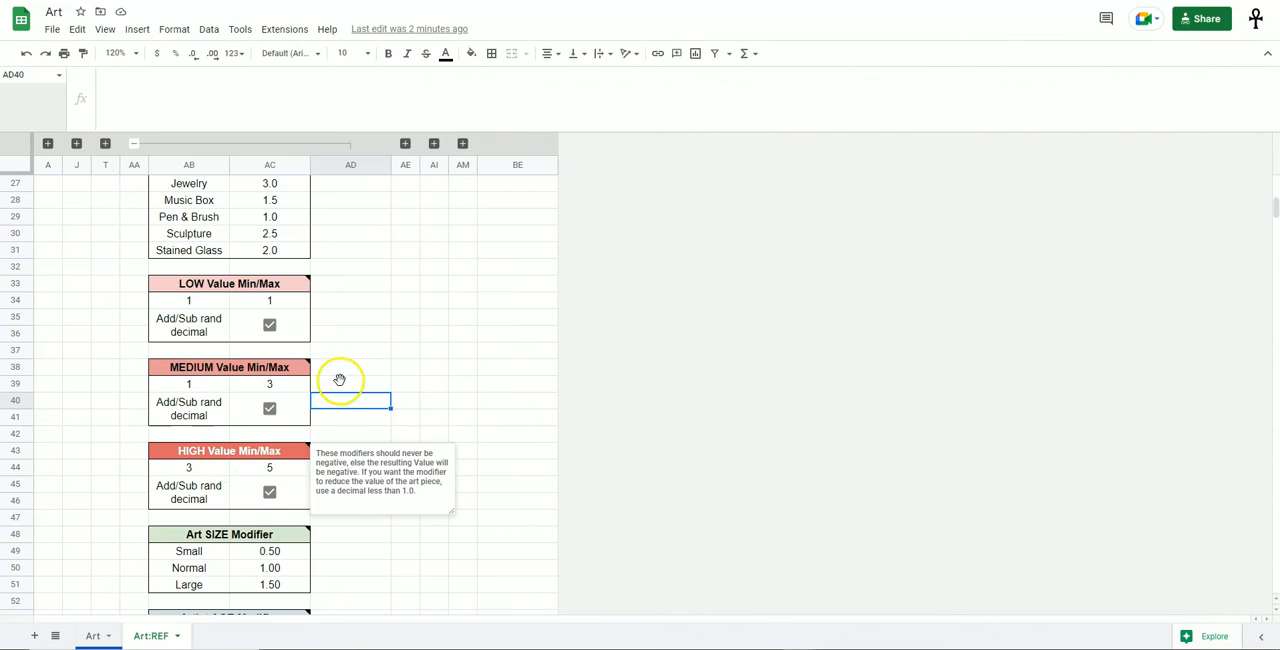
{"action": "key", "text": "alt+Up"}
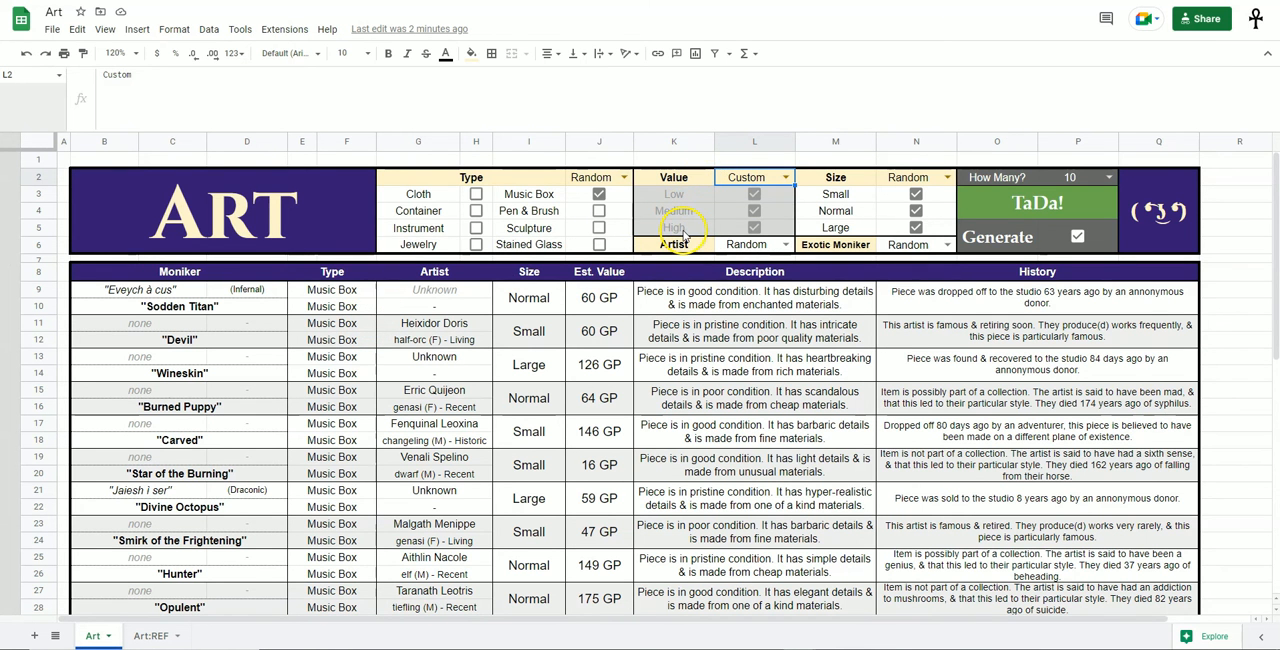
{"action": "key", "text": "alt+Down"}
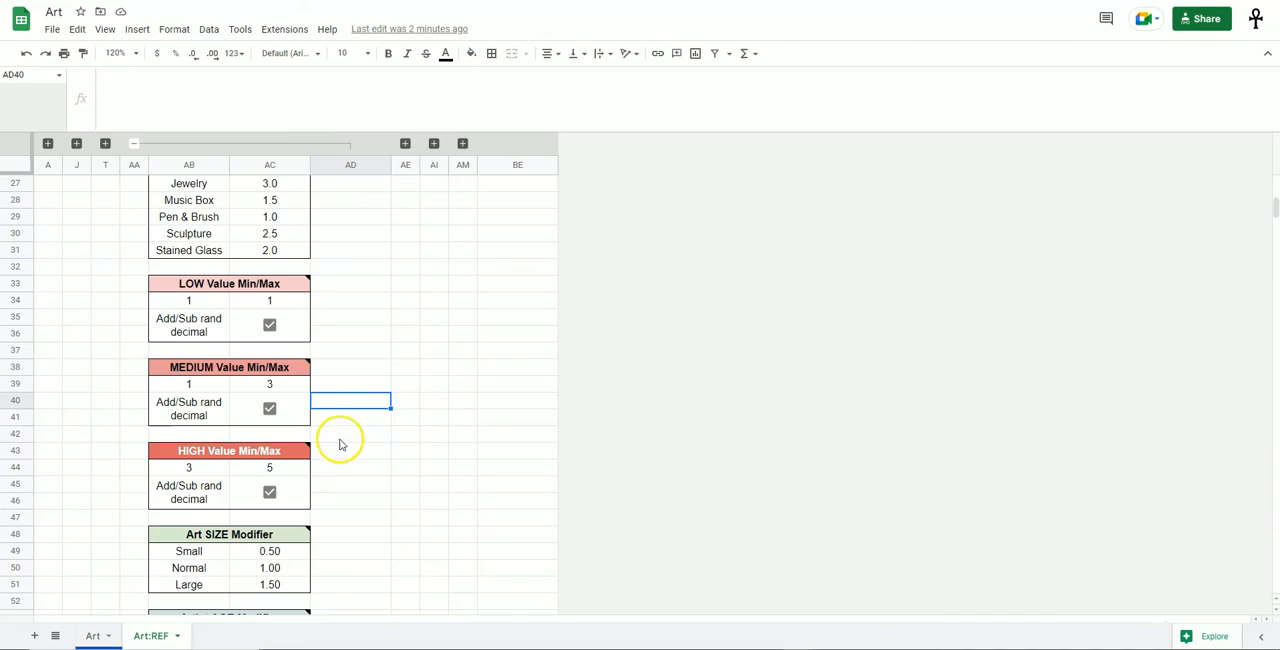
Inspect the minimum-to-maximum range of the LOW, MEDIUM and HIGH Value tables in turn.
{"action": "left_click_drag", "start_coordinate": [200, 304], "coordinate": [272, 306]}
{"action": "left_click", "coordinate": [335, 314]}
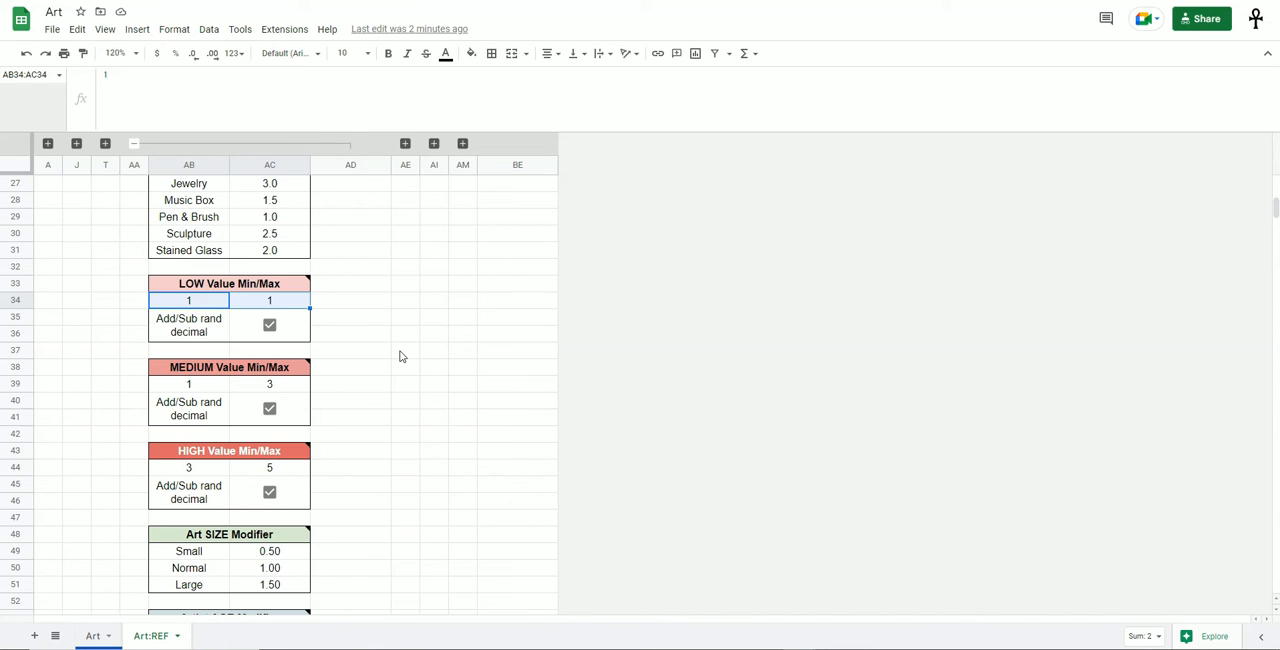
{"action": "mouse_move", "coordinate": [243, 372]}
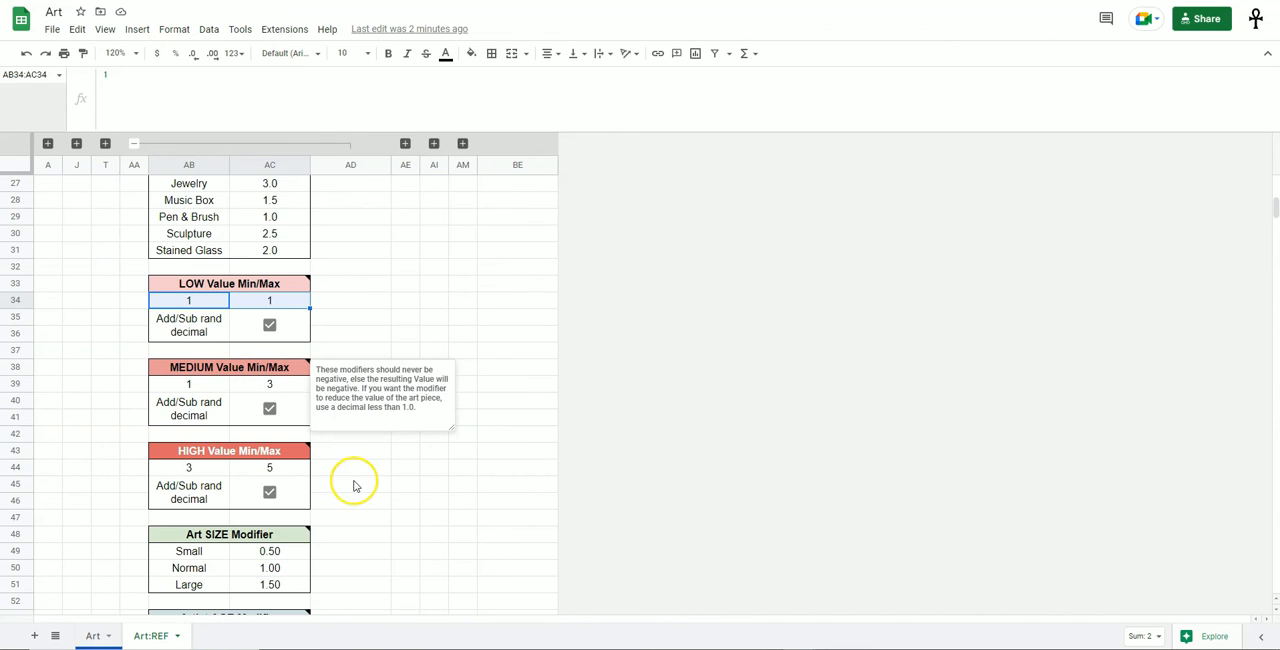
{"action": "left_click_drag", "start_coordinate": [215, 385], "coordinate": [272, 386]}
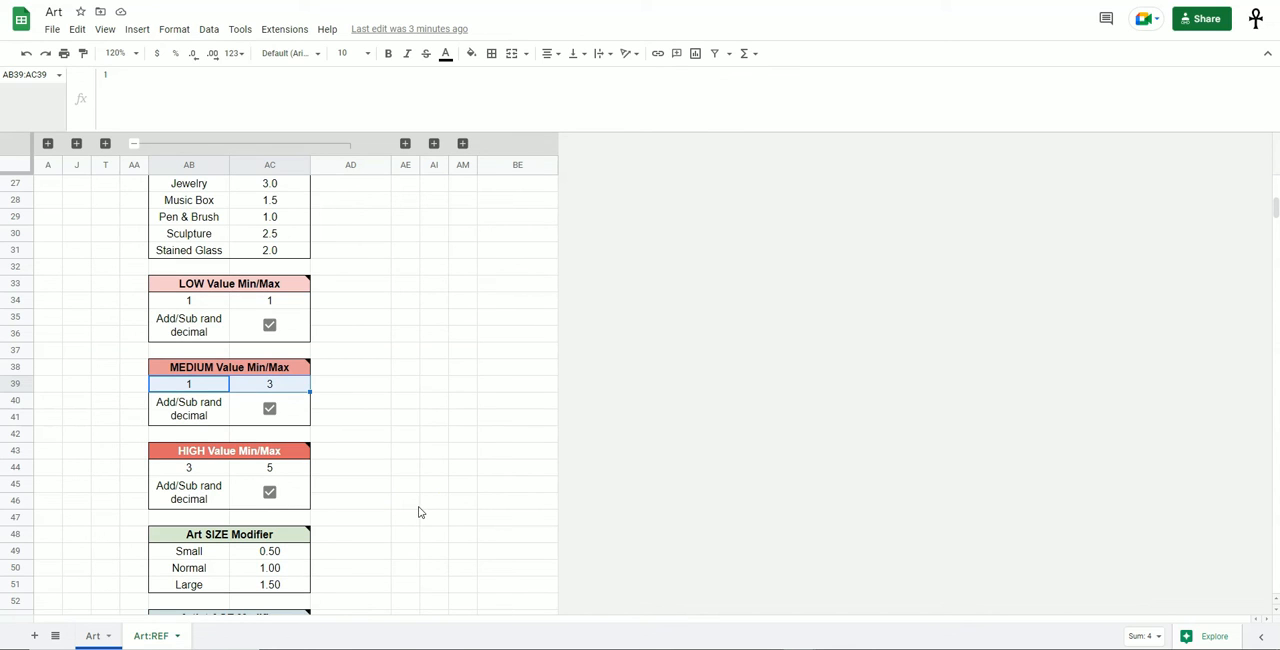
{"action": "left_click_drag", "start_coordinate": [200, 469], "coordinate": [258, 470]}
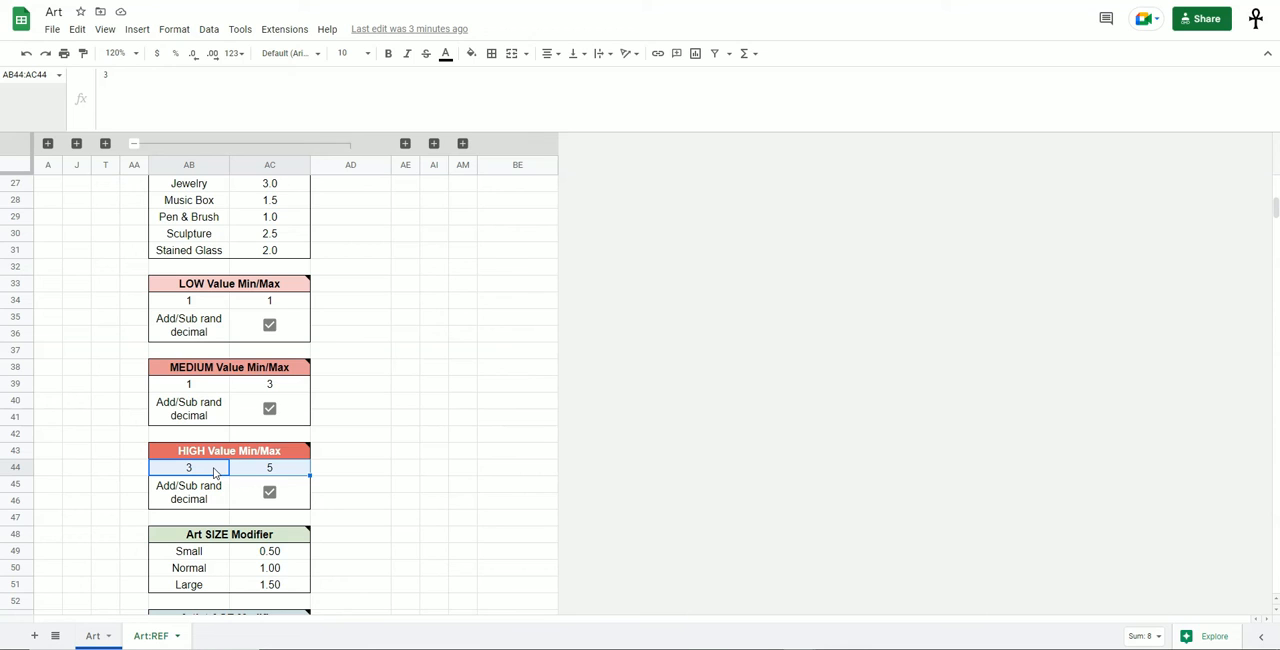
{"action": "left_click", "coordinate": [337, 469]}
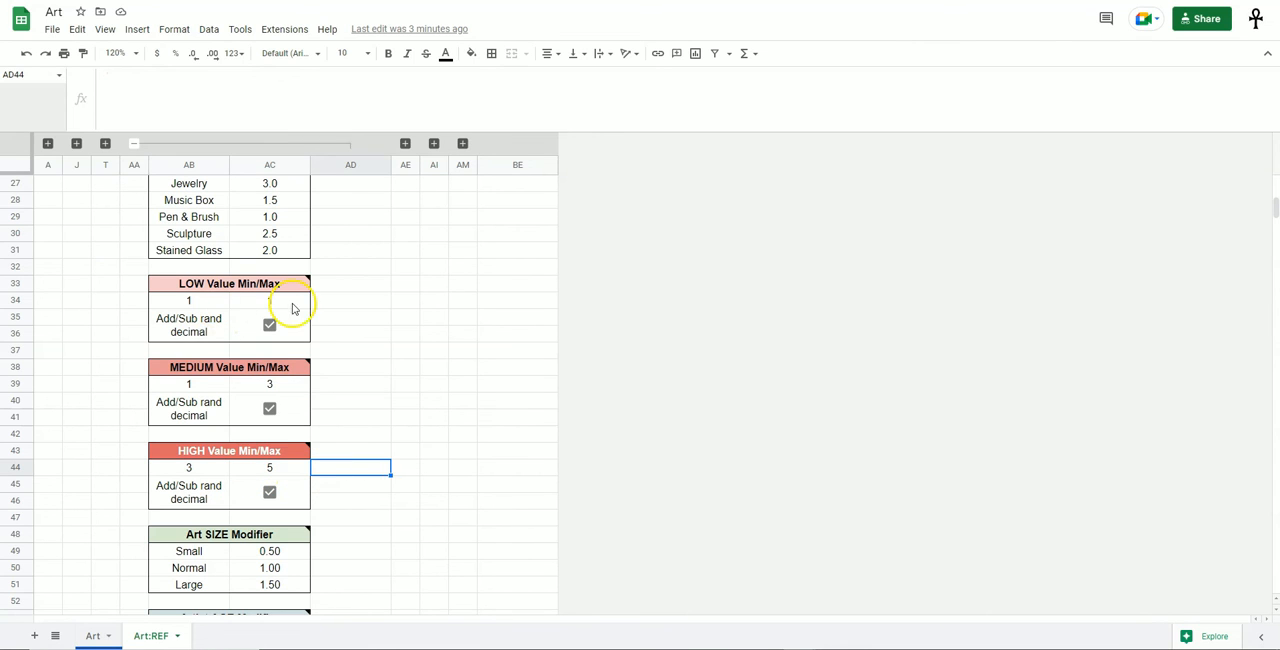
Compare the minimum cells of the LOW, MEDIUM and HIGH Value Min/Max tables.
{"action": "left_click", "coordinate": [215, 302]}
{"action": "left_click", "coordinate": [205, 385]}
{"action": "left_click", "coordinate": [210, 468]}
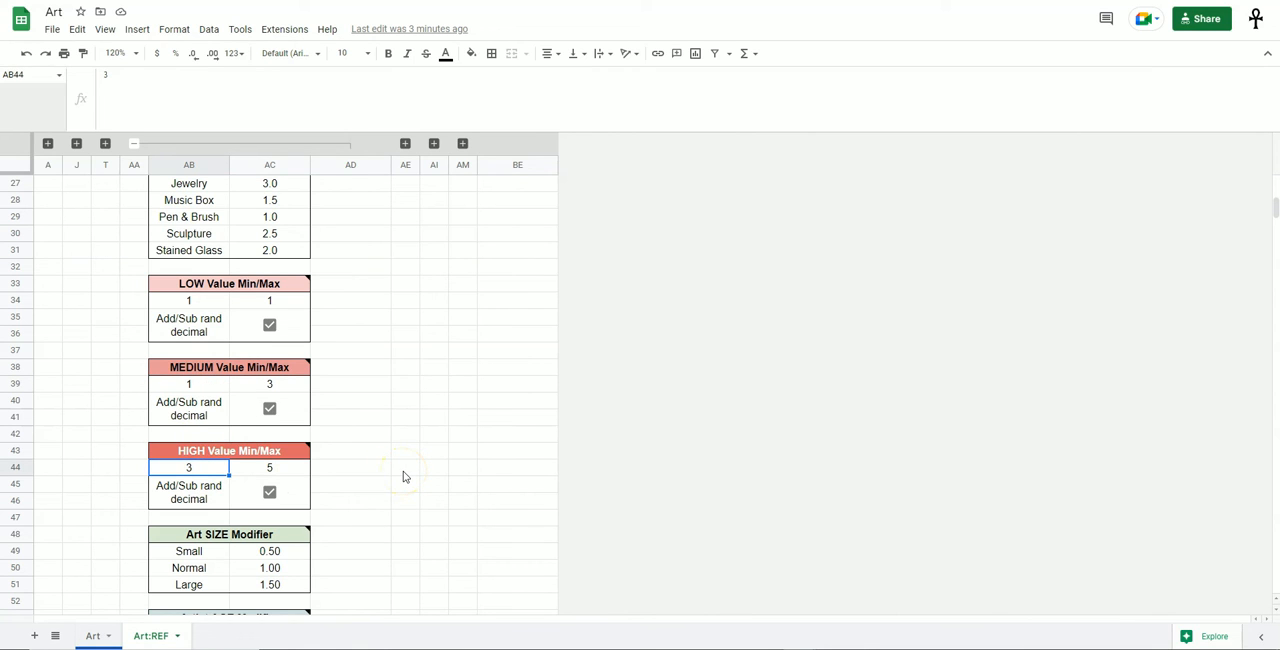
Examine the Art SIZE Modifier table, checking the Small and Large multipliers.
{"action": "scroll", "coordinate": [400, 467], "scroll_direction": "down", "scroll_amount": 5}
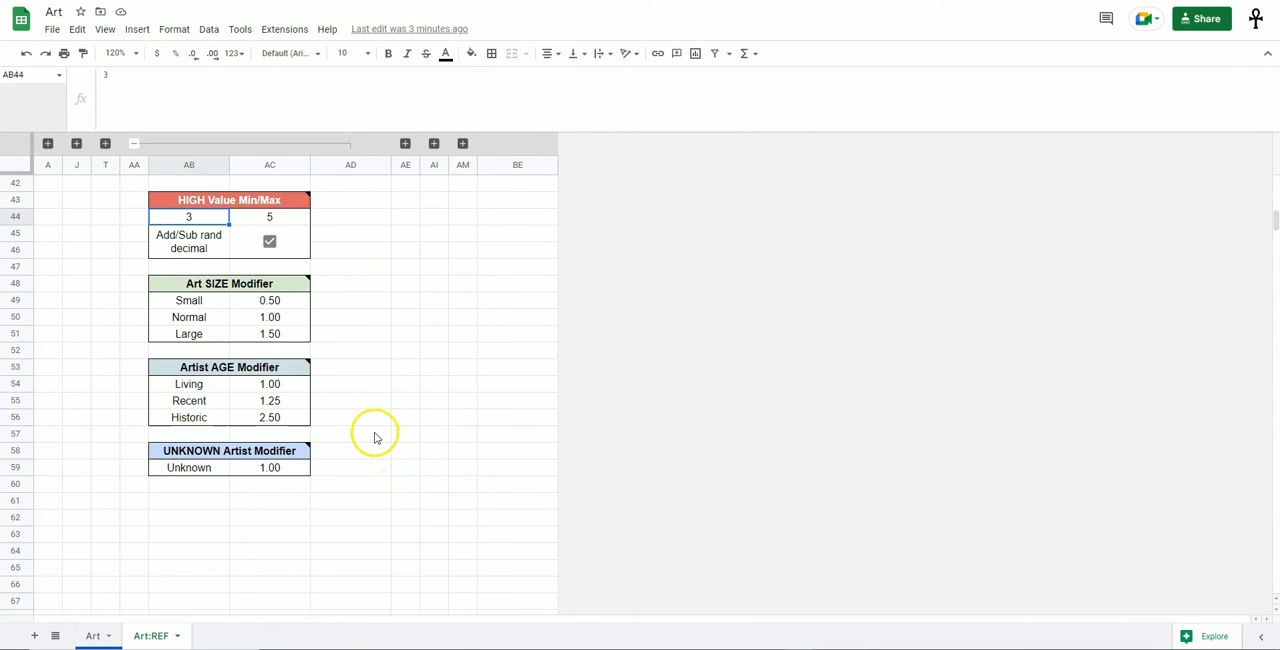
{"action": "left_click", "coordinate": [212, 283]}
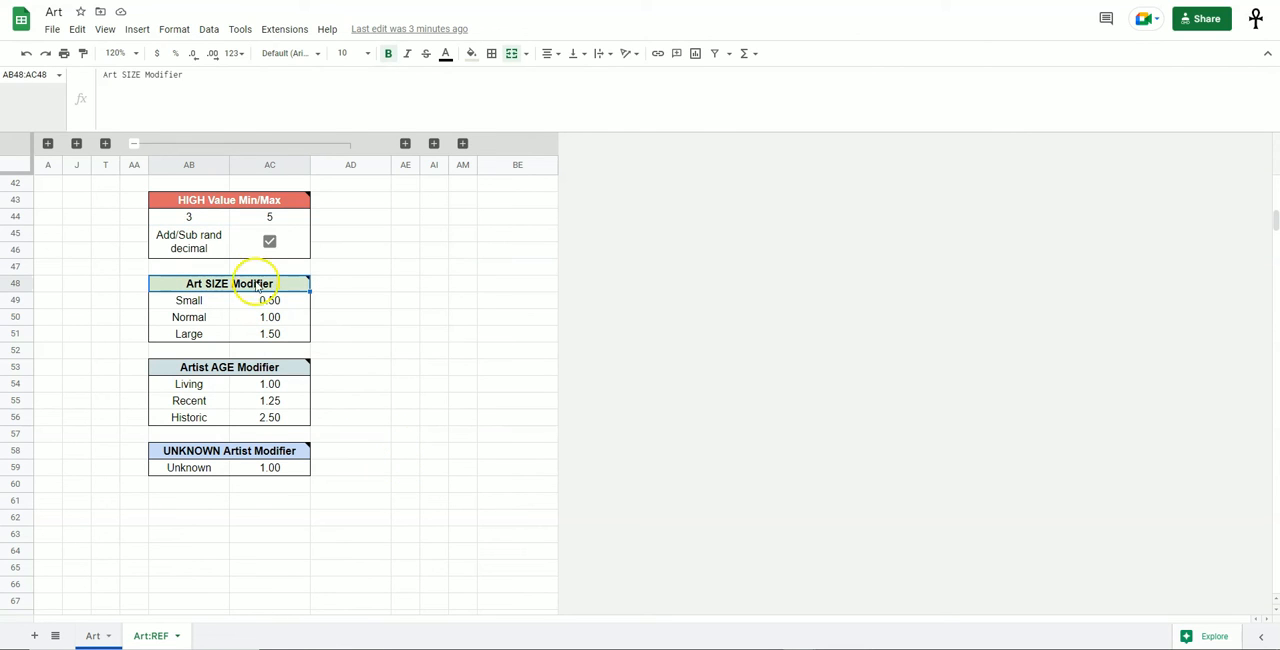
{"action": "left_click", "coordinate": [298, 301]}
{"action": "left_click", "coordinate": [295, 338]}
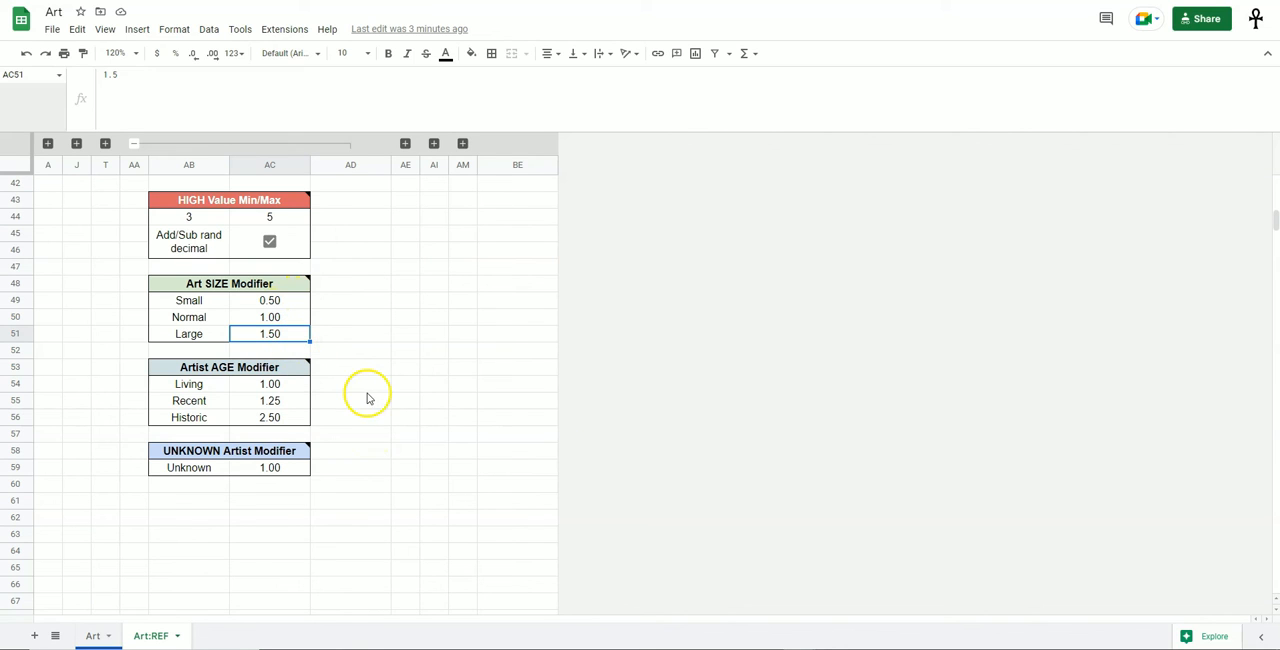
Examine the multipliers in the Artist AGE Modifier and UNKNOWN Artist Modifier tables, and look back over the Value section.
{"action": "left_click", "coordinate": [265, 385]}
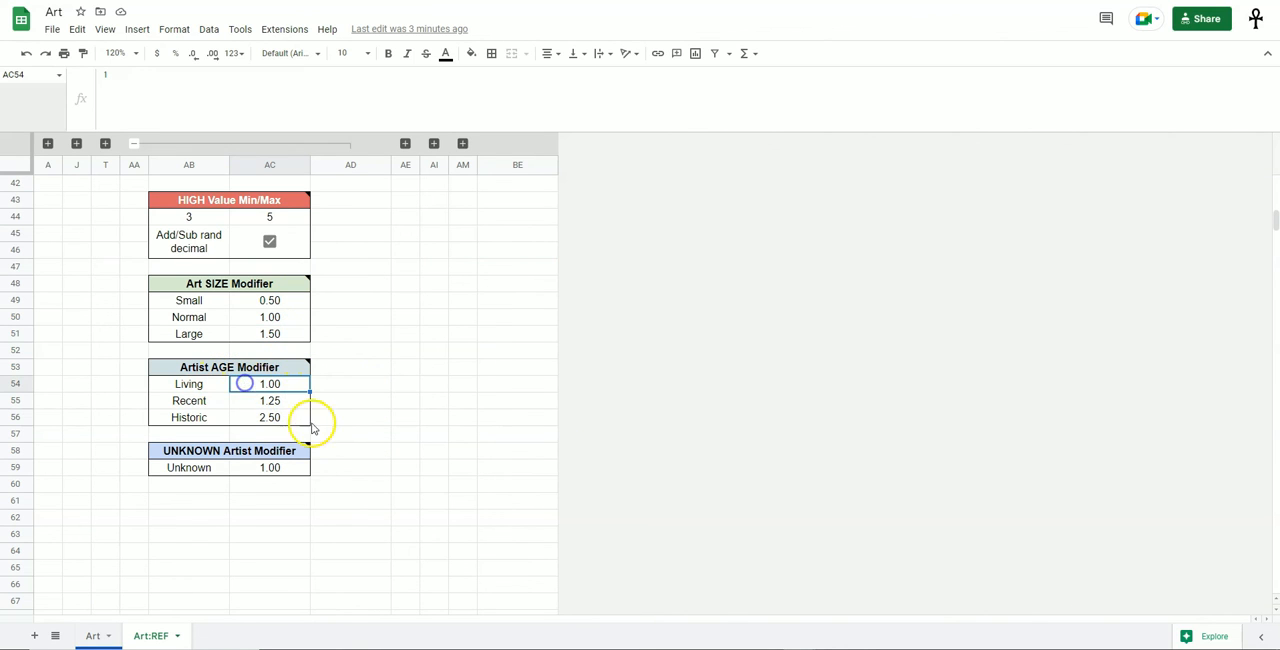
{"action": "left_click", "coordinate": [287, 400]}
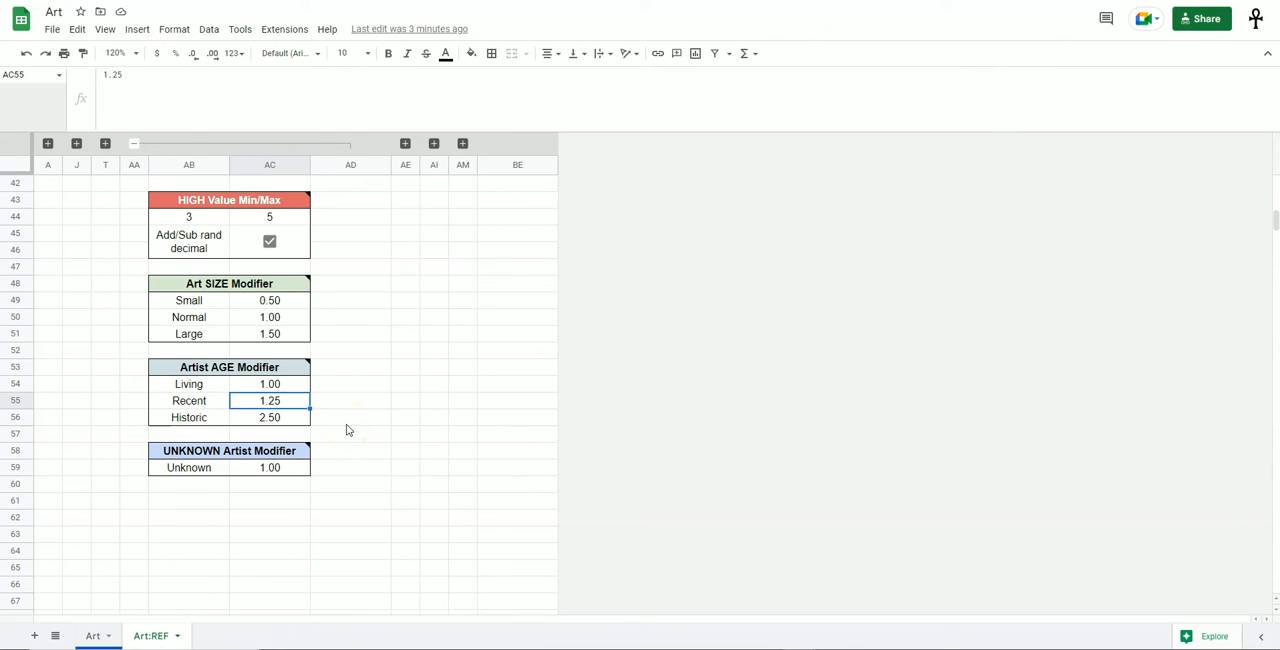
{"action": "left_click", "coordinate": [285, 418]}
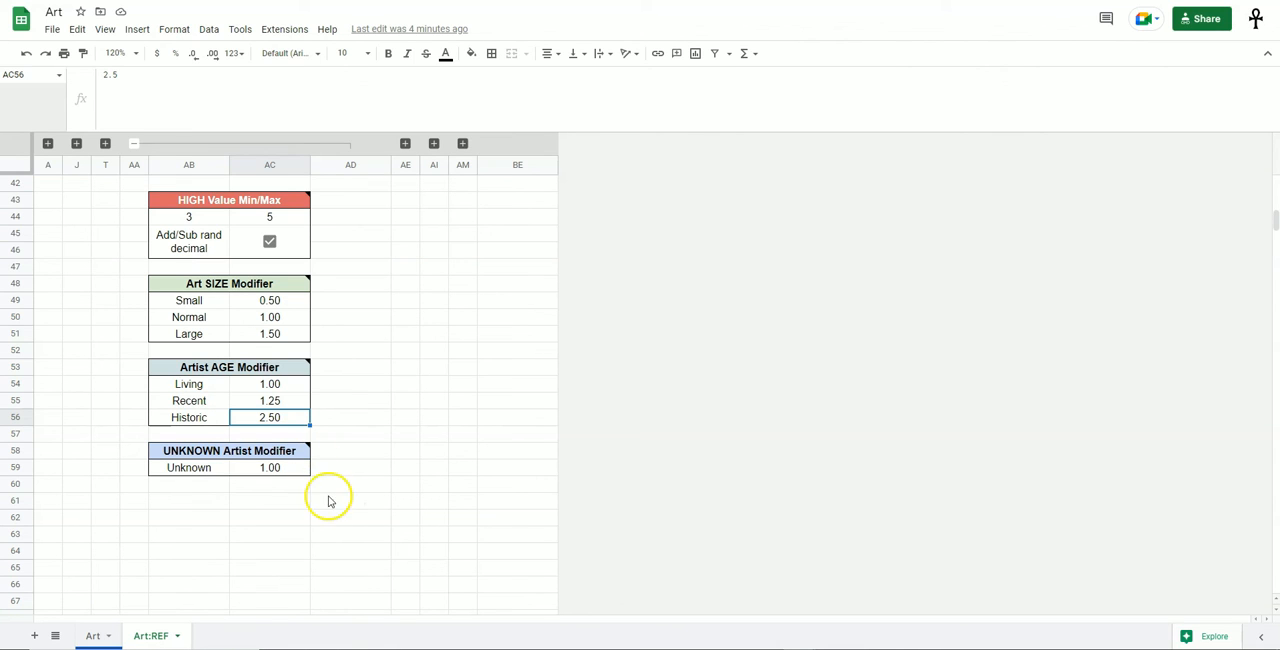
{"action": "left_click", "coordinate": [272, 467]}
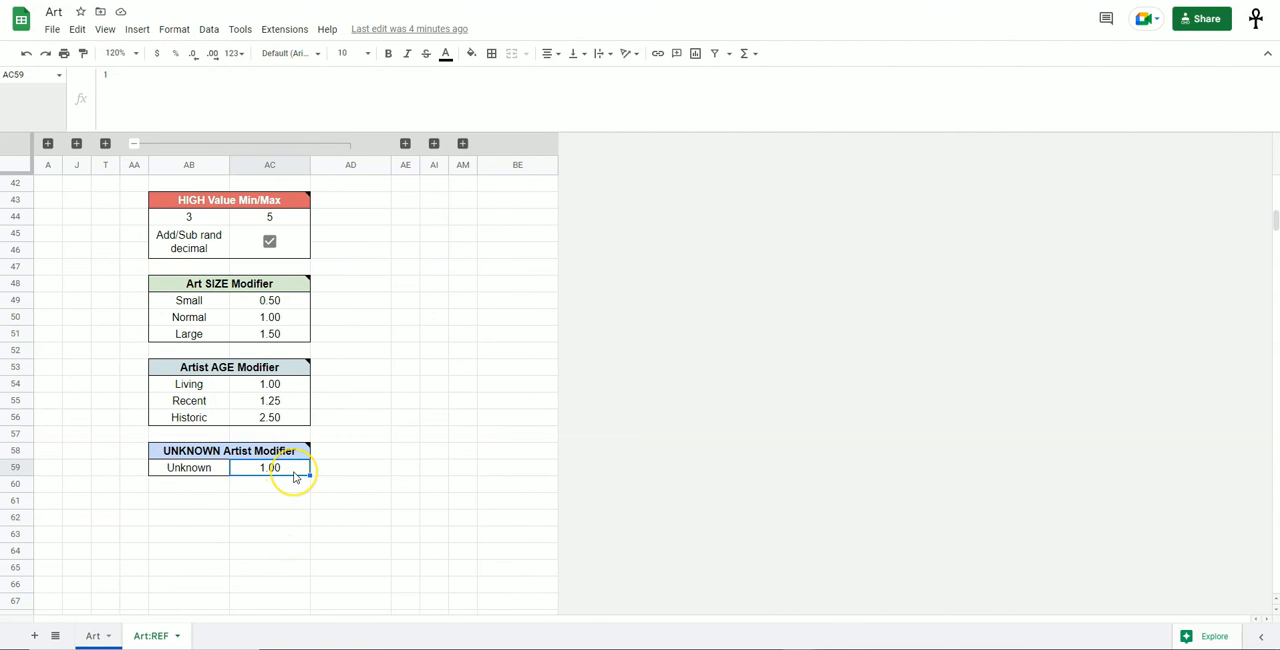
{"action": "scroll", "coordinate": [356, 474], "scroll_direction": "up", "scroll_amount": 10}
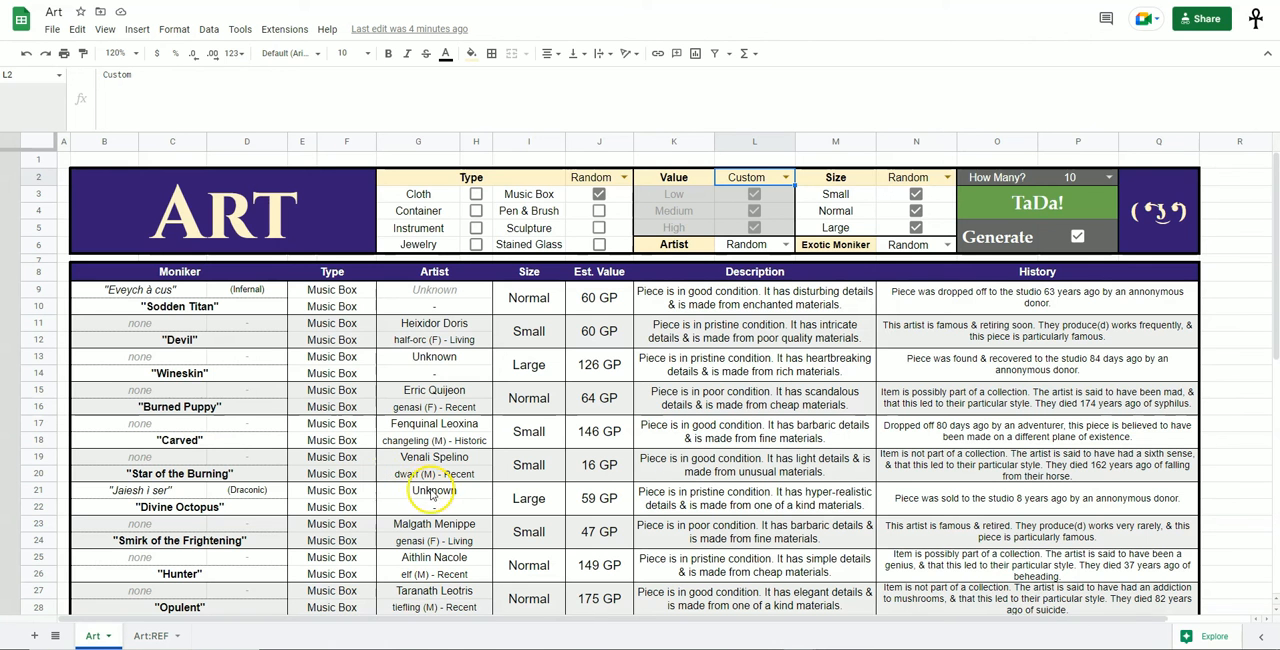
{"action": "scroll", "coordinate": [507, 470], "scroll_direction": "down", "scroll_amount": 2}
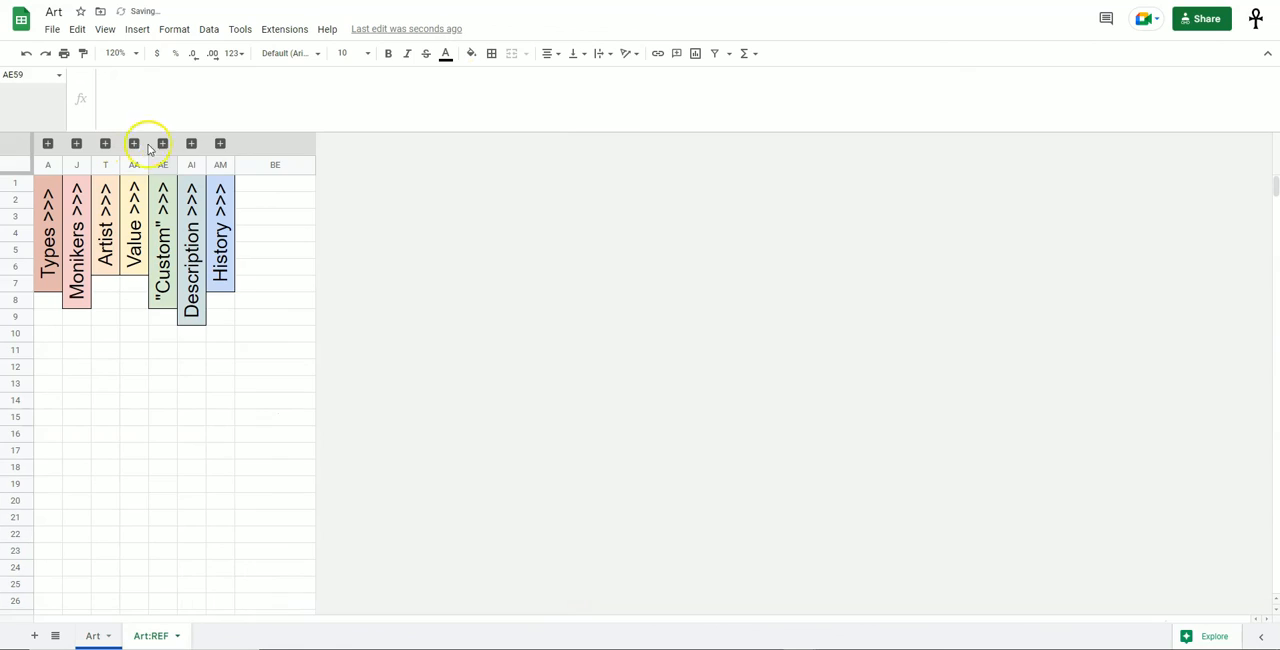
Expand the "Custom" section on Art:REF and look over the SIZE and TYPE Odds when CUSTOM tables.
{"action": "left_click", "coordinate": [163, 144]}
{"action": "left_click", "coordinate": [463, 371]}
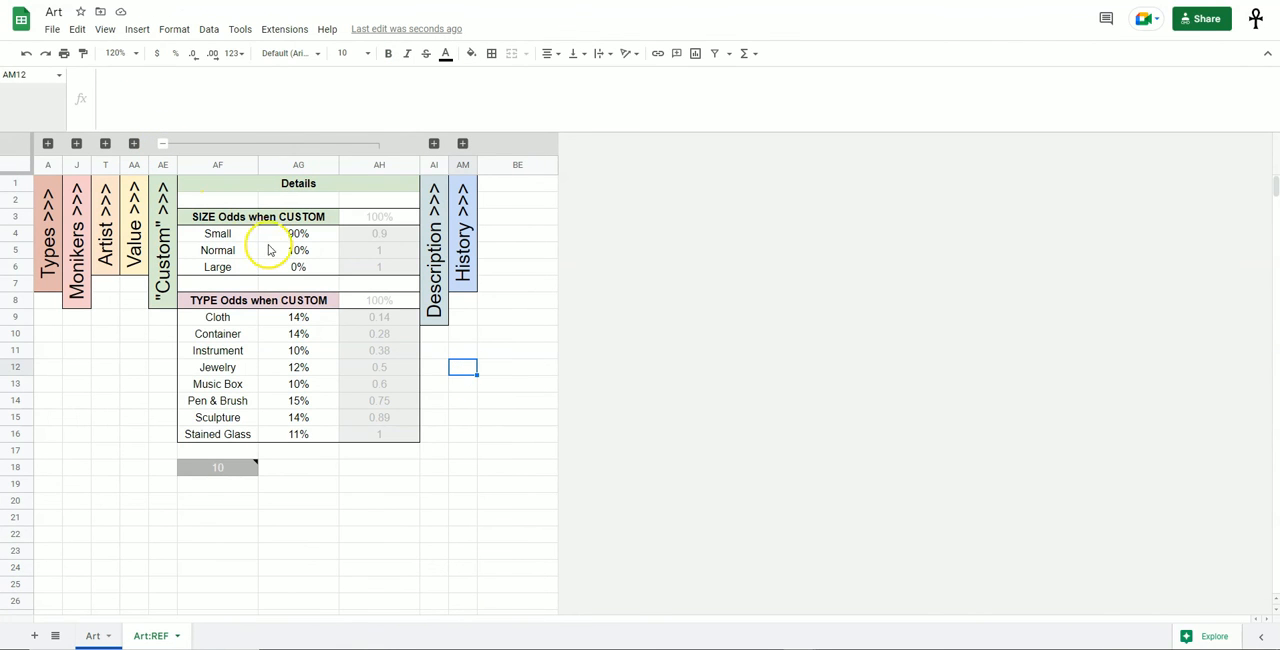
{"action": "left_click_drag", "start_coordinate": [214, 219], "coordinate": [298, 260]}
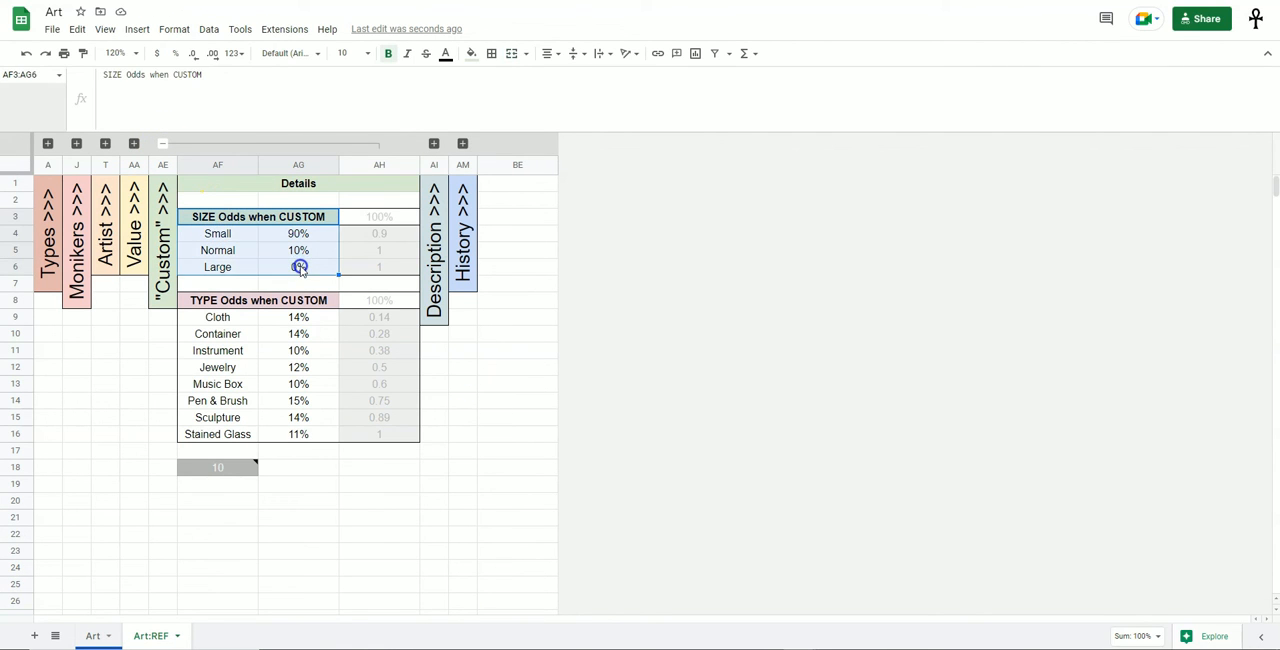
{"action": "left_click_drag", "start_coordinate": [220, 302], "coordinate": [297, 336]}
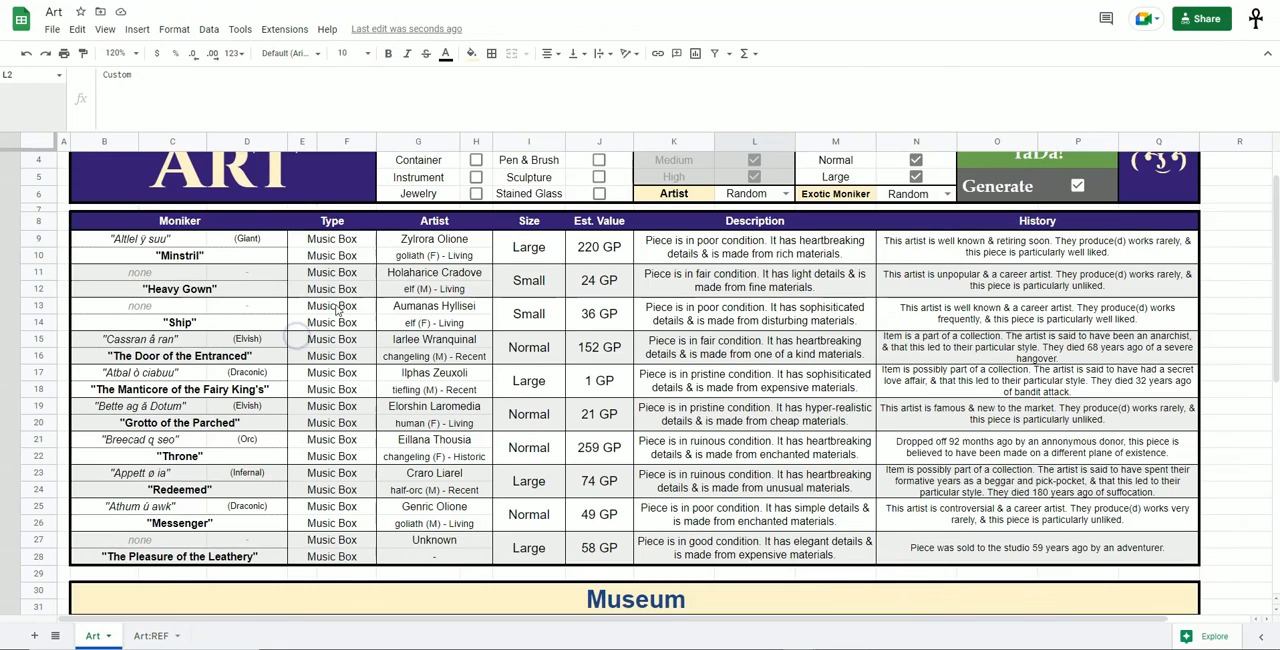
Set both the Type and Size options to Custom on the Art sheet.
{"action": "scroll", "coordinate": [376, 304], "scroll_direction": "up", "scroll_amount": 1}
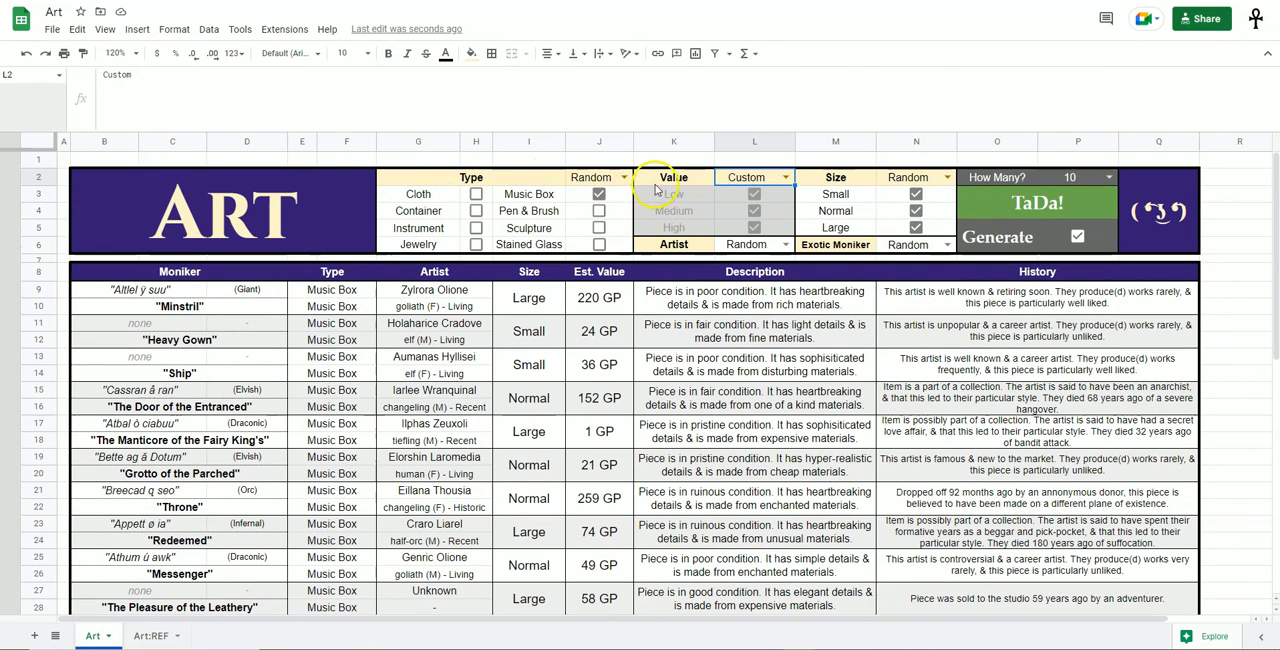
{"action": "left_click", "coordinate": [622, 178]}
{"action": "left_click", "coordinate": [615, 212]}
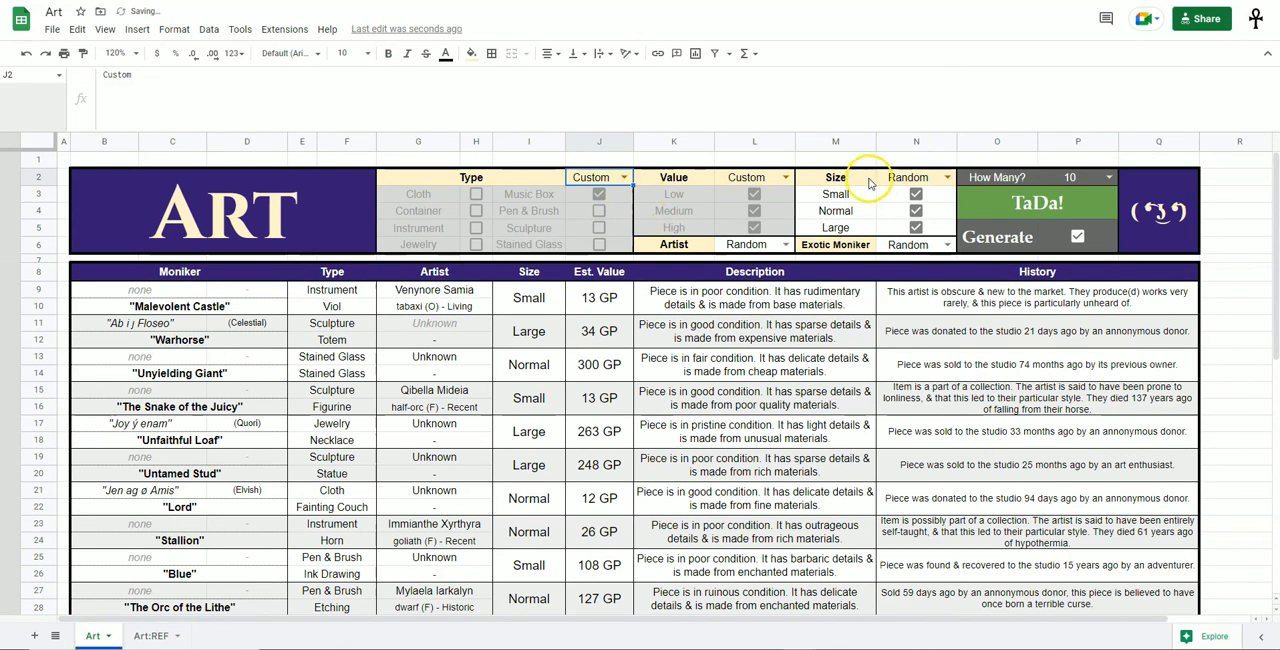
{"action": "left_click", "coordinate": [946, 178]}
{"action": "left_click", "coordinate": [916, 211]}
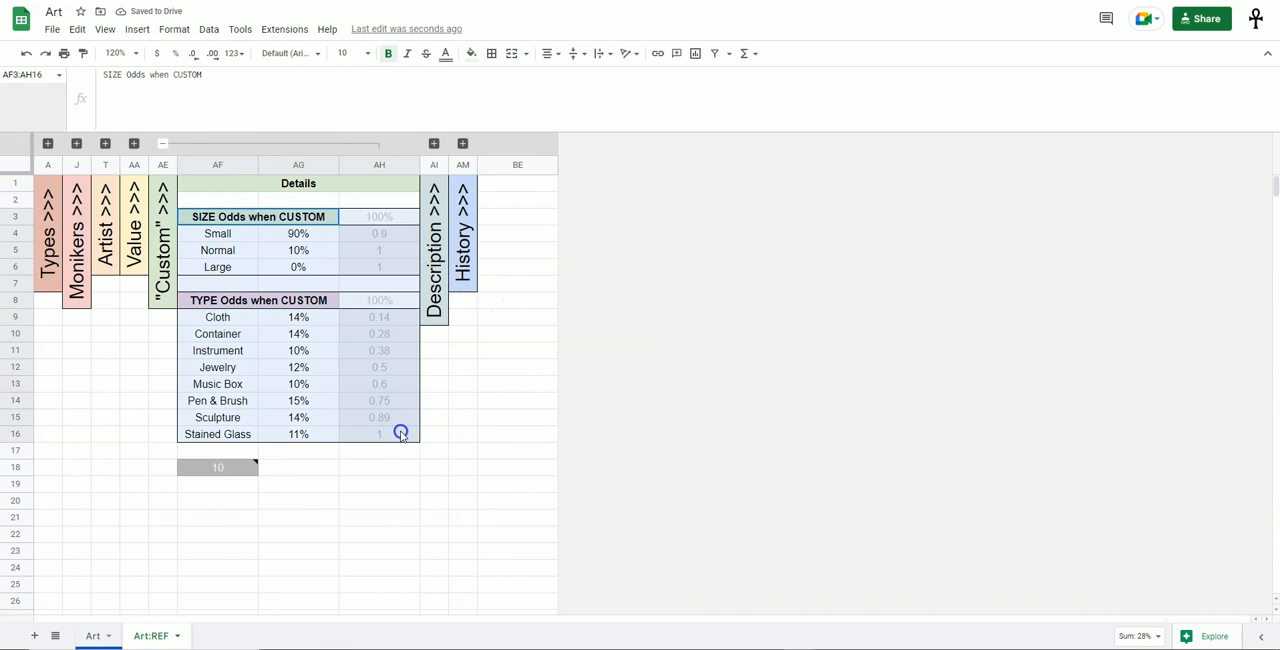
Inspect the SIZE and TYPE custom odds percentages on Art:REF, their total cells and the grey cell below, and collapse the section.
{"action": "left_click", "coordinate": [594, 388]}
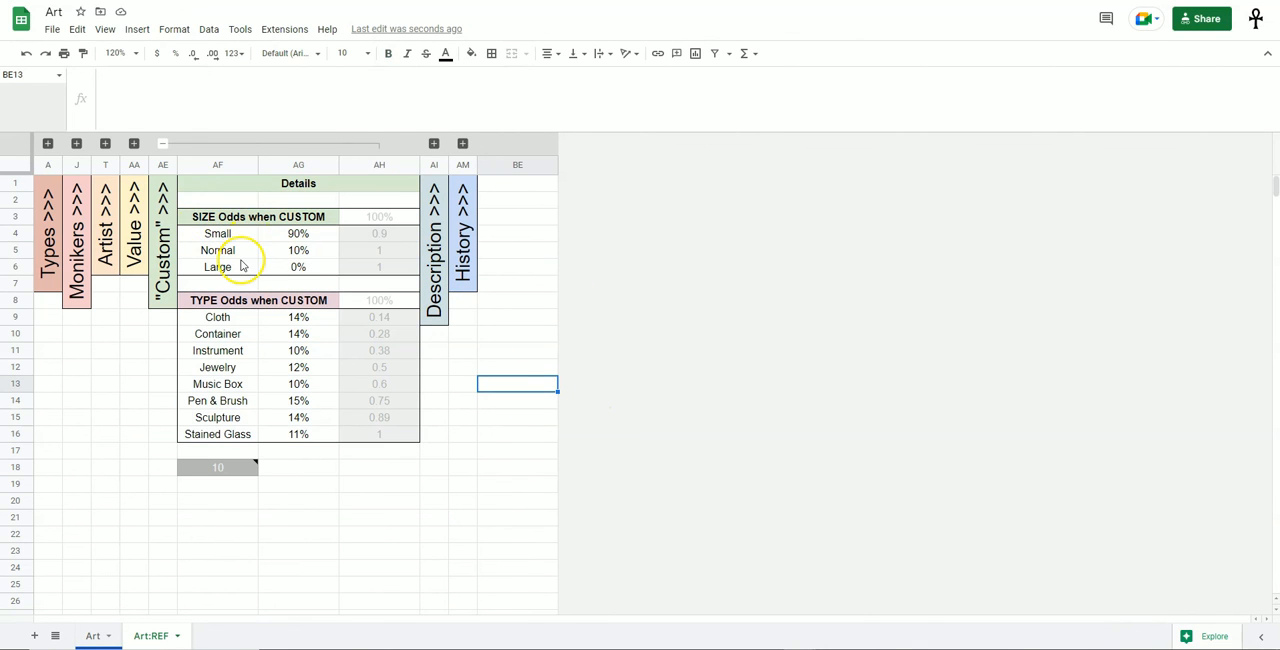
{"action": "left_click_drag", "start_coordinate": [302, 236], "coordinate": [309, 273]}
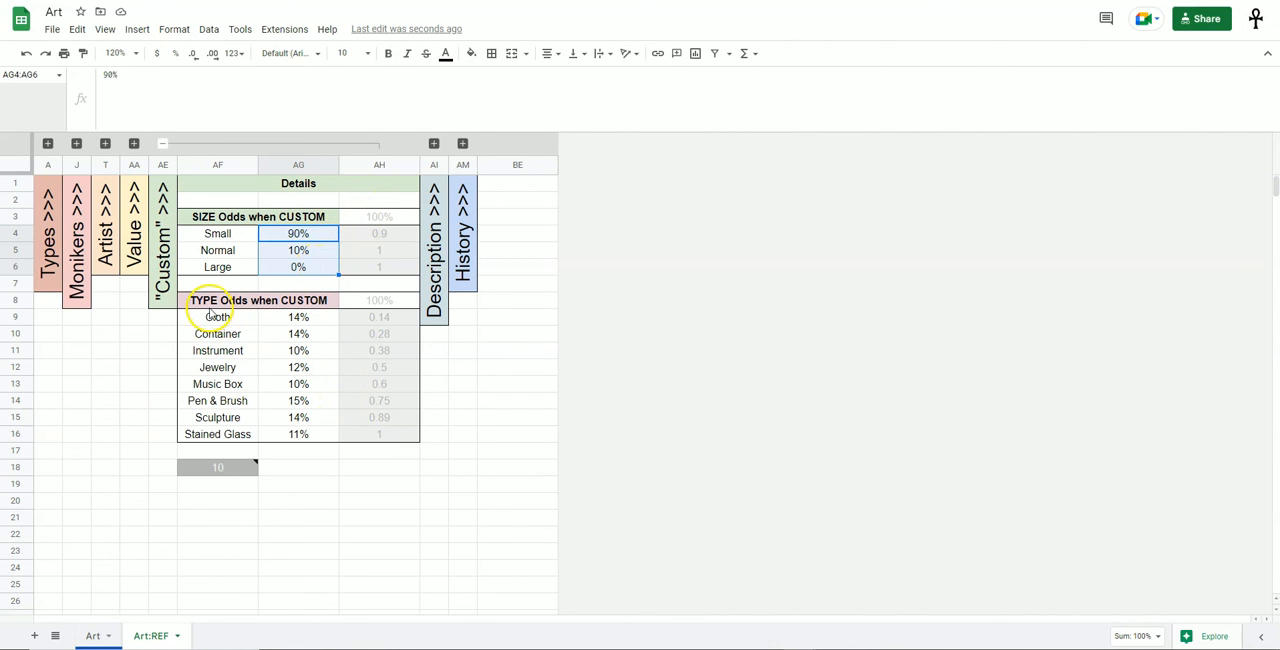
{"action": "left_click", "coordinate": [232, 301]}
{"action": "left_click_drag", "start_coordinate": [237, 320], "coordinate": [240, 436]}
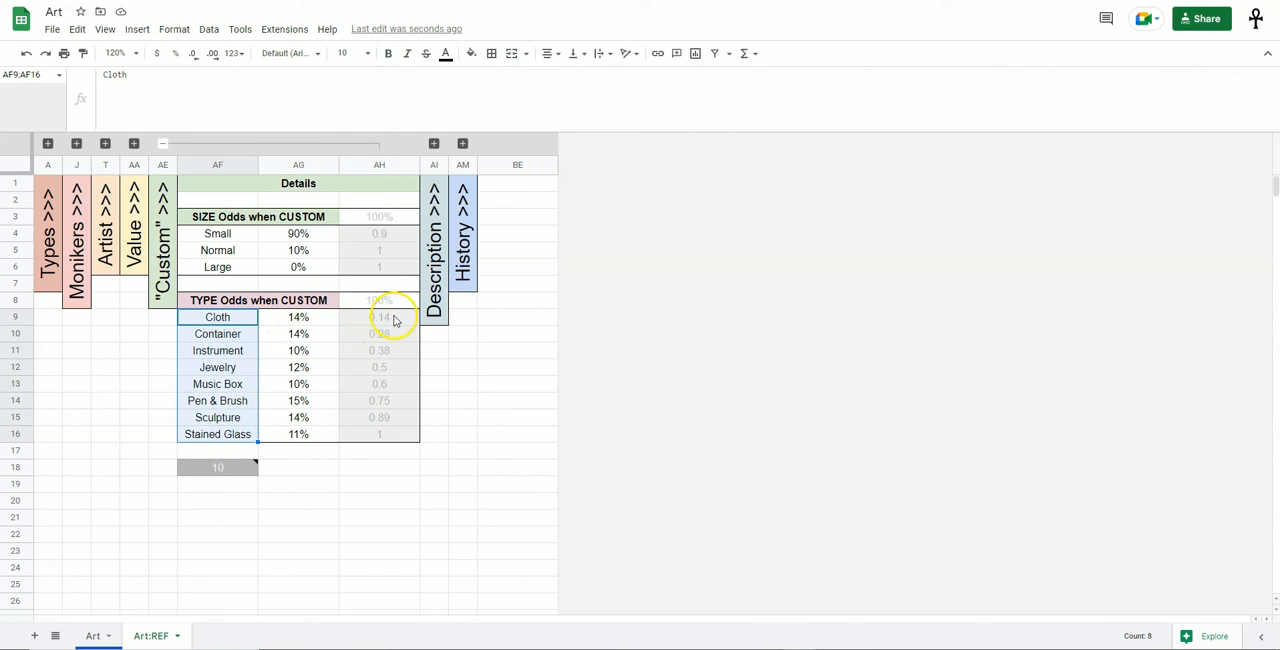
{"action": "left_click_drag", "start_coordinate": [313, 322], "coordinate": [317, 425]}
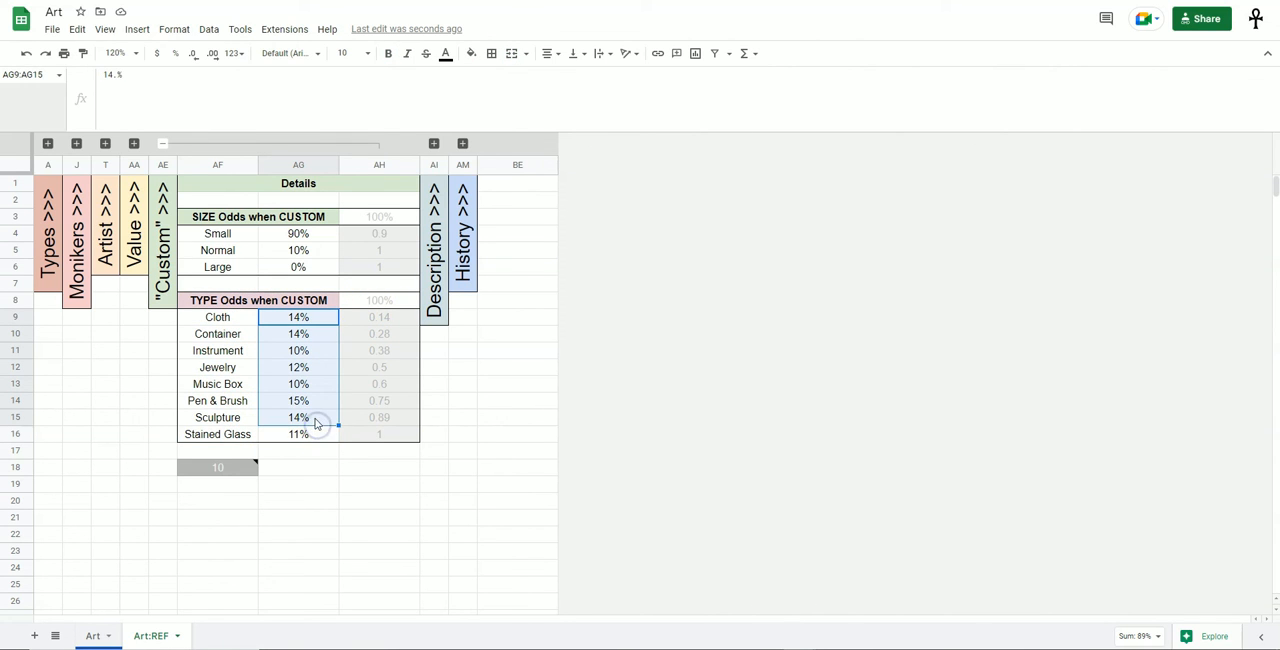
{"action": "left_click", "coordinate": [396, 232]}
{"action": "left_click", "coordinate": [378, 304]}
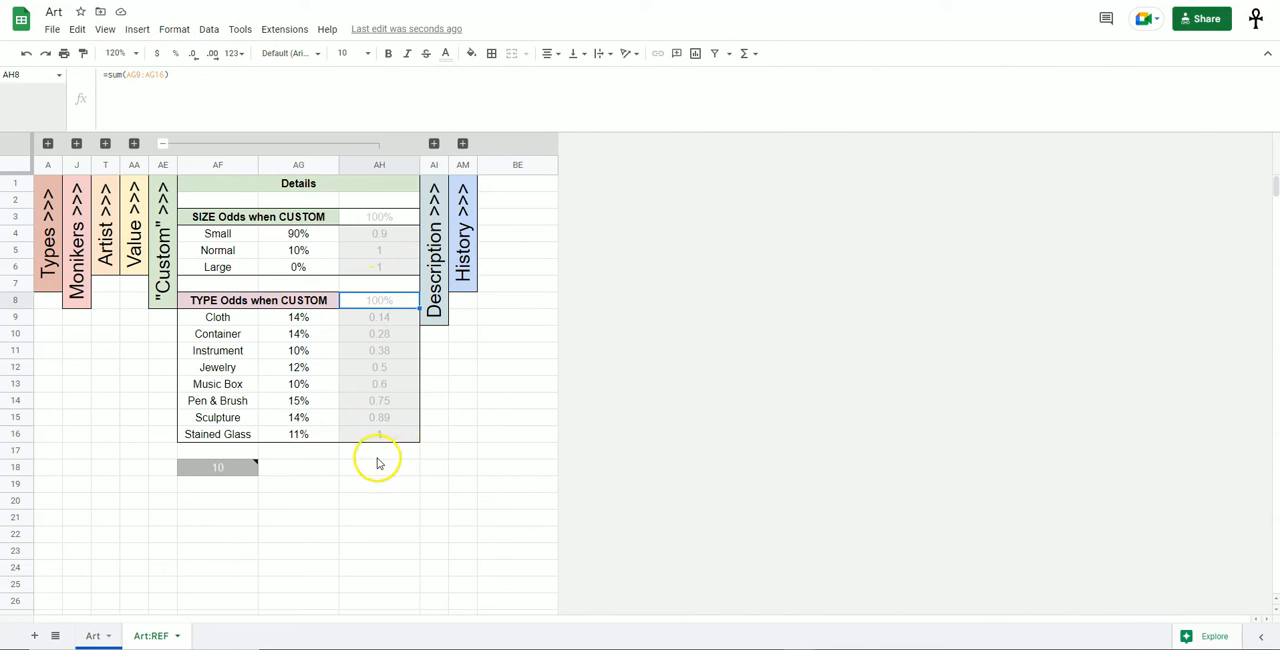
{"action": "left_click_drag", "start_coordinate": [214, 451], "coordinate": [232, 503]}
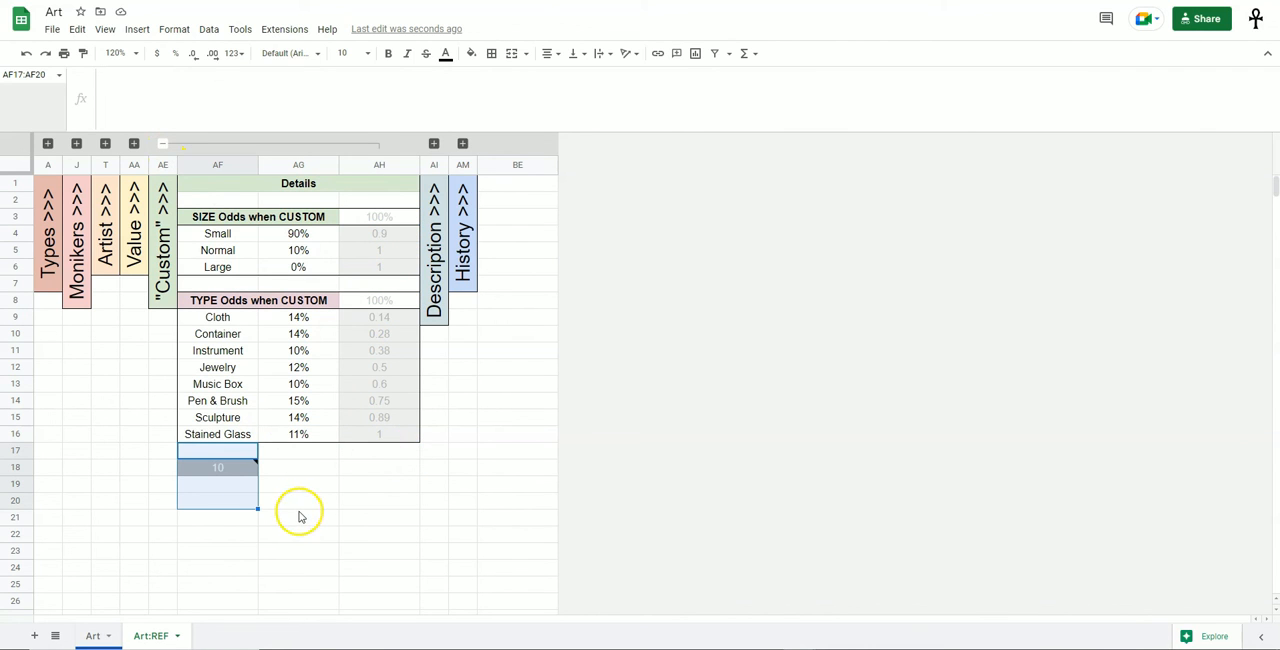
{"action": "left_click", "coordinate": [162, 143]}
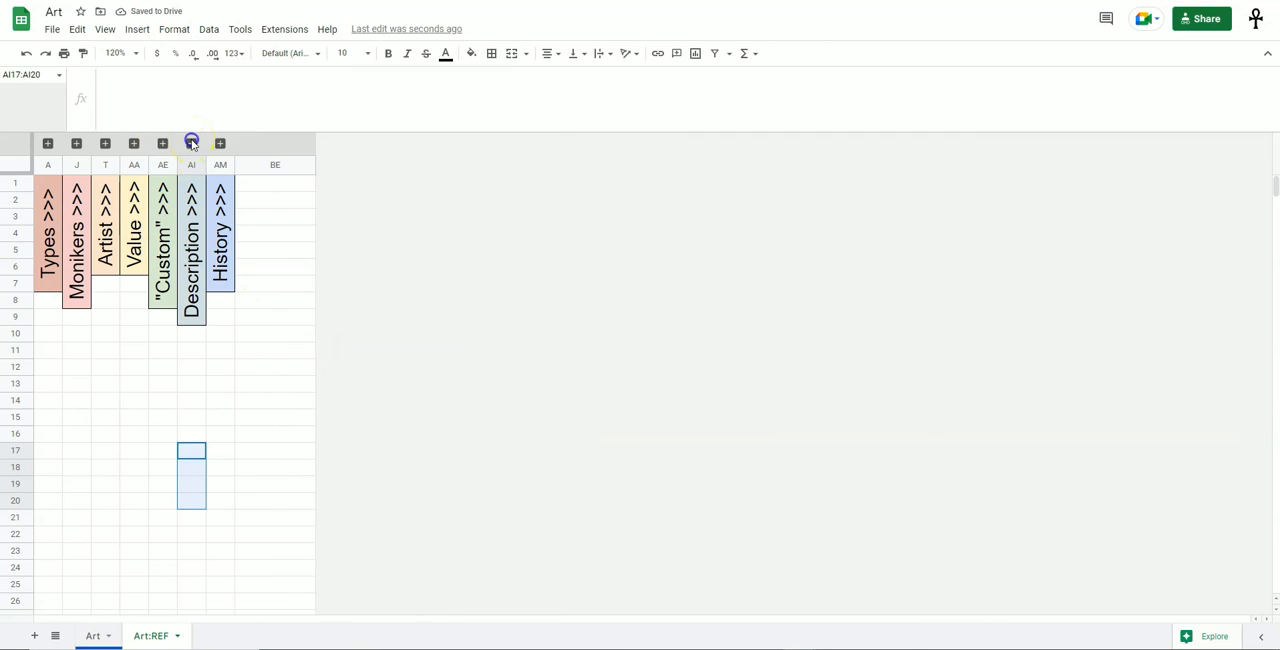
Expand the Description section, examine its sentence template and the Condition, Ornamentation and Quality word lists, and collapse it.
{"action": "left_click", "coordinate": [191, 143]}
{"action": "left_click", "coordinate": [392, 401]}
{"action": "left_click", "coordinate": [298, 216]}
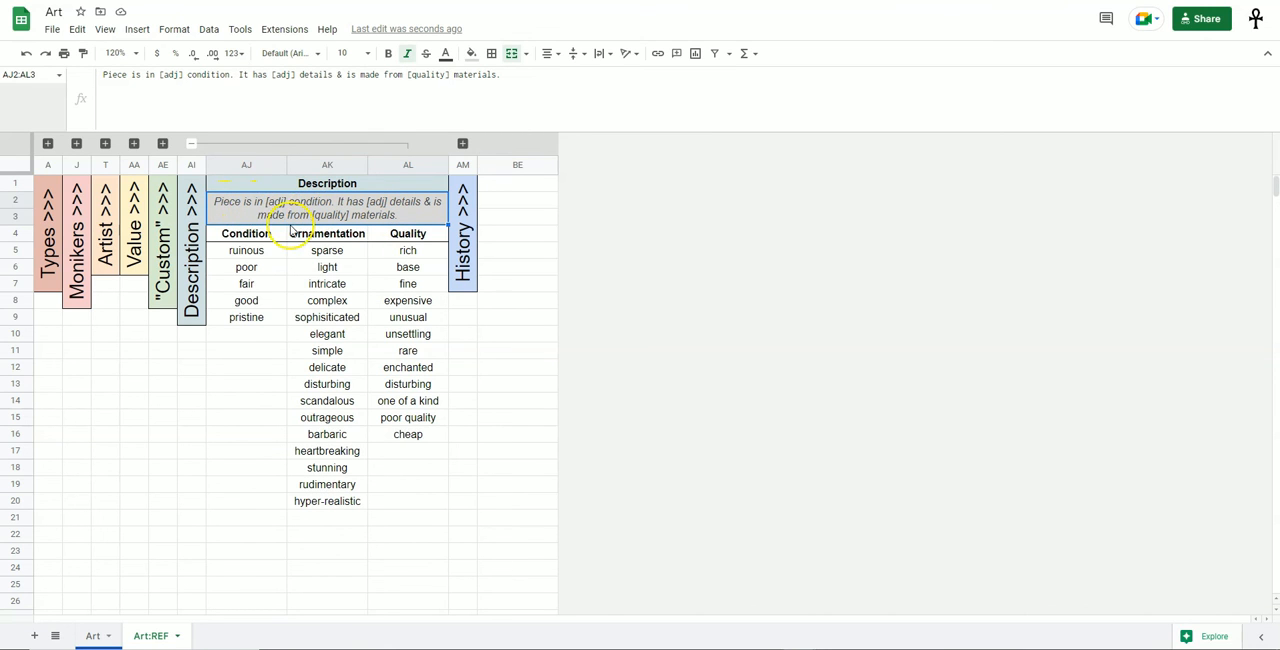
{"action": "left_click_drag", "start_coordinate": [246, 251], "coordinate": [254, 474]}
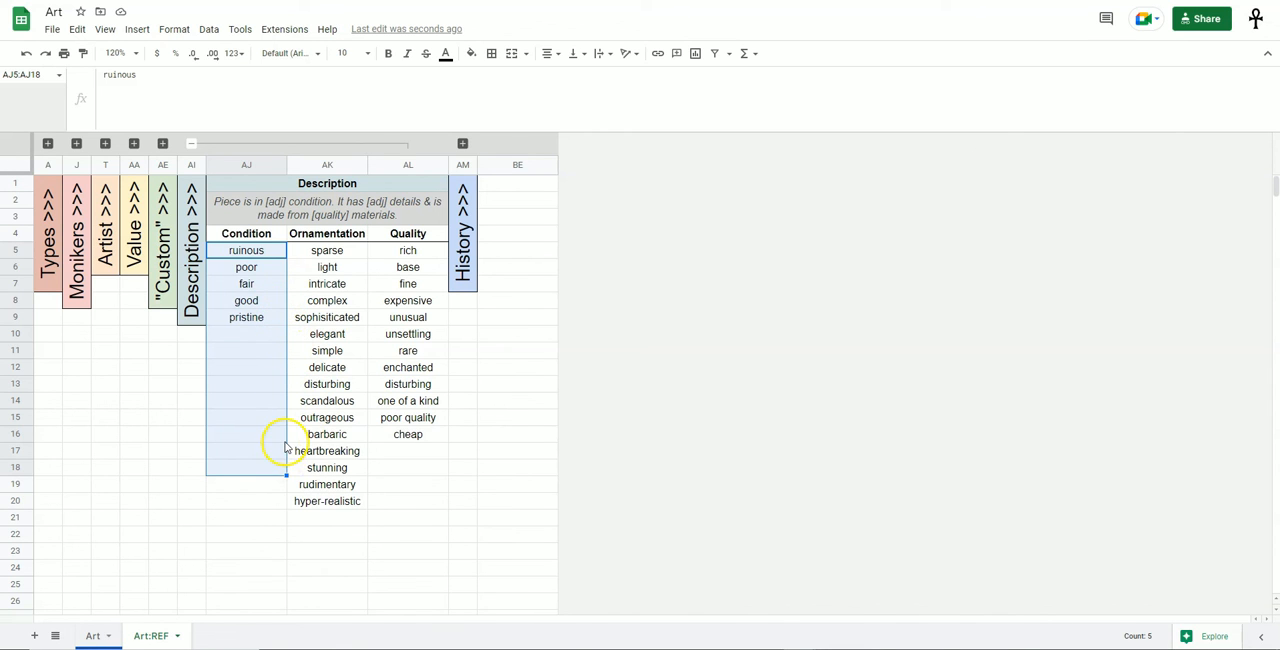
{"action": "left_click", "coordinate": [360, 235]}
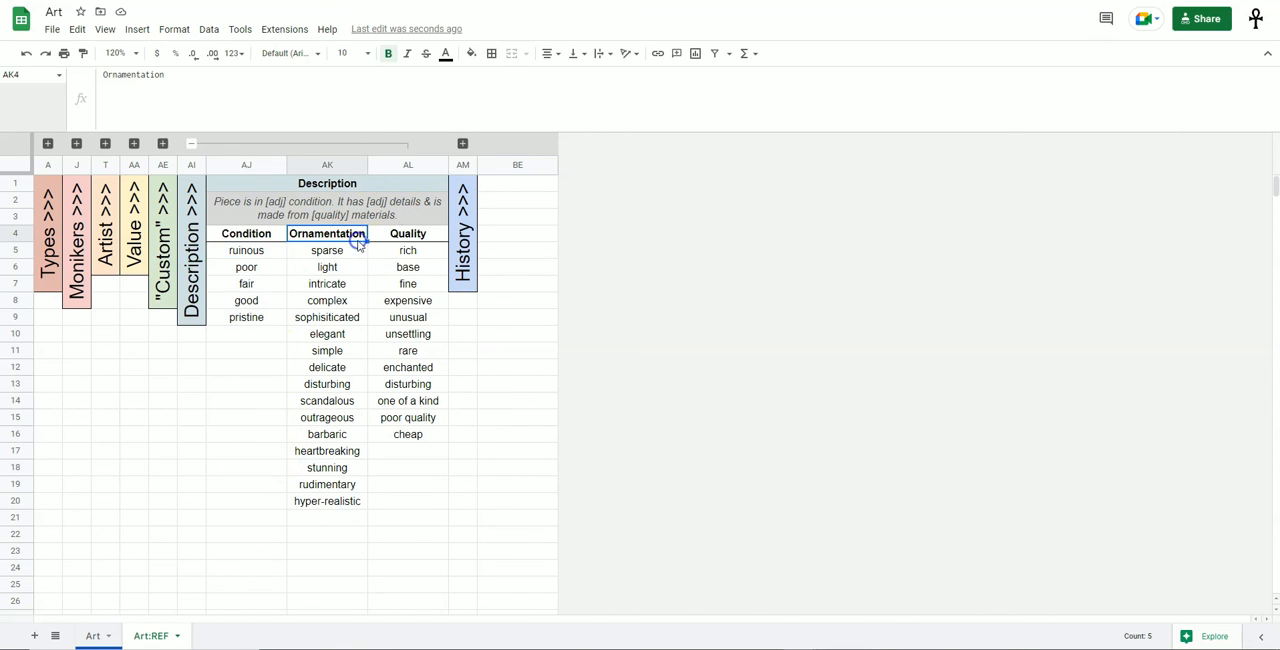
{"action": "left_click_drag", "start_coordinate": [355, 252], "coordinate": [350, 565]}
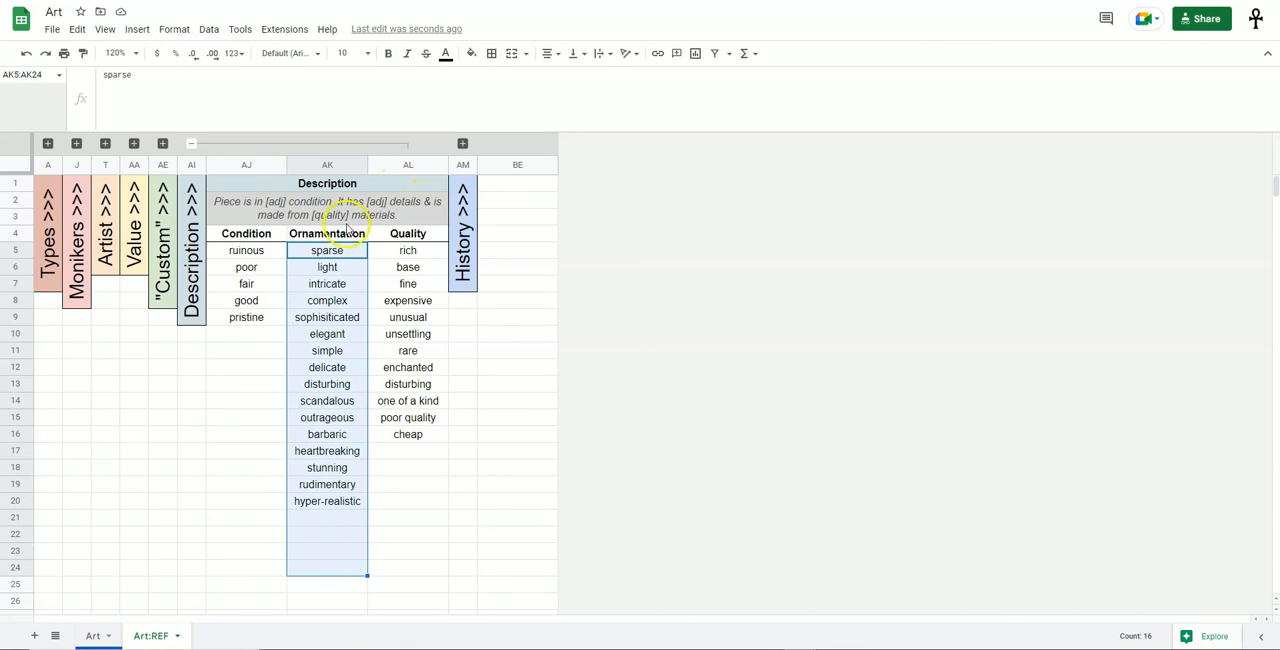
{"action": "left_click_drag", "start_coordinate": [406, 250], "coordinate": [414, 515]}
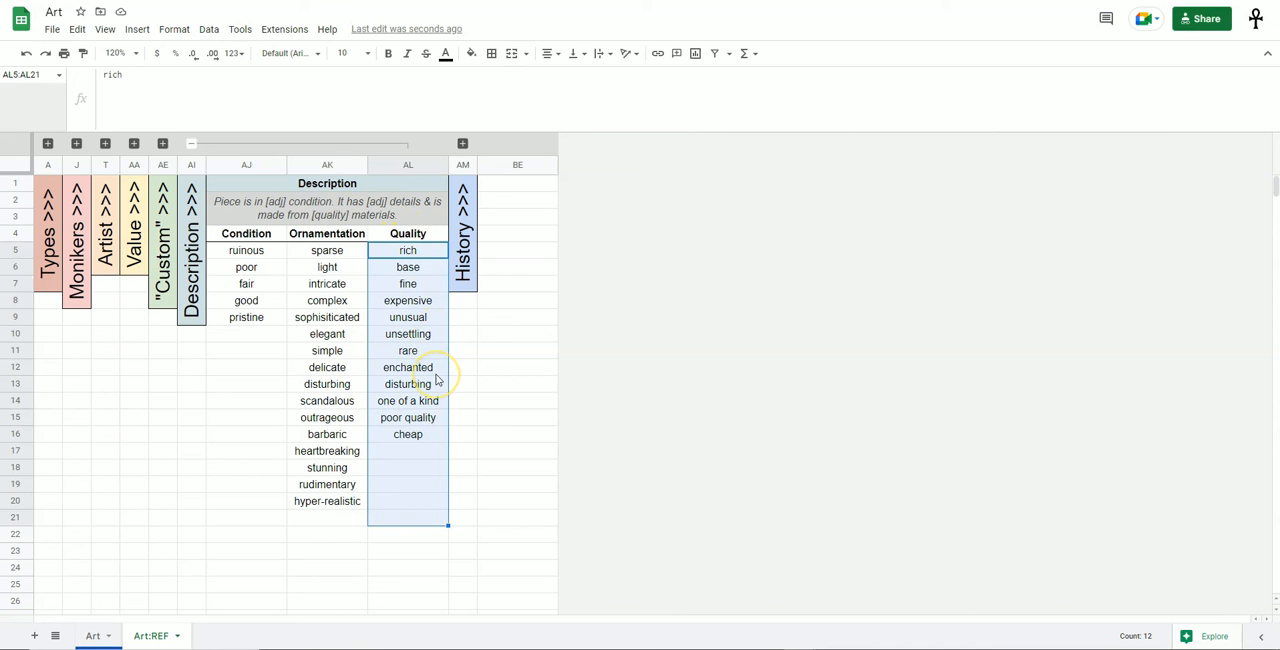
{"action": "left_click", "coordinate": [191, 143]}
Expand the History section and examine the sentence templates for Living, Recent, Historic and Unknown artists.
{"action": "left_click", "coordinate": [220, 143]}
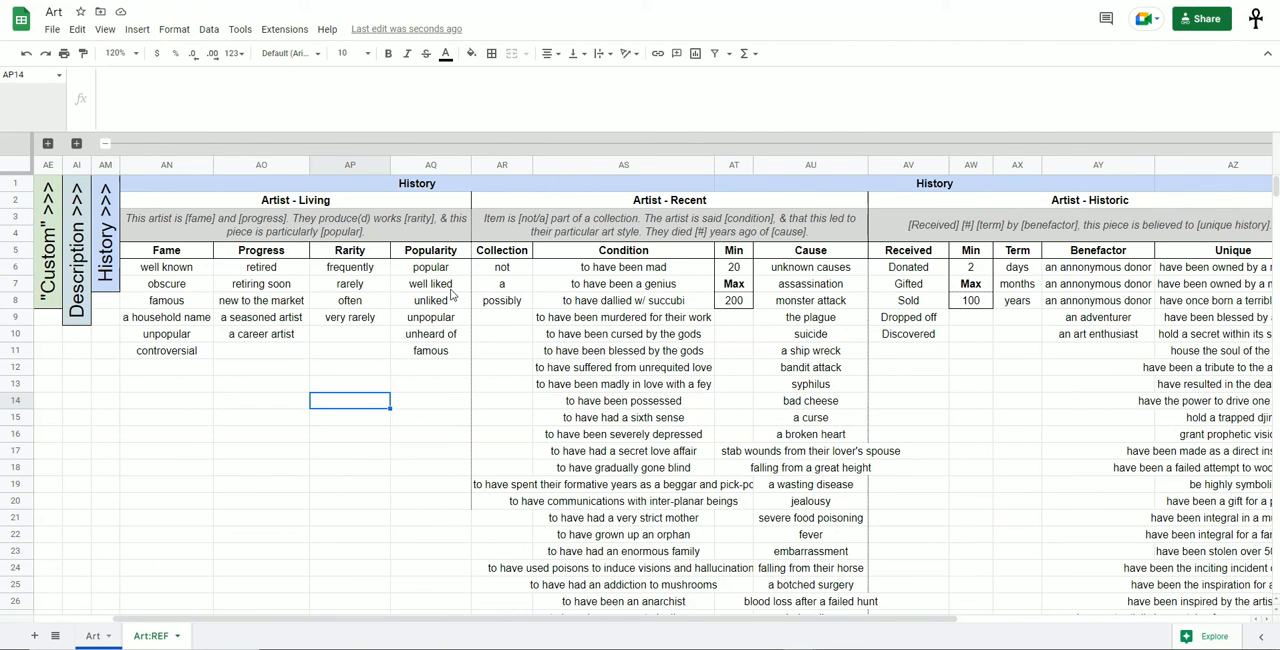
{"action": "left_click", "coordinate": [325, 210]}
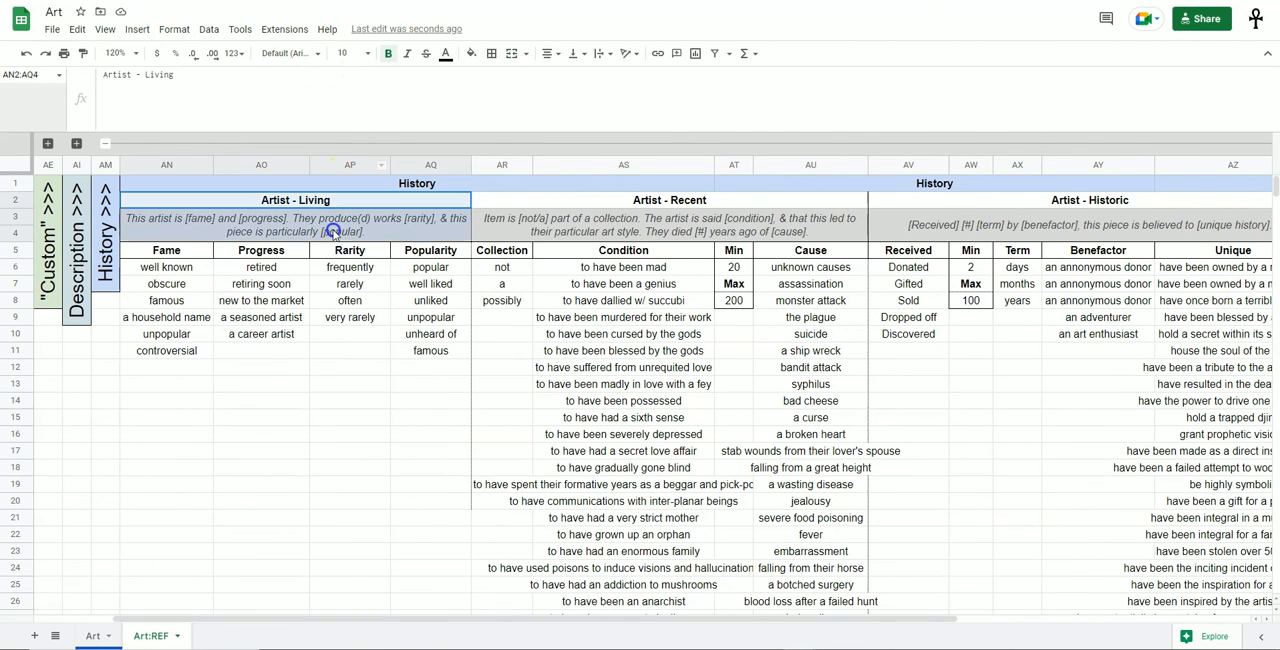
{"action": "left_click", "coordinate": [643, 220]}
{"action": "scroll", "coordinate": [643, 220], "scroll_direction": "right", "scroll_amount": 1}
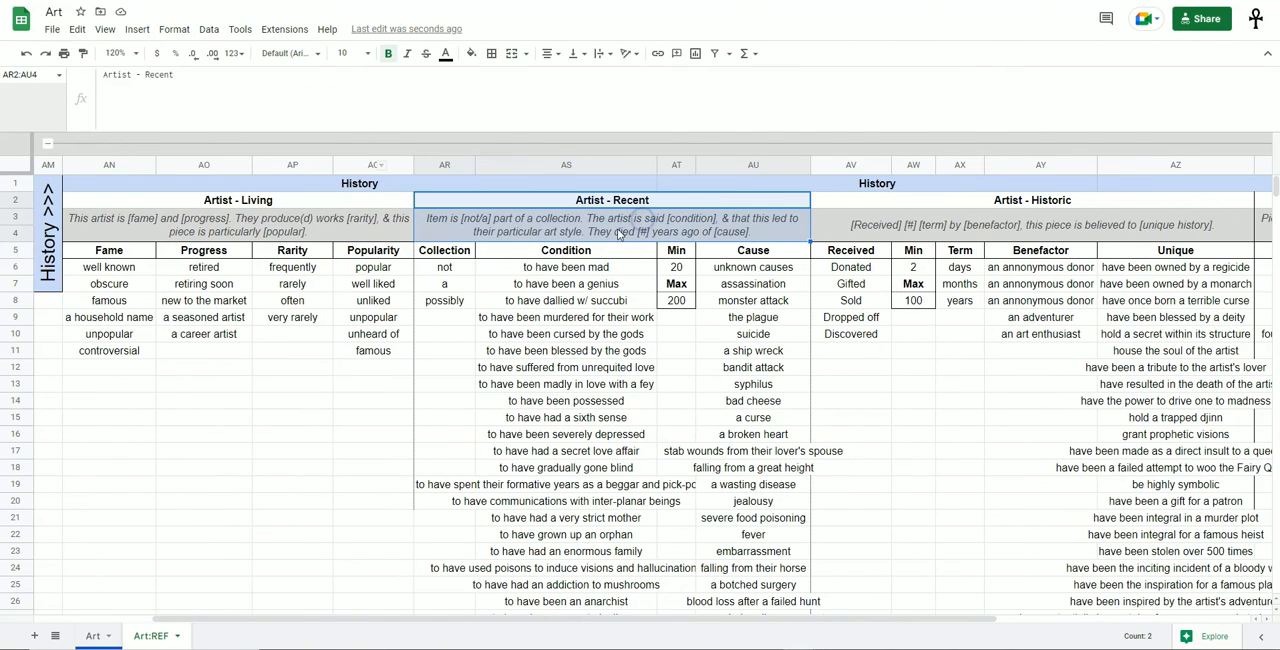
{"action": "left_click", "coordinate": [886, 222]}
{"action": "scroll", "coordinate": [900, 215], "scroll_direction": "right", "scroll_amount": 5}
{"action": "left_click", "coordinate": [955, 222]}
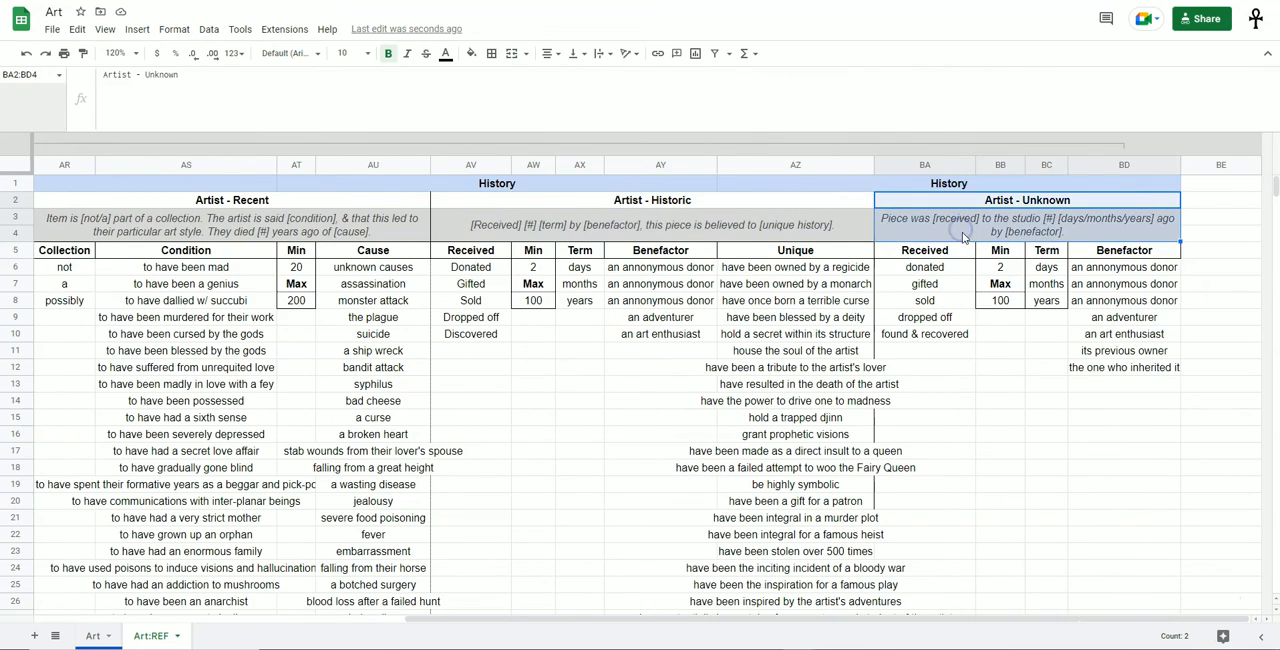
{"action": "scroll", "coordinate": [935, 250], "scroll_direction": "left", "scroll_amount": 5}
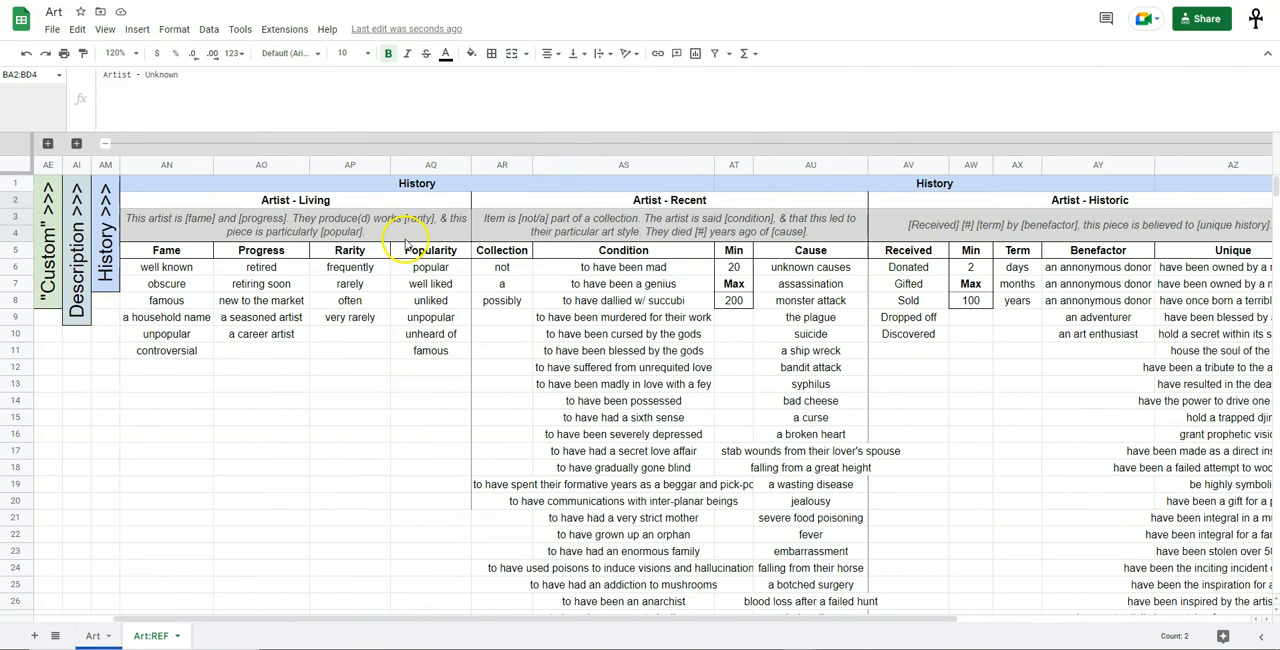
{"action": "left_click", "coordinate": [425, 222]}
{"action": "left_click", "coordinate": [670, 225]}
{"action": "left_click", "coordinate": [1040, 229]}
Look through the Fame, Progress, Rarity and Popularity word lists under Artist - Living.
{"action": "left_click_drag", "start_coordinate": [166, 269], "coordinate": [165, 434]}
{"action": "left_click_drag", "start_coordinate": [258, 284], "coordinate": [255, 467]}
{"action": "left_click_drag", "start_coordinate": [350, 268], "coordinate": [377, 360]}
{"action": "left_click_drag", "start_coordinate": [430, 300], "coordinate": [444, 452]}
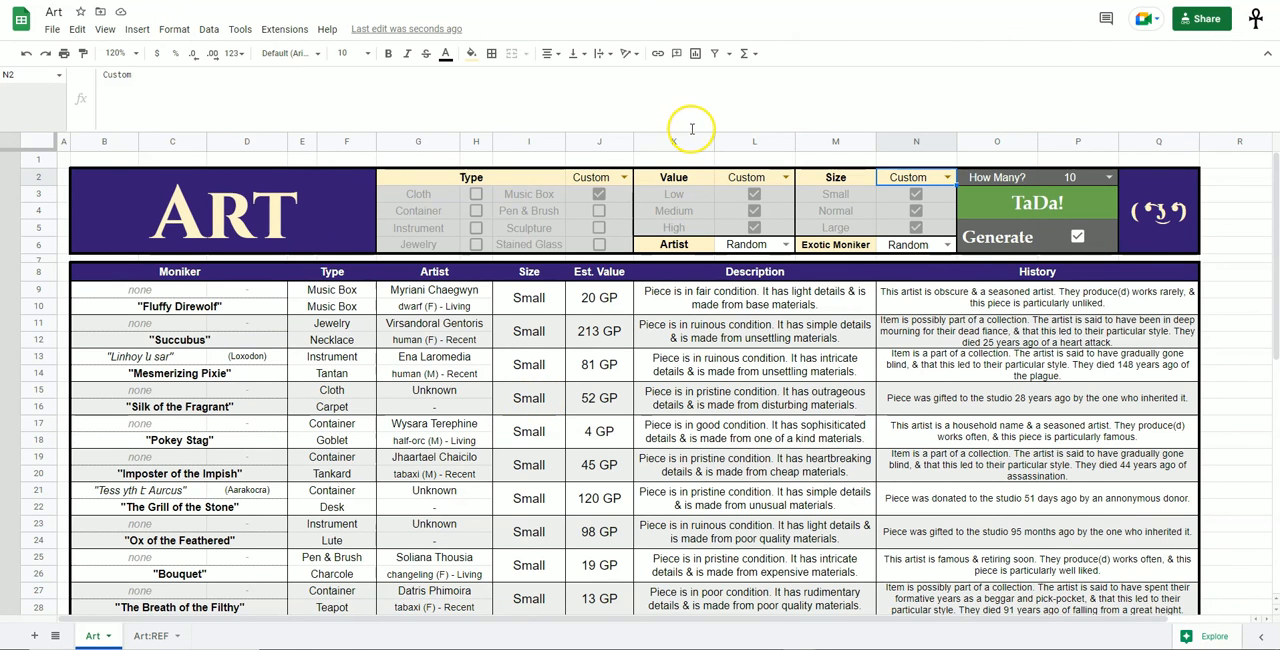
Shrink the formula bar above the Art sheet to a single line.
{"action": "left_click_drag", "start_coordinate": [691, 131], "coordinate": [694, 82]}
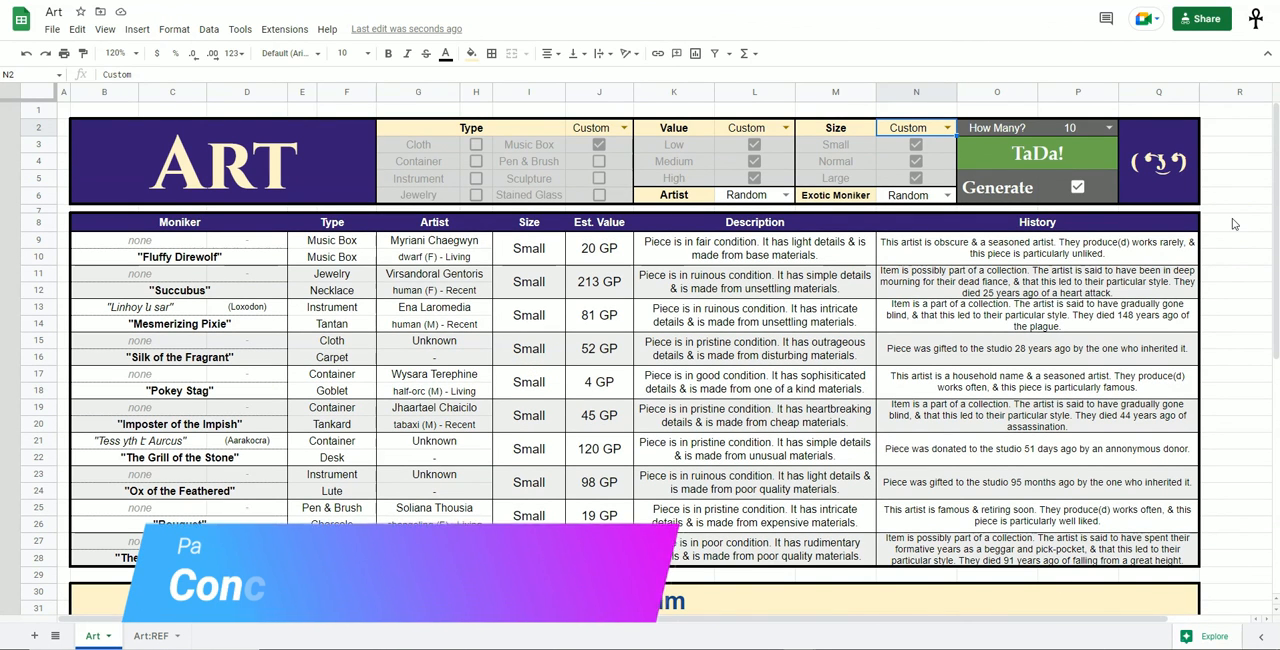